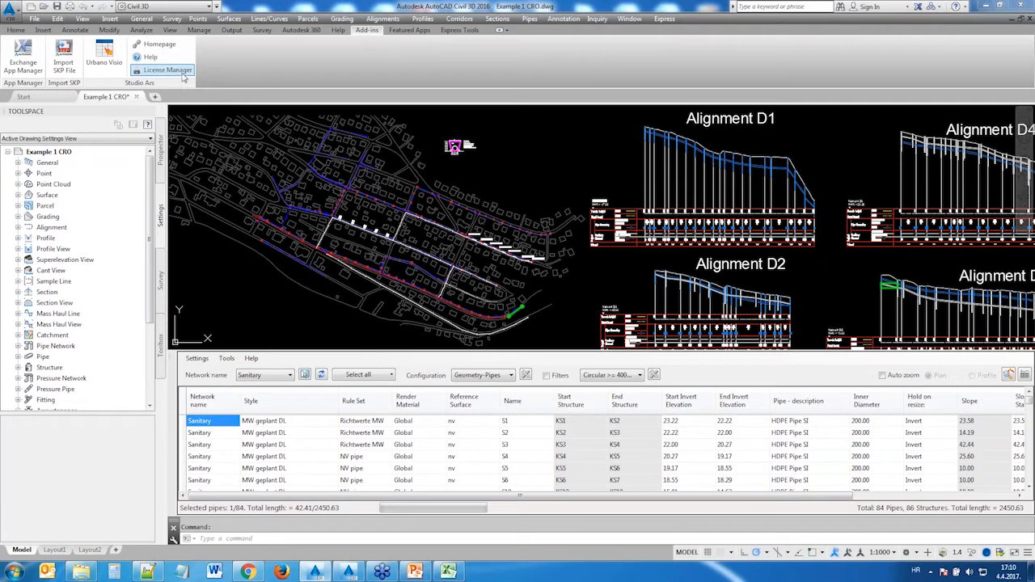
# Step: Review the Urbano Visio add-in's license data and close the license window
pyautogui.click(183, 74)
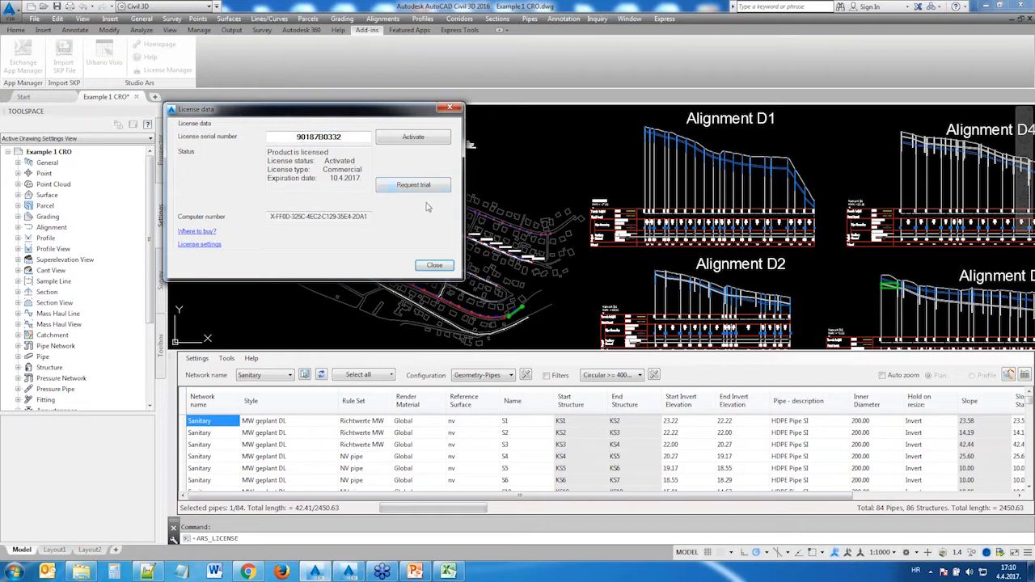
pyautogui.click(450, 109)
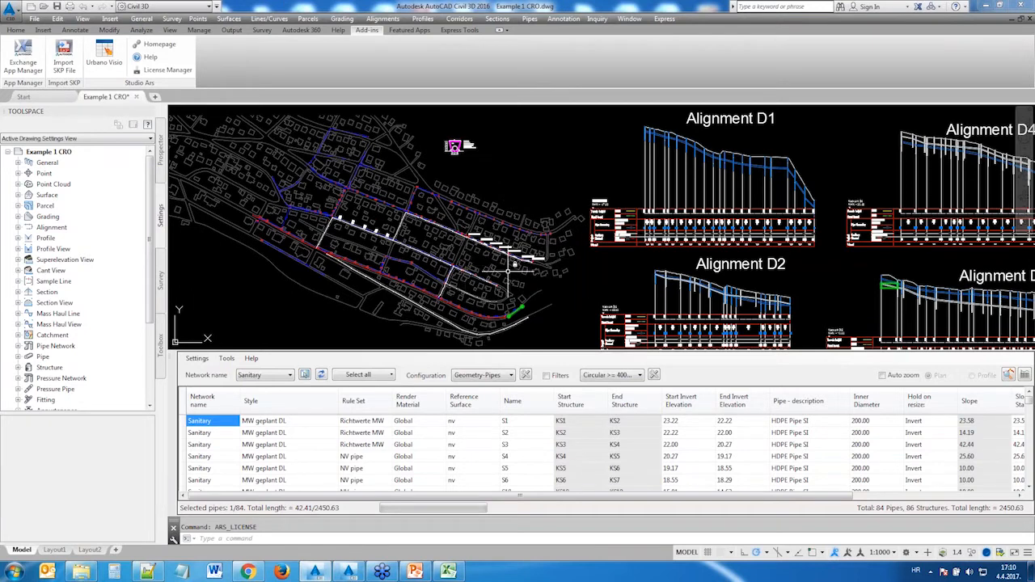
# Step: Examine the pipe networks in the plan drawing, including the labelled pipes and structures along the streets
pyautogui.scroll(-2, 499, 216)
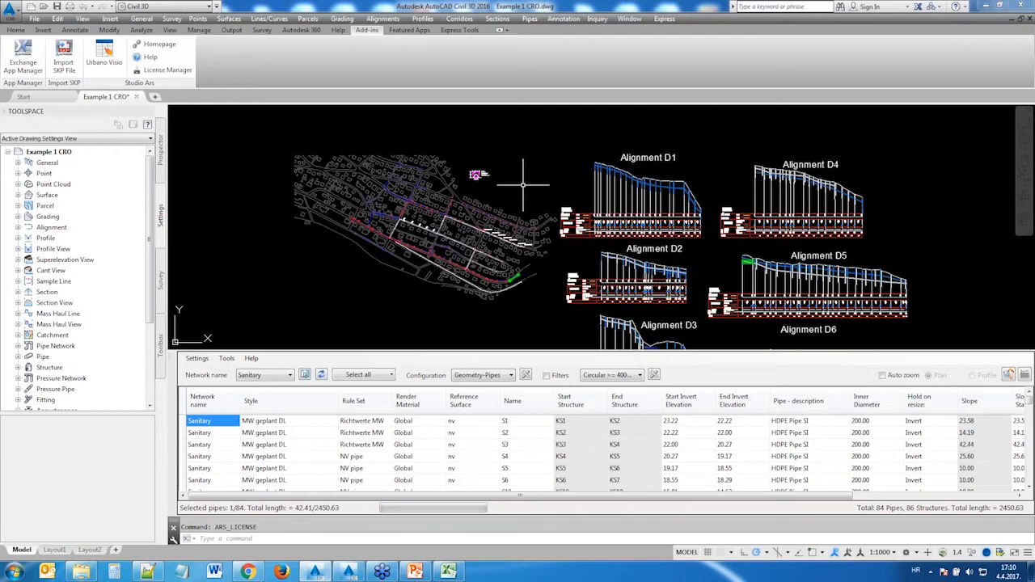
pyautogui.moveTo(502, 277); pyautogui.dragTo(510, 247, button='middle')
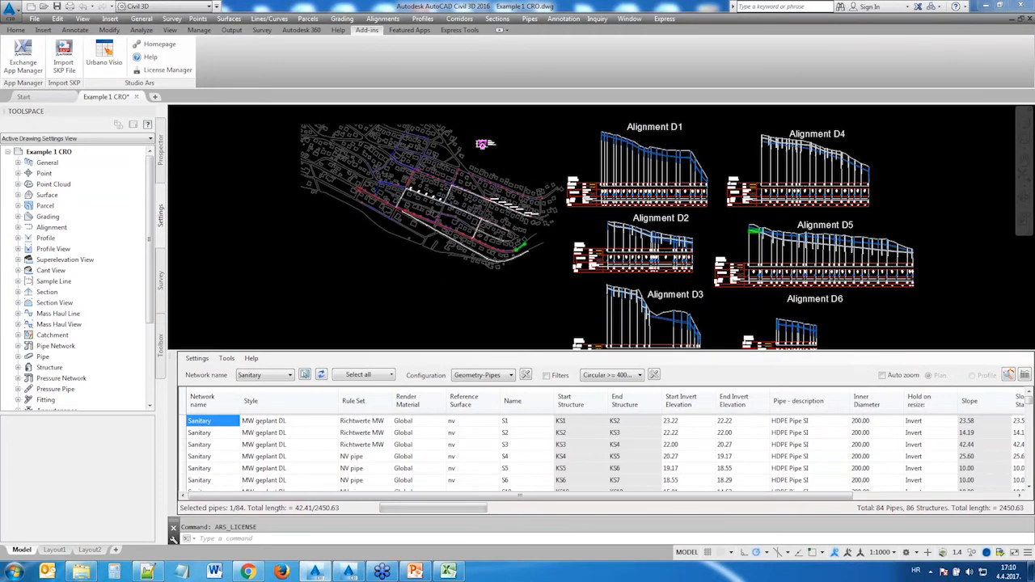
pyautogui.scroll(10, 493, 202)
pyautogui.moveTo(668, 205); pyautogui.dragTo(564, 284, button='middle')
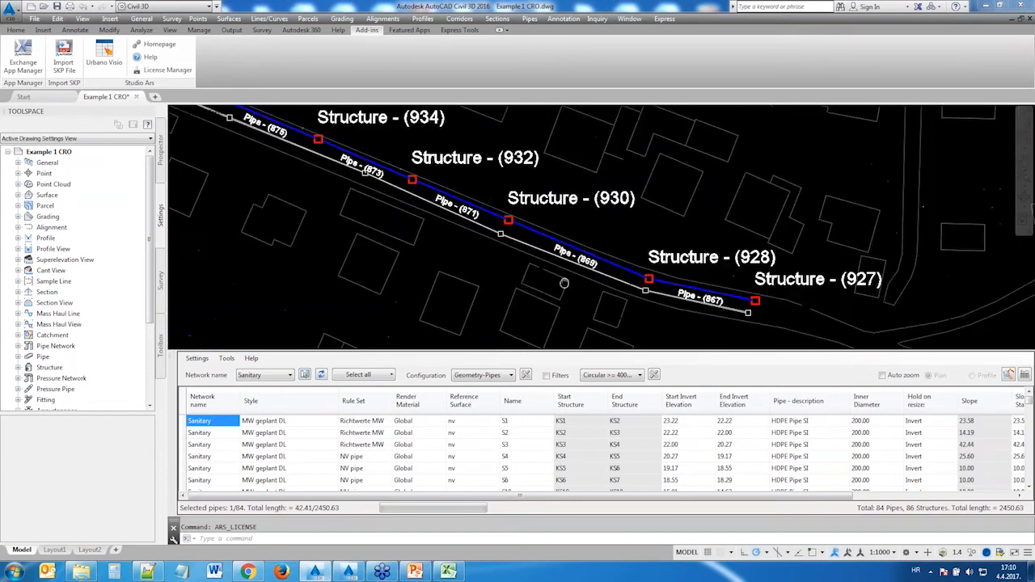
pyautogui.scroll(1, 553, 243)
pyautogui.scroll(-1, 530, 238)
pyautogui.moveTo(368, 205); pyautogui.dragTo(716, 286, button='middle')
pyautogui.scroll(-2, 505, 208)
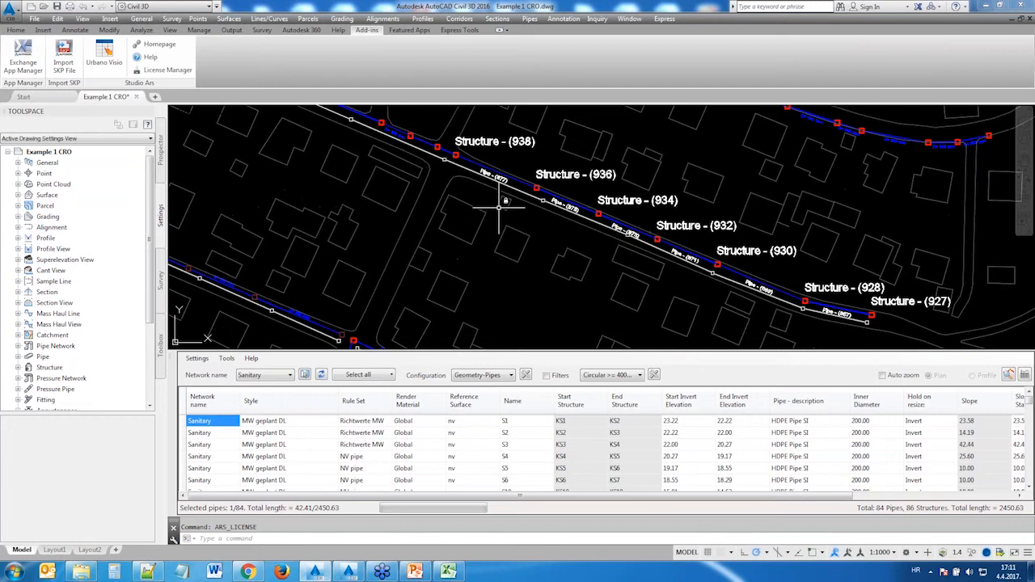
pyautogui.moveTo(499, 208); pyautogui.dragTo(814, 277, button='middle')
pyautogui.scroll(-3, 651, 234)
pyautogui.moveTo(896, 237)
pyautogui.mouseDown(button='middle')
pyautogui.moveTo(382, 238)
pyautogui.moveTo(276, 291)
pyautogui.mouseUp(button='middle')
pyautogui.moveTo(661, 346); pyautogui.dragTo(548, 119, button='middle')
pyautogui.moveTo(396, 203); pyautogui.dragTo(615, 192, button='middle')
pyautogui.moveTo(260, 196)
pyautogui.mouseDown(button='middle')
pyautogui.moveTo(441, 181)
pyautogui.moveTo(524, 251)
pyautogui.moveTo(526, 266)
pyautogui.mouseUp(button='middle')
pyautogui.scroll(2, 565, 267)
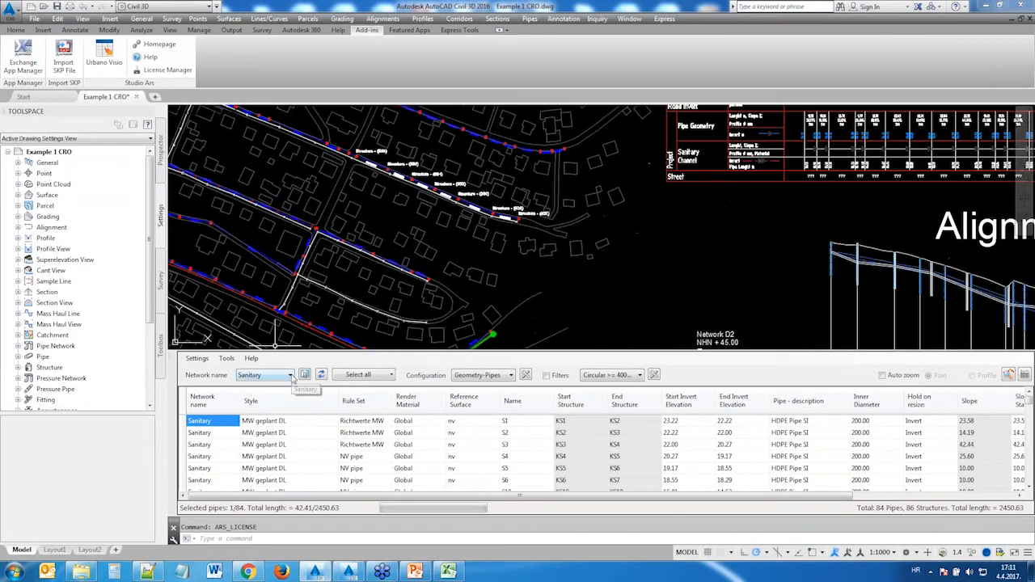
# Step: Check which networks the palette offers and show the drawing's pipe networks in the Prospector tree
pyautogui.click(291, 375)
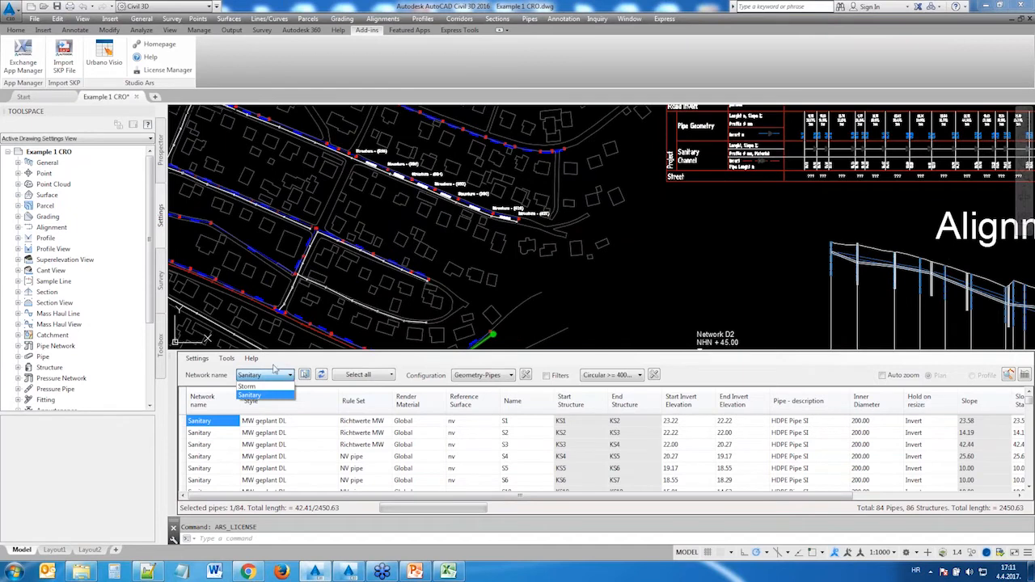
pyautogui.click(161, 146)
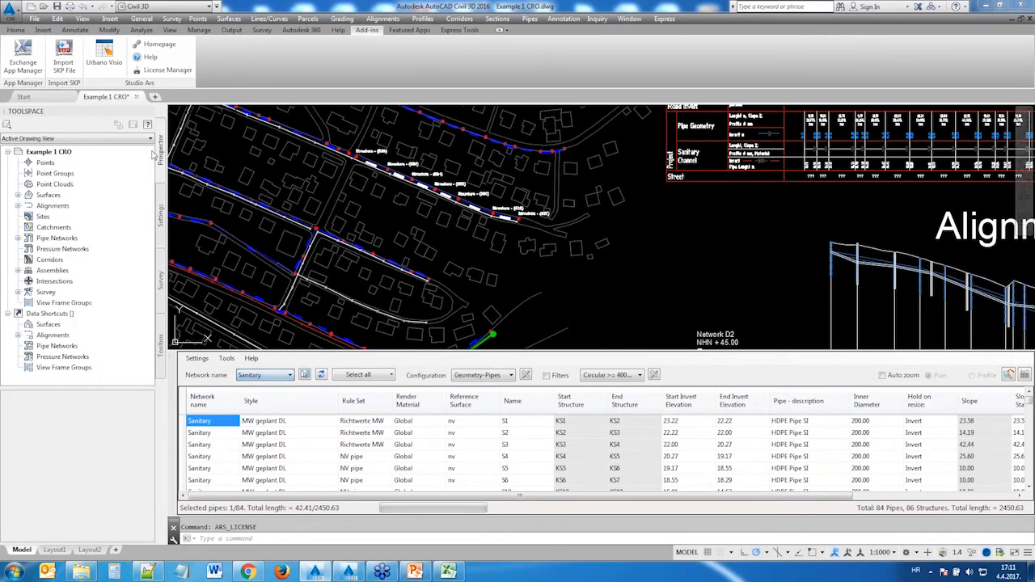
pyautogui.click(18, 239)
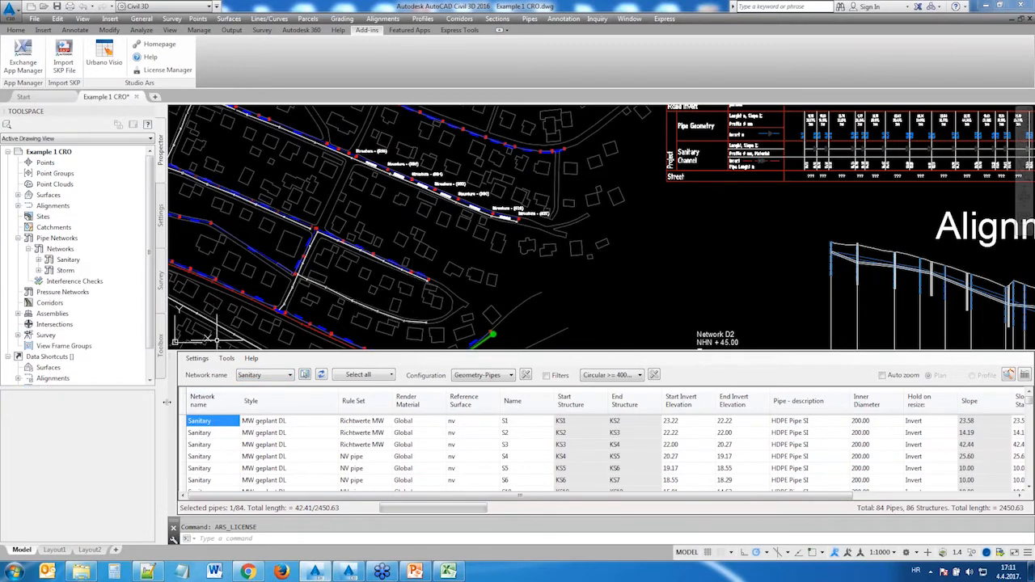
# Step: Undock the Urbano Visio palette over the drawing and dock it back below the drawing area
pyautogui.moveTo(310, 212); pyautogui.dragTo(256, 196)
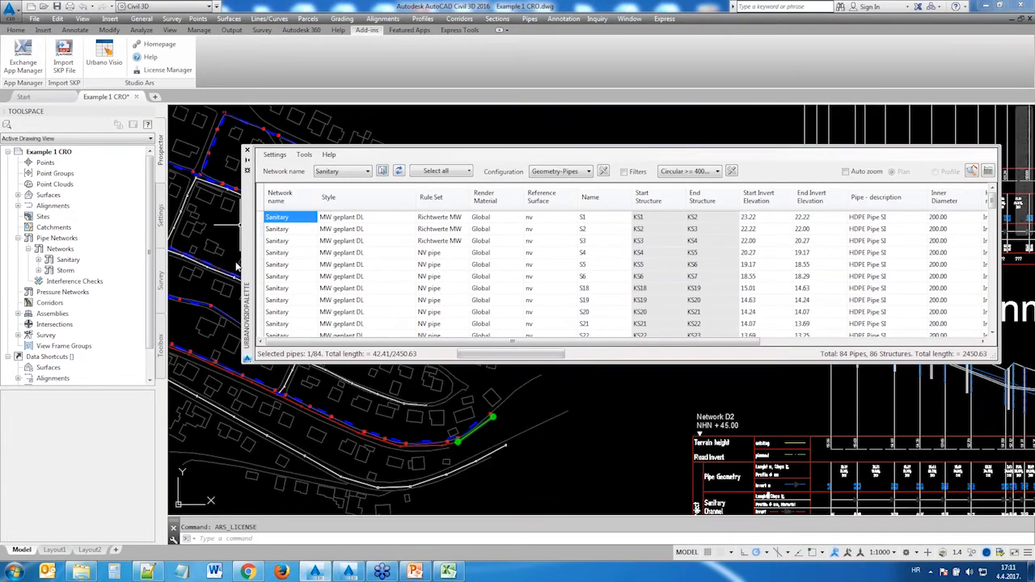
pyautogui.moveTo(244, 253)
pyautogui.mouseDown()
pyautogui.moveTo(195, 526)
pyautogui.moveTo(261, 512)
pyautogui.mouseUp()
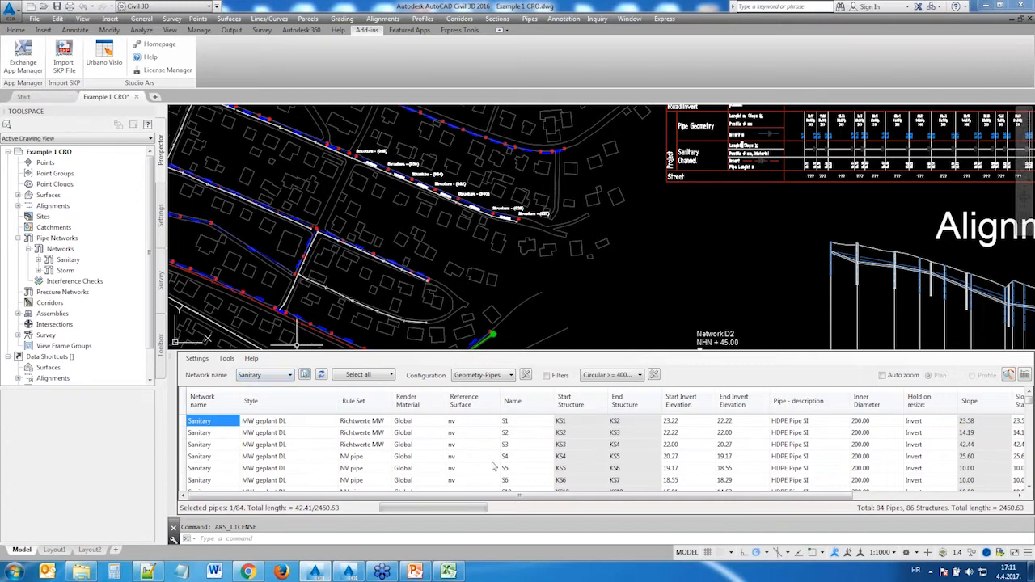
# Step: List the pipes of the Storm network in the Toolspace
pyautogui.moveTo(587, 291)
pyautogui.click(38, 270)
pyautogui.click(73, 280)
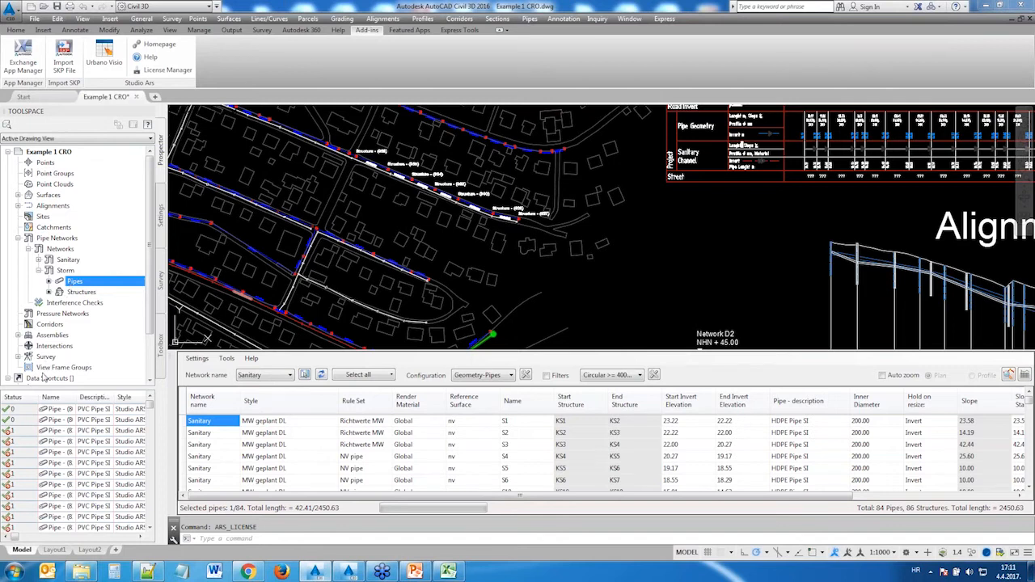
pyautogui.moveTo(23, 538)
pyautogui.mouseDown()
pyautogui.moveTo(70, 538)
pyautogui.moveTo(10, 538)
pyautogui.mouseUp()
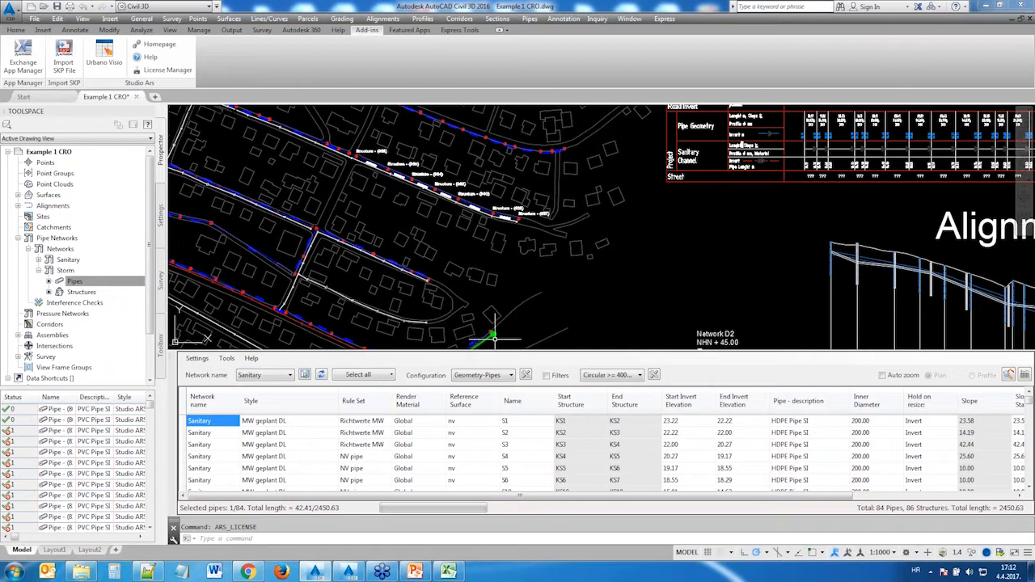
# Step: View the Sanitary network table with the Pipe desc configuration and with the Pipe US configuration
pyautogui.click(511, 375)
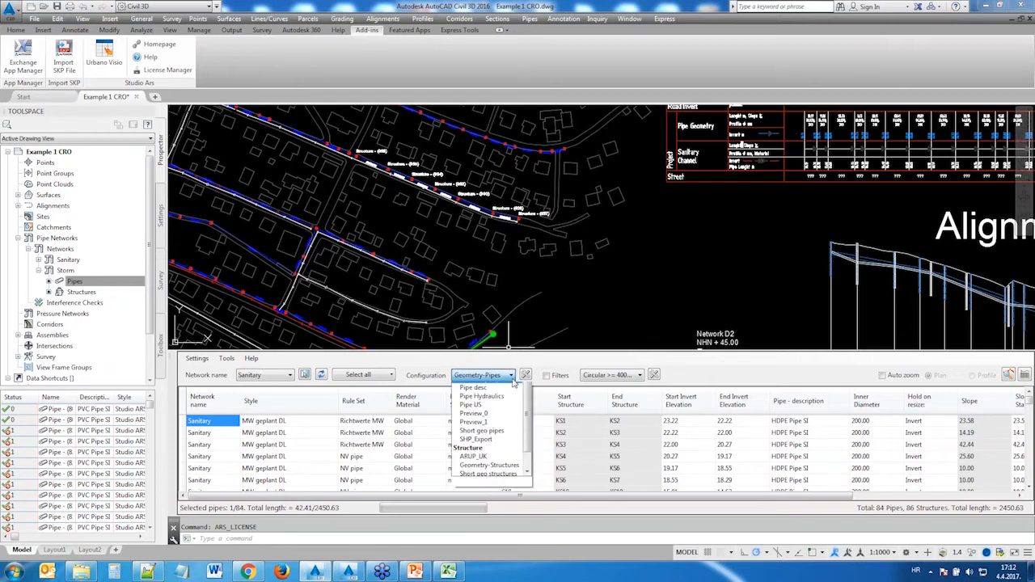
pyautogui.click(485, 403)
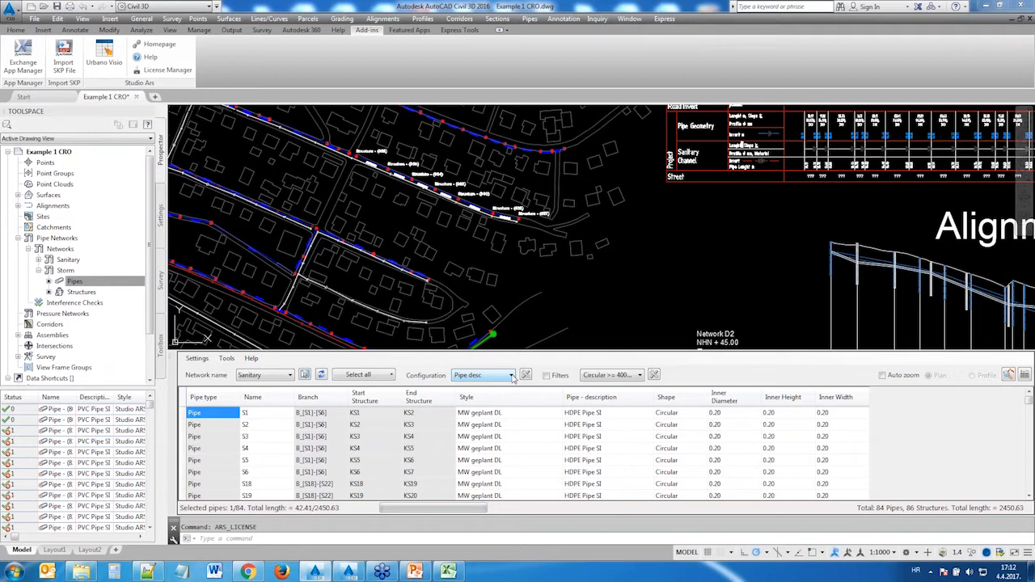
pyautogui.click(512, 376)
pyautogui.click(484, 399)
# Step: View the Sanitary network's structures with the ARUP_UK and Short geo structures configurations
pyautogui.click(511, 376)
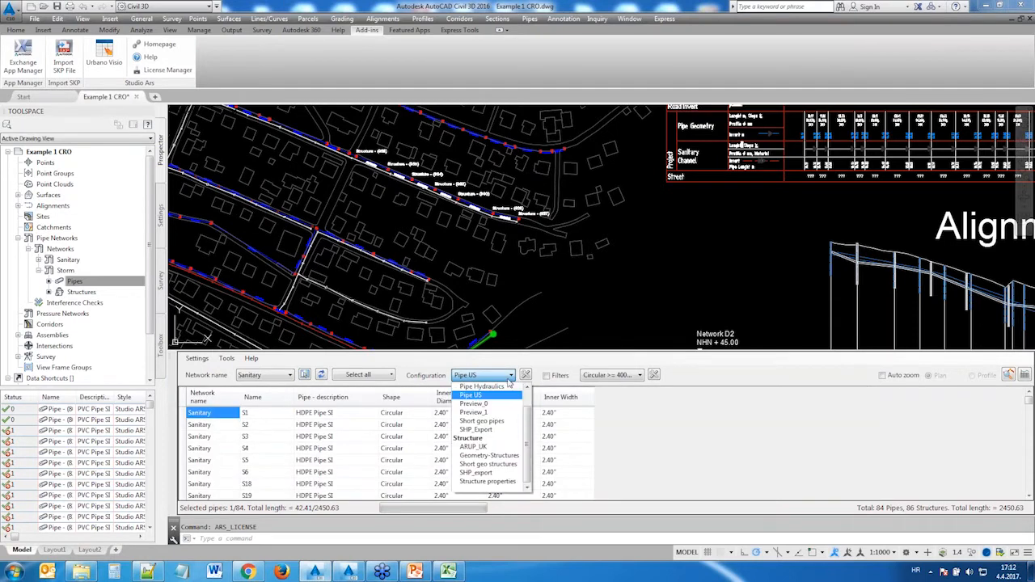
pyautogui.click(489, 447)
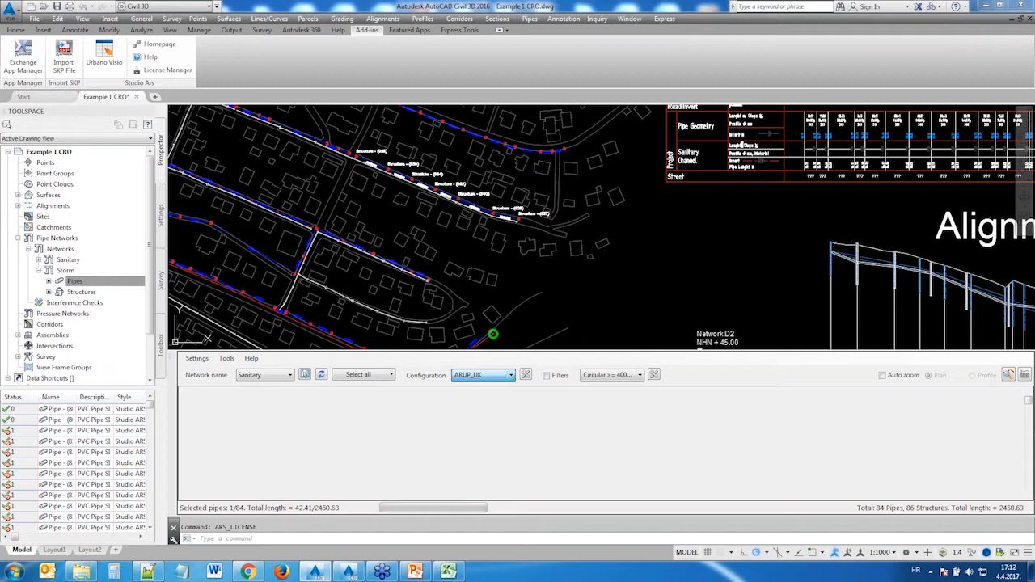
pyautogui.click(510, 376)
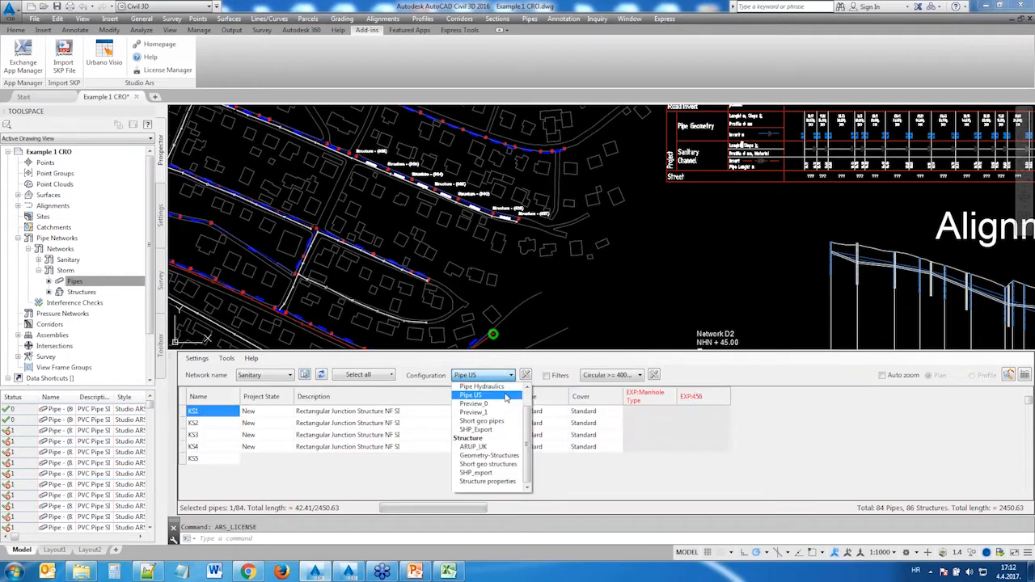
pyautogui.click(488, 465)
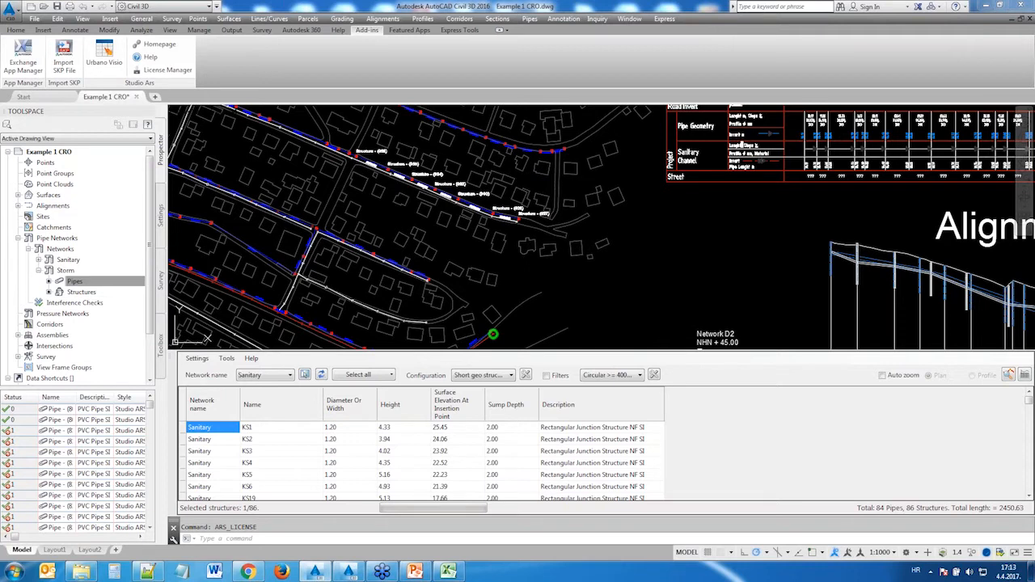
# Step: Switch the Sanitary network table to the Pipe Hydraulics configuration
pyautogui.click(511, 375)
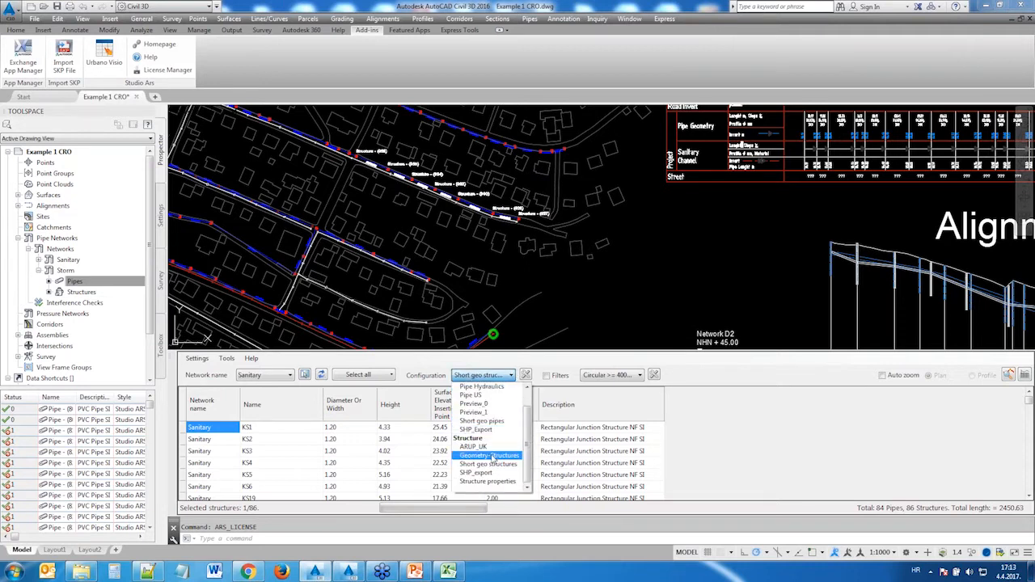
pyautogui.click(488, 388)
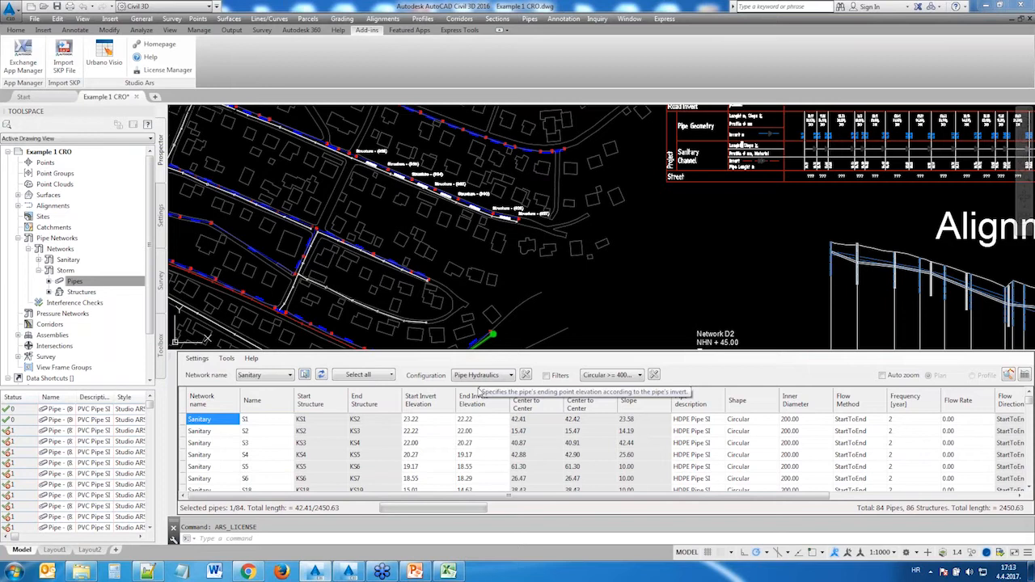
pyautogui.click(511, 376)
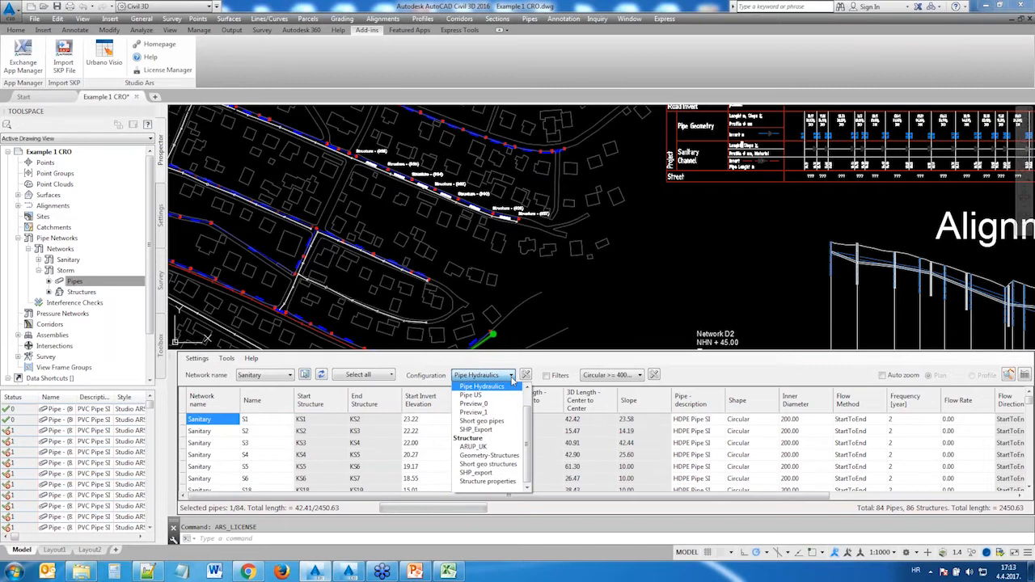
pyautogui.click(512, 380)
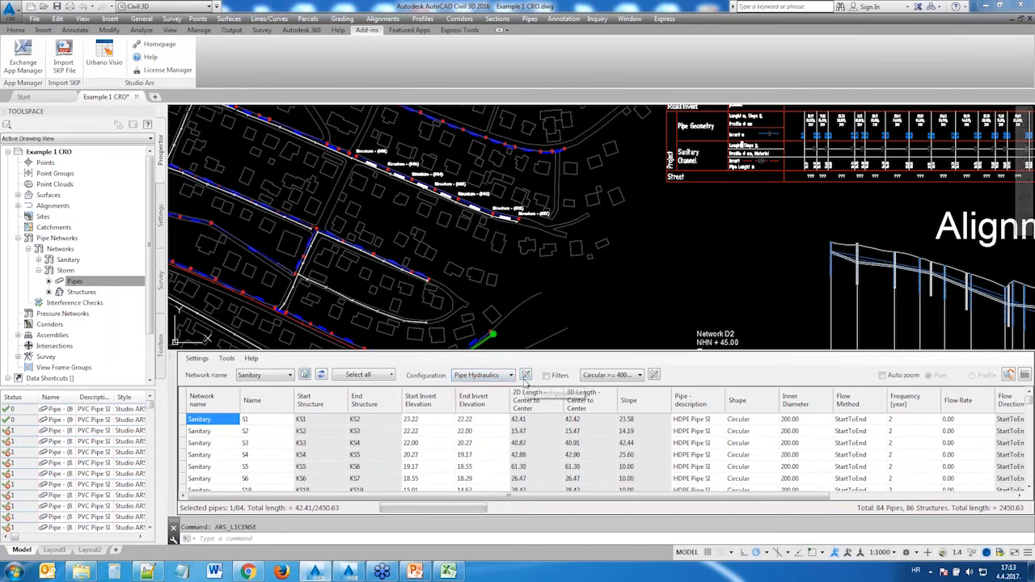
# Step: Add a new preview configuration for pipes and name it Test group 1
pyautogui.click(525, 376)
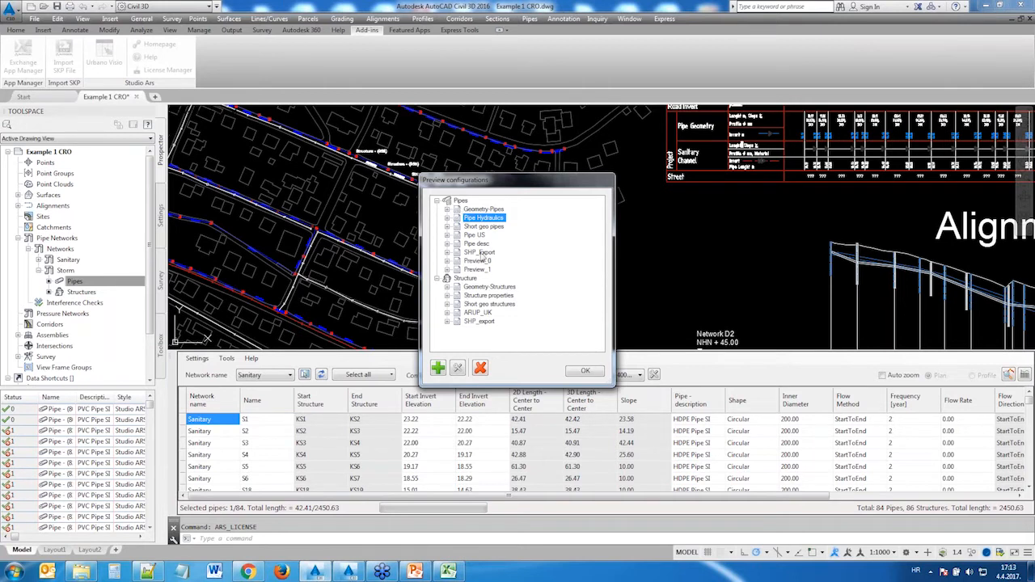
pyautogui.click(460, 200)
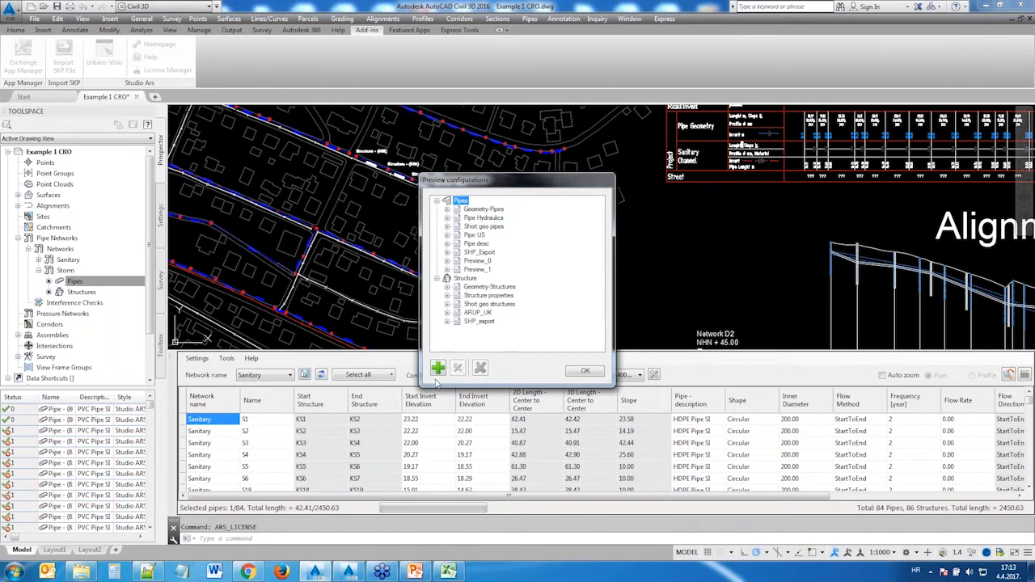
pyautogui.click(438, 368)
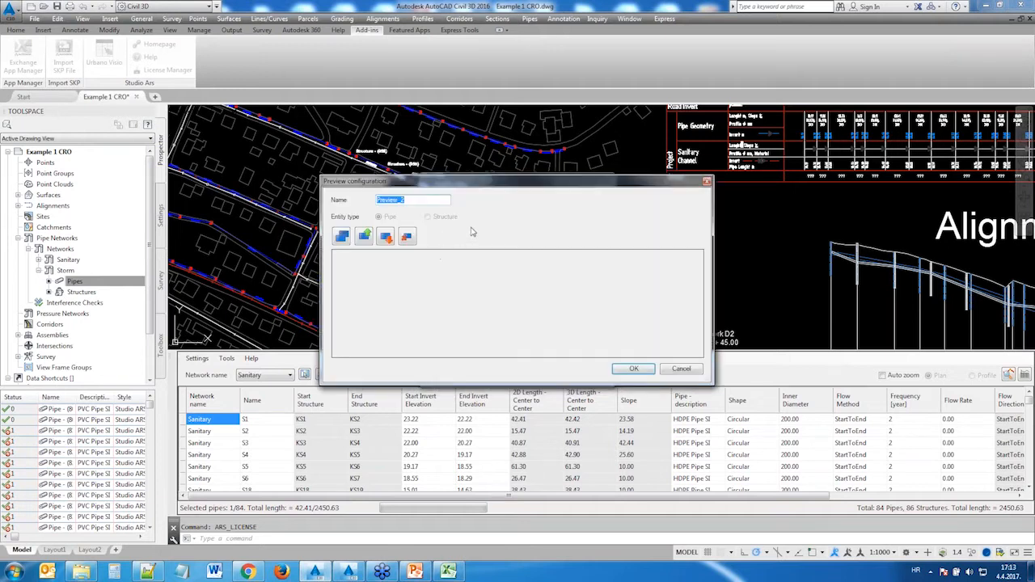
pyautogui.write('Test group 1')
# Step: Add the Network name property to the new configuration's selected data
pyautogui.click(343, 239)
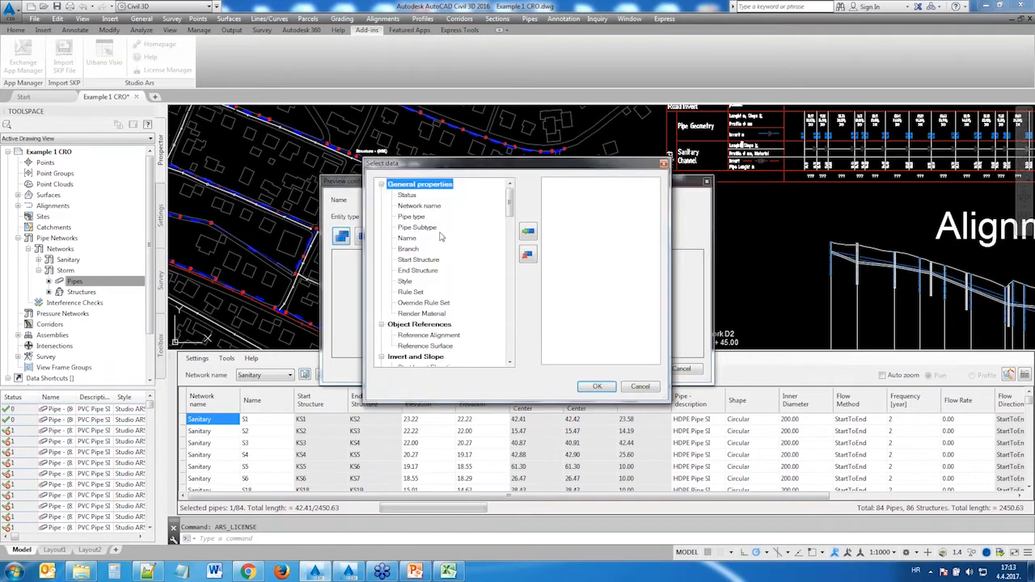
pyautogui.click(420, 206)
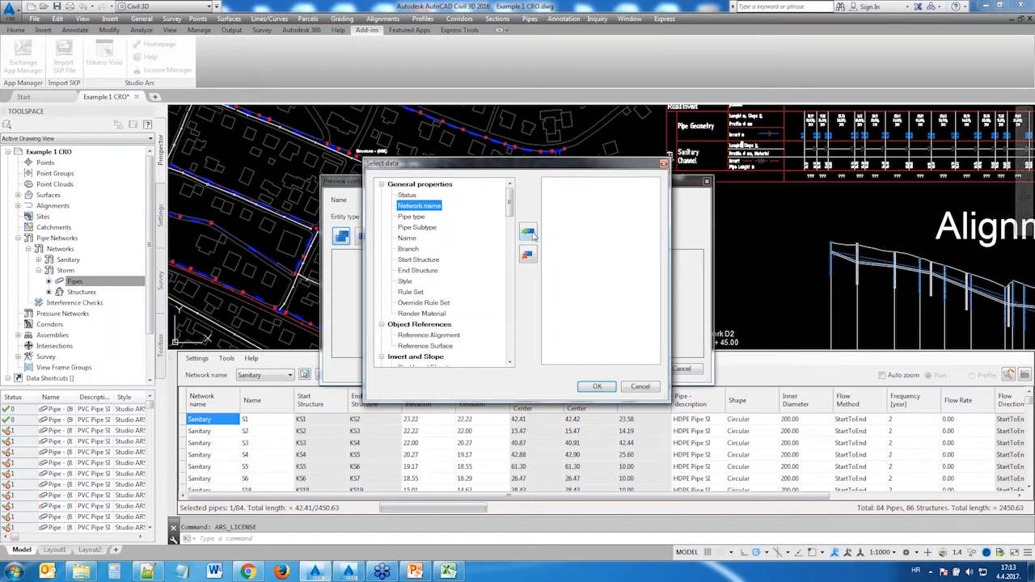
pyautogui.click(531, 233)
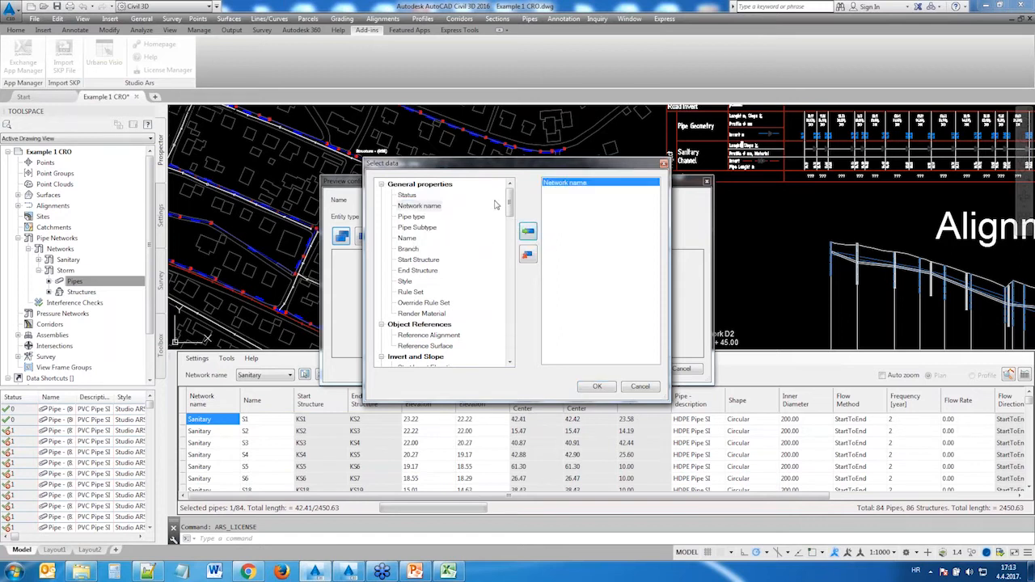
# Step: Browse the available pipe properties through to Expressions, collapse General properties and examine the Invert and Slope group
pyautogui.moveTo(510, 205)
pyautogui.mouseDown()
pyautogui.moveTo(498, 346)
pyautogui.moveTo(507, 201)
pyautogui.mouseUp()
pyautogui.moveTo(512, 204); pyautogui.dragTo(522, 313)
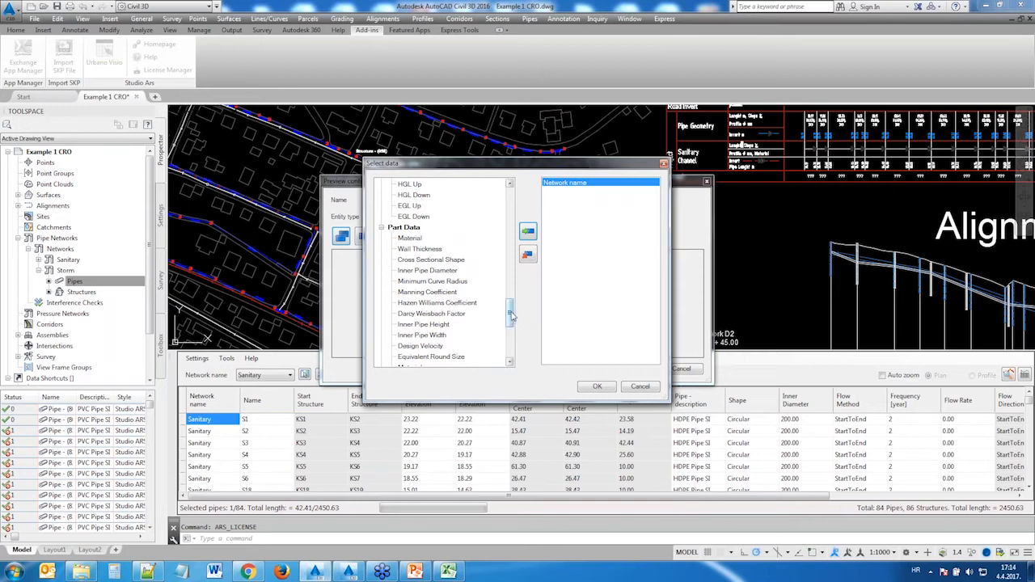
pyautogui.moveTo(511, 315); pyautogui.dragTo(513, 356)
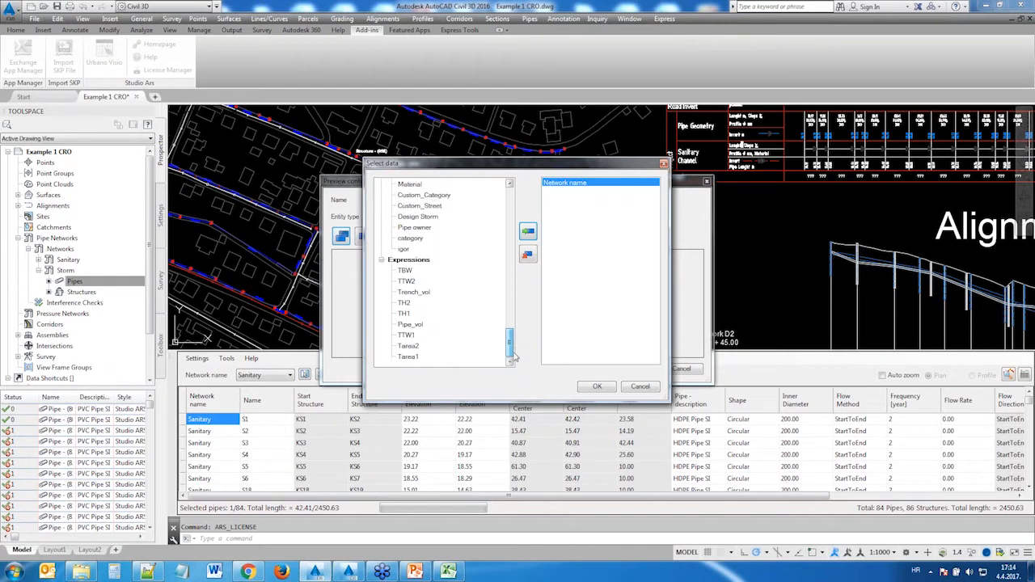
pyautogui.moveTo(513, 356); pyautogui.dragTo(511, 201)
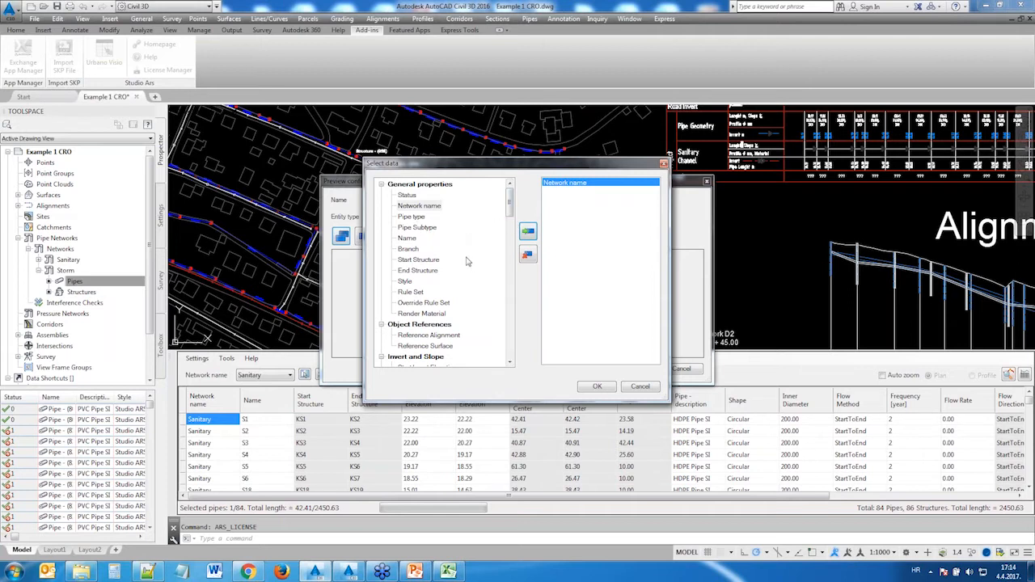
pyautogui.click(381, 184)
pyautogui.click(381, 228)
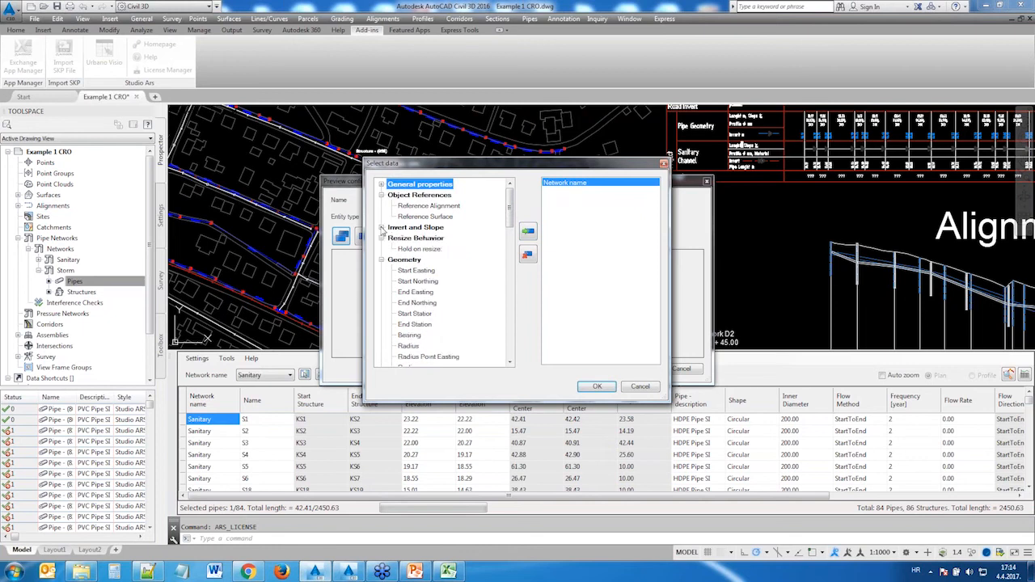
pyautogui.click(381, 228)
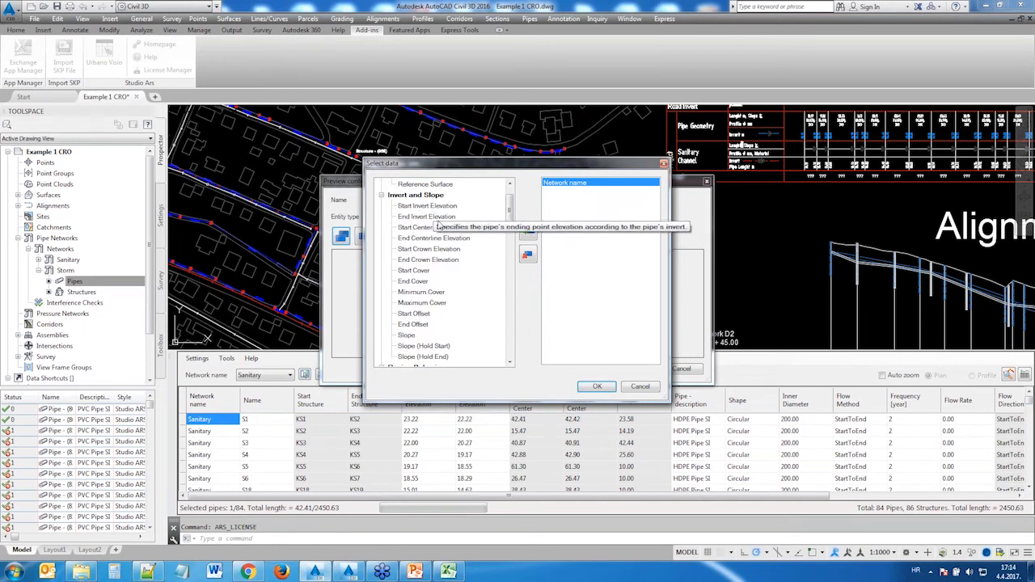
# Step: Add Name, Slope, 3D Length - Center to Center and Shape to the configuration's selected data and accept the selection
pyautogui.click(382, 196)
pyautogui.click(381, 196)
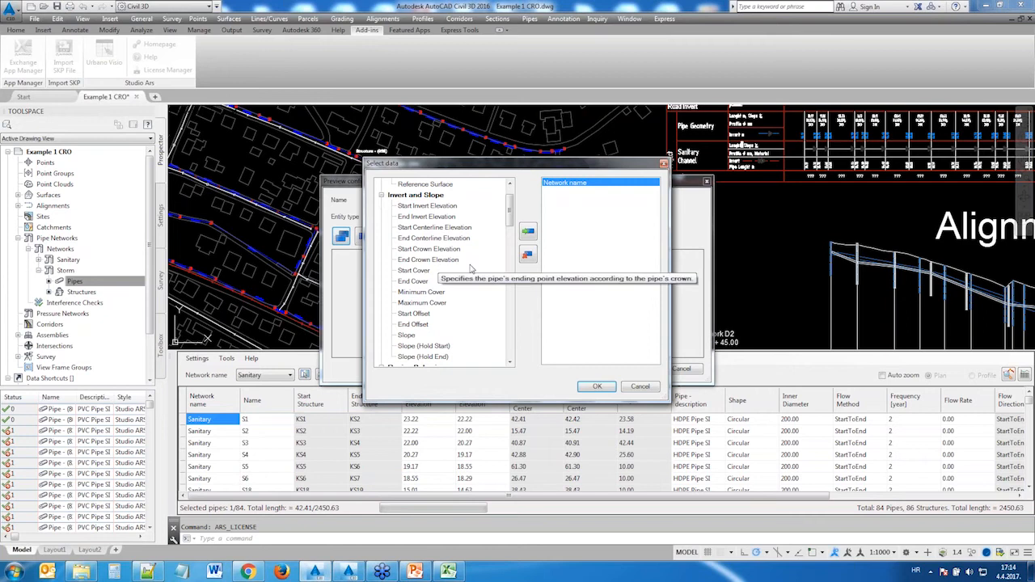
pyautogui.scroll(5, 472, 268)
pyautogui.click(382, 185)
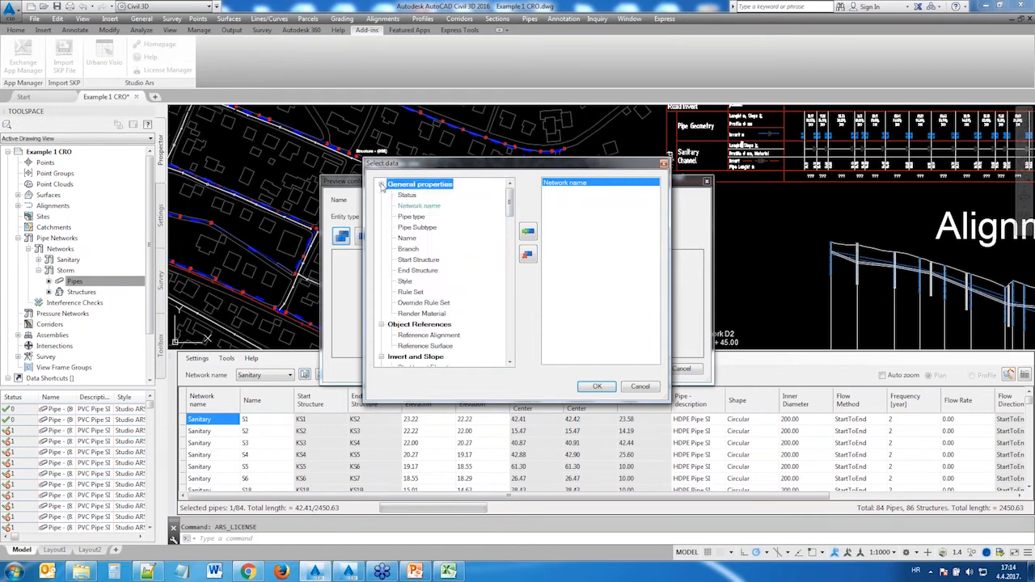
pyautogui.click(407, 238)
pyautogui.click(528, 232)
pyautogui.moveTo(509, 208); pyautogui.dragTo(511, 284)
pyautogui.doubleClick(407, 281)
pyautogui.click(467, 253)
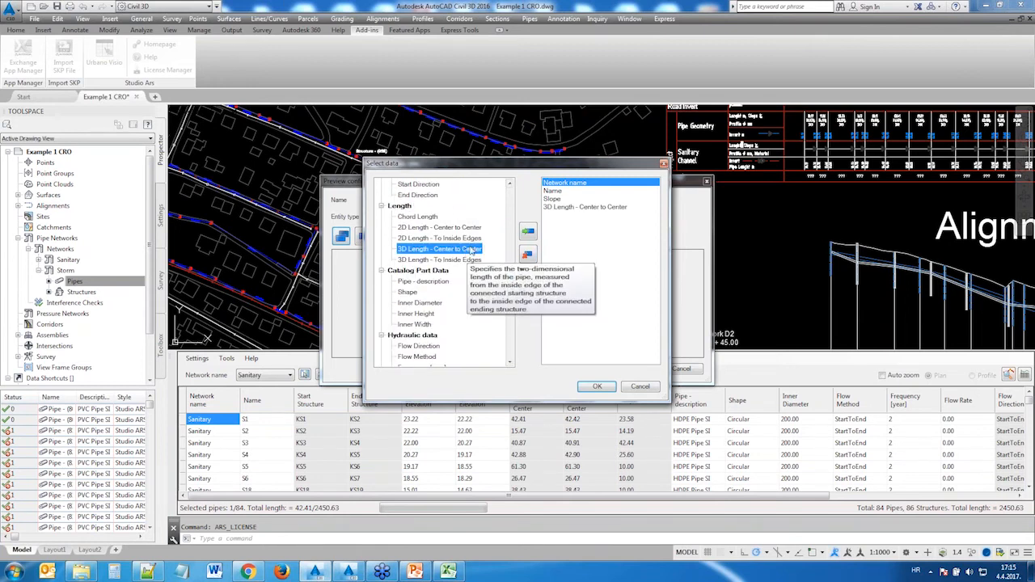
pyautogui.doubleClick(466, 251)
pyautogui.doubleClick(408, 292)
pyautogui.click(597, 387)
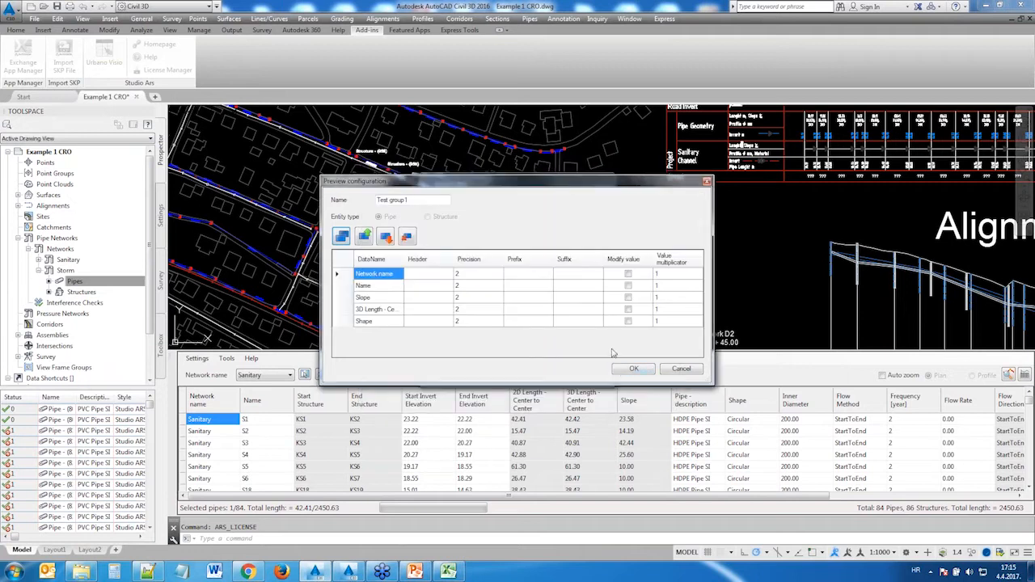
# Step: Move 3D Length - Center to Center above Slope and replace Shape with Inner Diameter in the configuration
pyautogui.click(389, 313)
pyautogui.click(365, 236)
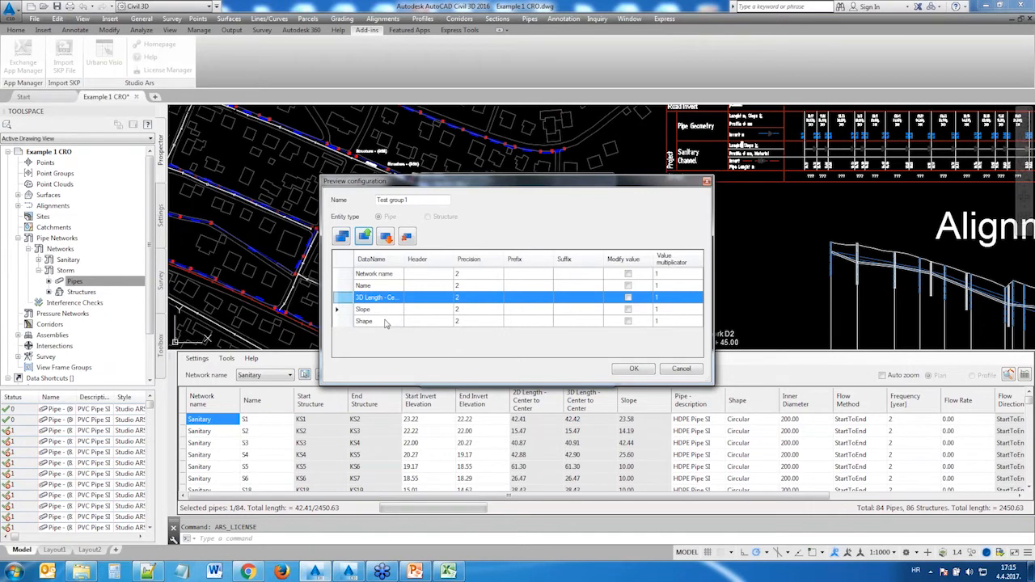
pyautogui.click(388, 322)
pyautogui.click(342, 239)
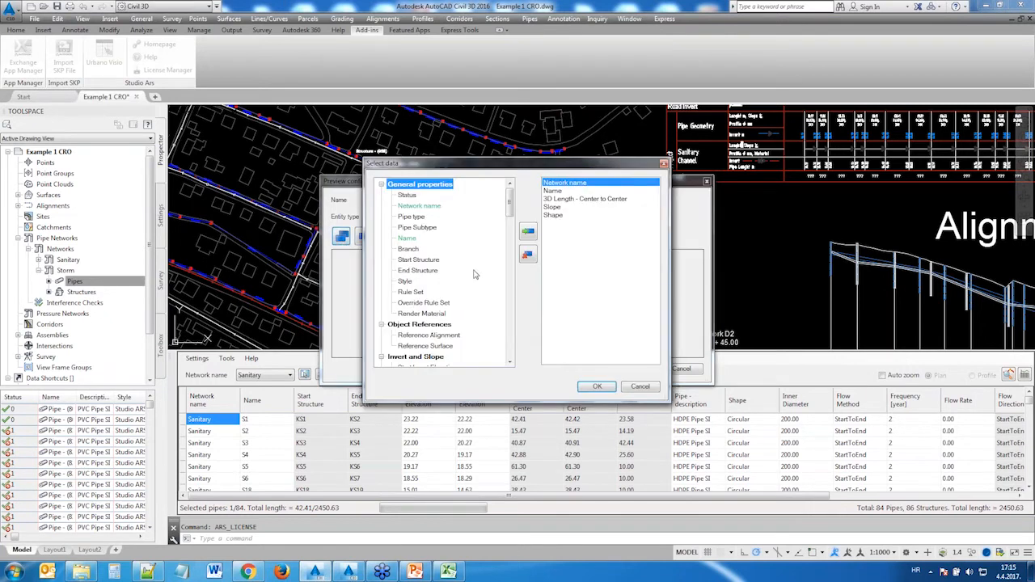
pyautogui.moveTo(508, 203); pyautogui.dragTo(501, 286)
pyautogui.click(433, 272)
pyautogui.click(528, 230)
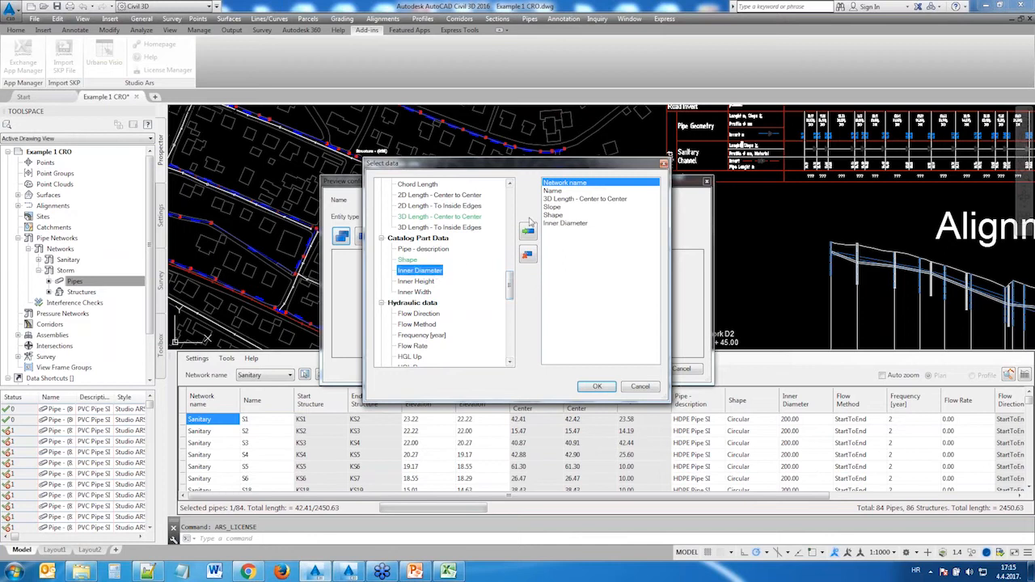
pyautogui.click(553, 215)
pyautogui.click(527, 258)
pyautogui.click(597, 386)
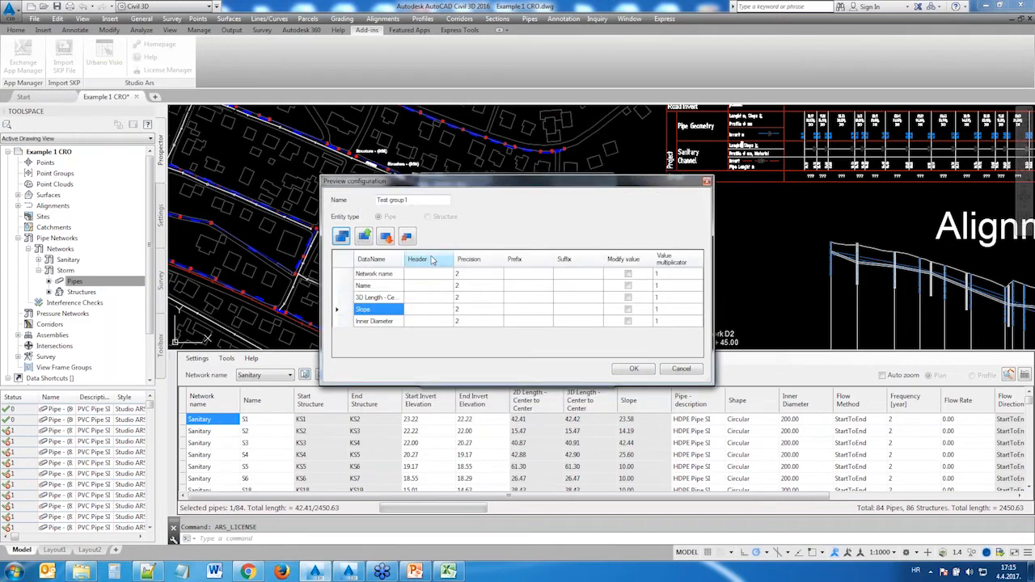
# Step: Give Inner Diameter the header Din (mm), enable value modification and set its value multiplicator to 1000
pyautogui.click(422, 322)
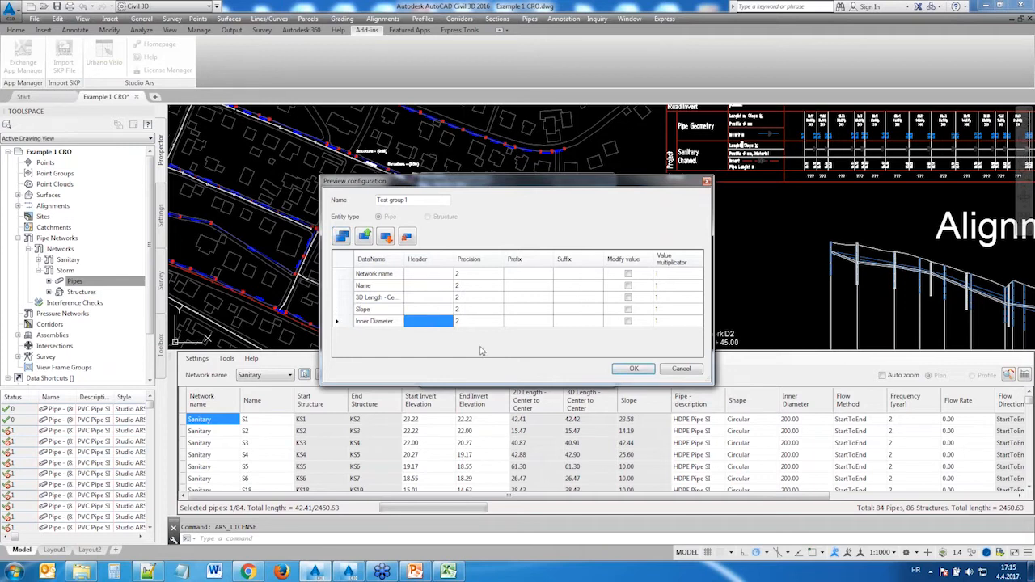
pyautogui.write('Din (mm')
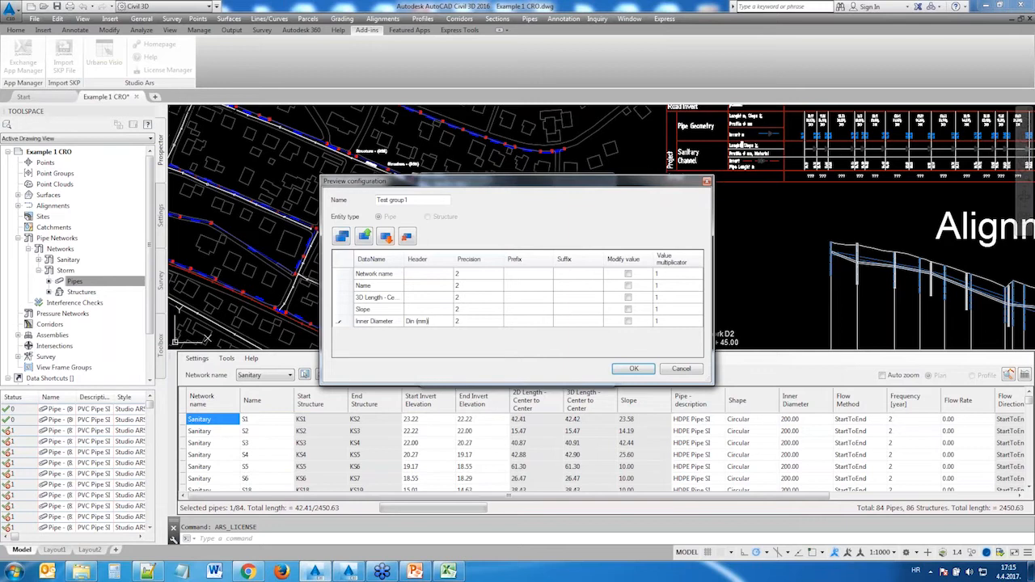
pyautogui.click(628, 321)
pyautogui.click(670, 322)
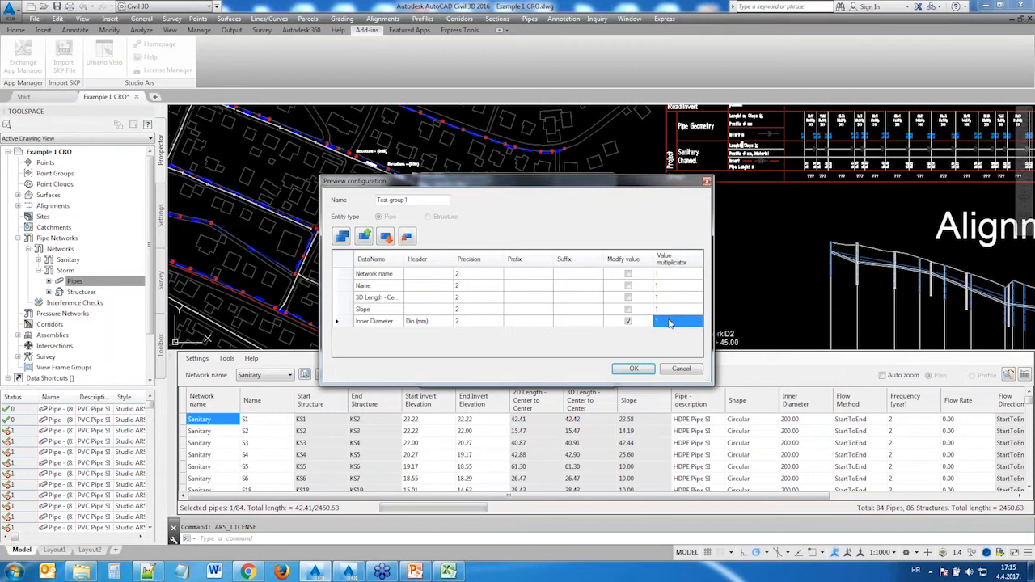
pyautogui.write('1000')
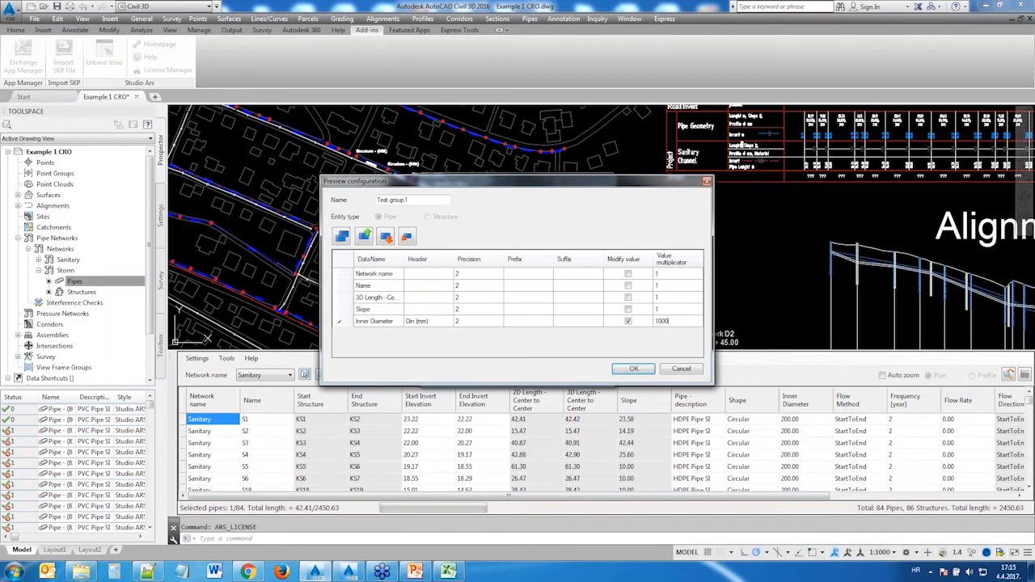
# Step: Give Slope the suffix %, enable value modification with a multiplicator of 100, and save the configuration
pyautogui.click(583, 315)
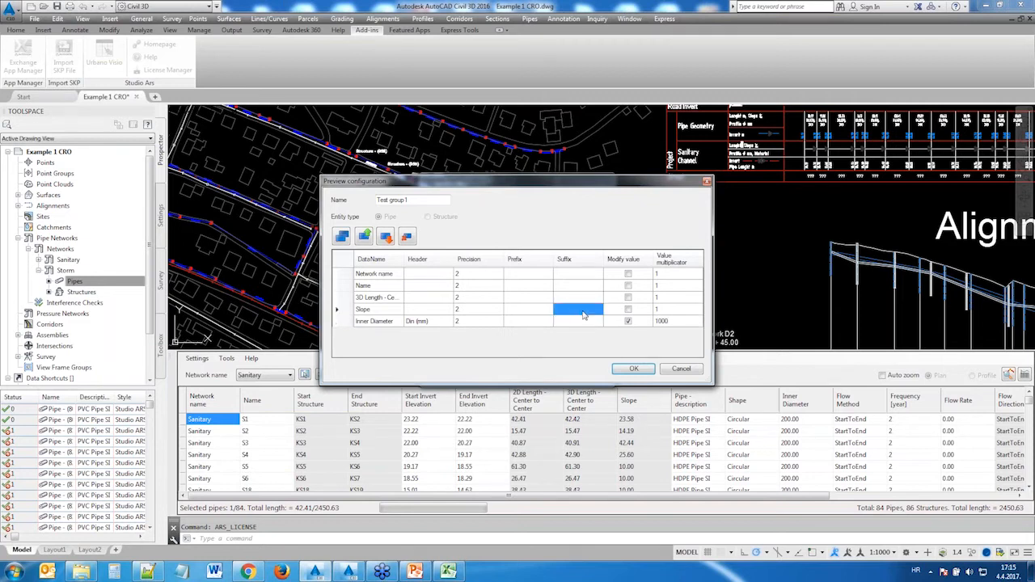
pyautogui.write('%')
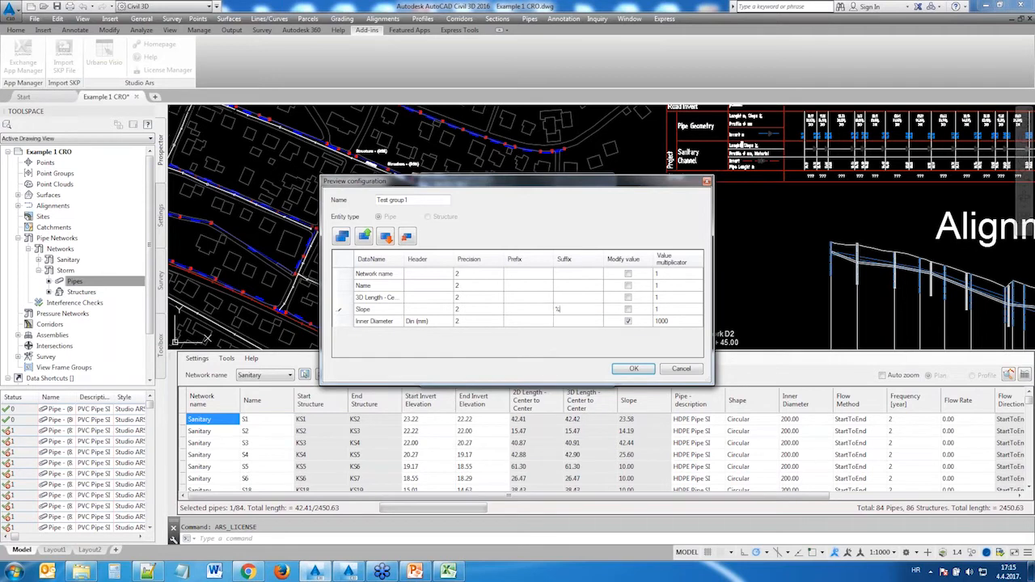
pyautogui.click(615, 309)
pyautogui.click(628, 309)
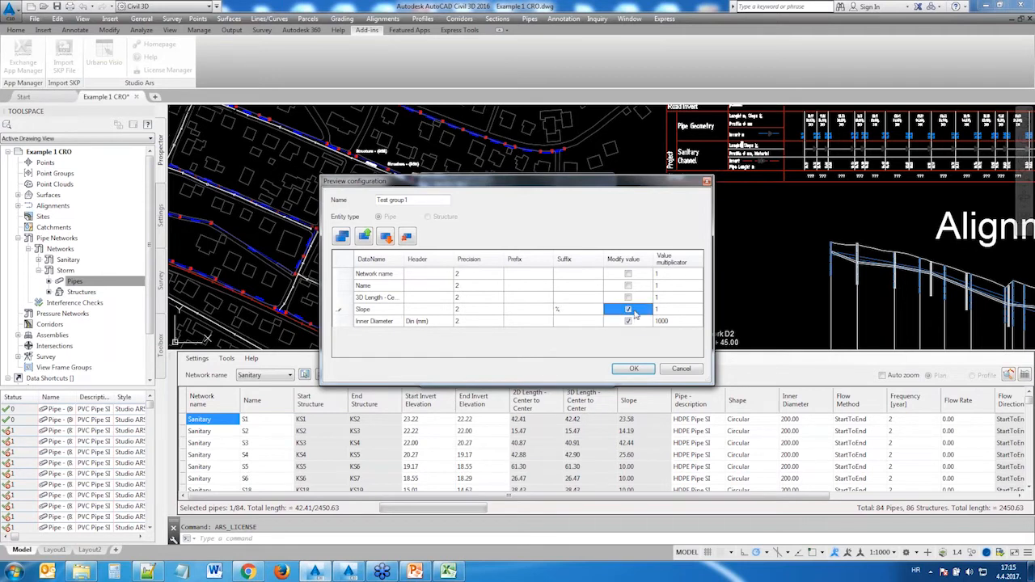
pyautogui.click(672, 310)
pyautogui.write('100')
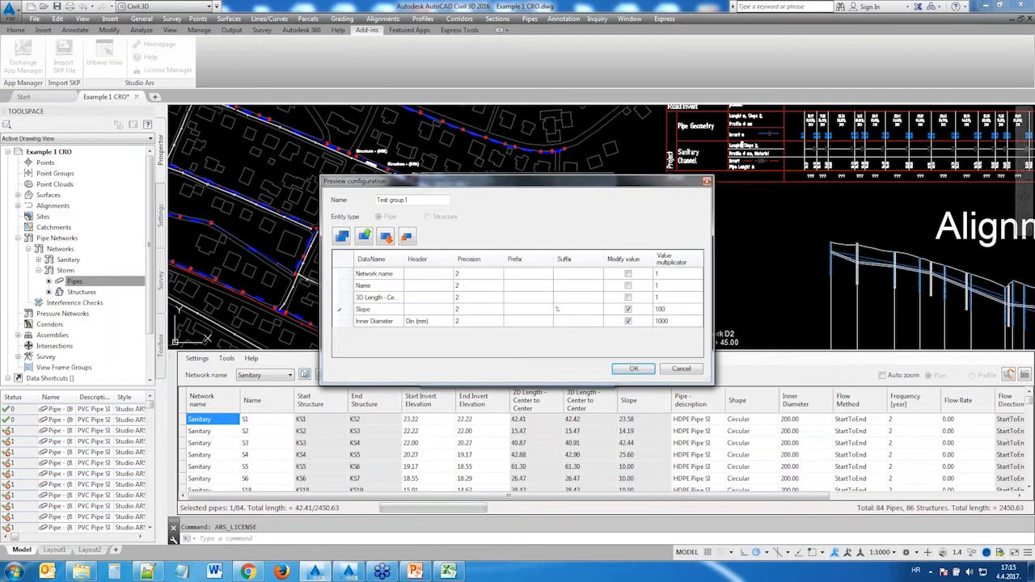
pyautogui.click(637, 368)
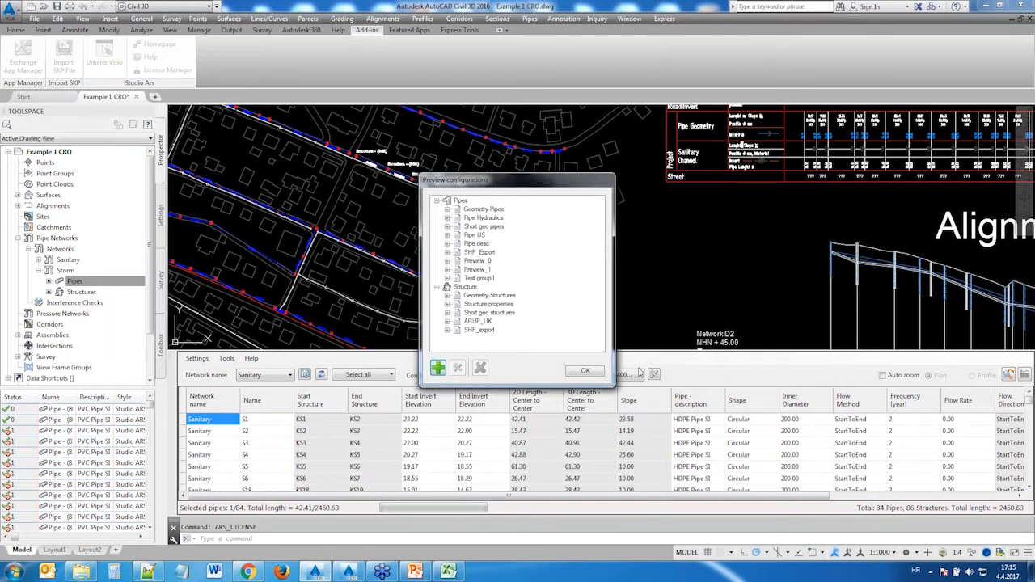
# Step: Review the properties listed under Test group1, close the configurations list and display the Sanitary pipe table with Test group1
pyautogui.click(480, 278)
pyautogui.click(447, 278)
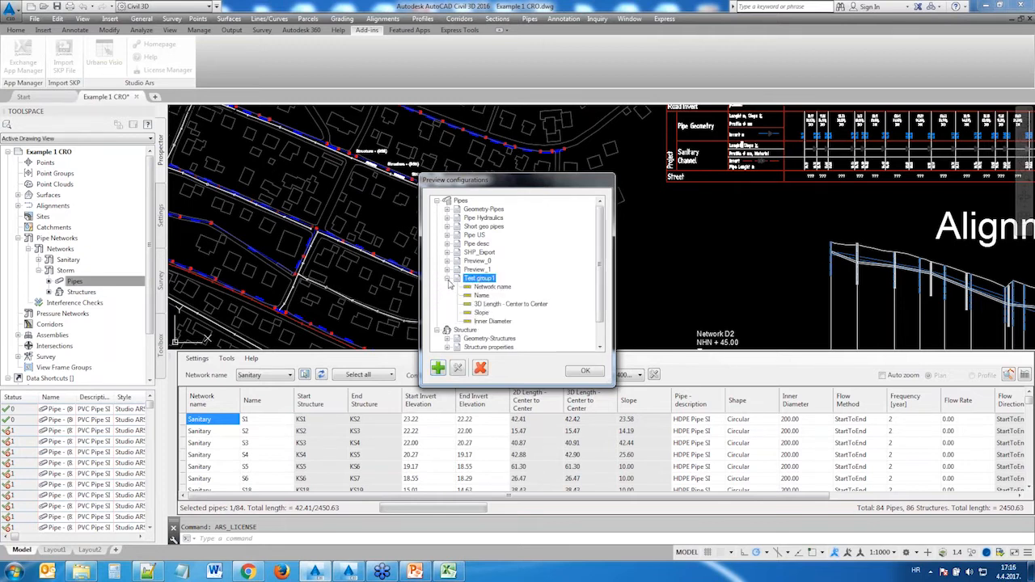
pyautogui.click(448, 279)
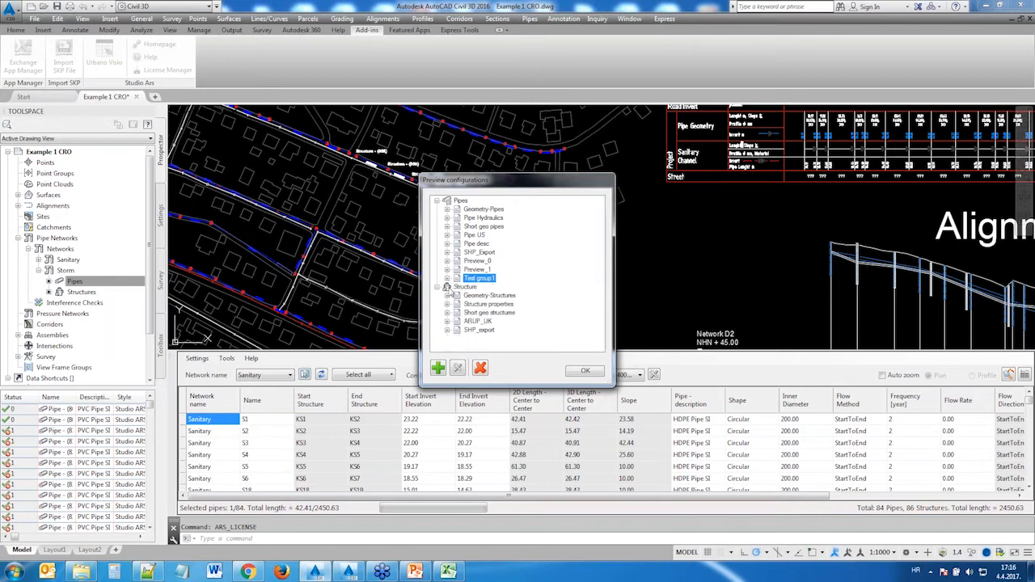
pyautogui.click(585, 371)
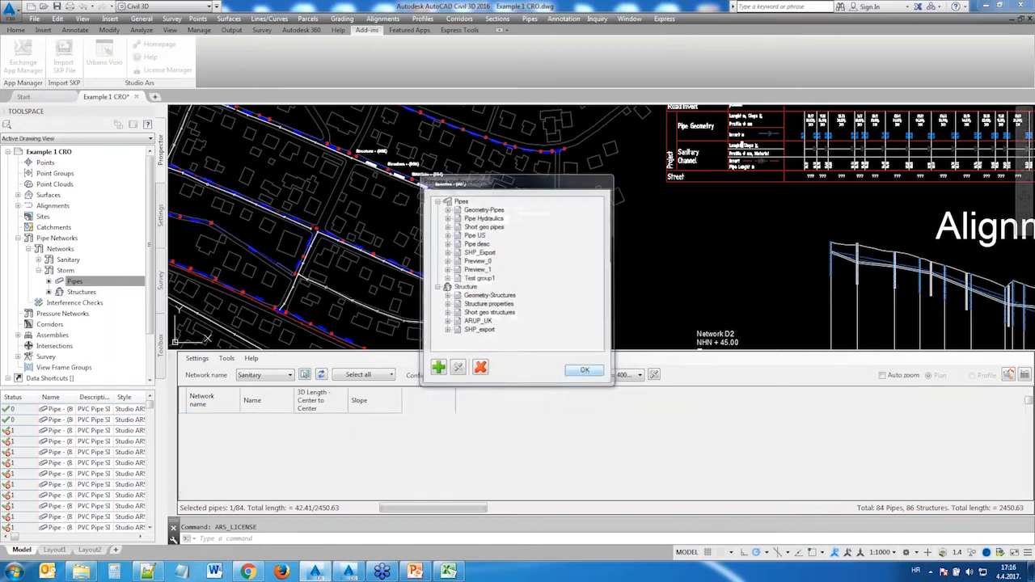
pyautogui.click(510, 376)
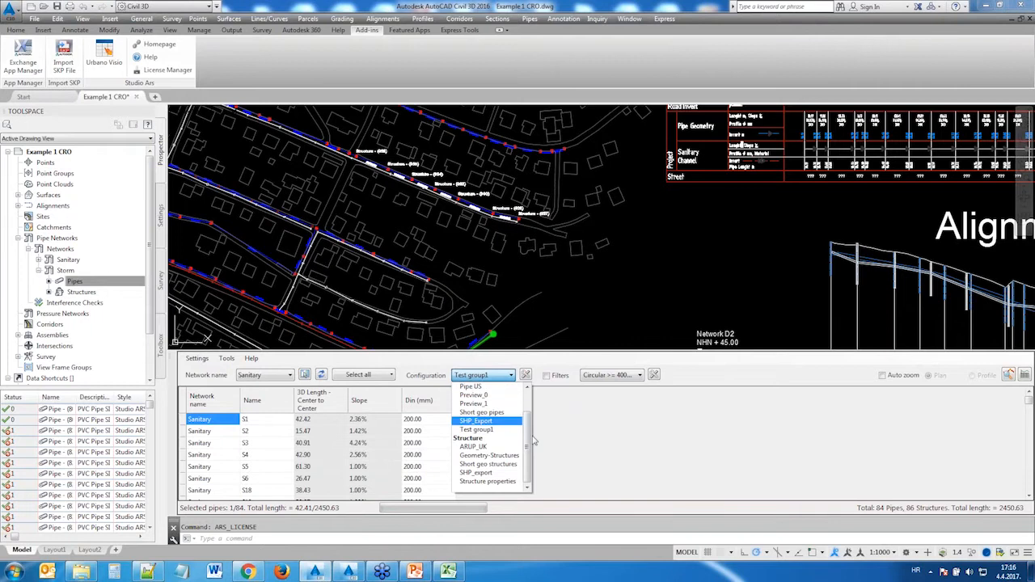
pyautogui.moveTo(526, 443)
pyautogui.mouseDown()
pyautogui.moveTo(524, 398)
pyautogui.moveTo(526, 443)
pyautogui.mouseUp()
pyautogui.click(488, 431)
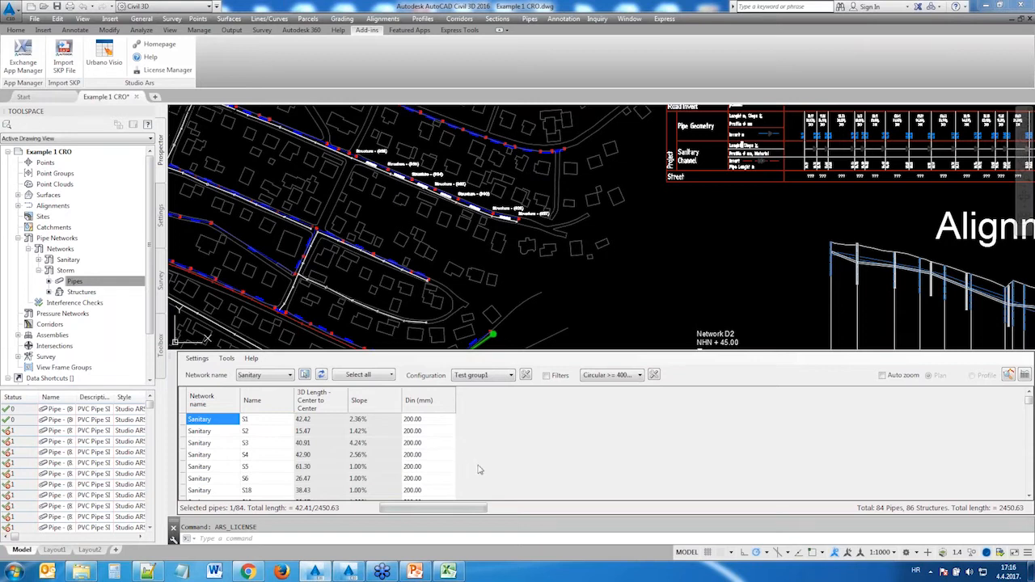
pyautogui.moveTo(1029, 405)
pyautogui.mouseDown()
pyautogui.moveTo(1028, 494)
pyautogui.moveTo(1030, 393)
pyautogui.mouseUp()
pyautogui.moveTo(538, 263); pyautogui.dragTo(553, 224, button='middle')
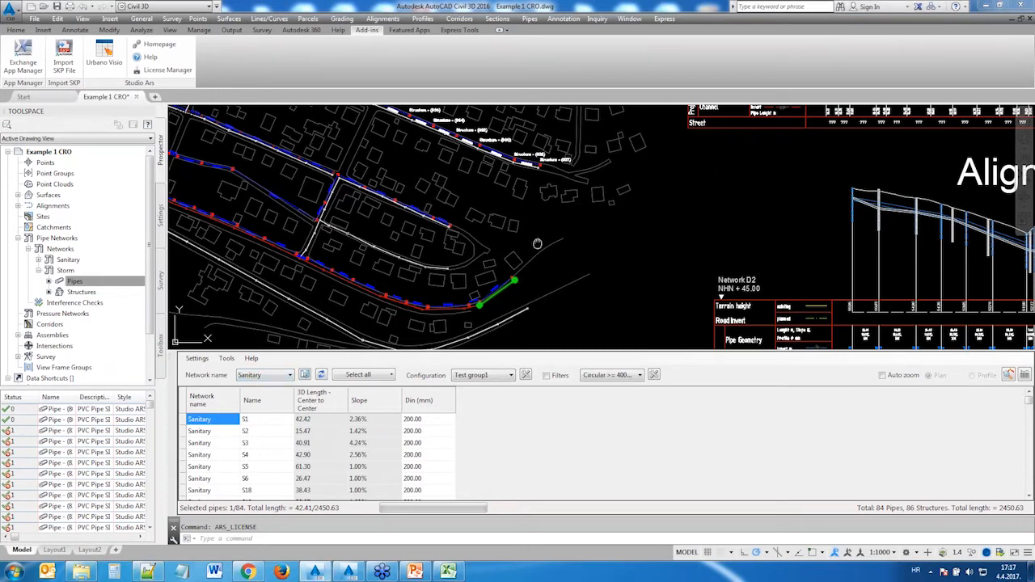
pyautogui.moveTo(537, 241)
pyautogui.mouseDown(button='middle')
pyautogui.moveTo(540, 191)
pyautogui.moveTo(543, 226)
pyautogui.mouseUp(button='middle')
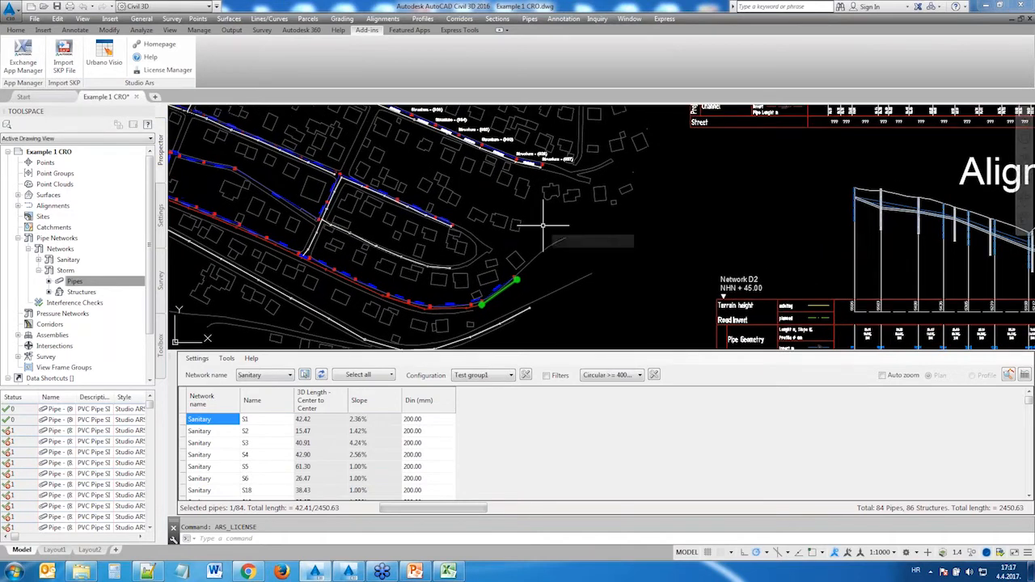
pyautogui.click(392, 377)
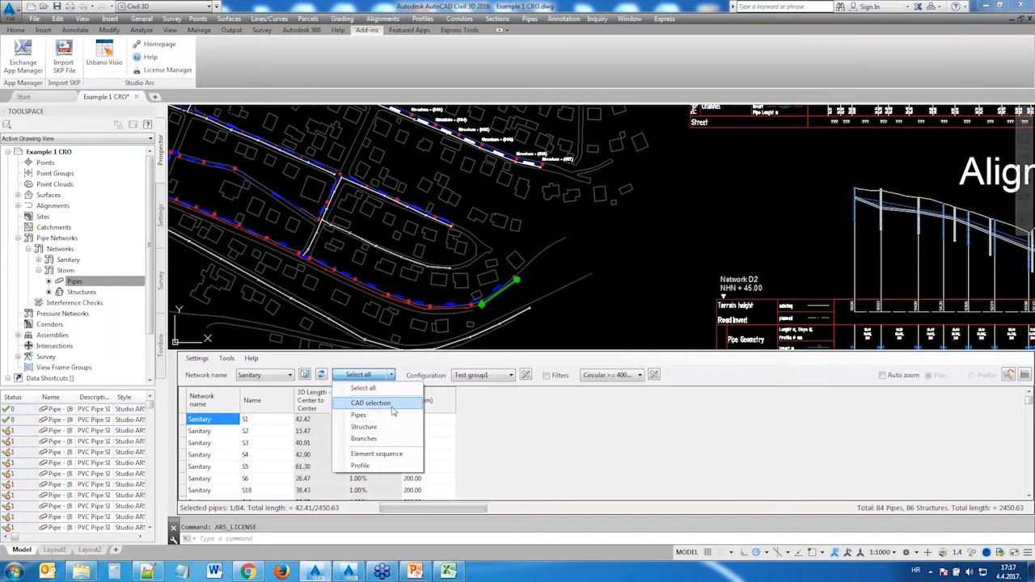
pyautogui.click(322, 365)
# Step: Switch the table to the Storm network and limit it by CAD selection to the eastern ends of the two upper pipe branches
pyautogui.click(289, 375)
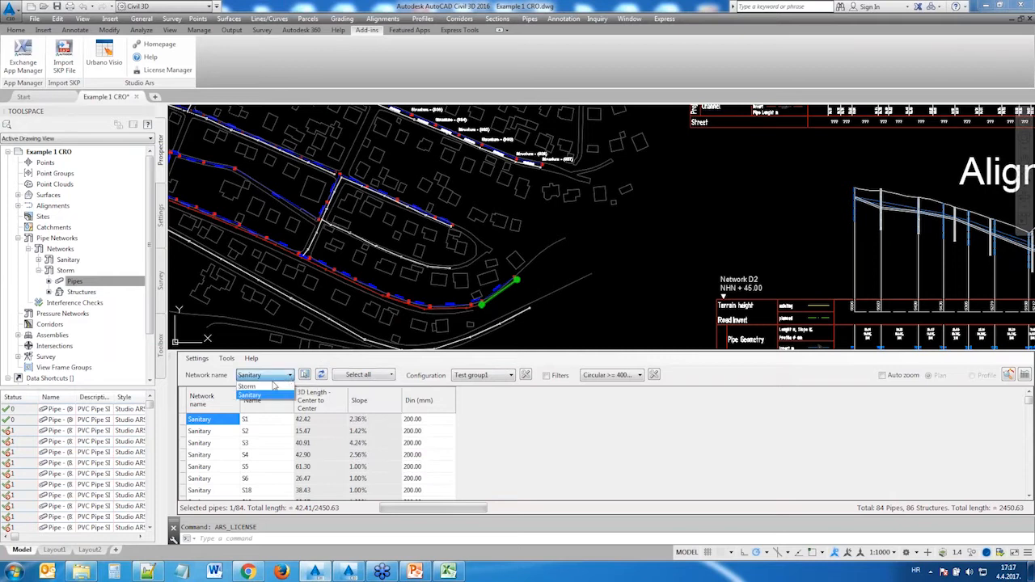
pyautogui.click(247, 387)
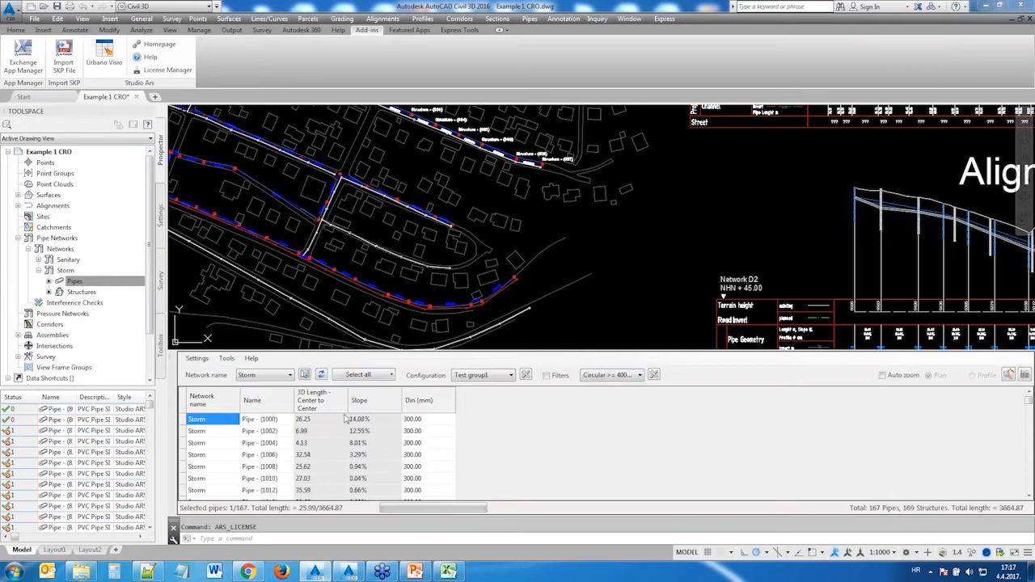
pyautogui.click(391, 376)
pyautogui.click(370, 403)
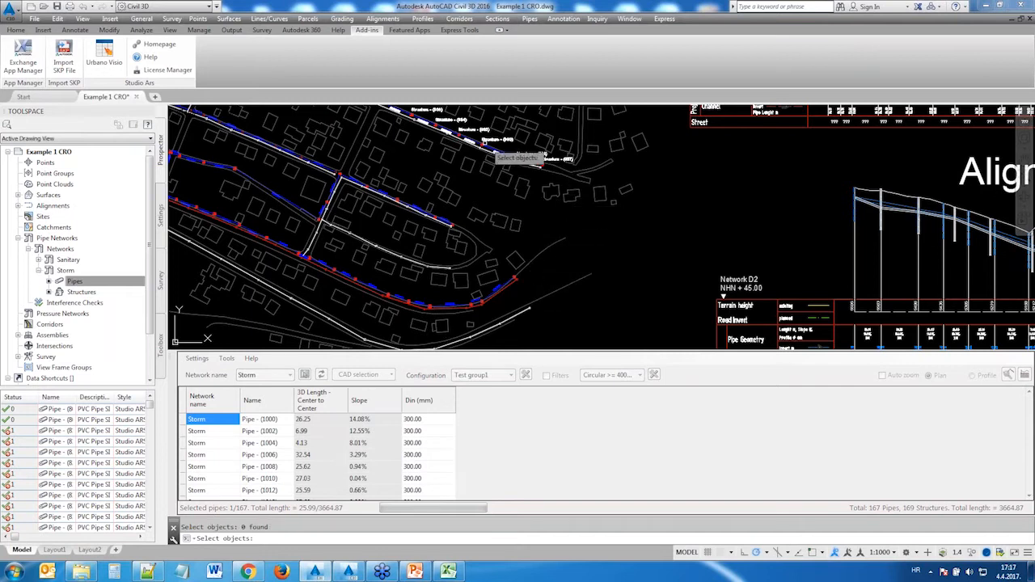
pyautogui.click(535, 168)
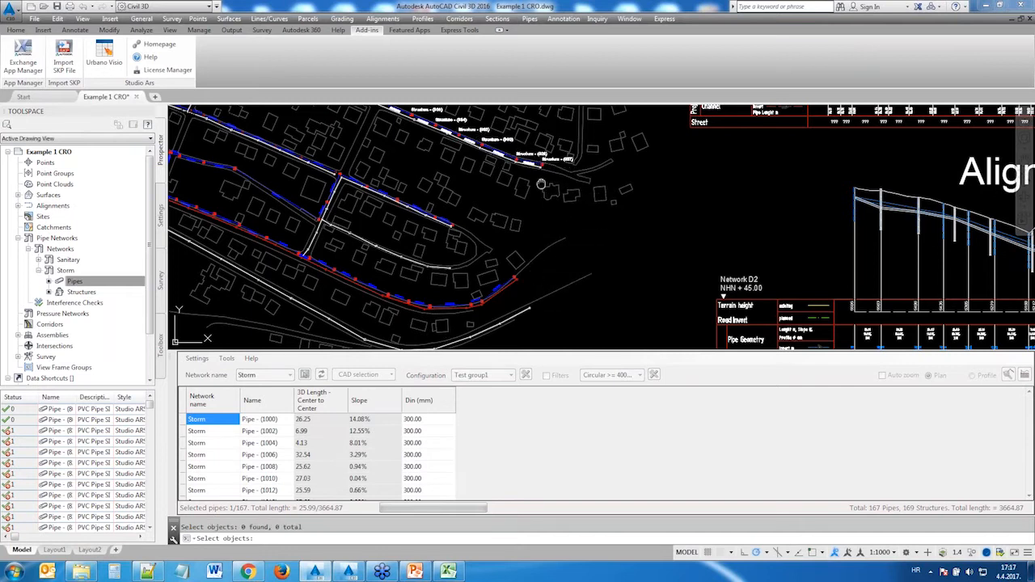
pyautogui.moveTo(541, 185); pyautogui.dragTo(597, 293, button='middle')
pyautogui.click(686, 343)
pyautogui.click(530, 159)
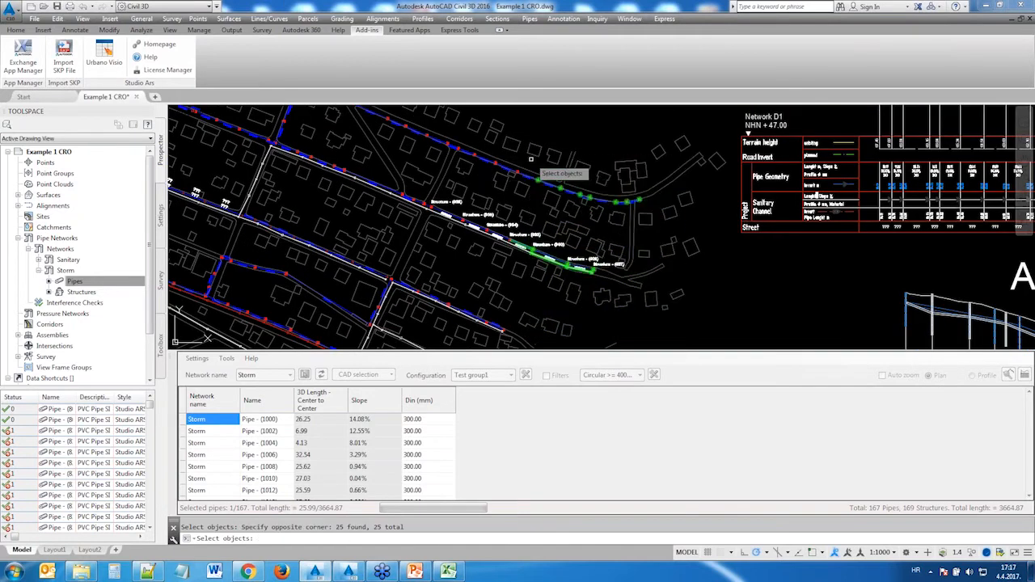
pyautogui.press('Return')
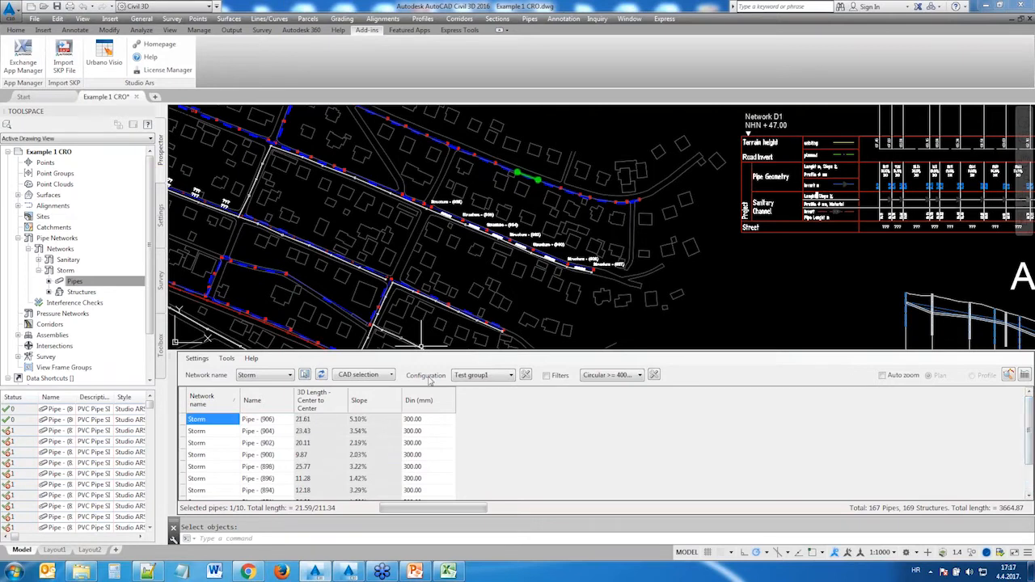
# Step: Limit the Storm table by pipe selection to Pipe - (867), Pipe - (869) and Pipe - (871) at the branch's eastern end
pyautogui.click(393, 375)
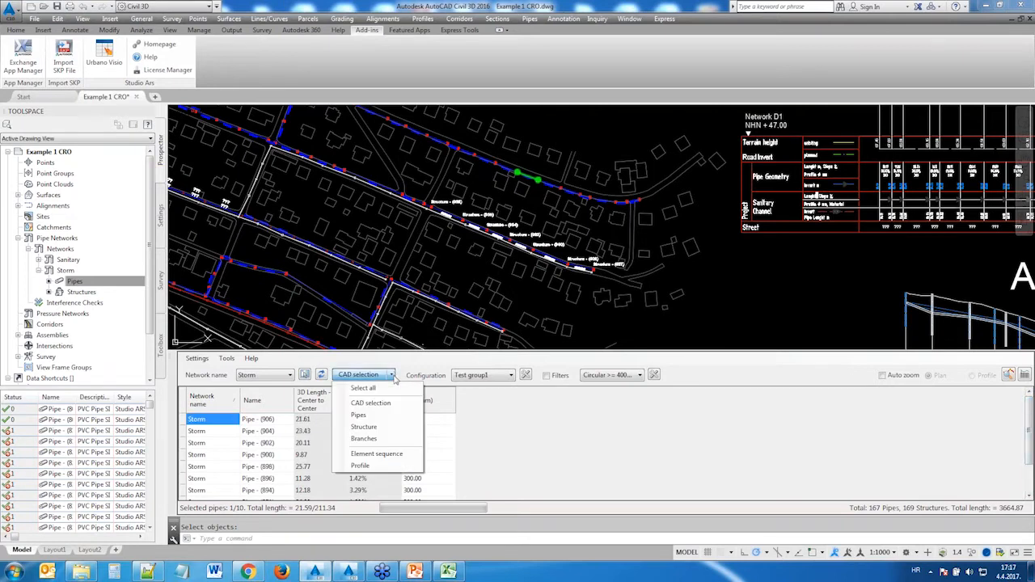
pyautogui.click(361, 415)
pyautogui.scroll(7, 572, 282)
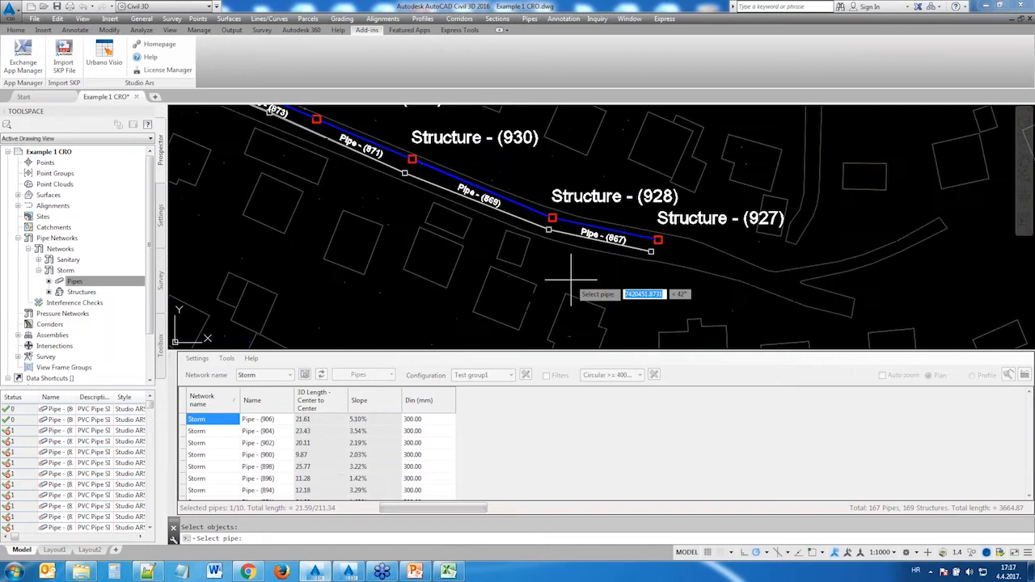
pyautogui.scroll(-4, 591, 270)
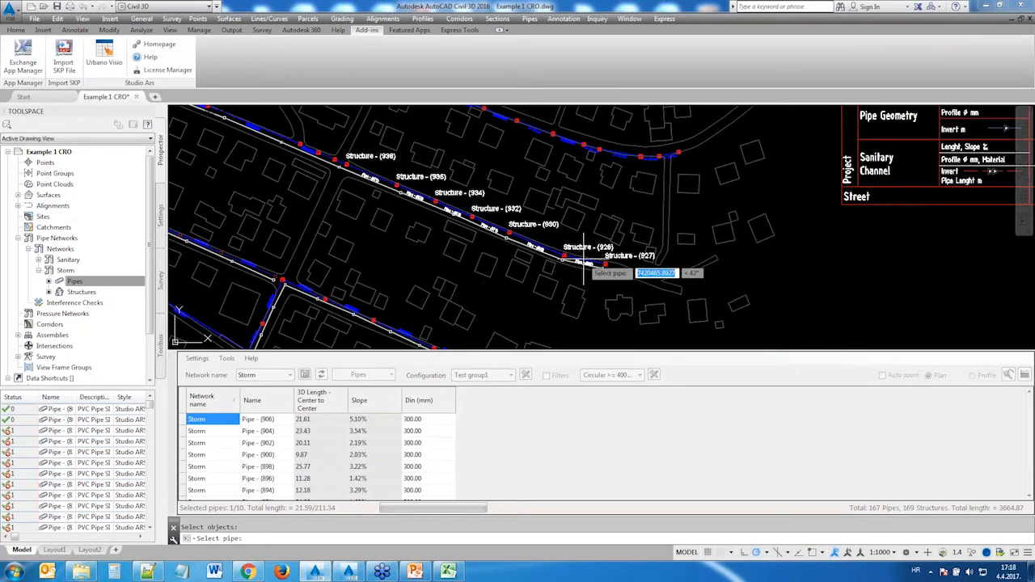
pyautogui.moveTo(583, 260); pyautogui.dragTo(613, 289, button='middle')
pyautogui.click(614, 289)
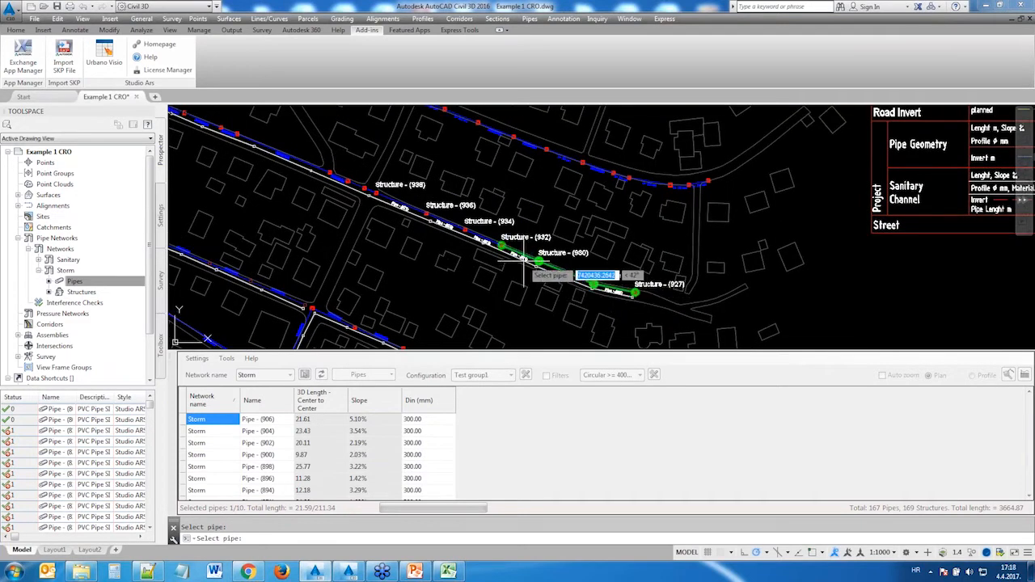
# Step: Switch to the Structure properties configuration and pick Structures (928), (930), (968) and (960) for the table by structure selection
pyautogui.click(485, 375)
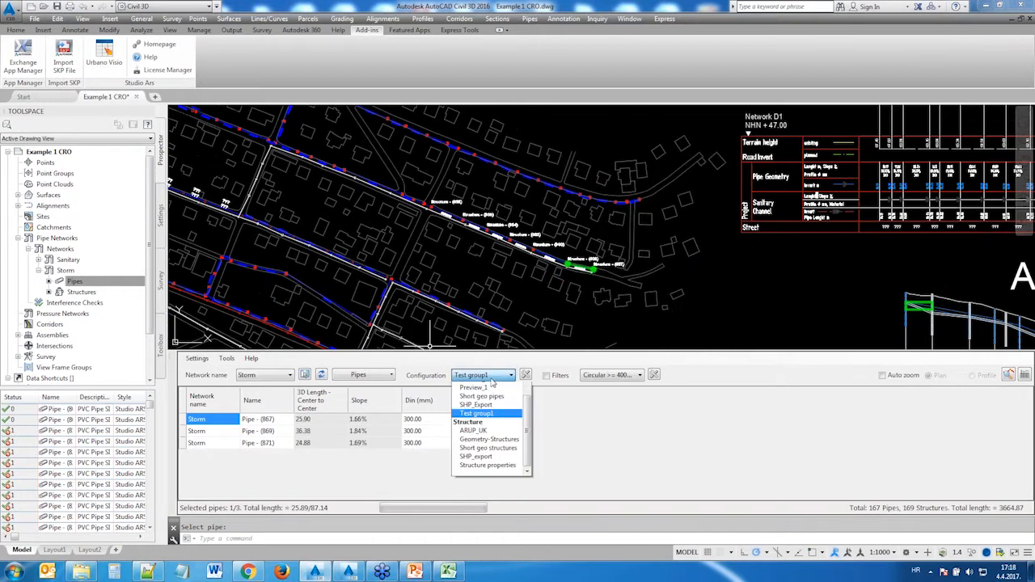
pyautogui.click(491, 481)
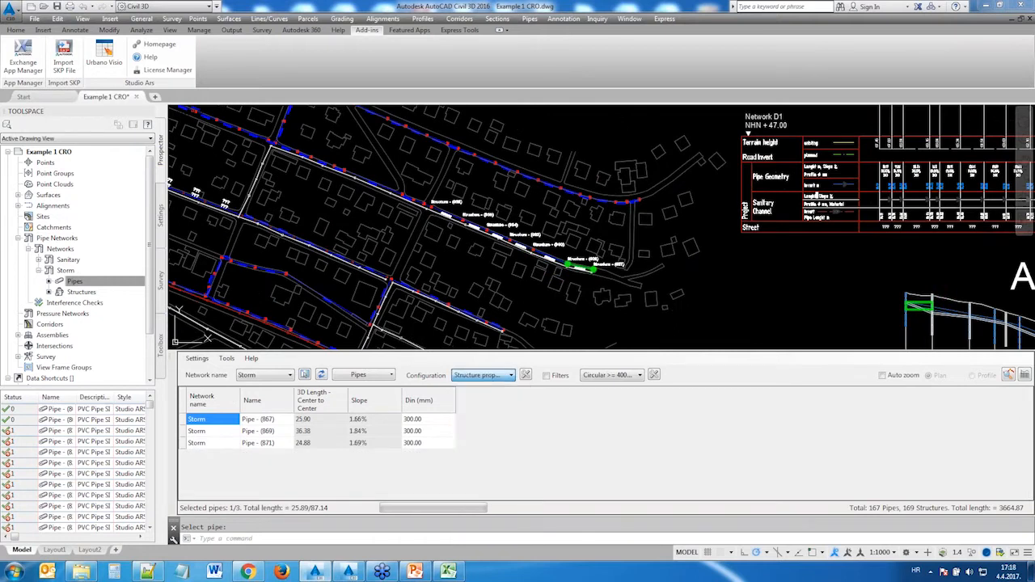
pyautogui.click(391, 375)
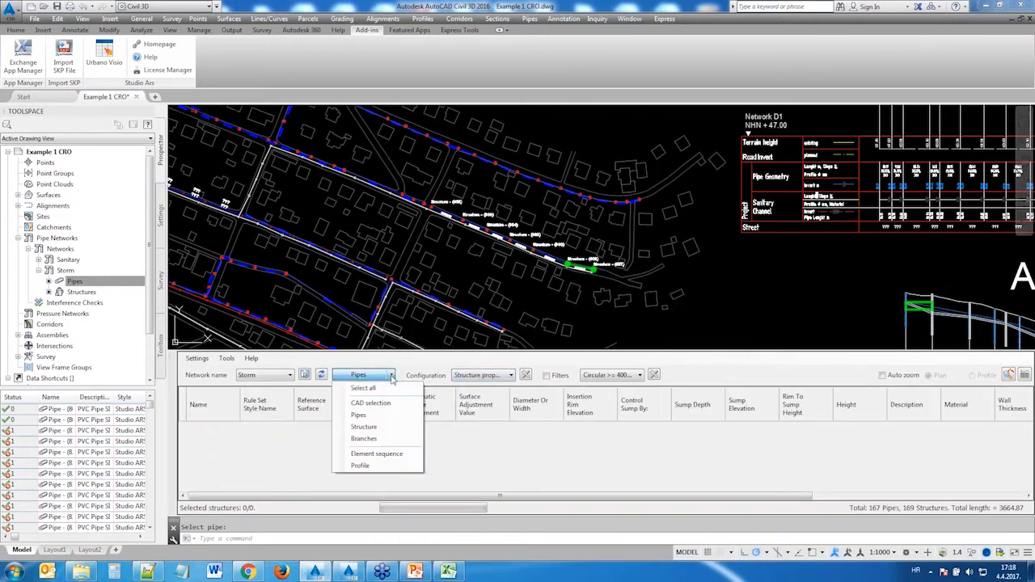
pyautogui.click(377, 427)
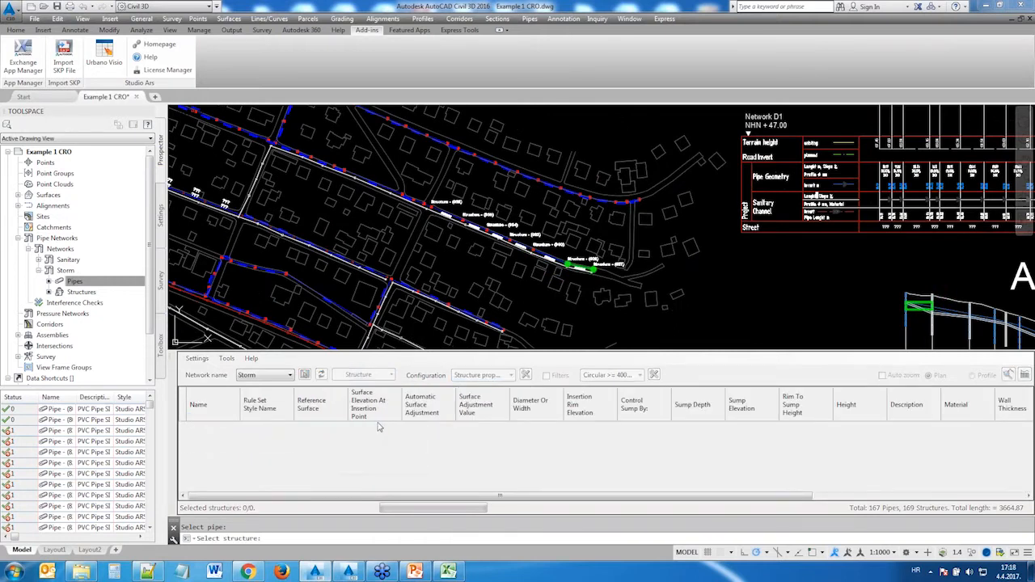
pyautogui.click(589, 196)
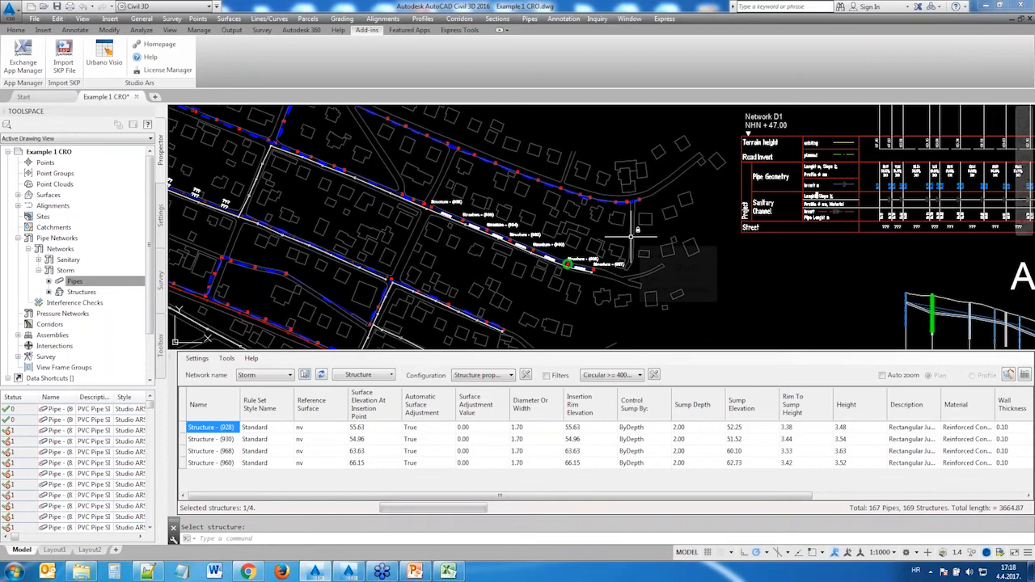
# Step: Return to the Test group1 configuration and list the pipes of the whole branch ending at Structure - (927) by branch selection
pyautogui.click(478, 376)
pyautogui.click(481, 431)
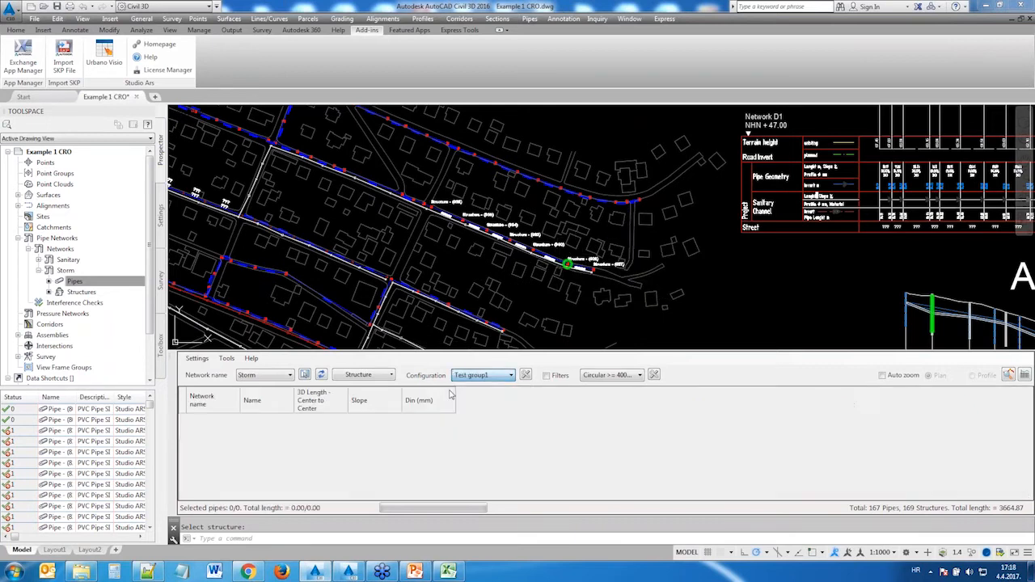
pyautogui.click(393, 377)
pyautogui.click(380, 440)
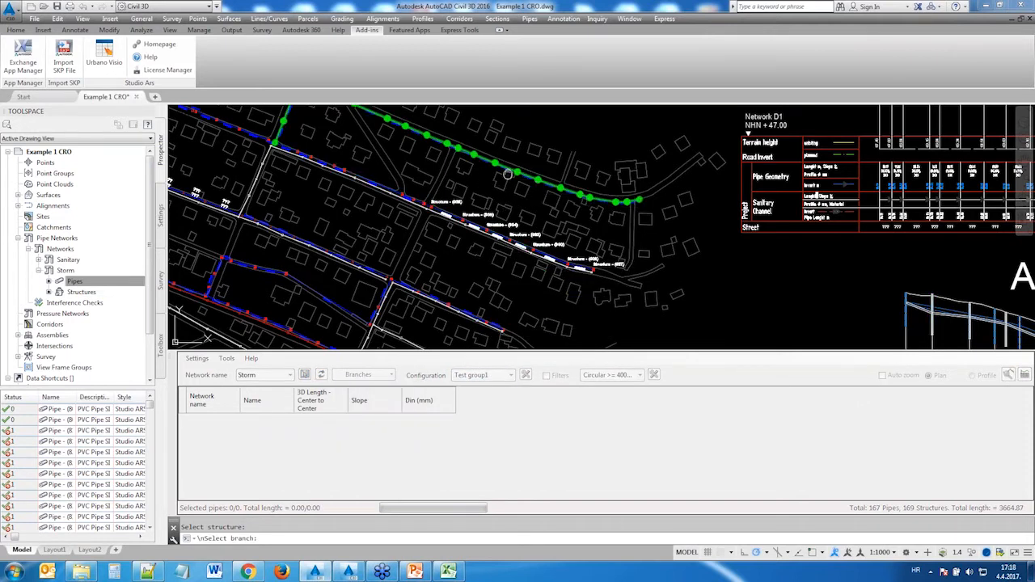
pyautogui.moveTo(508, 174); pyautogui.dragTo(700, 265, button='middle')
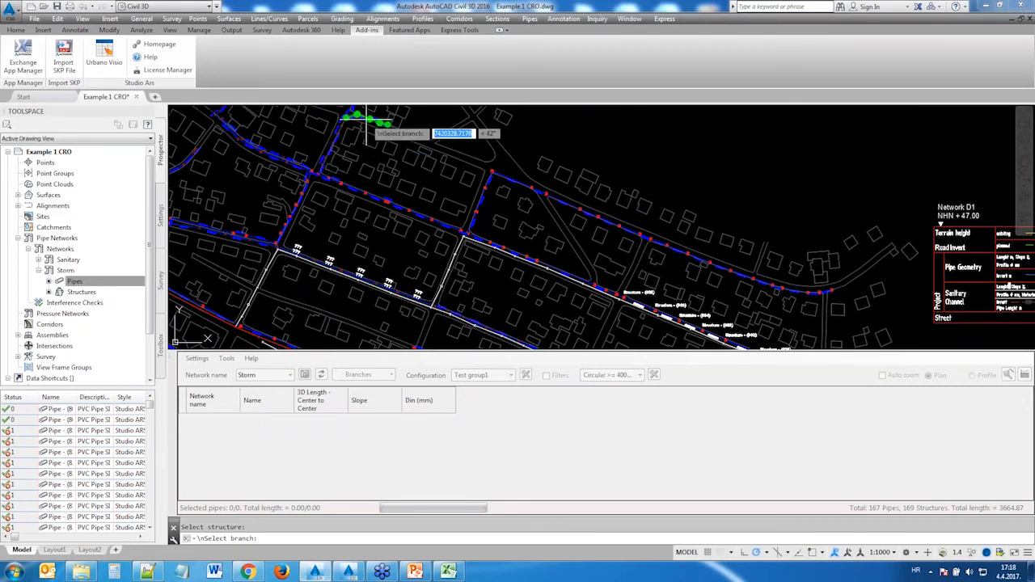
pyautogui.click(534, 260)
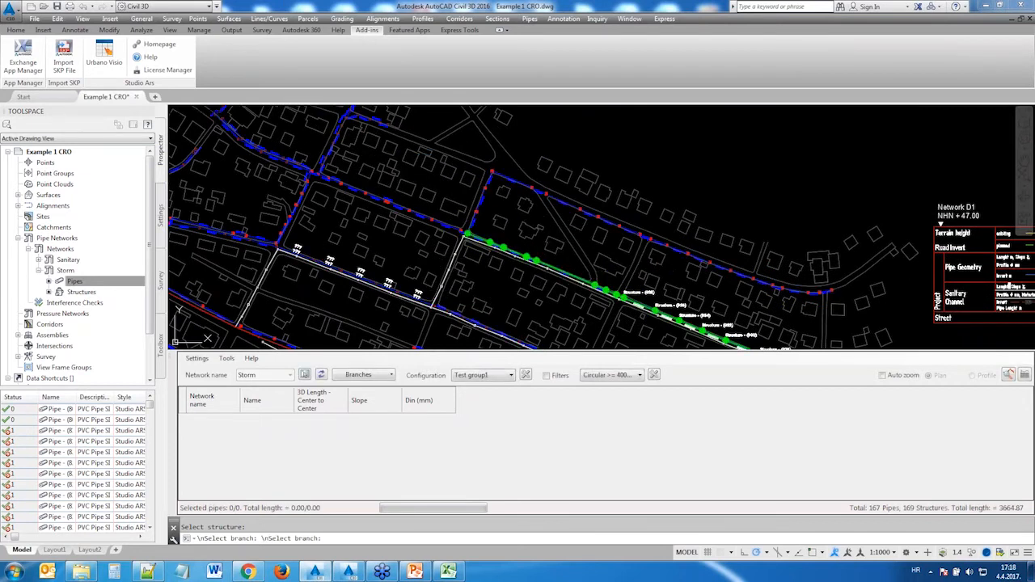
pyautogui.moveTo(1030, 411); pyautogui.dragTo(1029, 479)
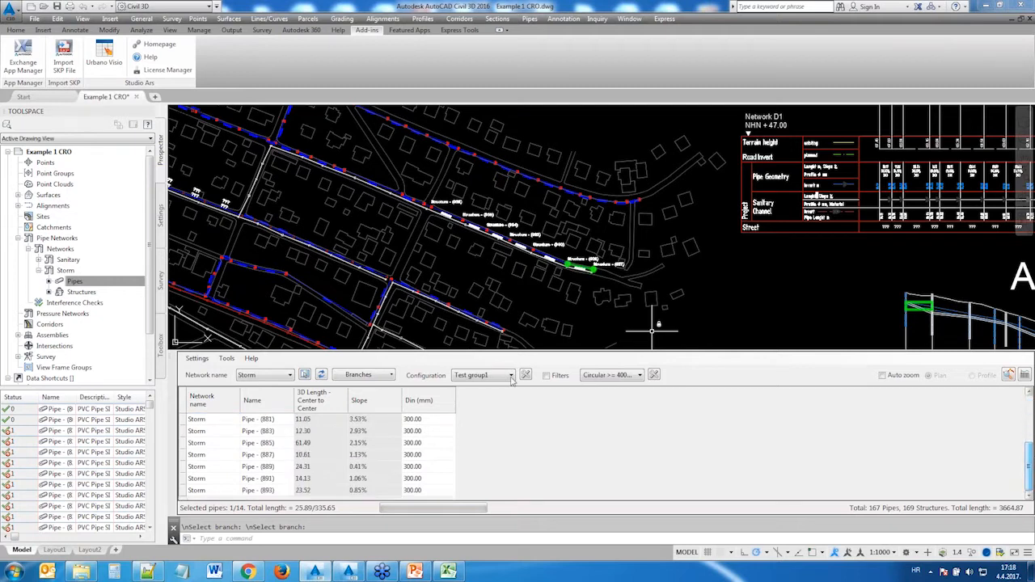
# Step: Limit the table to an element sequence from Structure - (927) westward along its branch to a structure beyond the labelled ones
pyautogui.click(394, 377)
pyautogui.click(394, 376)
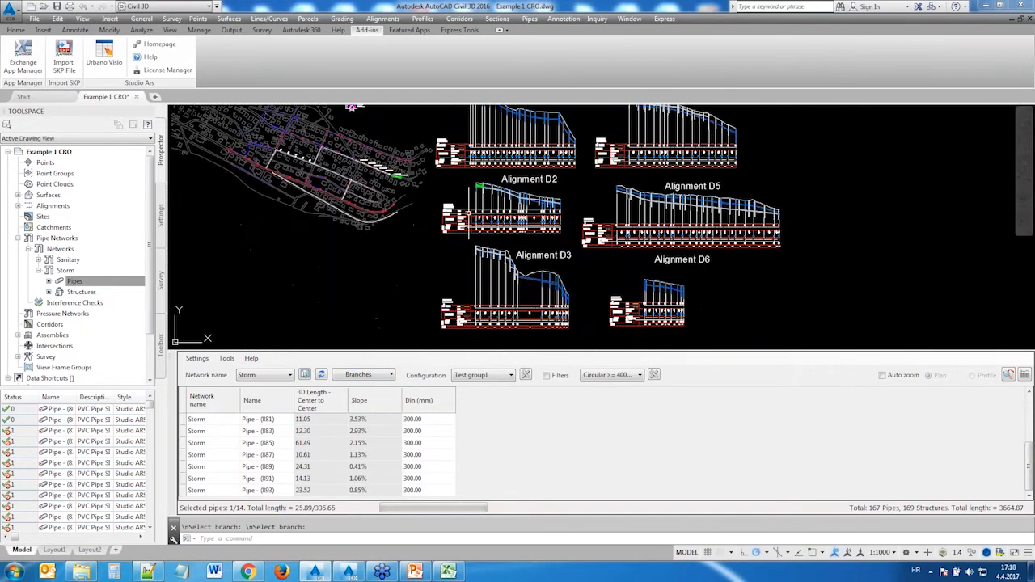
pyautogui.click(394, 376)
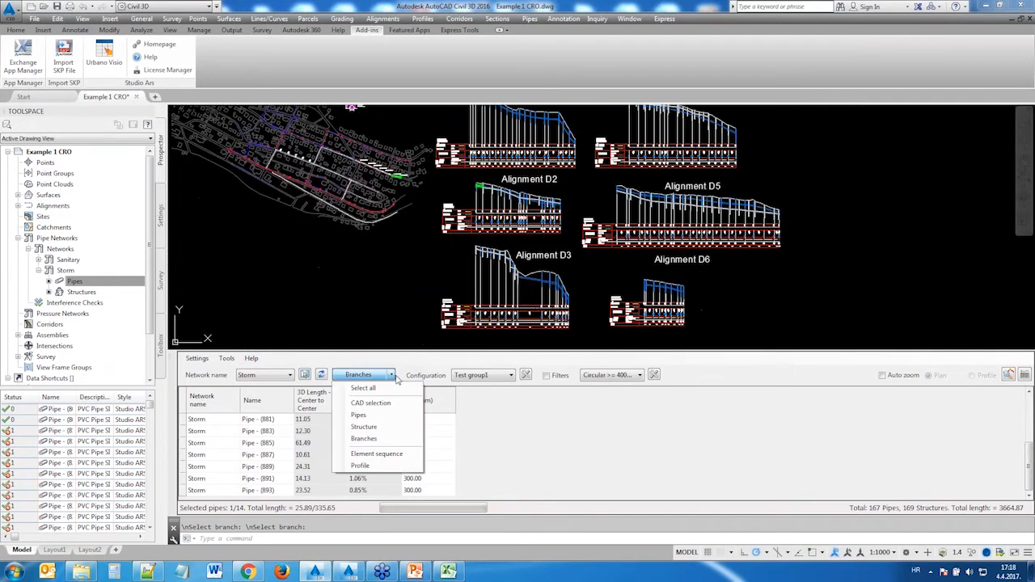
pyautogui.click(380, 454)
pyautogui.moveTo(416, 194); pyautogui.dragTo(460, 271, button='middle')
pyautogui.scroll(3, 464, 259)
pyautogui.click(393, 226)
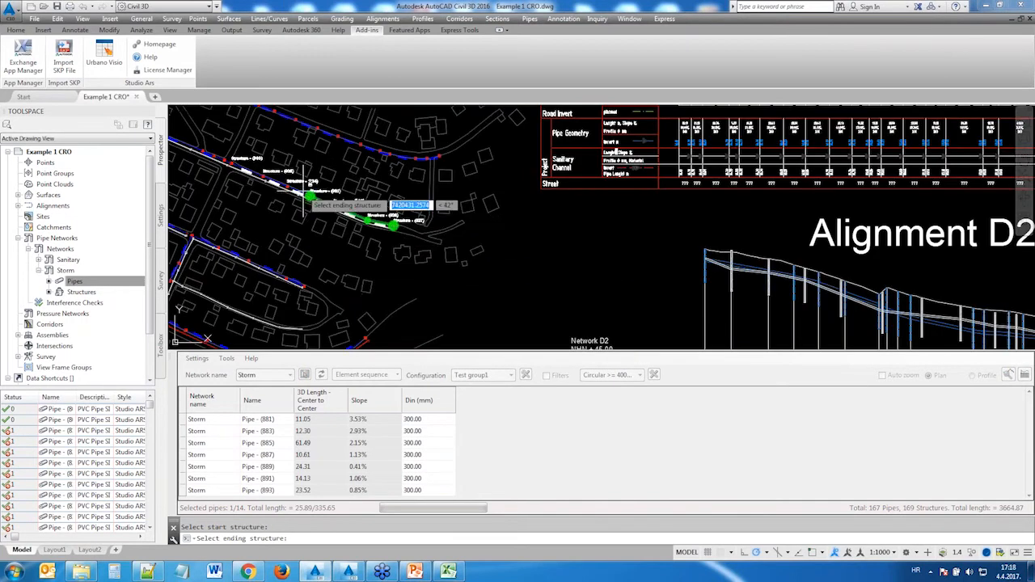
pyautogui.click(243, 168)
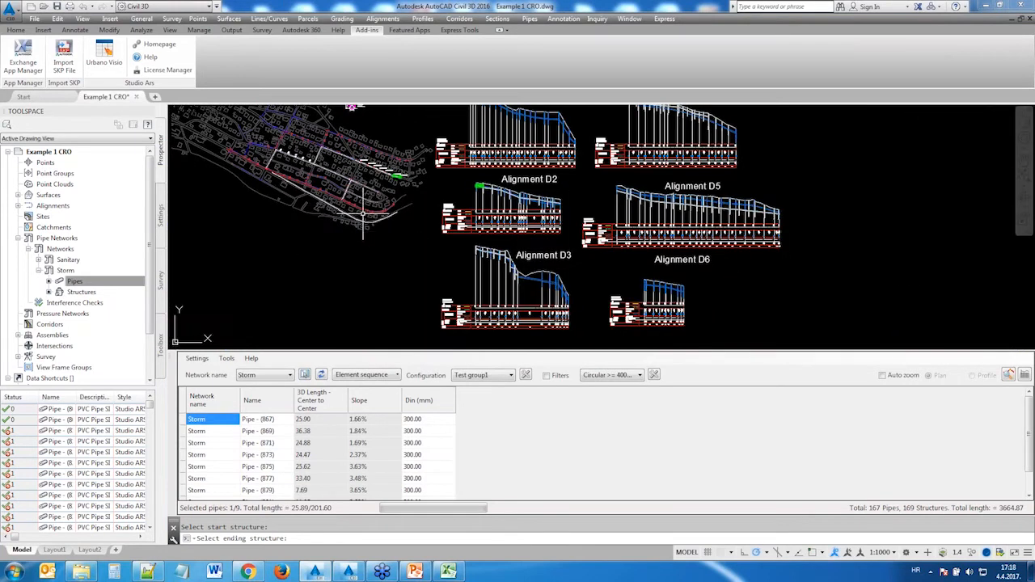
# Step: Pick another element sequence from the short southern branch through the network to a structure near the northwestern junction
pyautogui.scroll(5, 363, 168)
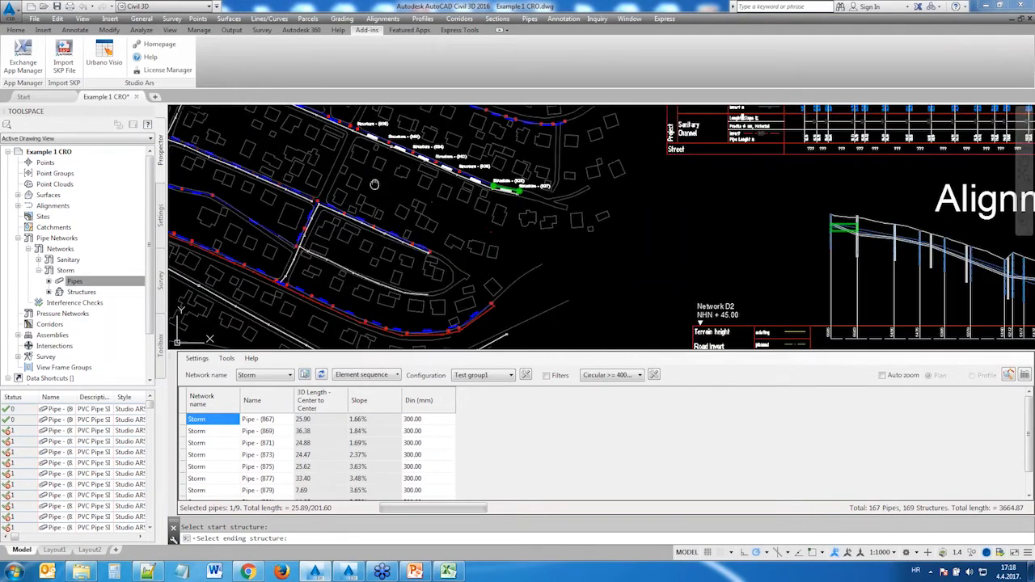
pyautogui.moveTo(374, 185); pyautogui.dragTo(577, 277, button='middle')
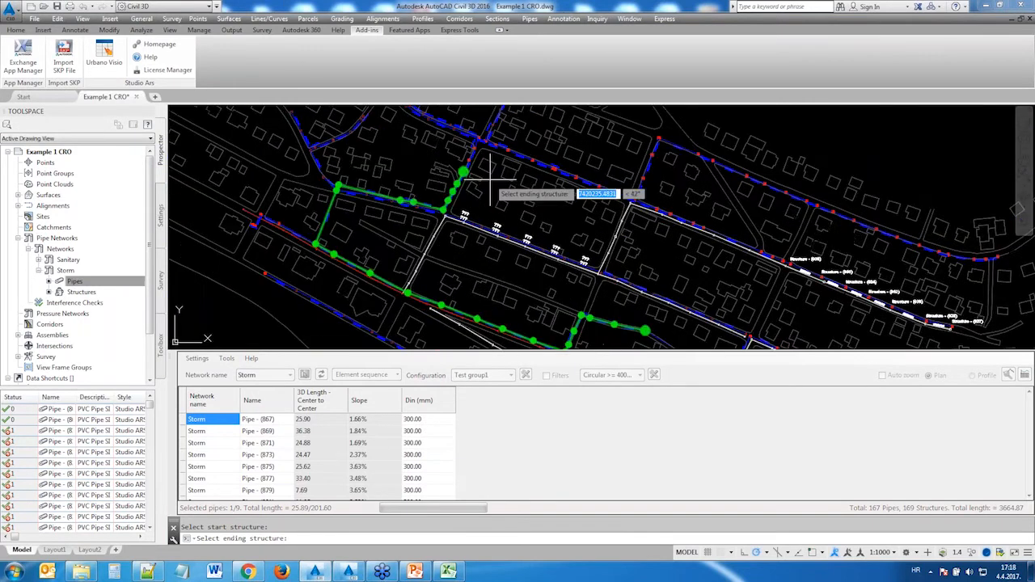
pyautogui.click(494, 160)
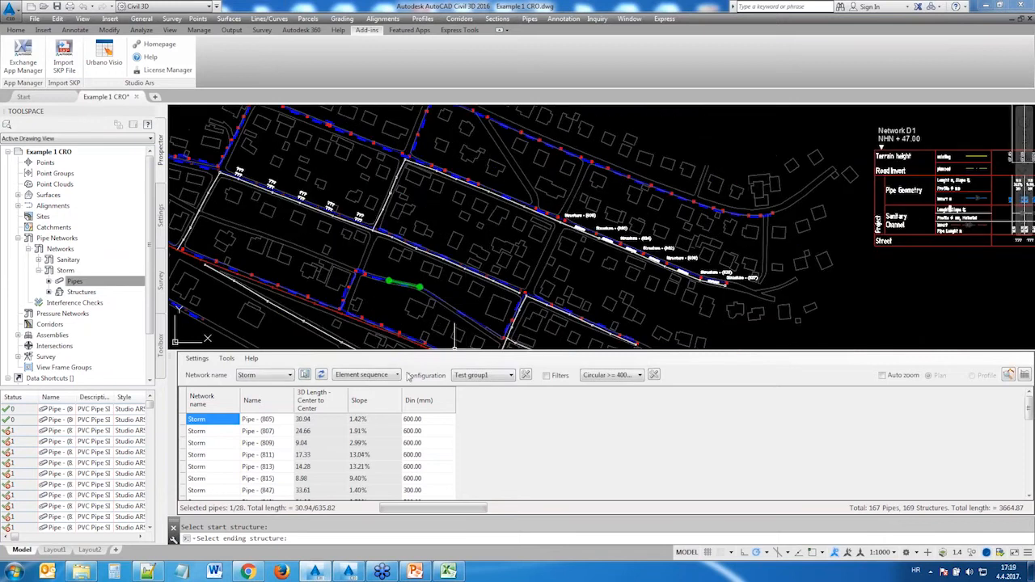
# Step: Limit the Storm table by profile selection to the pipes shown in the Alignment D2 profile view
pyautogui.scroll(-5, 744, 265)
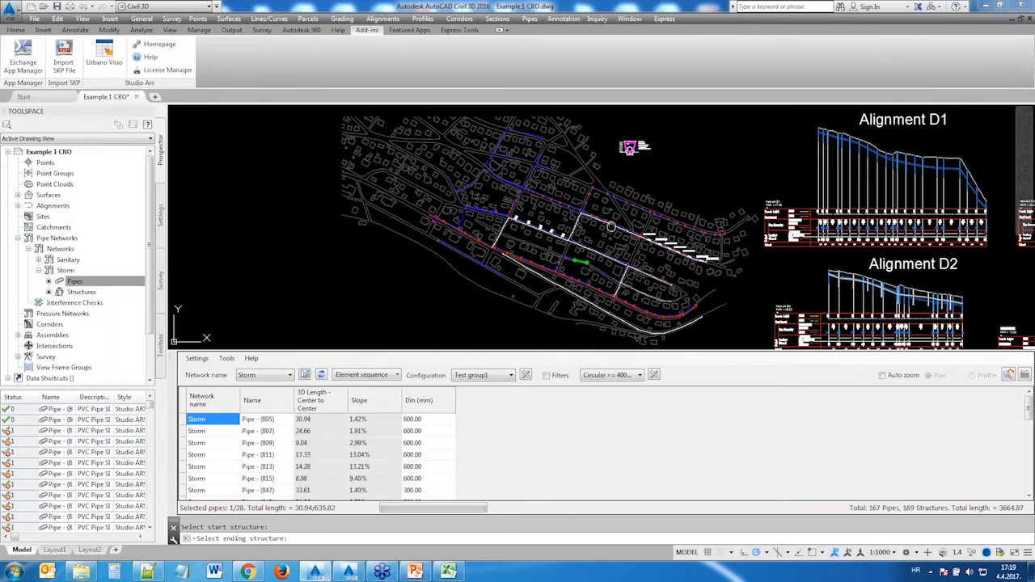
pyautogui.moveTo(744, 264); pyautogui.dragTo(367, 173, button='middle')
pyautogui.click(364, 374)
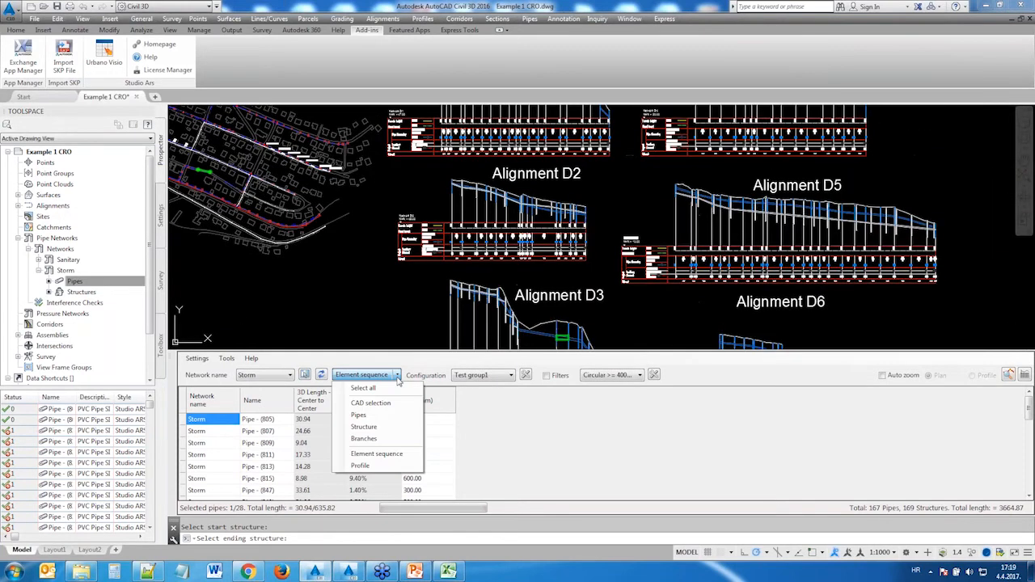
pyautogui.click(360, 466)
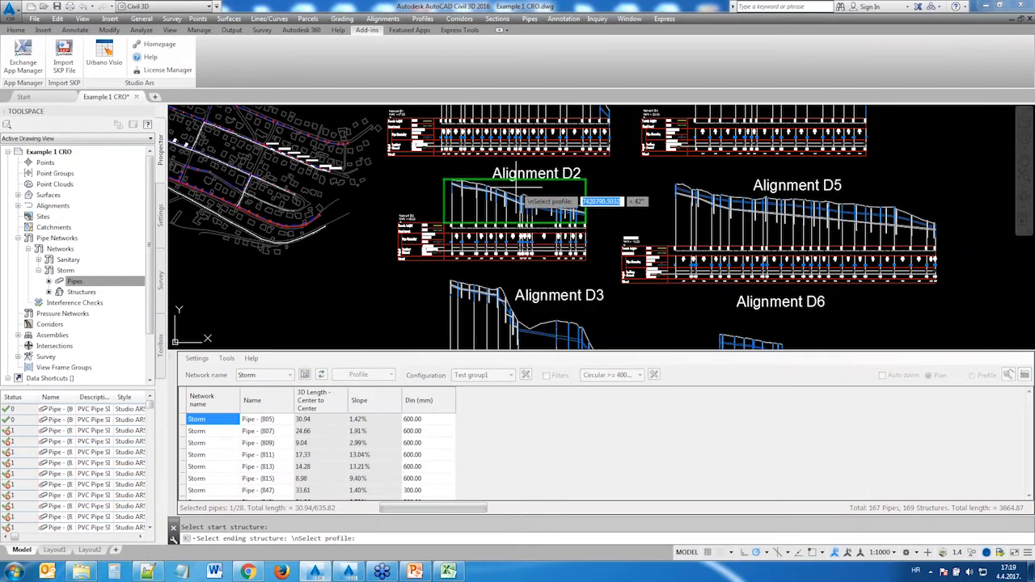
pyautogui.click(746, 218)
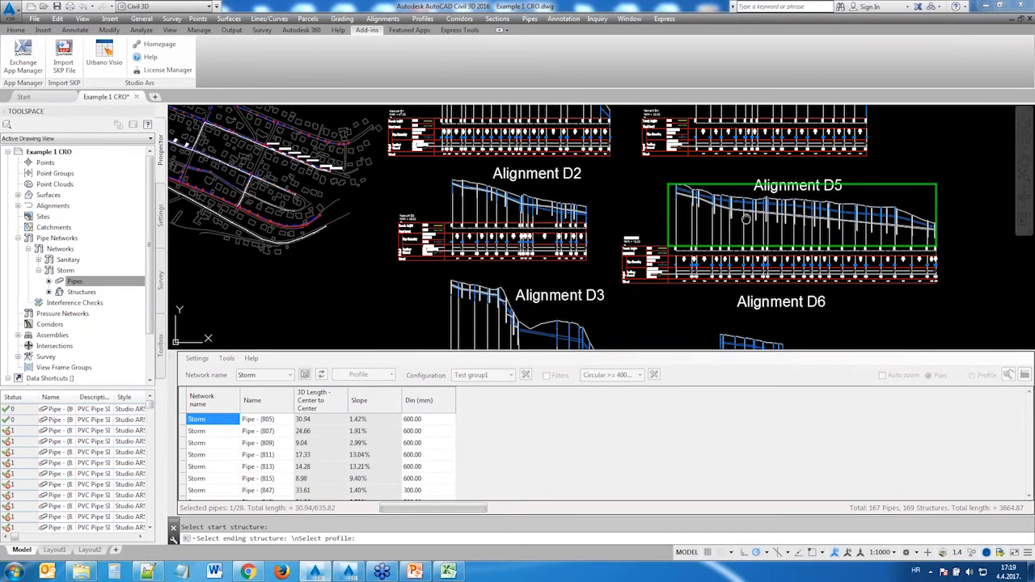
pyautogui.moveTo(746, 218); pyautogui.dragTo(783, 317, button='middle')
pyautogui.click(556, 307)
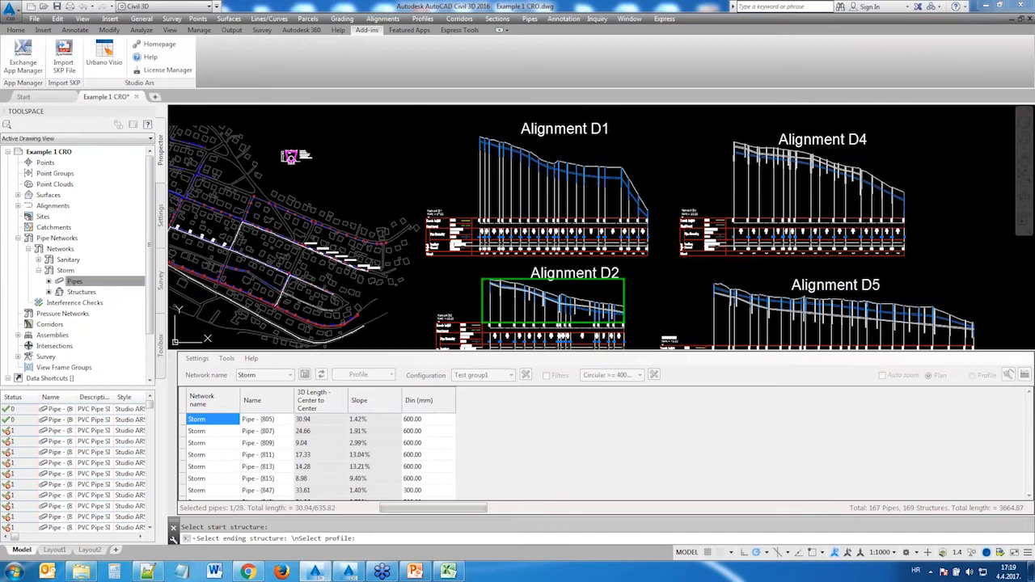
pyautogui.moveTo(1029, 423)
pyautogui.mouseDown()
pyautogui.moveTo(1025, 492)
pyautogui.moveTo(1023, 391)
pyautogui.mouseUp()
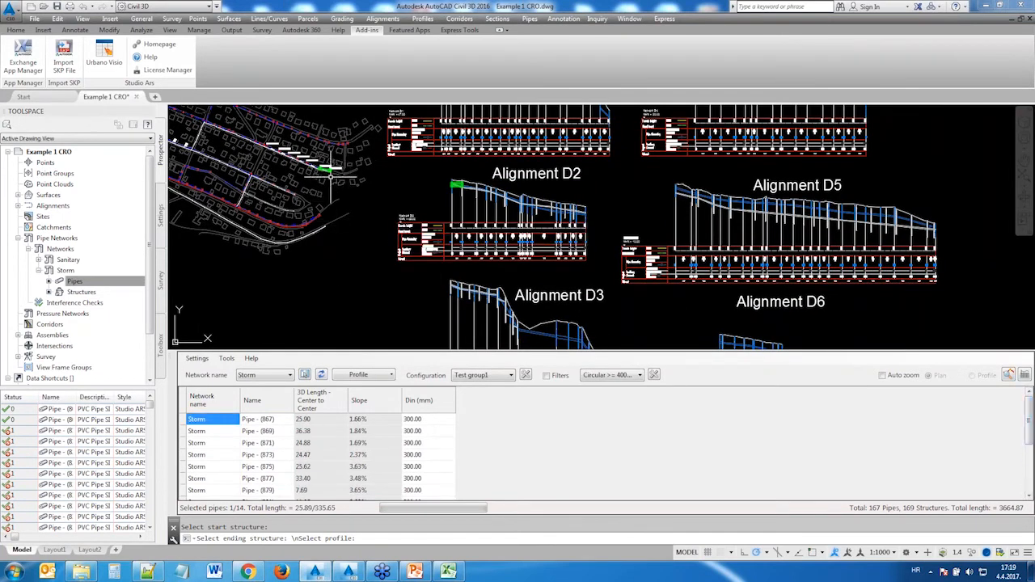
# Step: Step down the pipe rows from Pipe - (869) to Pipe - (885), examining each pipe's highlight in plan and in the Alignment D2 profile
pyautogui.scroll(2, 325, 172)
pyautogui.scroll(3, 311, 167)
pyautogui.moveTo(311, 167); pyautogui.dragTo(456, 259, button='middle')
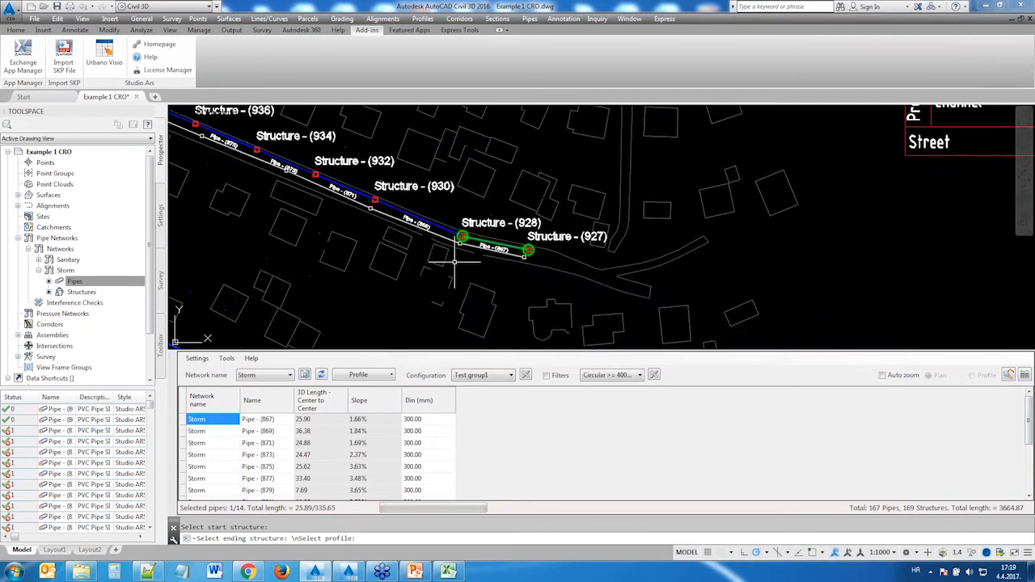
pyautogui.scroll(-1, 467, 261)
pyautogui.moveTo(746, 321)
pyautogui.mouseDown(button='middle')
pyautogui.moveTo(482, 229)
pyautogui.moveTo(589, 248)
pyautogui.mouseUp(button='middle')
pyautogui.scroll(-1, 547, 237)
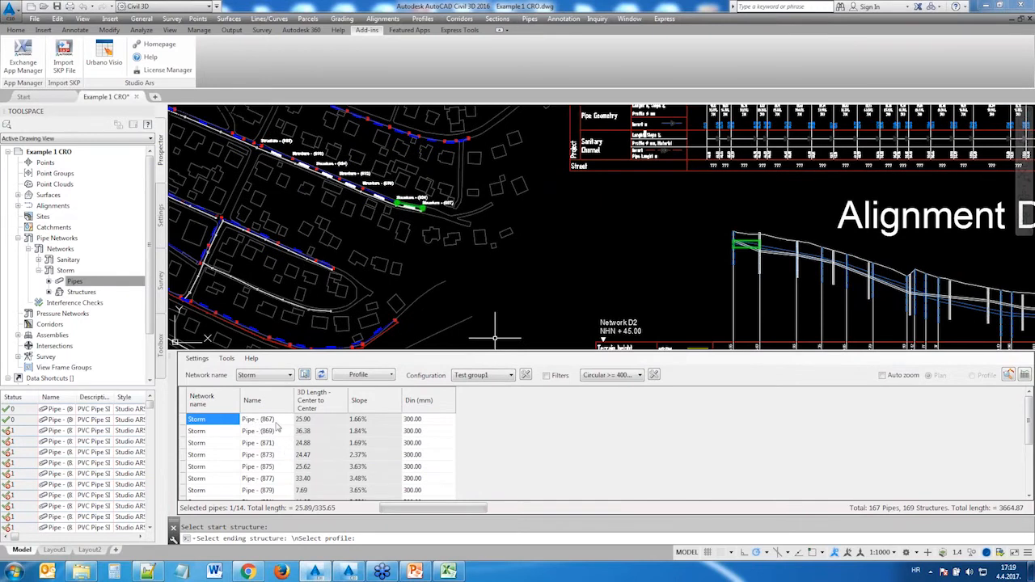
pyautogui.click(209, 435)
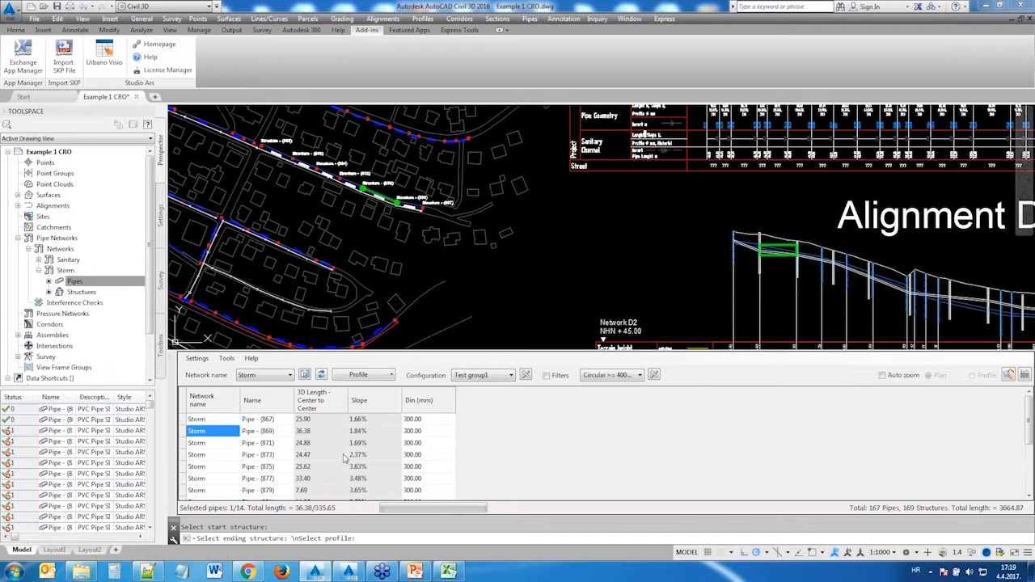
pyautogui.press('Down')
pyautogui.press('Down')
pyautogui.press('Down')
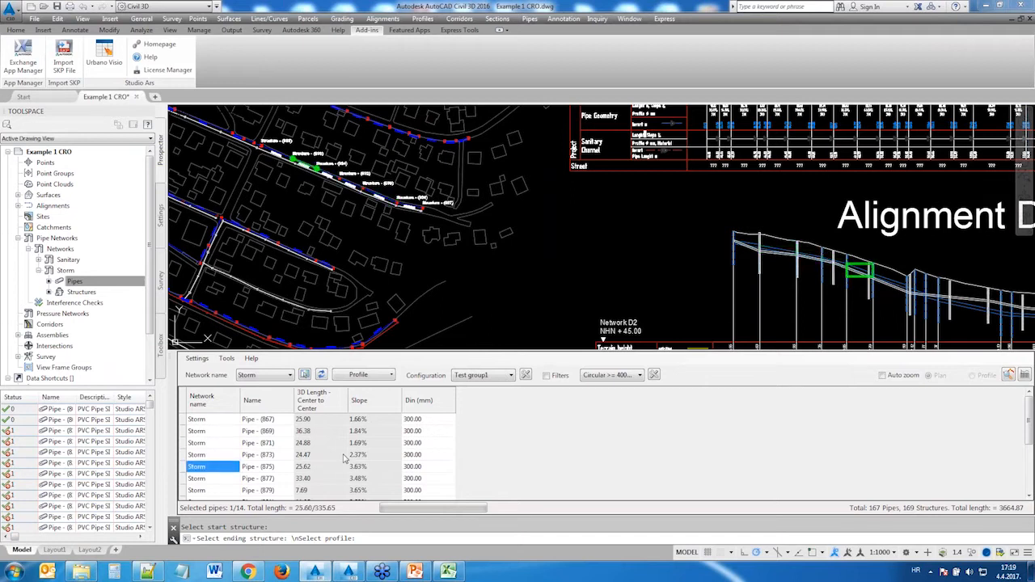
pyautogui.press('Down')
pyautogui.press('Down')
pyautogui.press('Down')
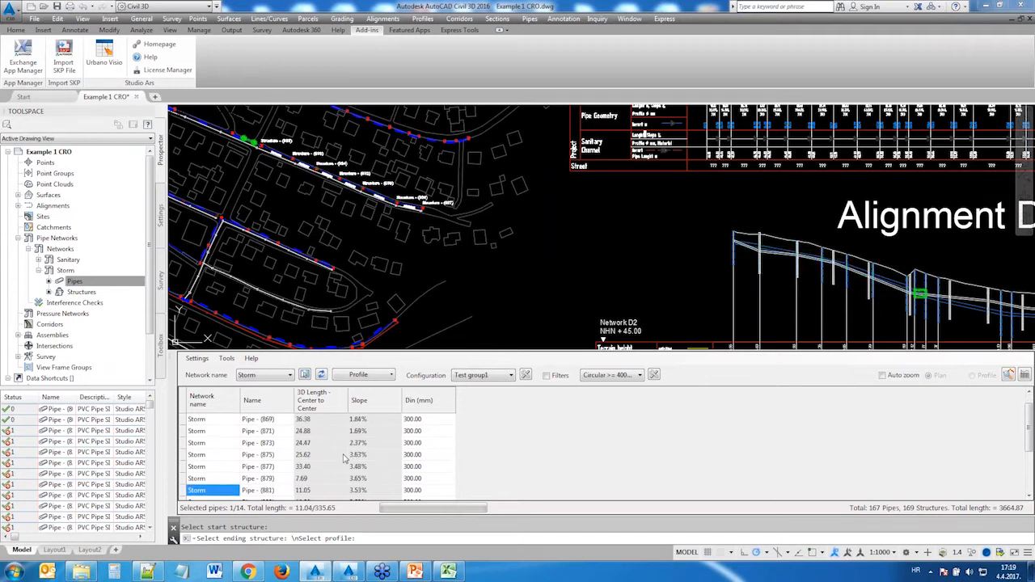
pyautogui.press('Down')
pyautogui.press('Down')
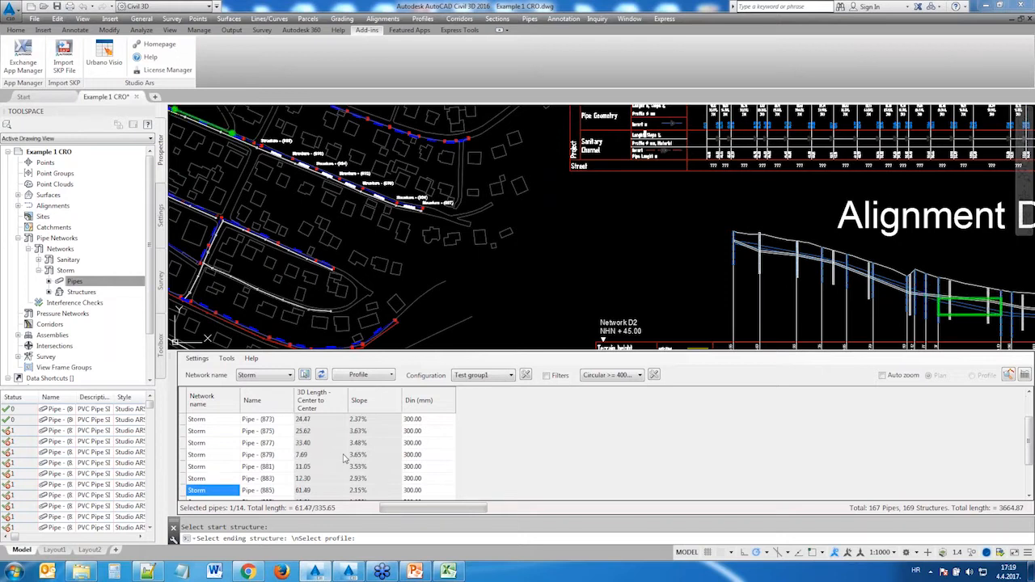
# Step: Step back up the rows to Pipe - (867), following the highlighted pipe in plan and profile
pyautogui.press('Up')
pyautogui.press('Up')
pyautogui.press('Up')
pyautogui.press('Up')
pyautogui.press('Up')
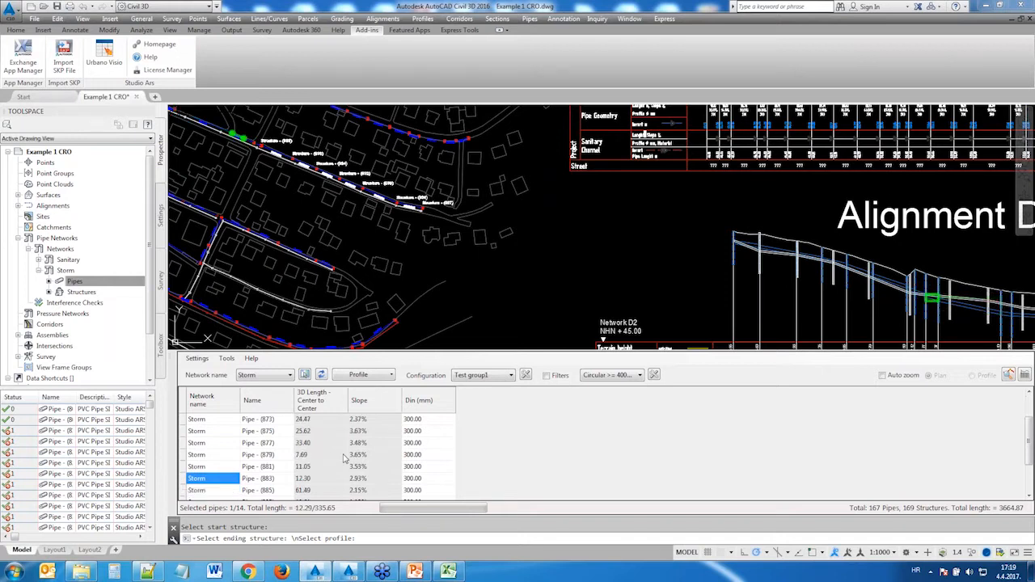
pyautogui.press('Up')
pyautogui.press('Up')
pyautogui.press('Up')
pyautogui.press('Up')
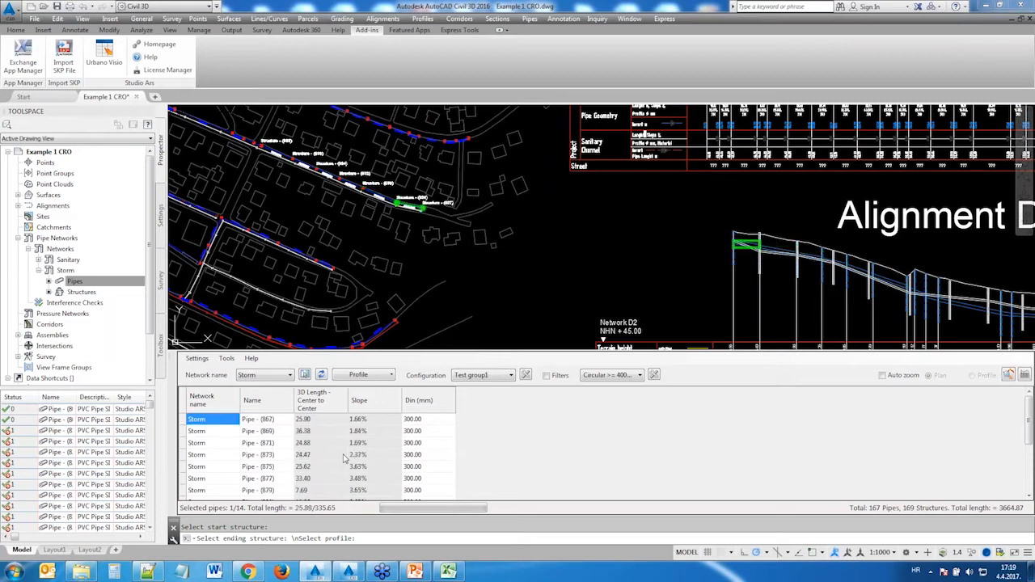
# Step: Select the Storm rows Pipe - (873) through Pipe - (881) together to highlight them in plan and profile
pyautogui.press('Down')
pyautogui.press('Down')
pyautogui.press('Down')
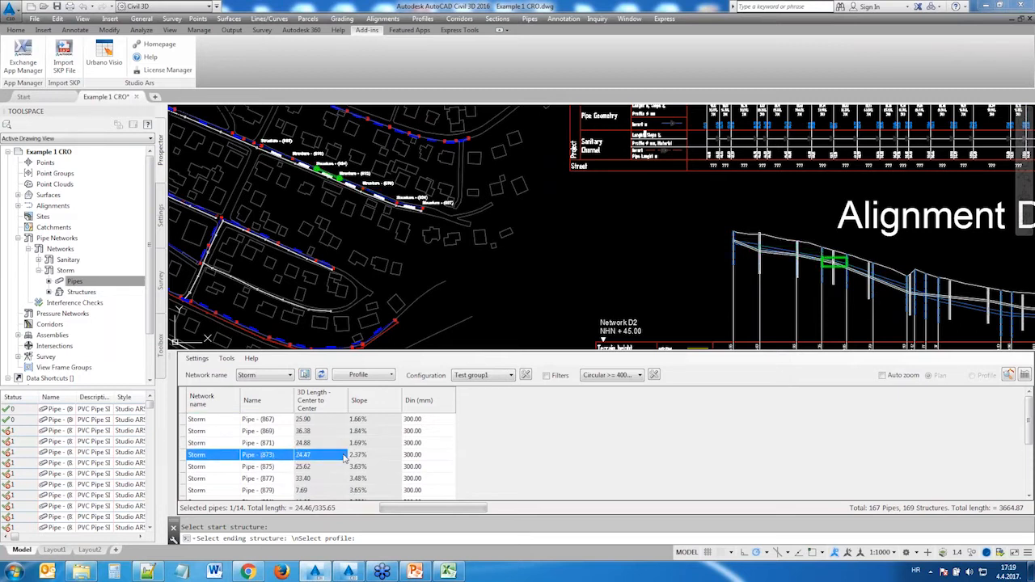
pyautogui.hotkey('shift', 'Down')
pyautogui.hotkey('shift', 'Down')
pyautogui.hotkey('shift', 'Down')
pyautogui.hotkey('shift', 'Down')
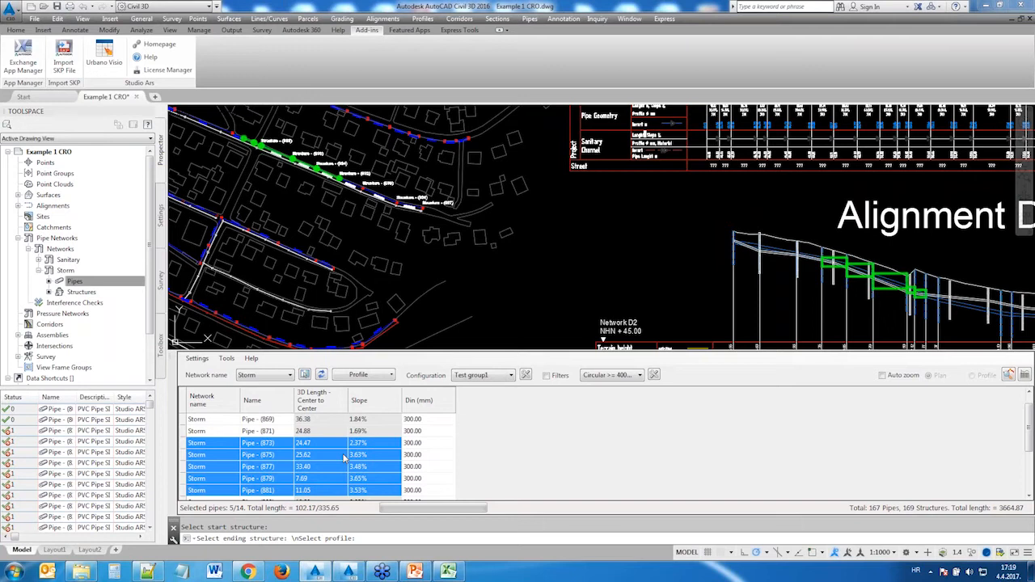
# Step: Step through the slope cells from Pipe - (873) down to Pipe - (887), following each pipe's highlight in plan and profile
pyautogui.click(379, 444)
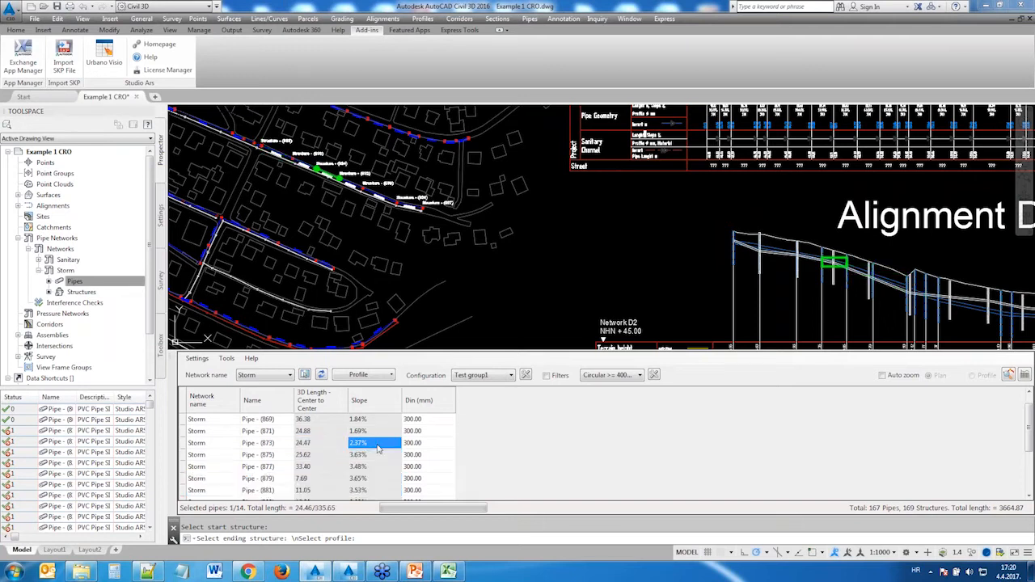
pyautogui.press('Up')
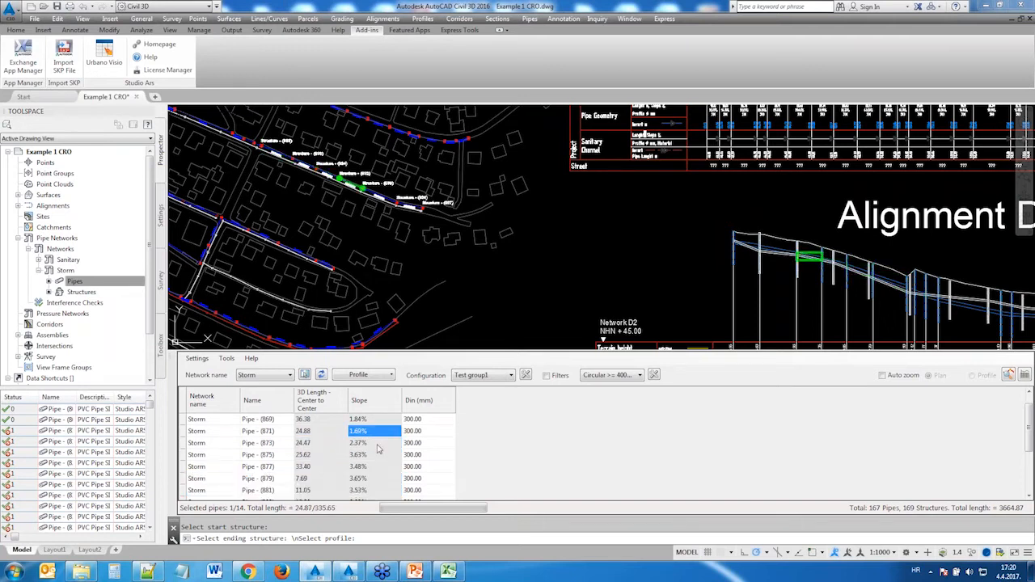
pyautogui.press('Down')
pyautogui.press('Down')
pyautogui.press('Down')
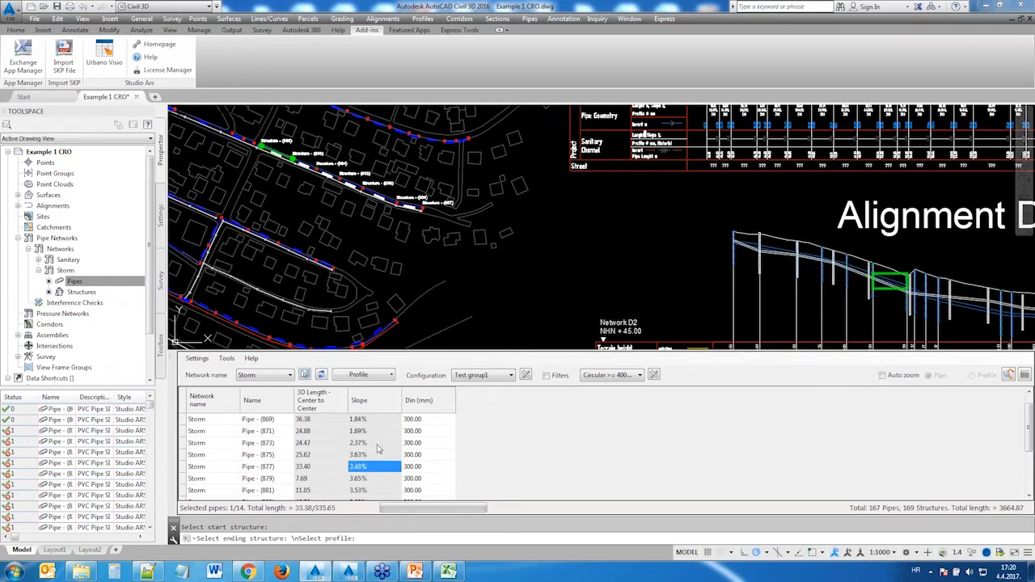
pyautogui.press('Down')
pyautogui.press('Down')
pyautogui.press('Down')
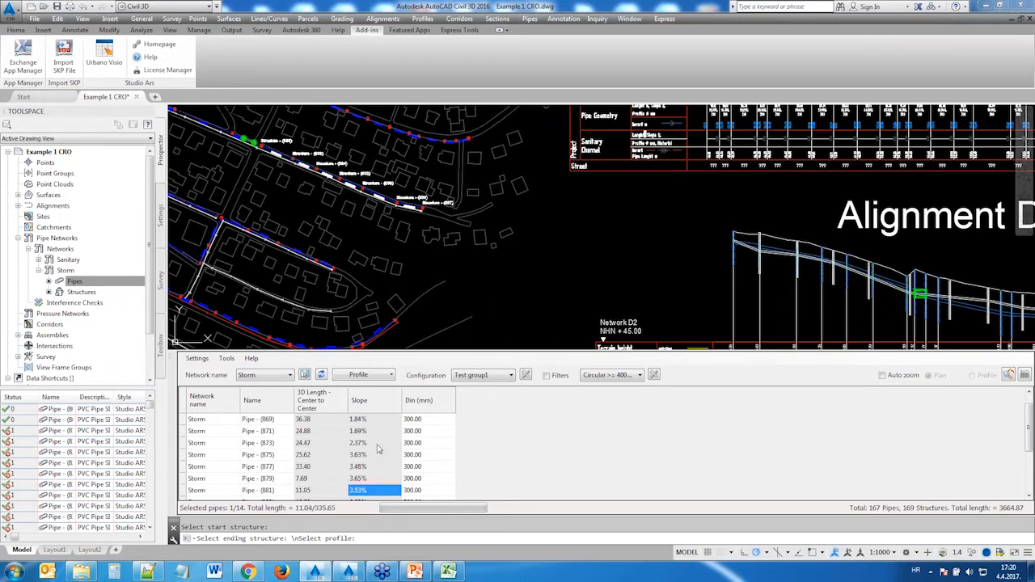
pyautogui.press('Down')
pyautogui.press('Down')
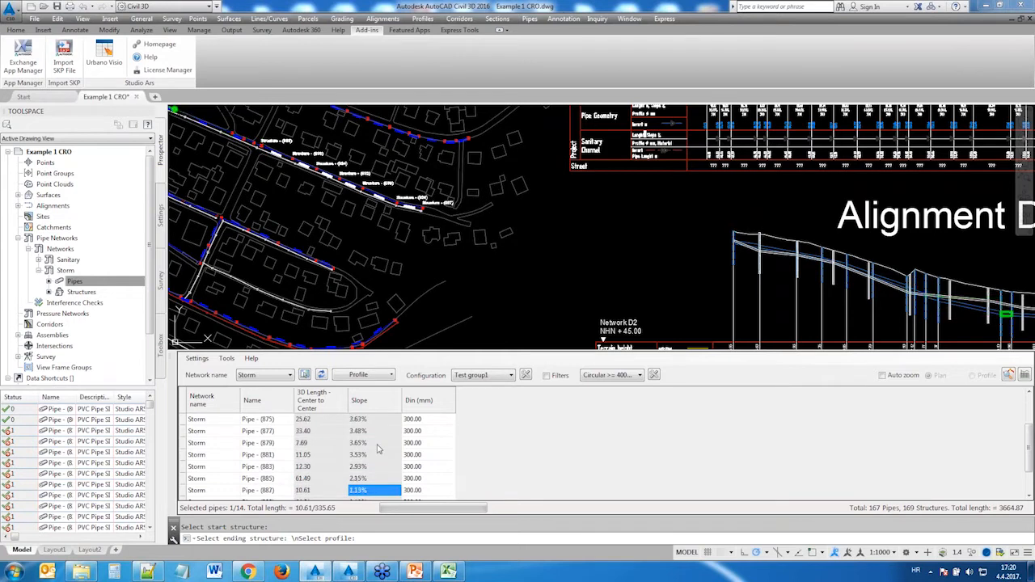
# Step: Step back up the slope column to Pipe - (871) and zoom to that pipe in the profile
pyautogui.press('Up')
pyautogui.press('Up')
pyautogui.press('Up')
pyautogui.press('Up')
pyautogui.press('Up')
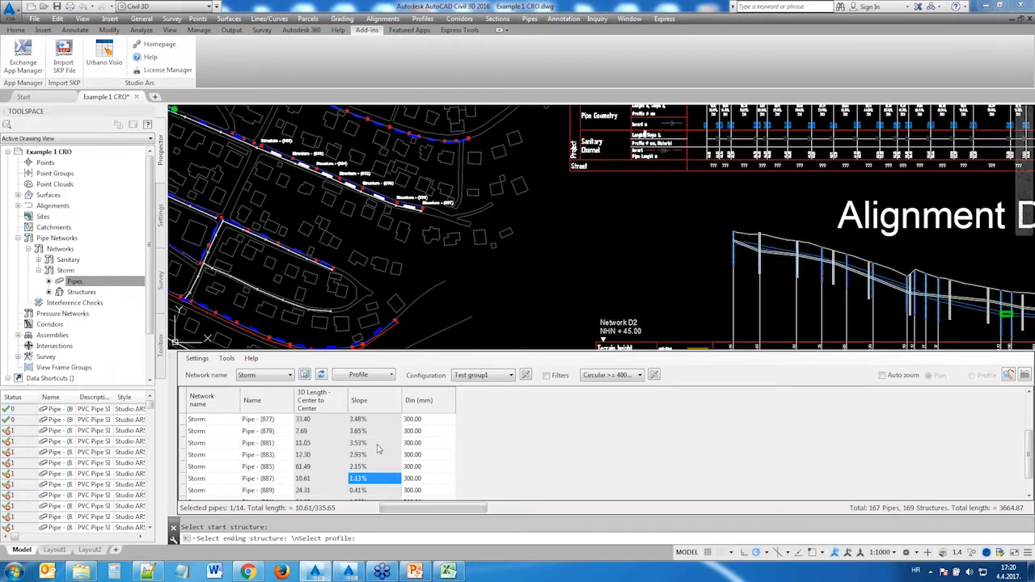
pyautogui.press('Up')
pyautogui.press('Up')
pyautogui.press('Up')
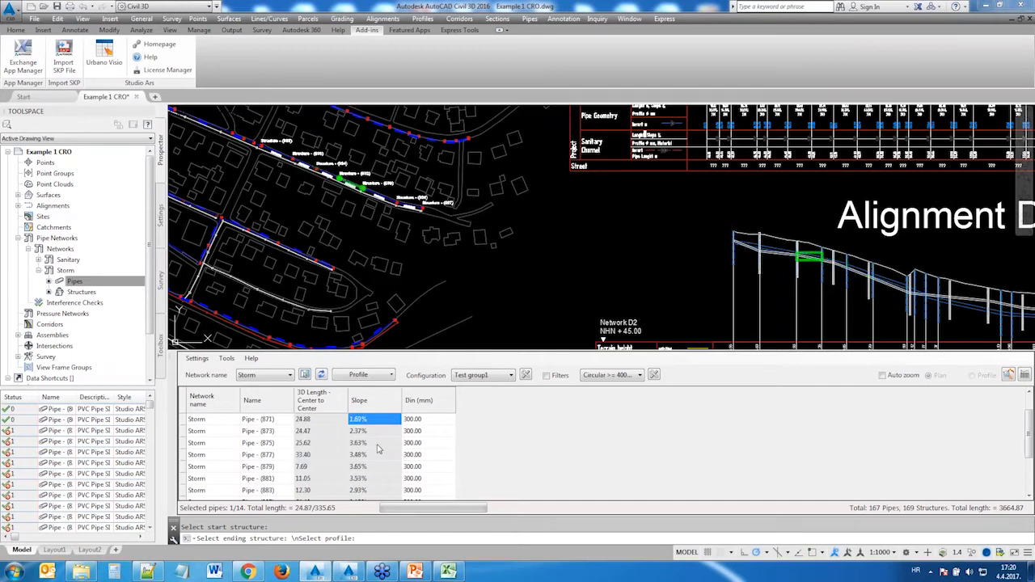
pyautogui.rightClick(367, 420)
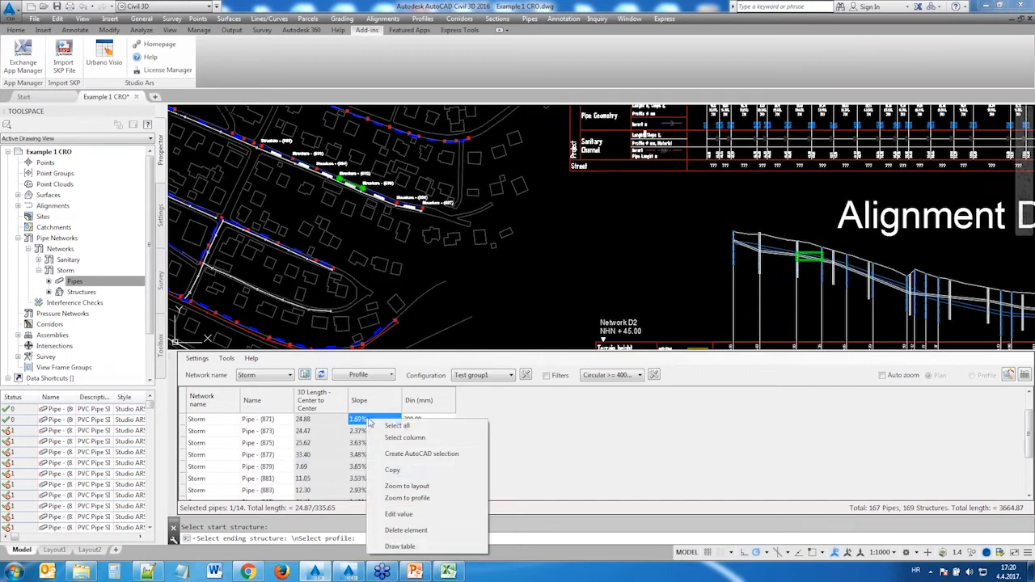
pyautogui.click(432, 497)
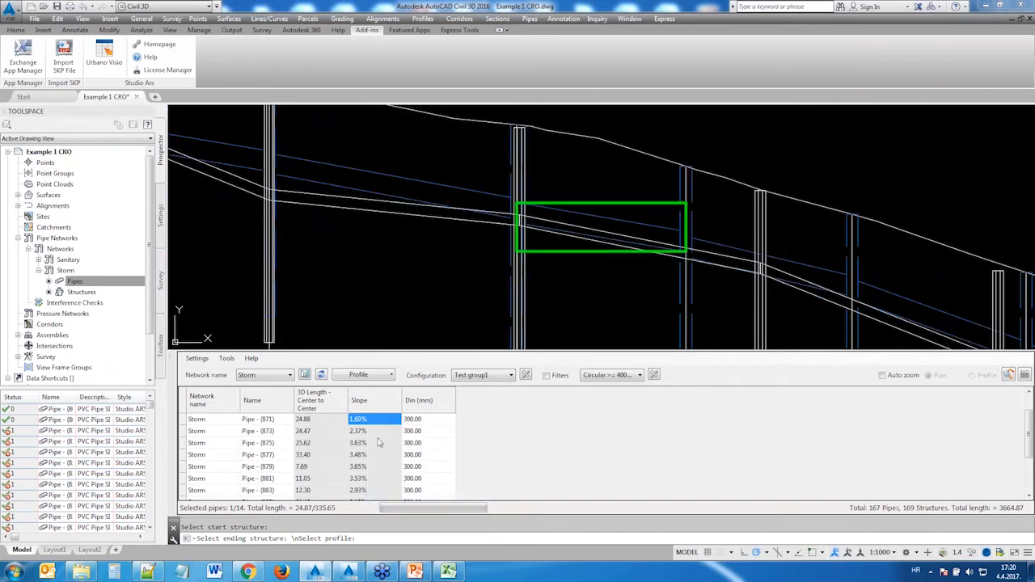
# Step: Move through the neighbouring rows to Pipe - (869) and zoom to that pipe in the layout
pyautogui.press('Down')
pyautogui.press('Down')
pyautogui.press('Up')
pyautogui.press('Up')
pyautogui.press('Up')
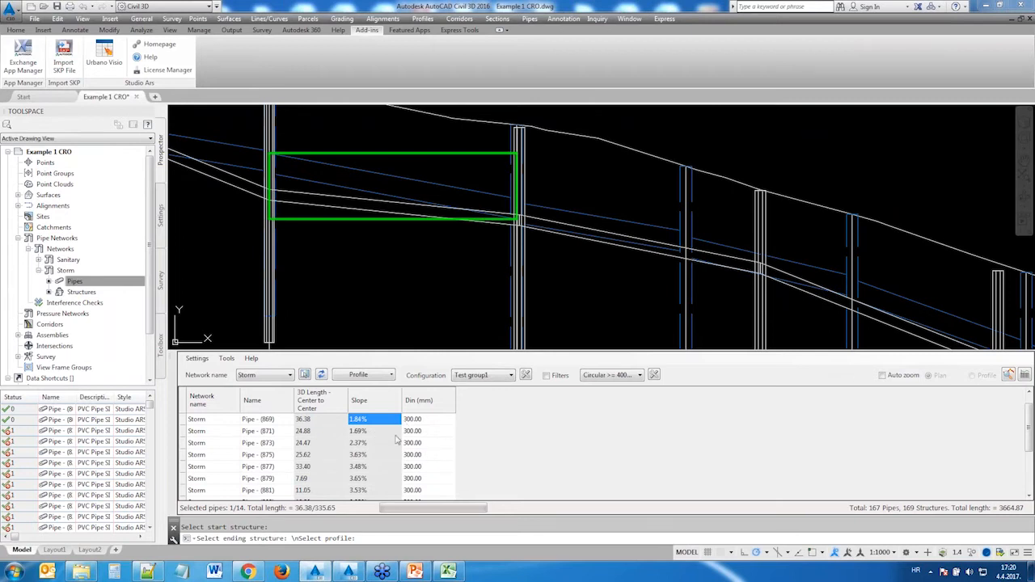
pyautogui.rightClick(368, 423)
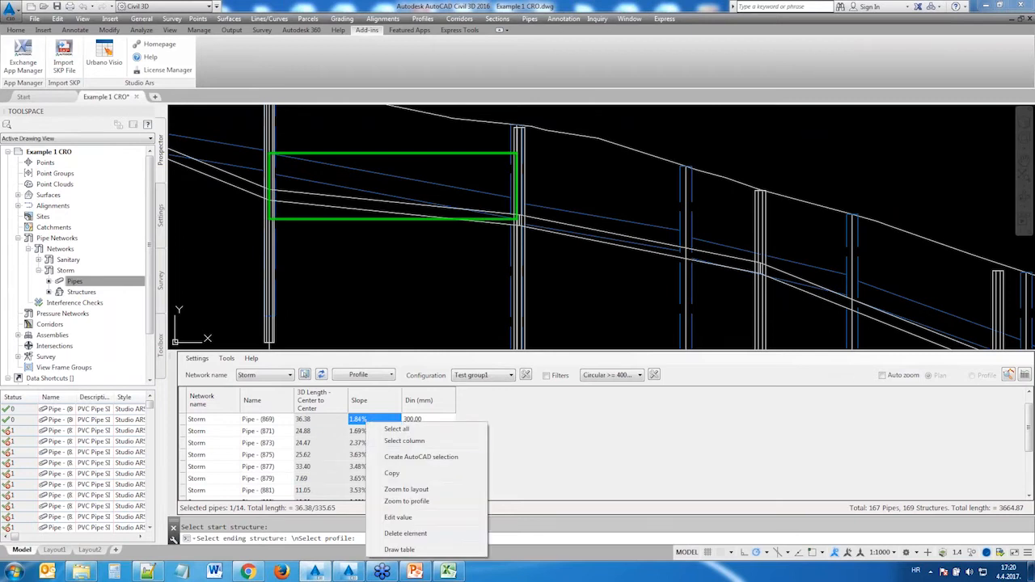
pyautogui.click(417, 491)
# Step: Select Pipe - (877) and zoom to it in the profile
pyautogui.click(290, 467)
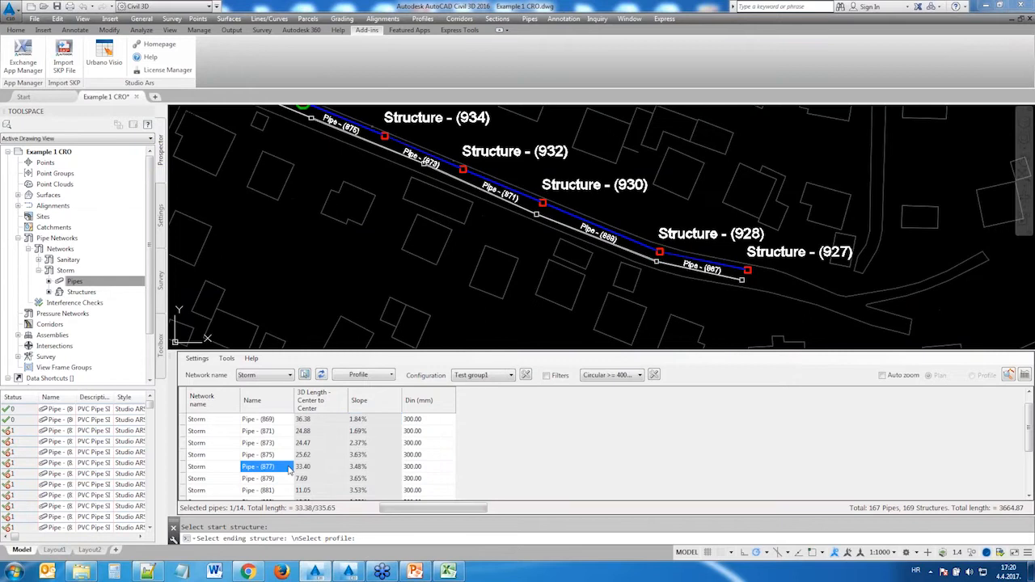
pyautogui.rightClick(290, 467)
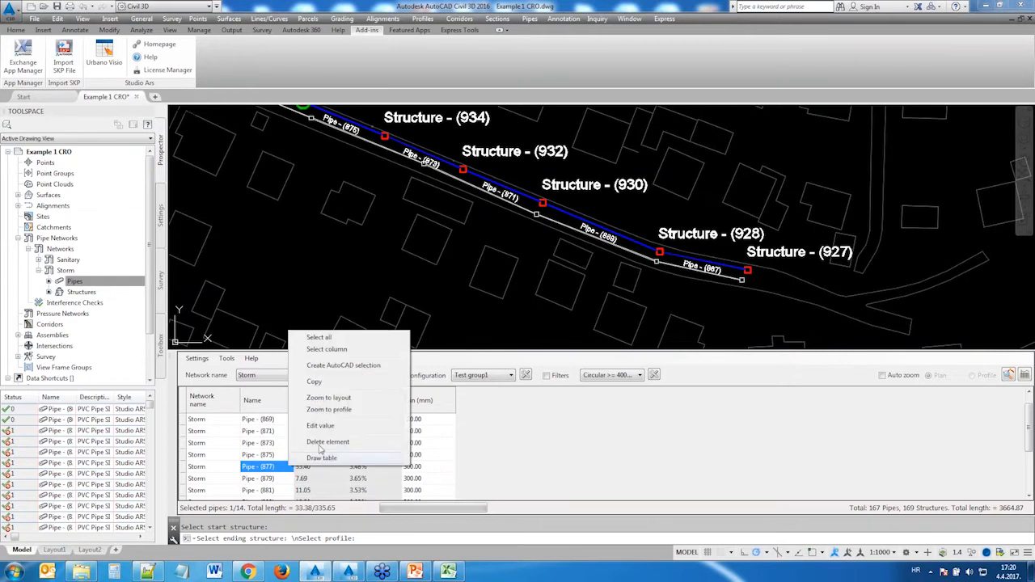
pyautogui.click(343, 411)
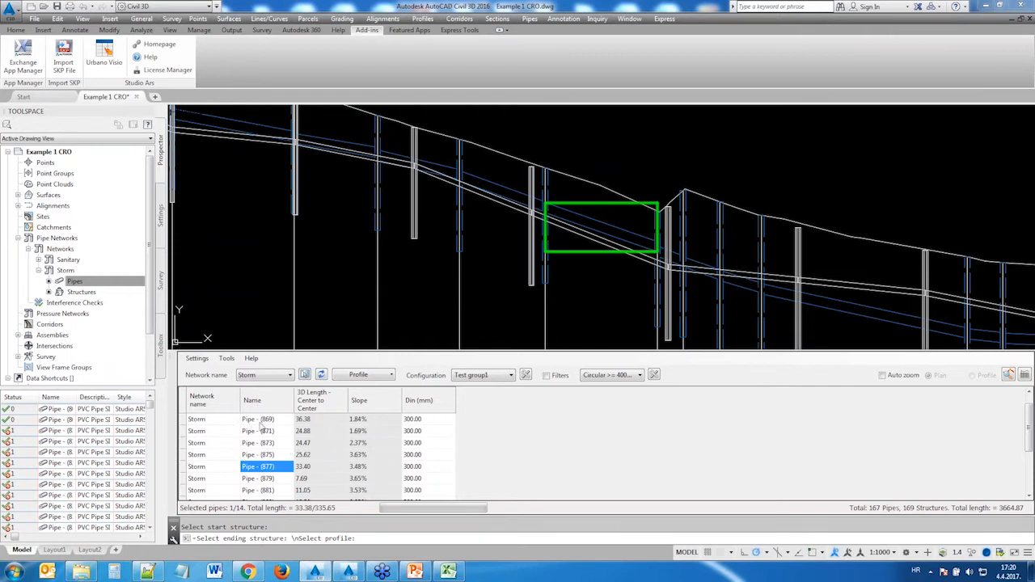
# Step: Select Pipe - (889) near the end of the table and zoom to it in the Alignment D2 profile
pyautogui.scroll(-2, 380, 444)
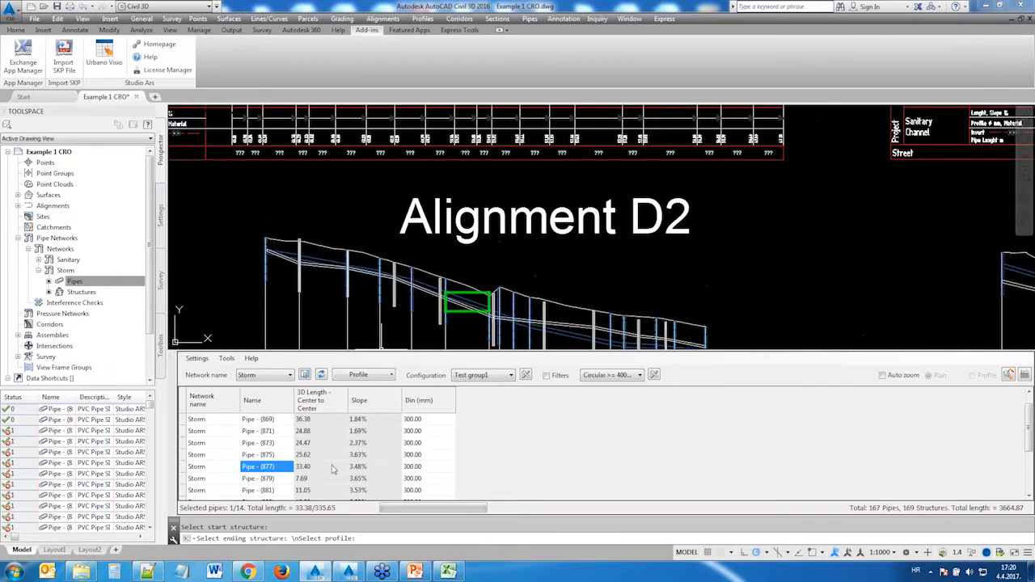
pyautogui.scroll(-2, 332, 470)
pyautogui.click(366, 469)
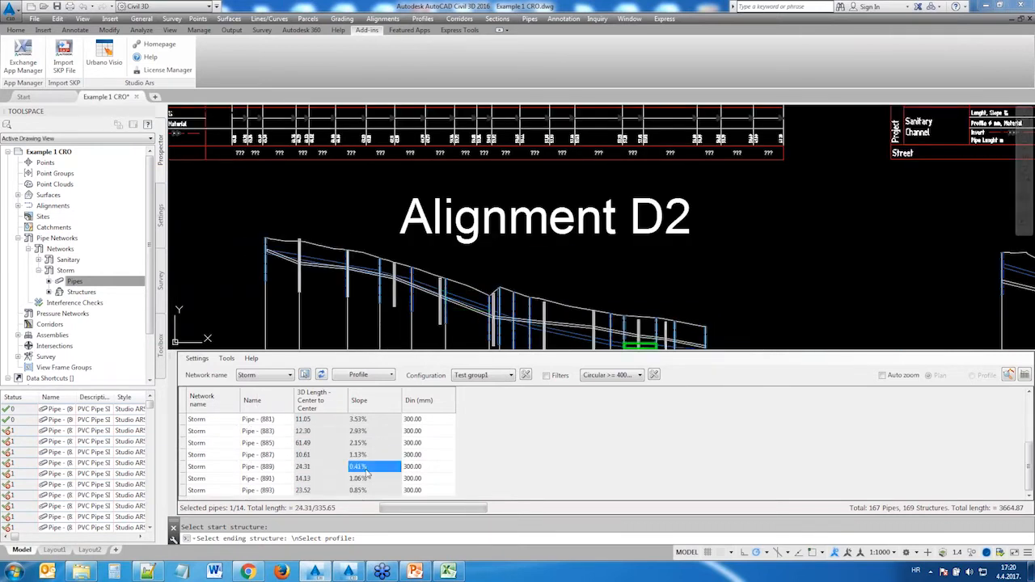
pyautogui.rightClick(366, 475)
pyautogui.click(384, 460)
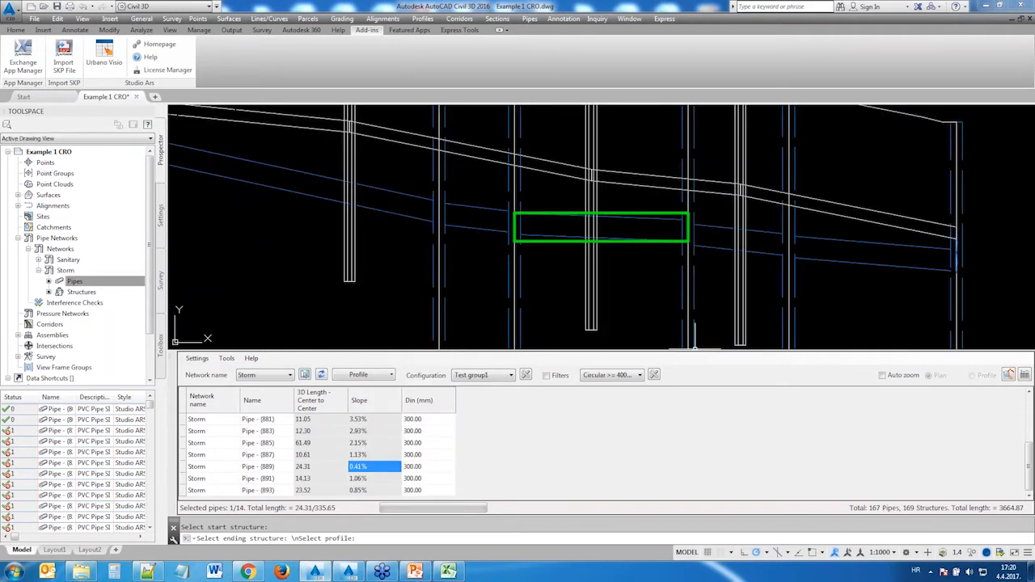
# Step: Select Pipe - (881) through Pipe - (891) and zoom to the selection first in the layout and then in the profile
pyautogui.moveTo(240, 421); pyautogui.dragTo(351, 480)
pyautogui.rightClick(351, 478)
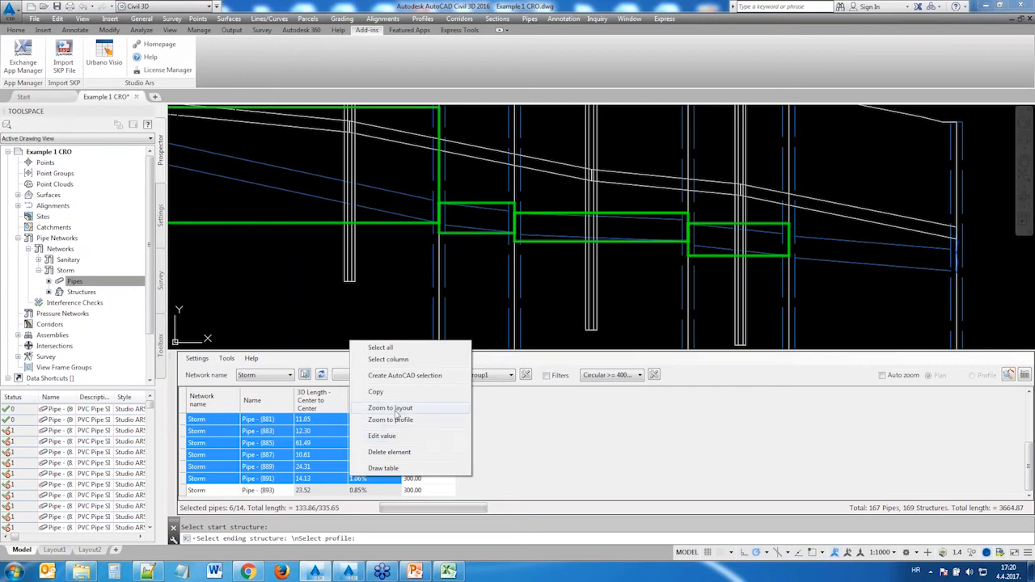
pyautogui.click(394, 408)
pyautogui.rightClick(336, 439)
pyautogui.click(390, 375)
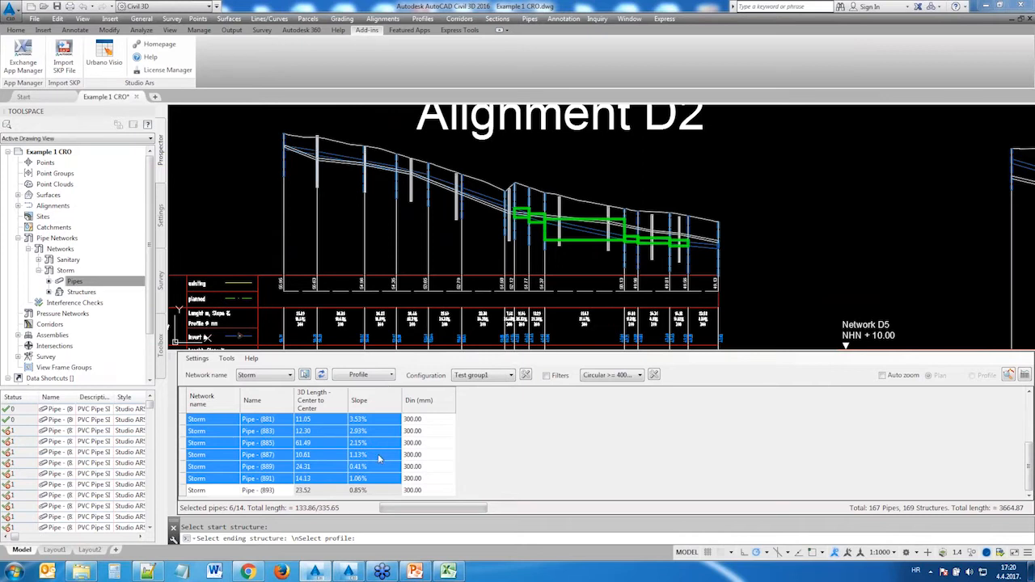
# Step: Turn on auto zoom for the plan at Pipe - (883) and view other pipes including Pipe - (889) and Pipe - (885)
pyautogui.click(360, 433)
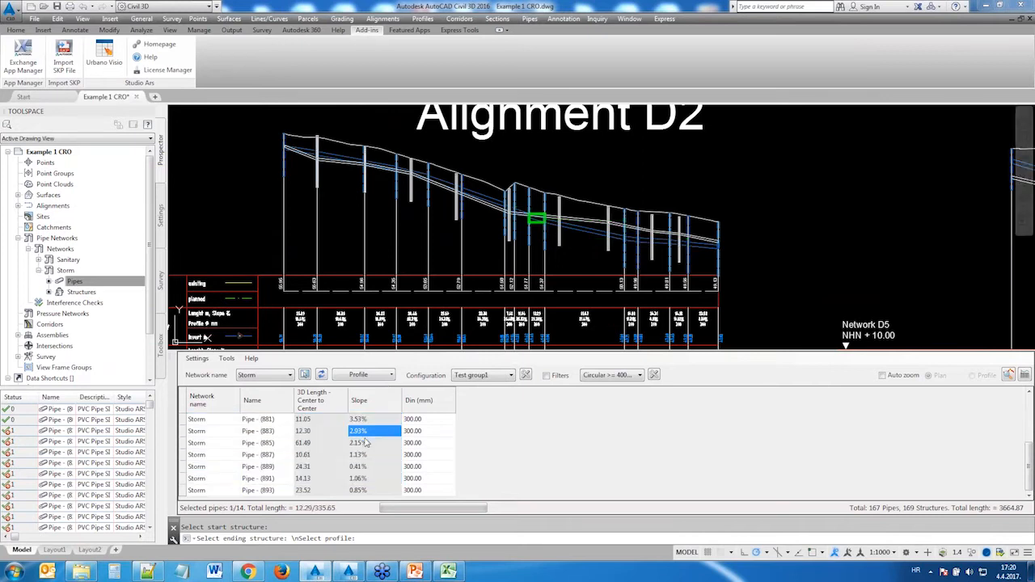
pyautogui.click(883, 375)
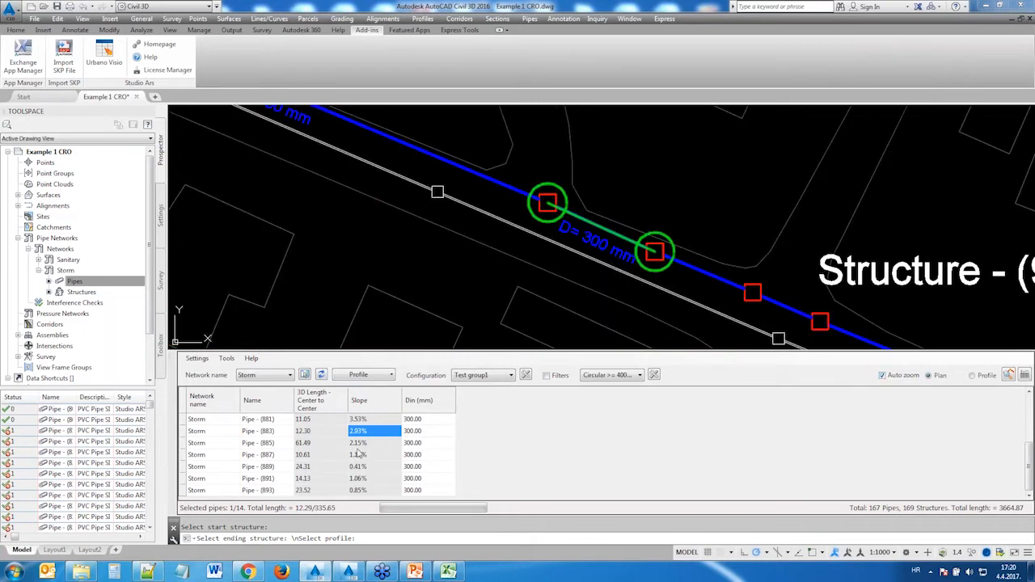
pyautogui.click(357, 454)
pyautogui.click(361, 466)
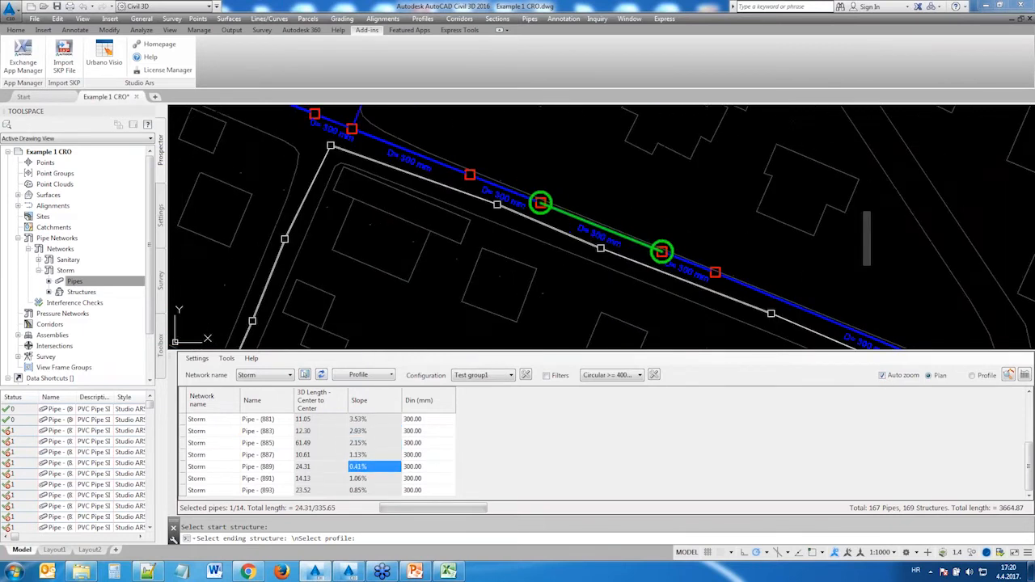
pyautogui.click(360, 478)
pyautogui.click(361, 466)
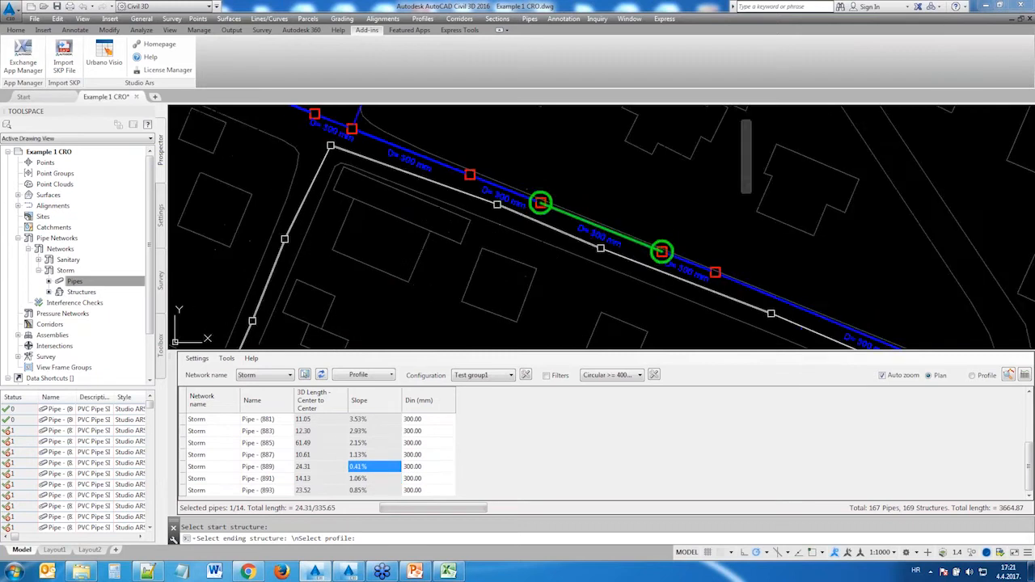
pyautogui.click(361, 442)
pyautogui.click(361, 430)
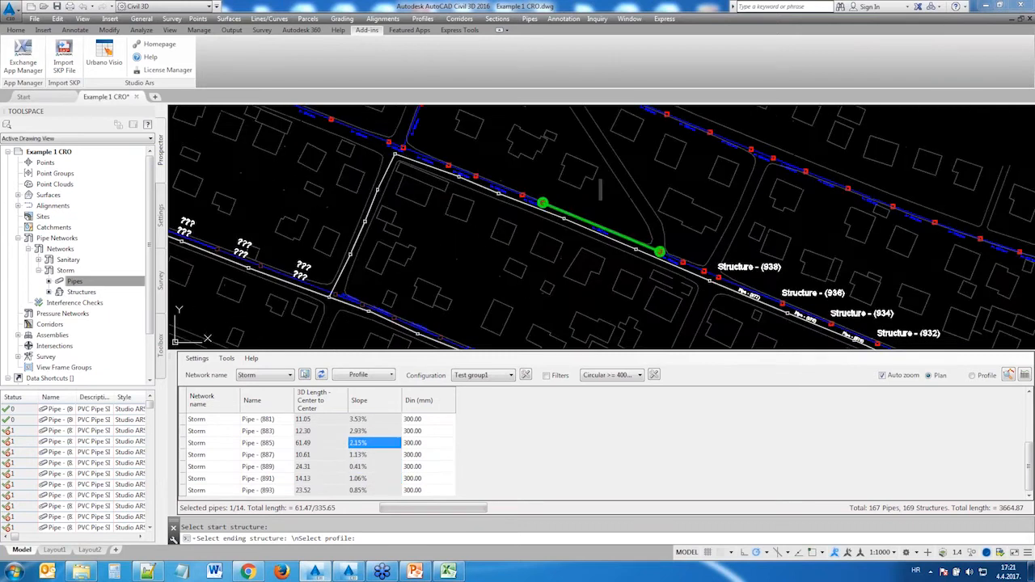
# Step: Switch auto zoom to the profile, step up the rows to Pipe - (871), and turn auto zoom off
pyautogui.click(394, 446)
pyautogui.press('Up')
pyautogui.press('Up')
pyautogui.press('Up')
pyautogui.press('Up')
pyautogui.press('Up')
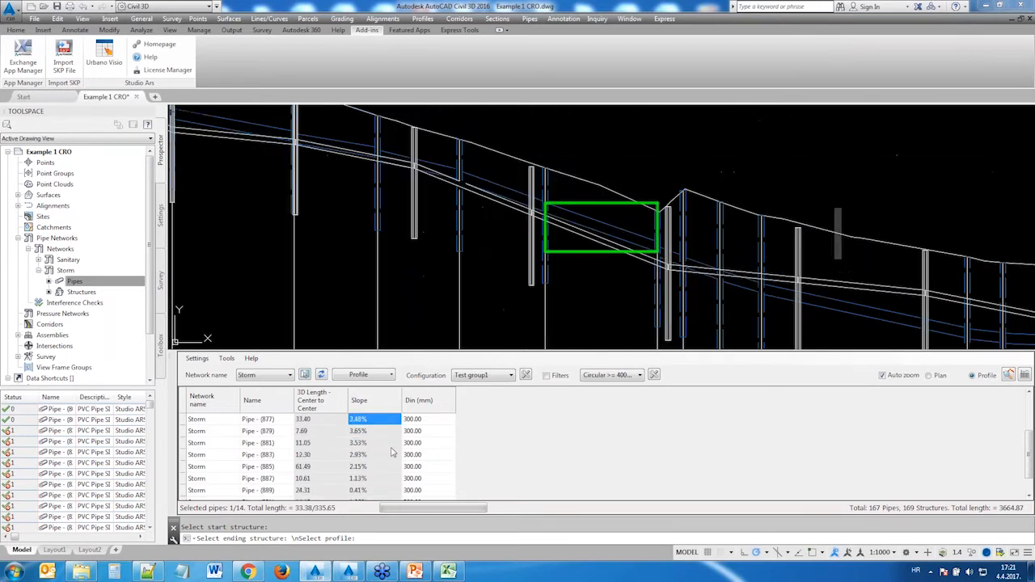
pyautogui.press('Up')
pyautogui.press('Up')
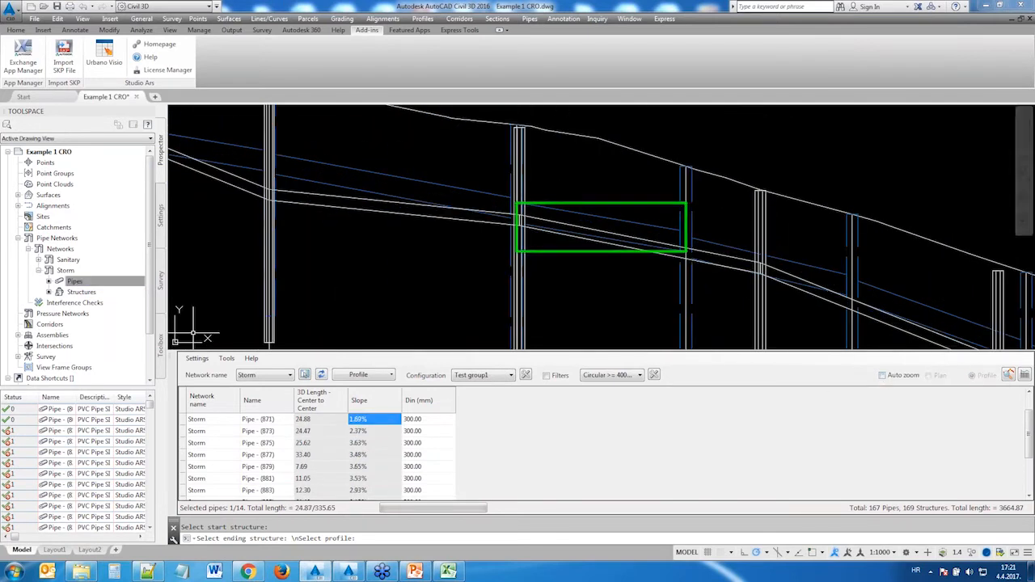
# Step: Set the mark color to magenta (index 6) in the general settings and check the marking on Pipe - (875)
pyautogui.click(196, 359)
pyautogui.click(206, 372)
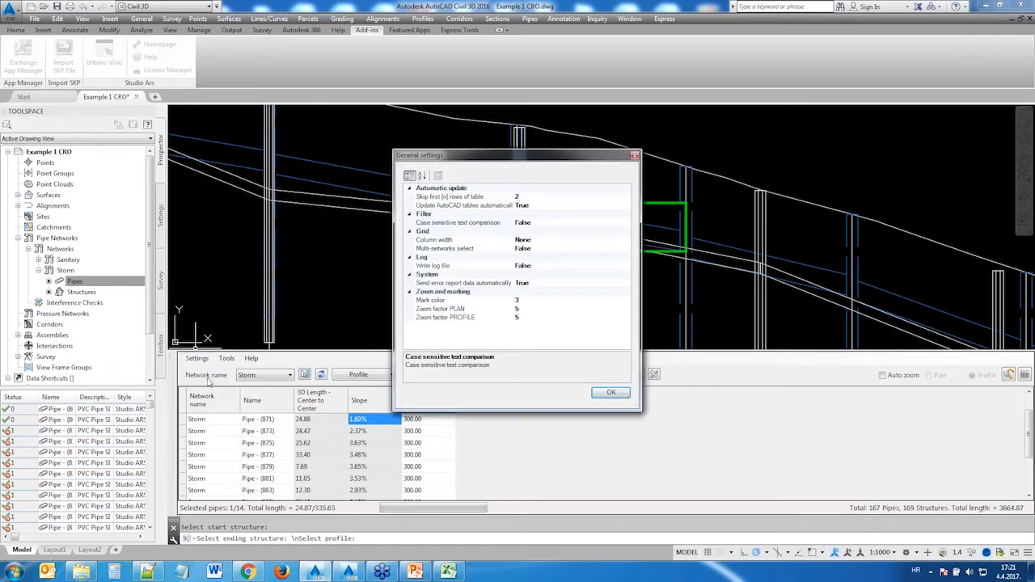
pyautogui.click(523, 300)
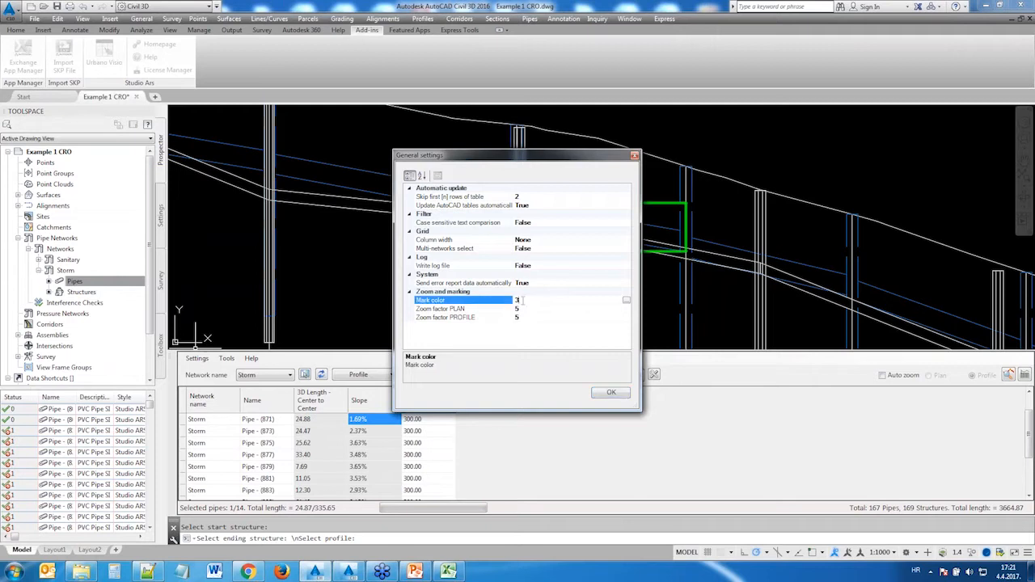
pyautogui.click(627, 301)
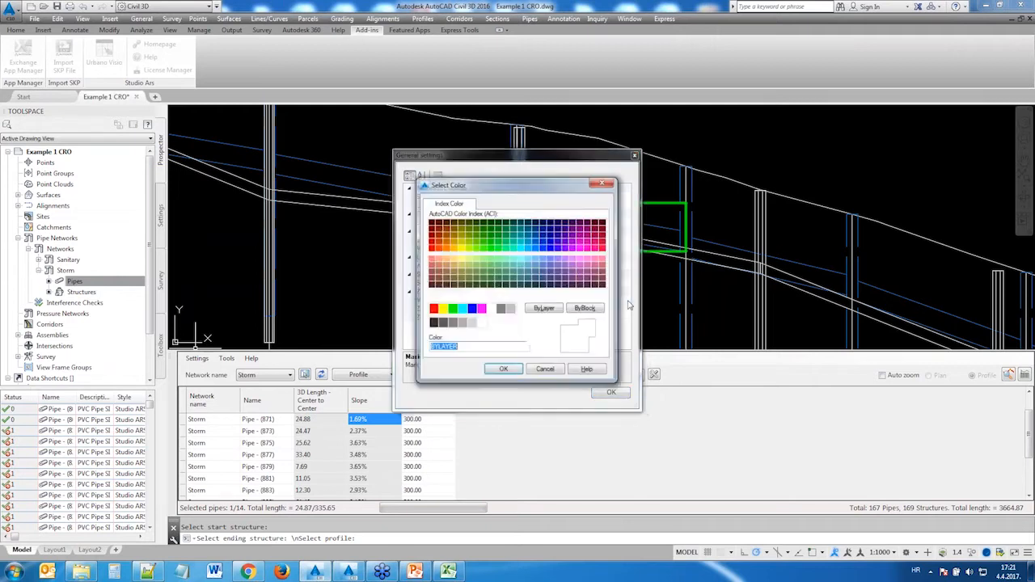
pyautogui.click(482, 311)
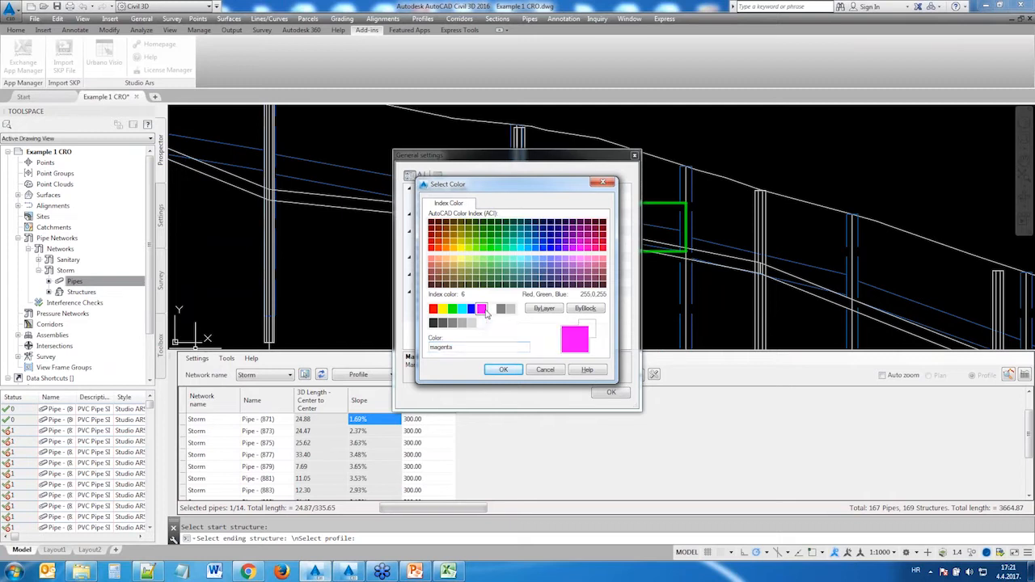
pyautogui.click(504, 370)
pyautogui.click(463, 309)
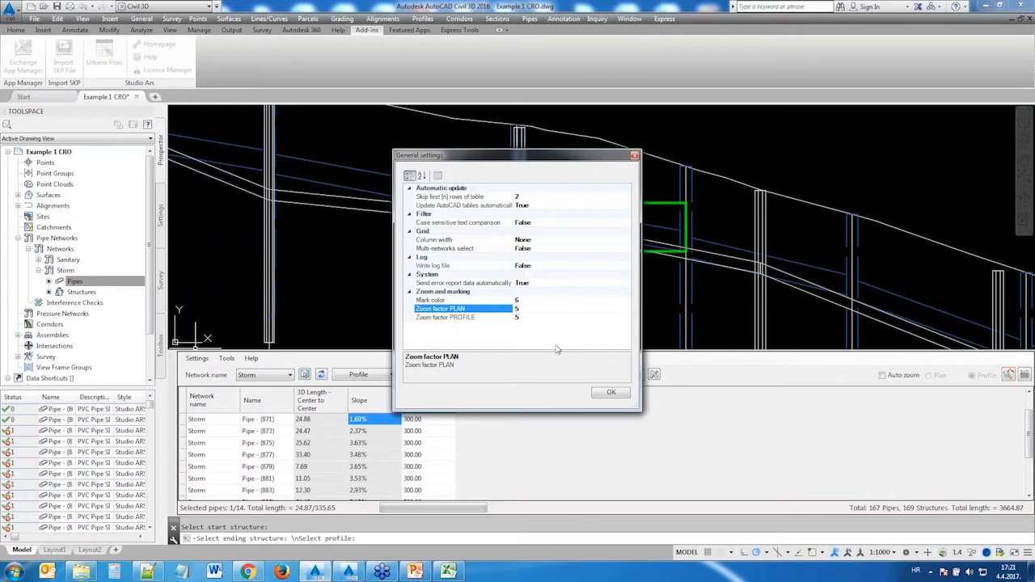
pyautogui.click(618, 394)
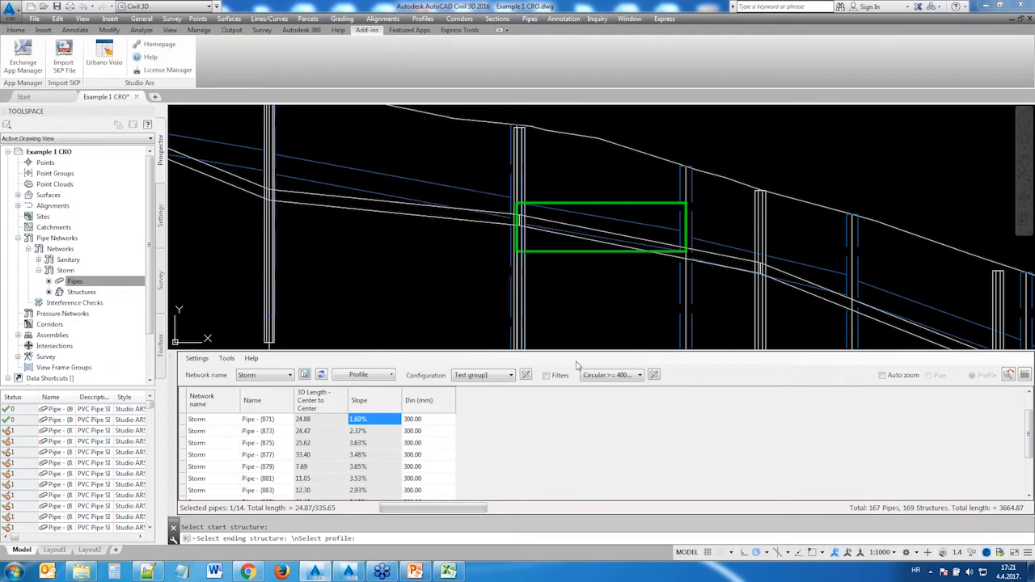
pyautogui.click(339, 455)
pyautogui.click(305, 443)
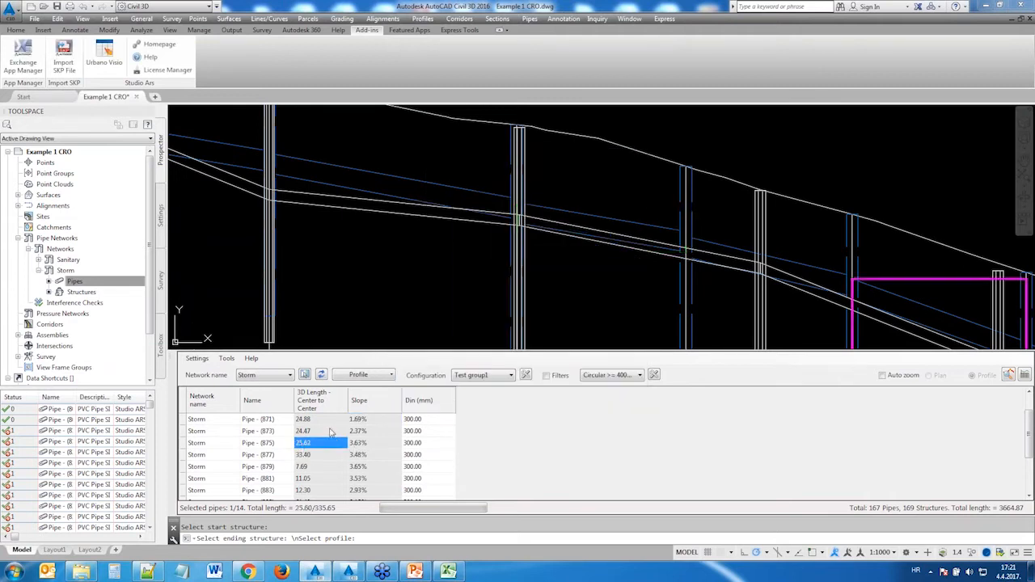
# Step: Select Pipe - (877) and show it in the plan layout to examine its marking
pyautogui.click(332, 455)
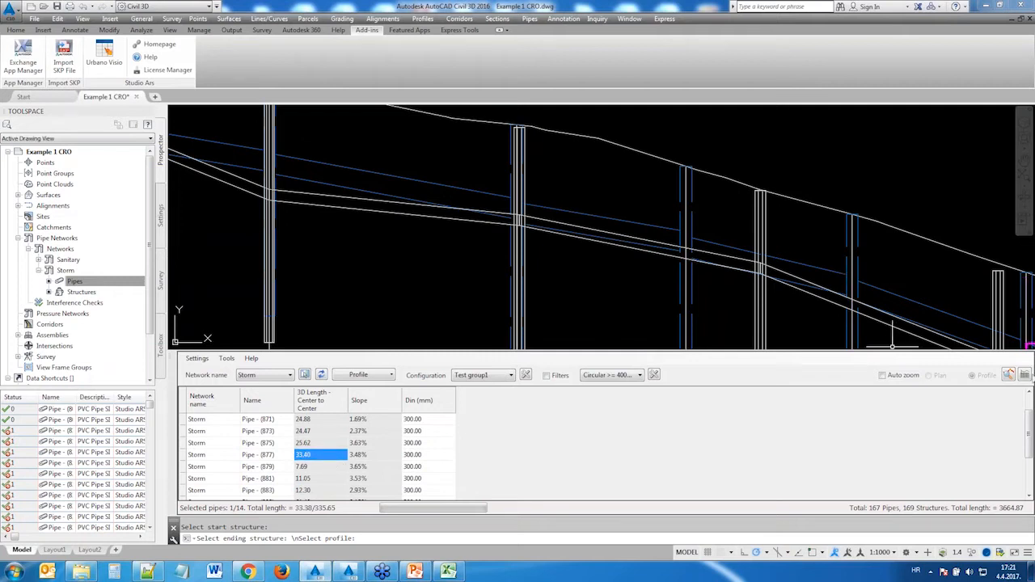
pyautogui.click(1011, 375)
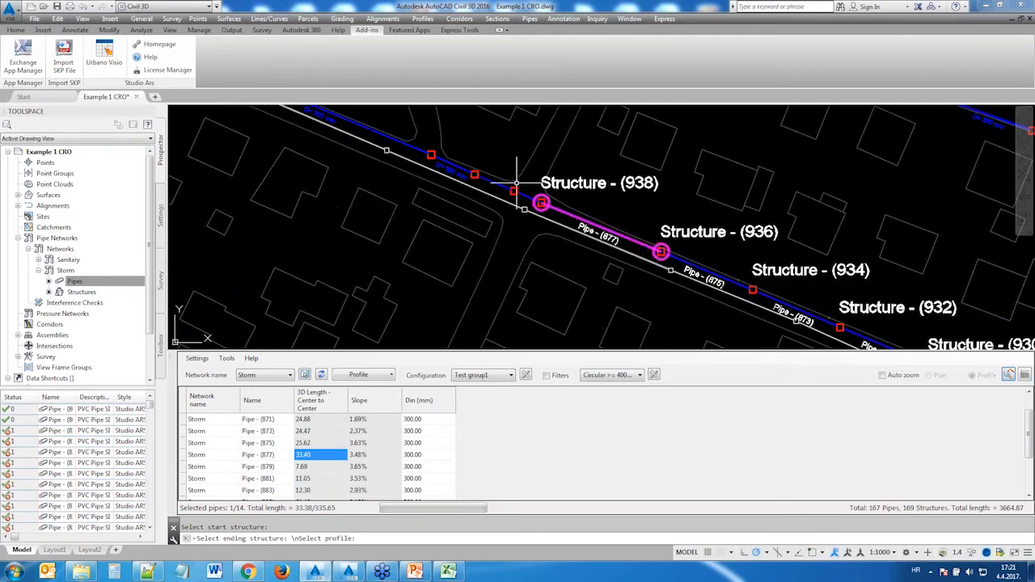
pyautogui.scroll(-2, 534, 190)
pyautogui.scroll(-2, 555, 192)
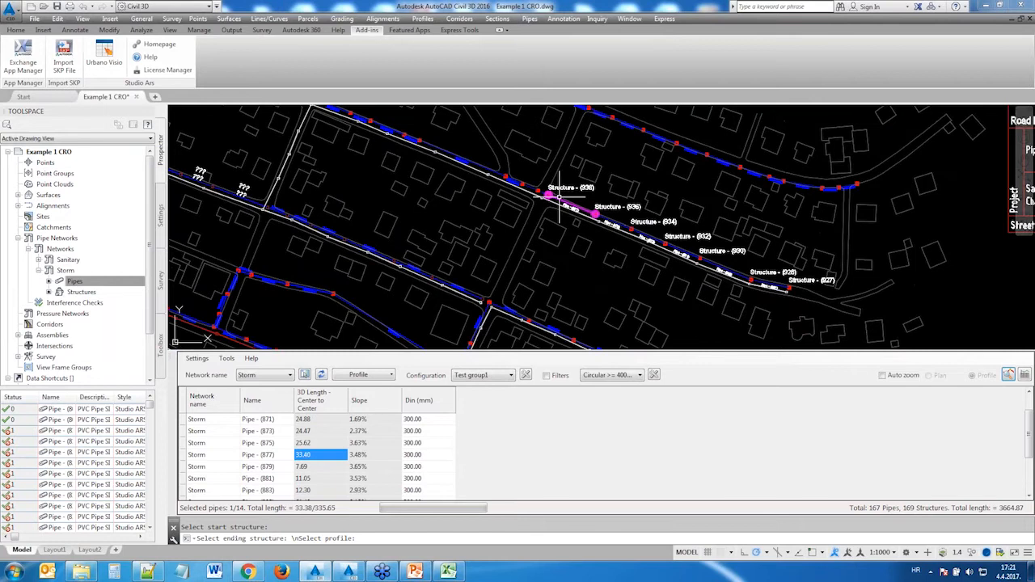
pyautogui.scroll(-2, 559, 195)
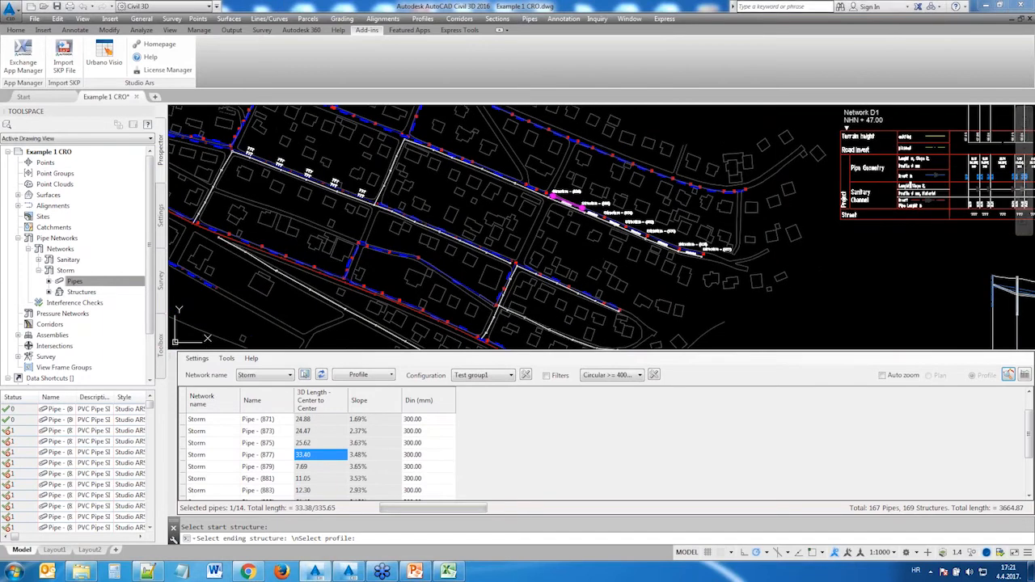
pyautogui.scroll(6, 641, 249)
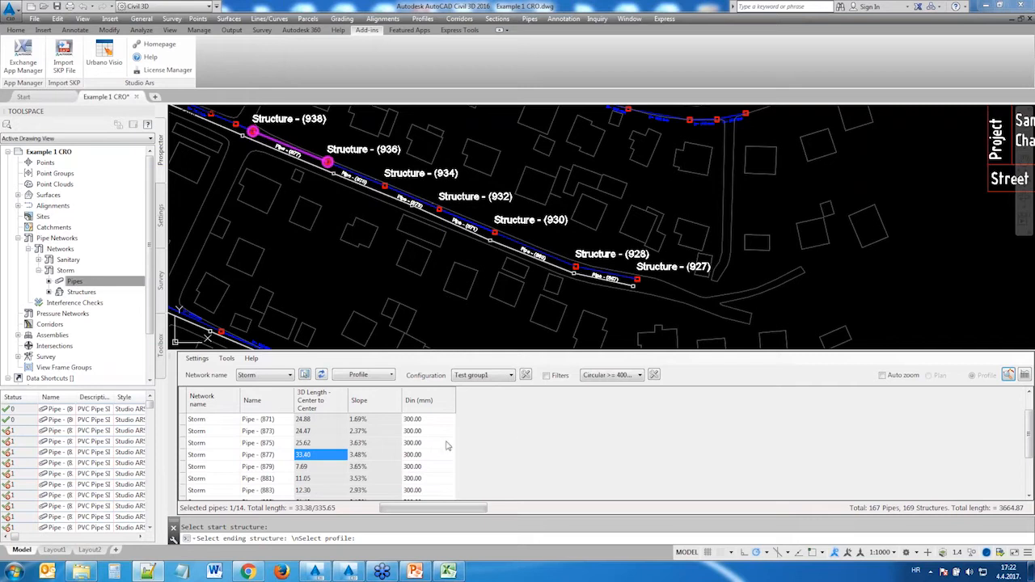
# Step: Load the Structure properties configuration and rename Structure - (927) through Structure - (934) with the pattern Str $, counter 1, step 1 and 3 digits
pyautogui.click(511, 376)
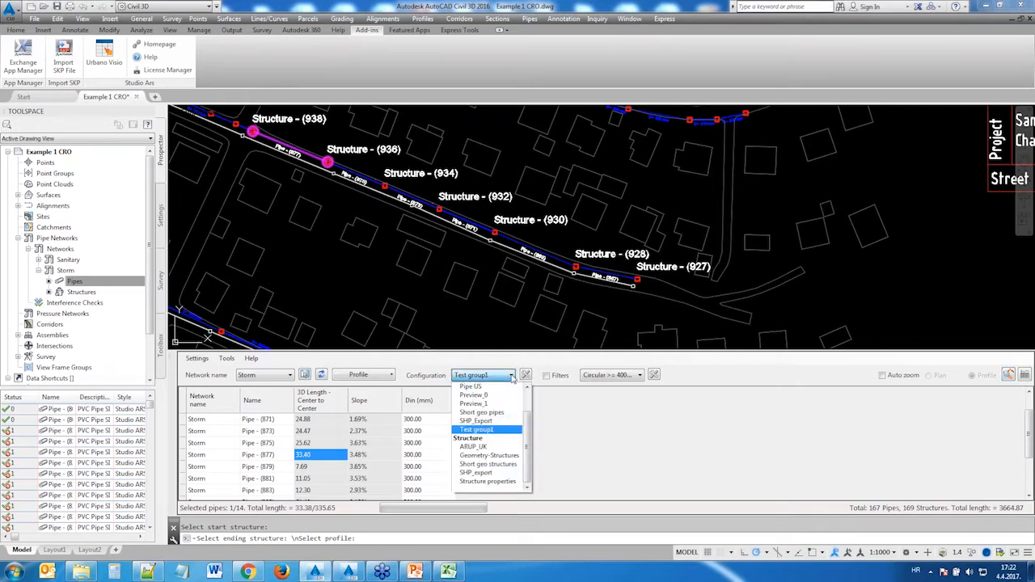
pyautogui.click(488, 481)
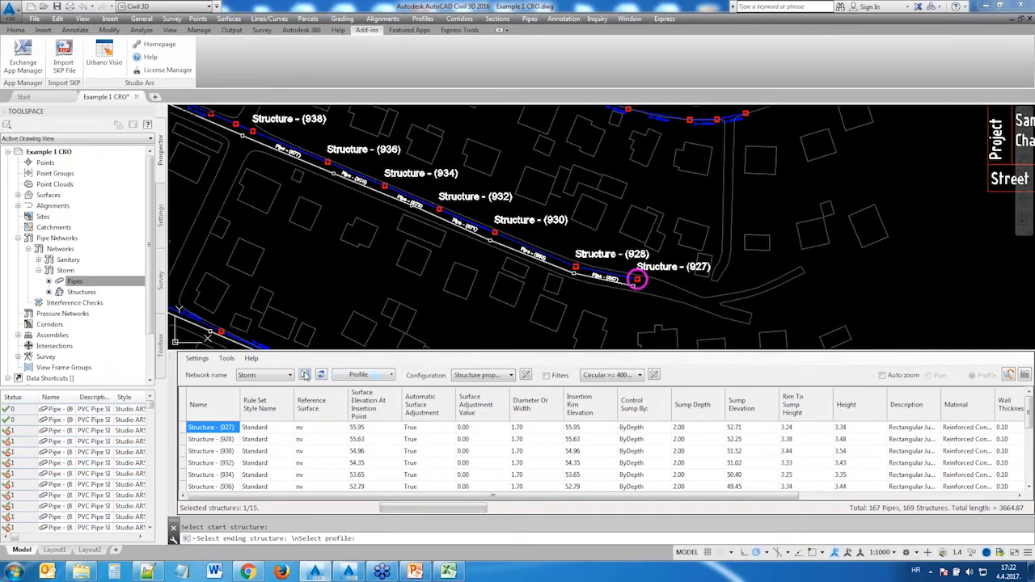
pyautogui.moveTo(219, 430); pyautogui.dragTo(219, 478)
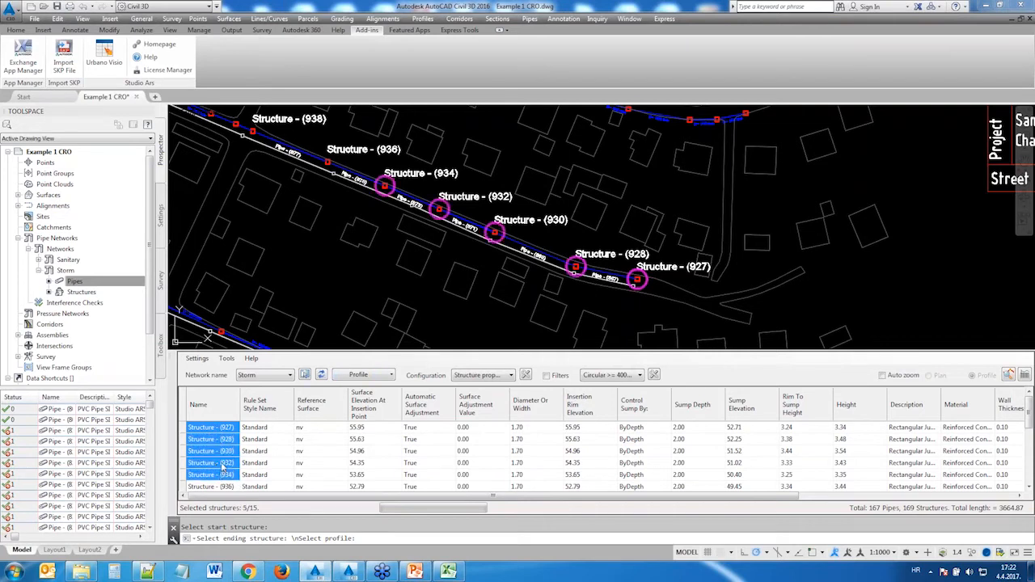
pyautogui.rightClick(223, 466)
pyautogui.click(266, 376)
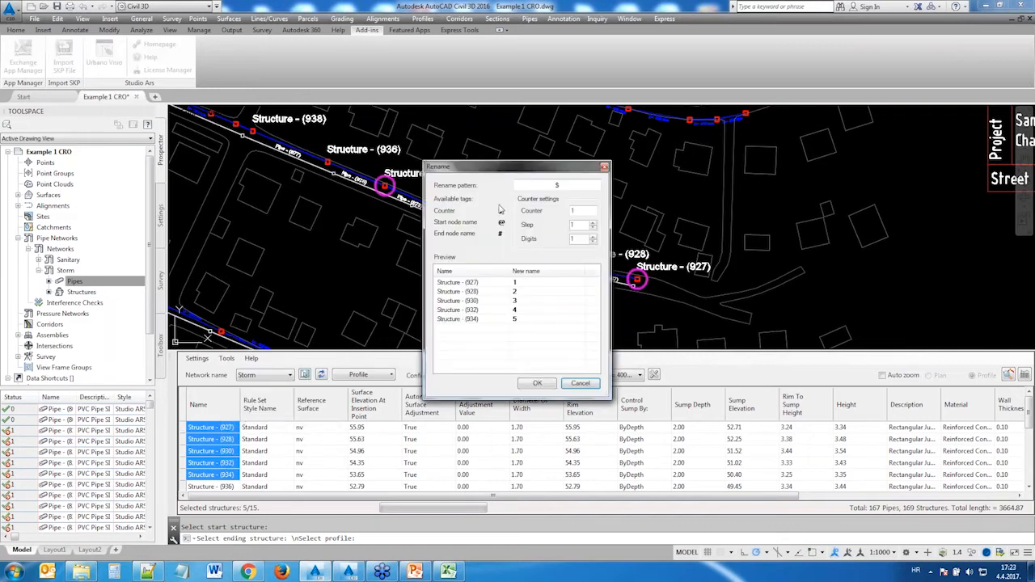
pyautogui.click(553, 189)
pyautogui.write('Str')
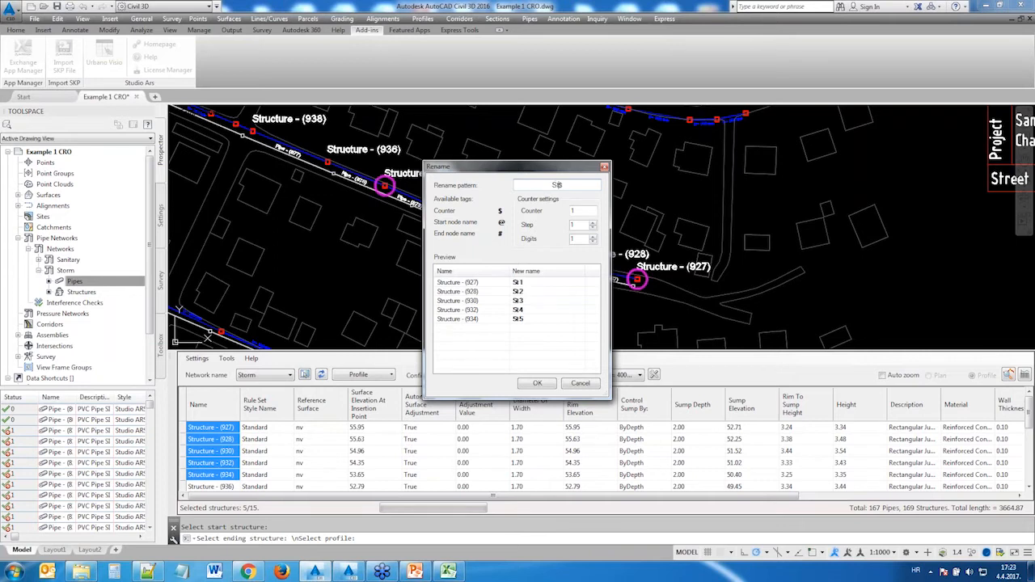
pyautogui.click(593, 236)
pyautogui.click(593, 236)
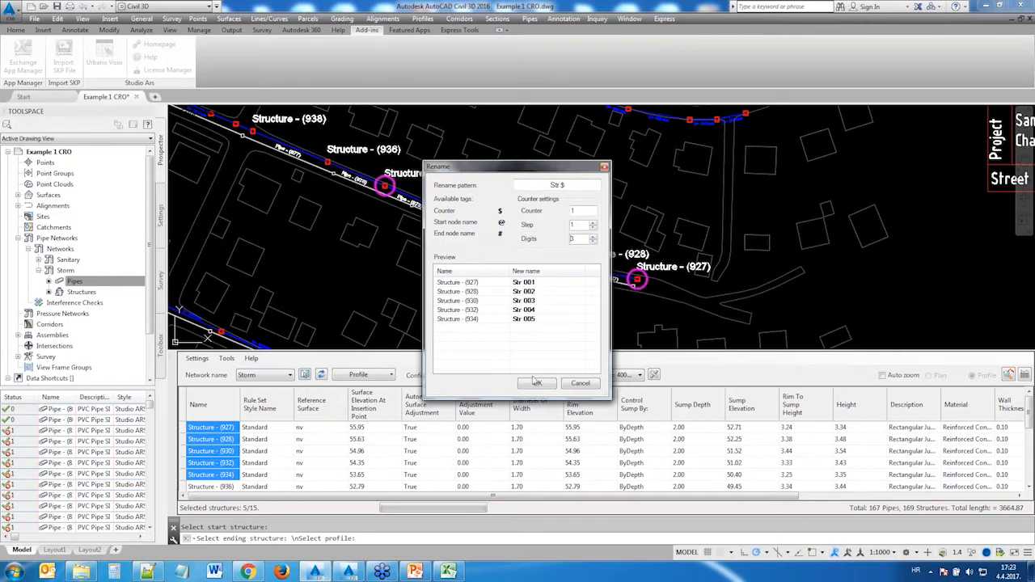
pyautogui.click(593, 223)
pyautogui.click(593, 228)
pyautogui.click(537, 384)
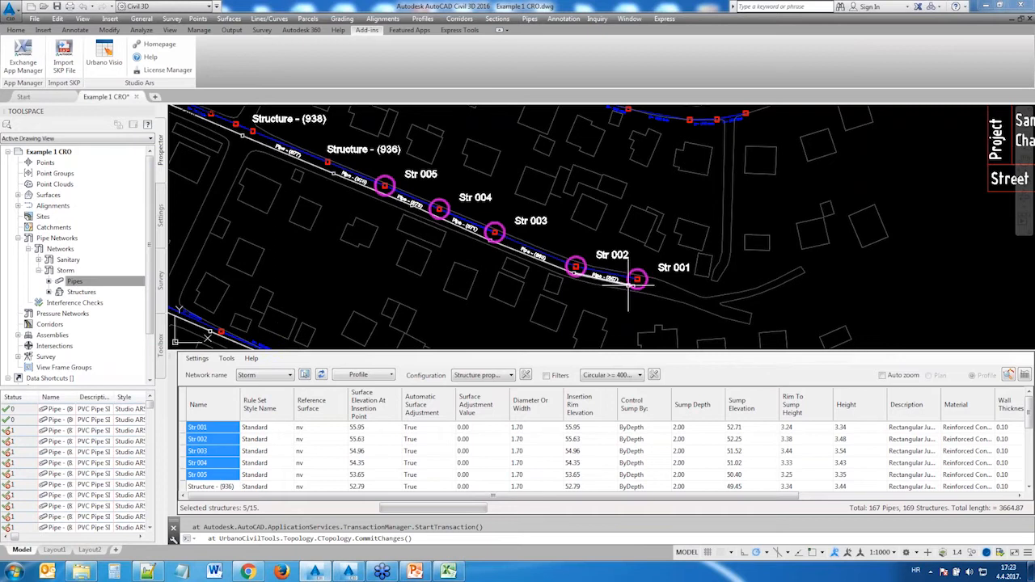
# Step: Load the Short geo structures configuration for the Storm network
pyautogui.moveTo(596, 321)
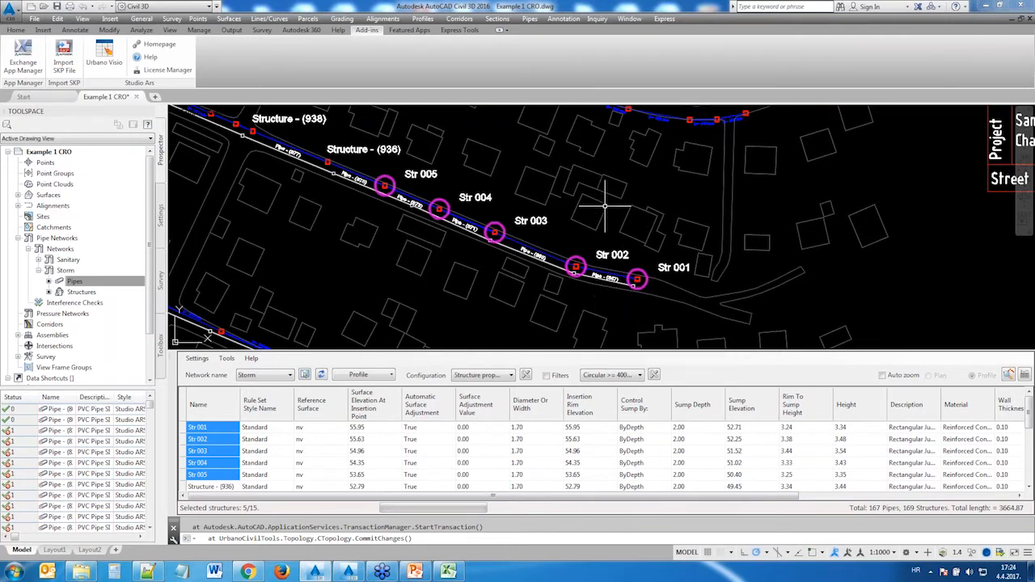
pyautogui.scroll(2, 567, 217)
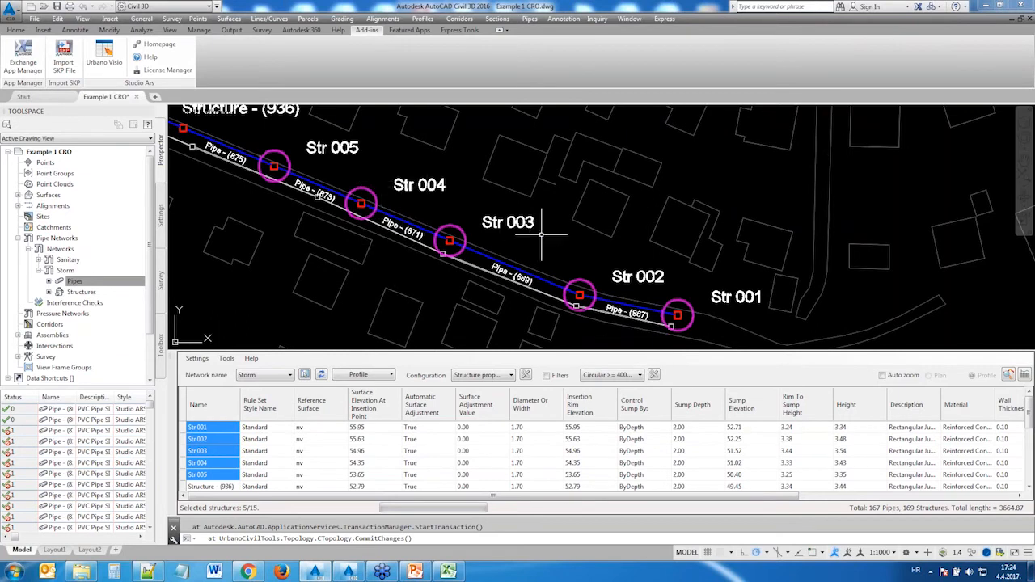
pyautogui.scroll(-2, 542, 234)
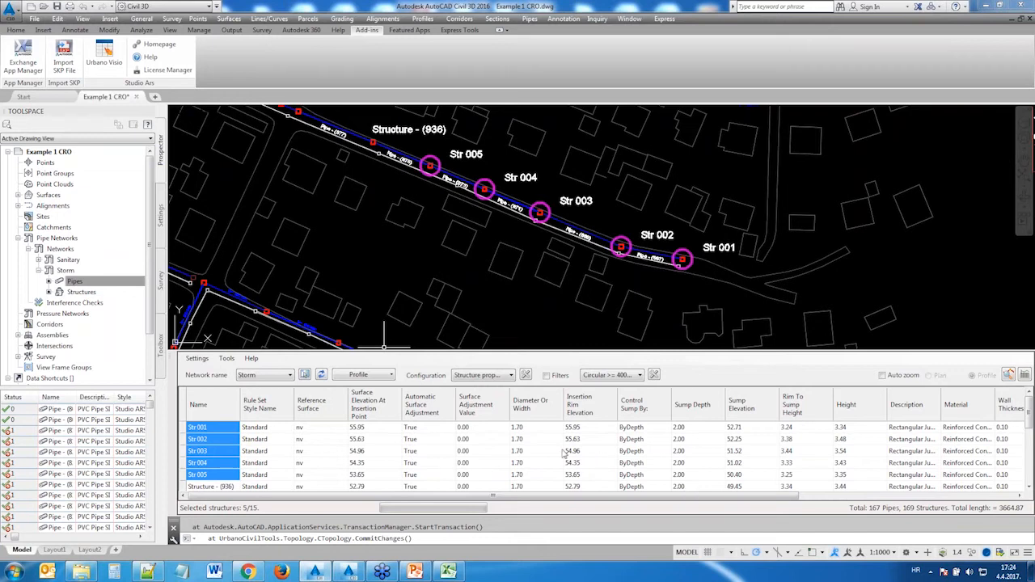
pyautogui.click(512, 375)
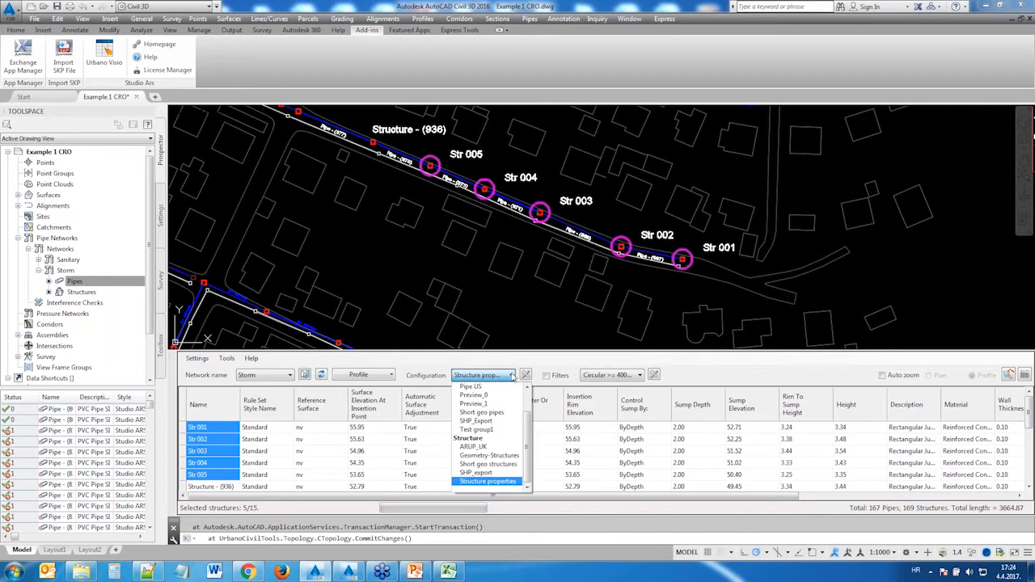
pyautogui.click(502, 465)
# Step: Replace the part of Str 001 through Str 005 with the 1,600 mm Cylindrical Structure from the catalog
pyautogui.click(569, 430)
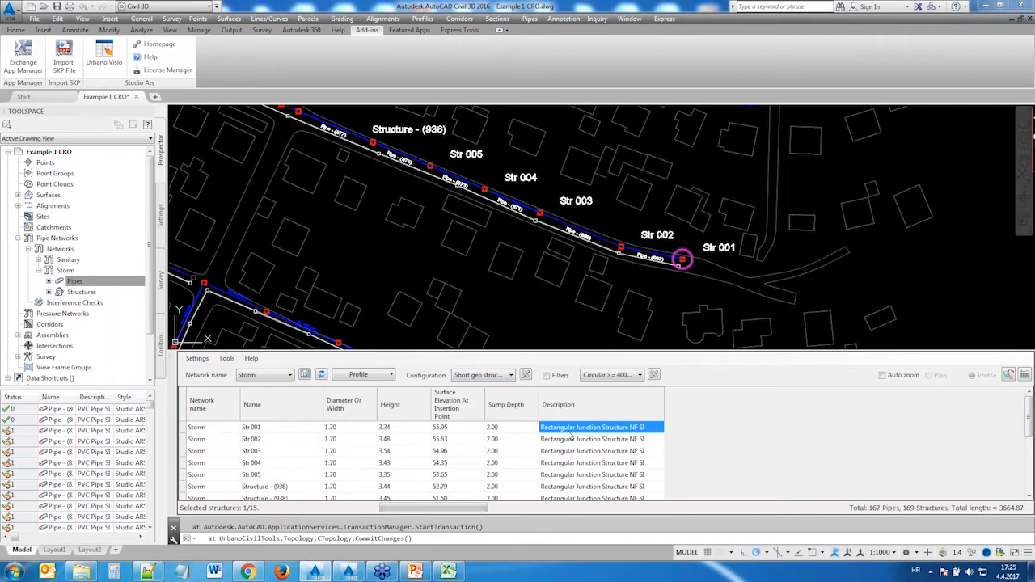
pyautogui.moveTo(564, 432); pyautogui.dragTo(558, 477)
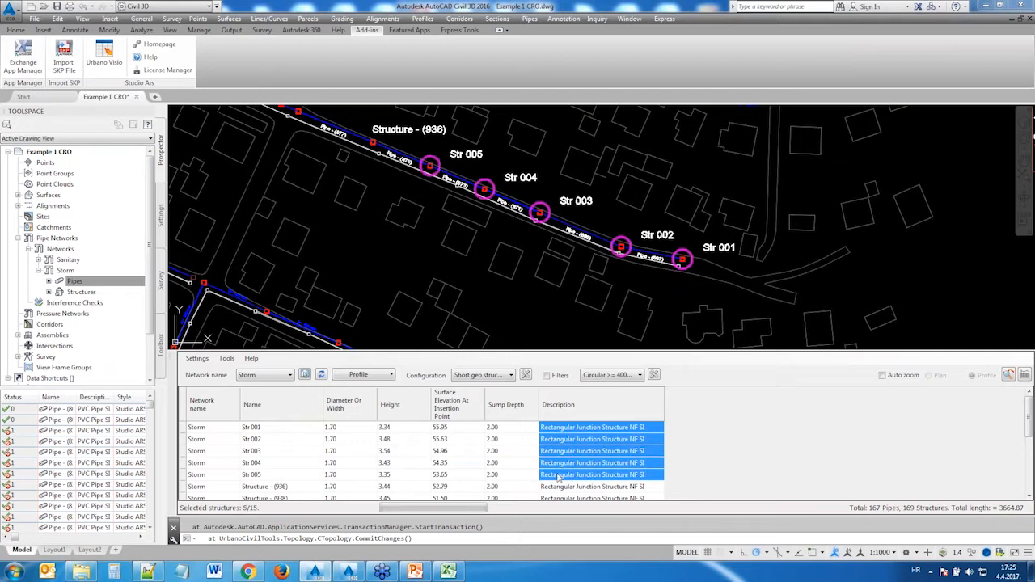
pyautogui.rightClick(563, 453)
pyautogui.click(597, 410)
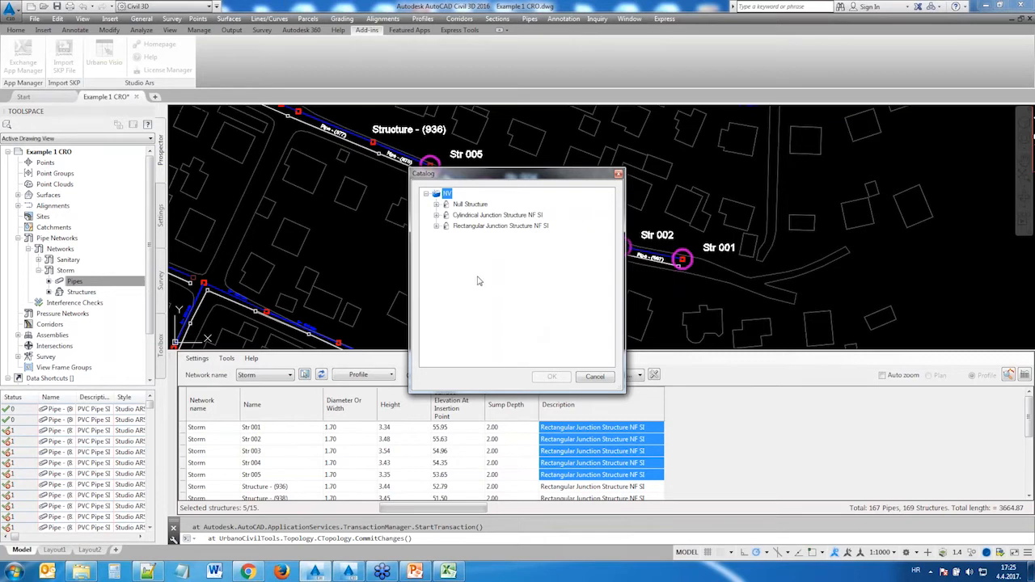
pyautogui.click(436, 216)
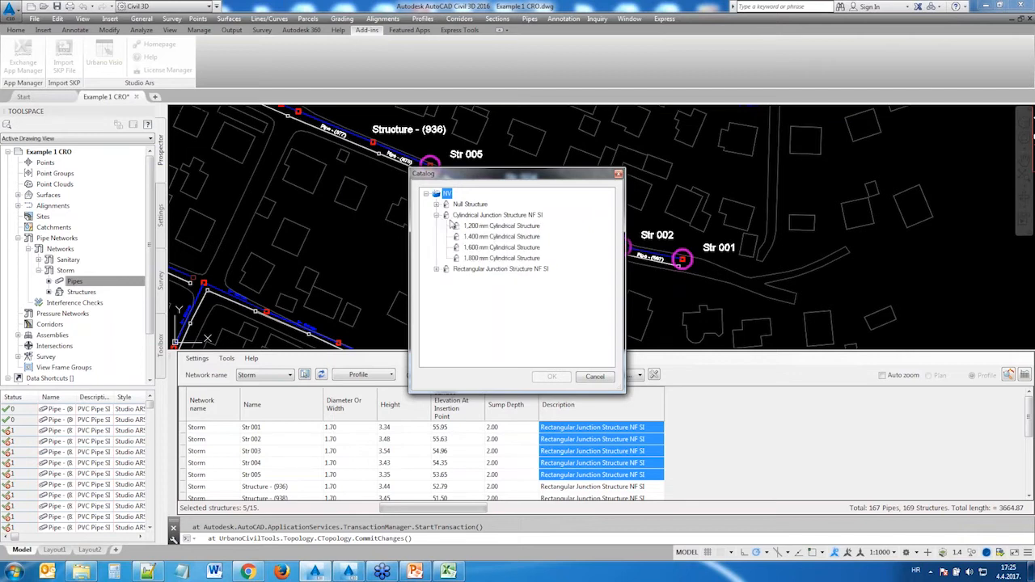
pyautogui.click(490, 249)
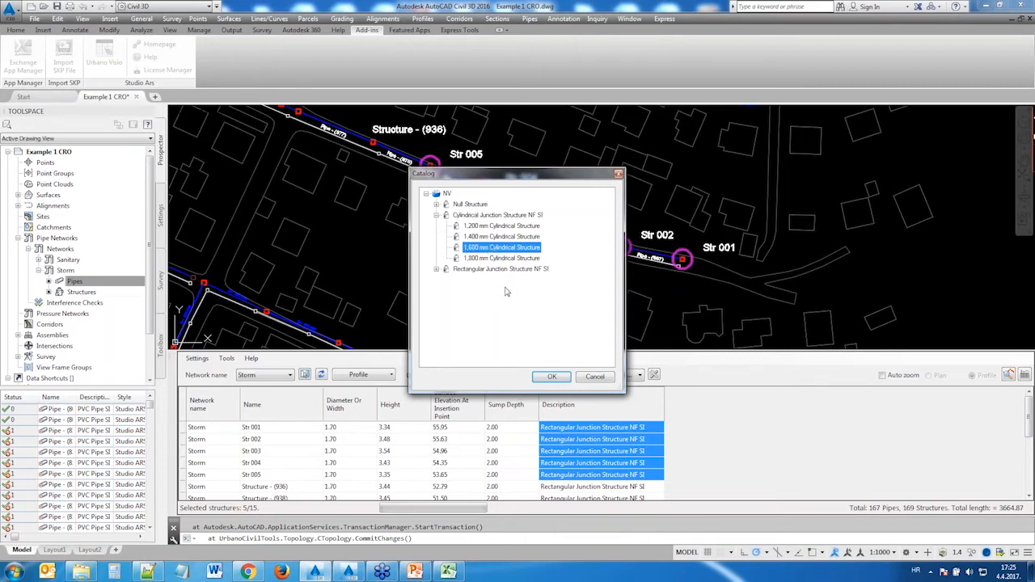
pyautogui.click(550, 377)
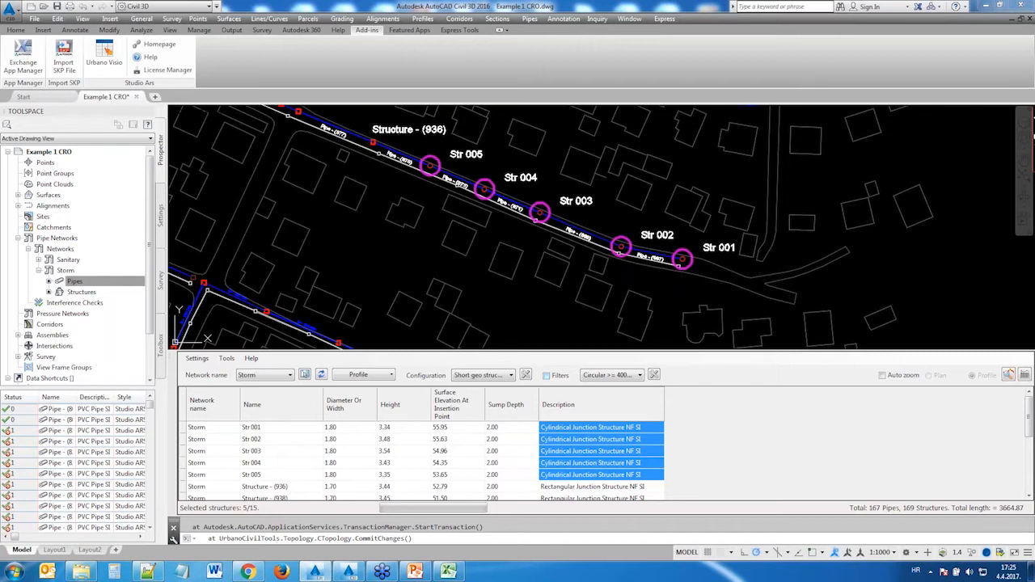
# Step: Zoom to structure Str 002 in the profile
pyautogui.click(511, 440)
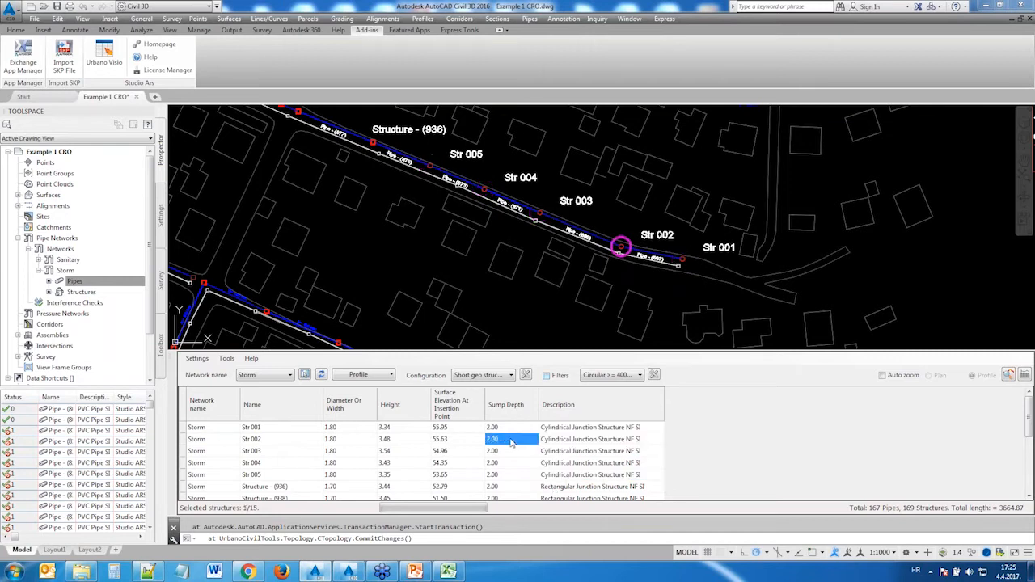
pyautogui.rightClick(511, 441)
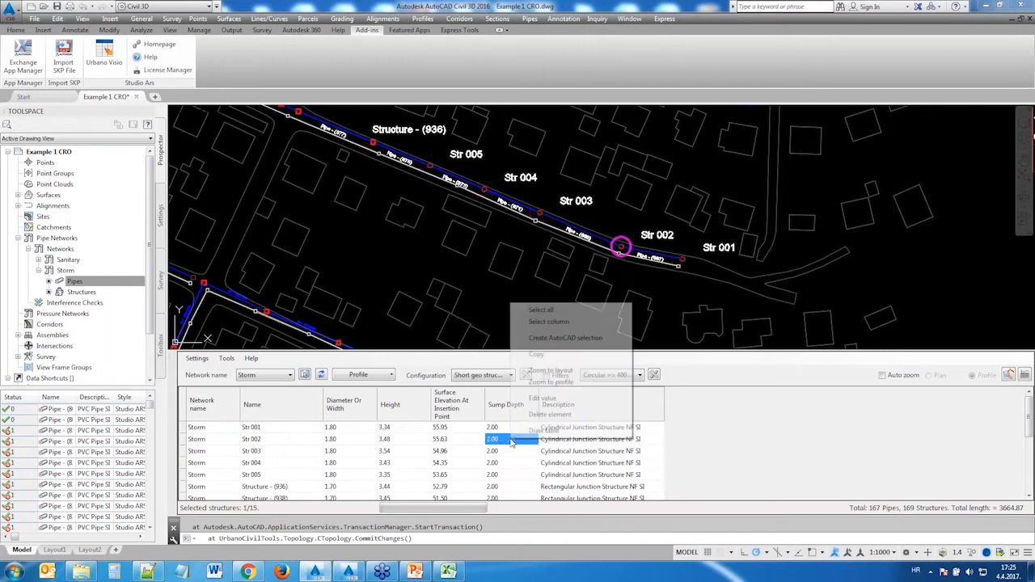
pyautogui.click(550, 384)
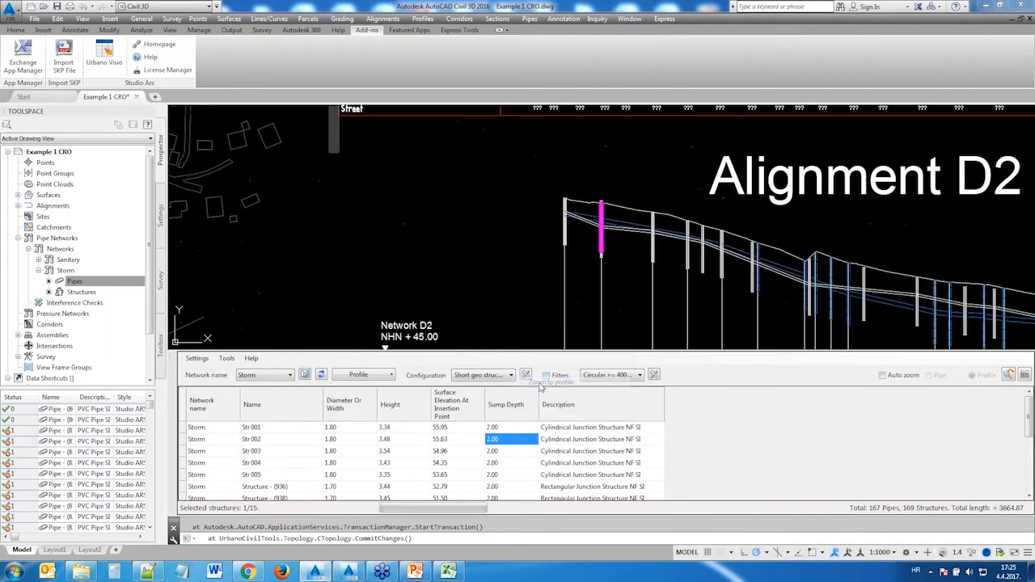
# Step: Set the sump depth of Str 001 through Str 005 to 1
pyautogui.moveTo(509, 427); pyautogui.dragTo(511, 468)
pyautogui.rightClick(511, 468)
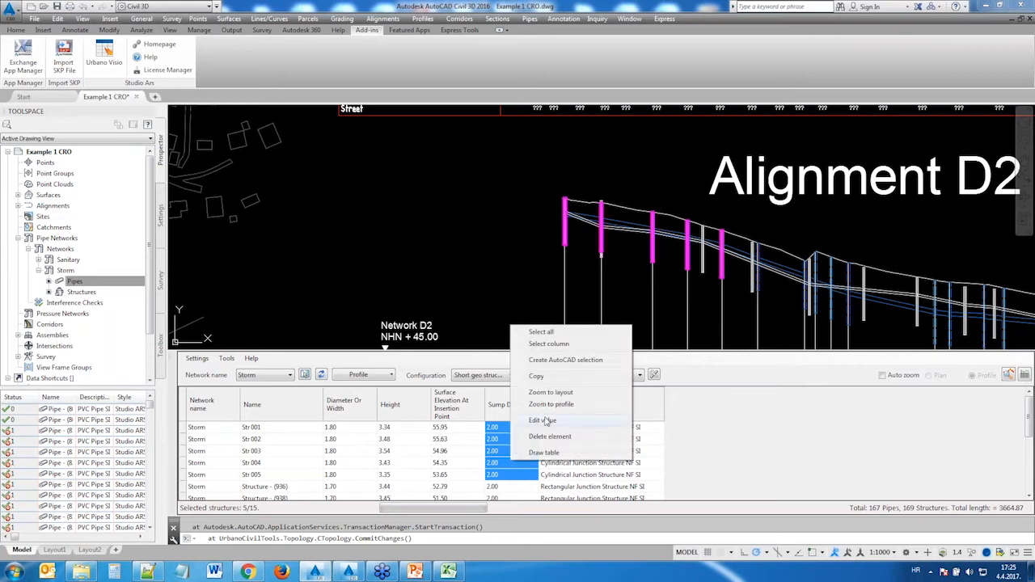
pyautogui.click(547, 421)
pyautogui.write('1')
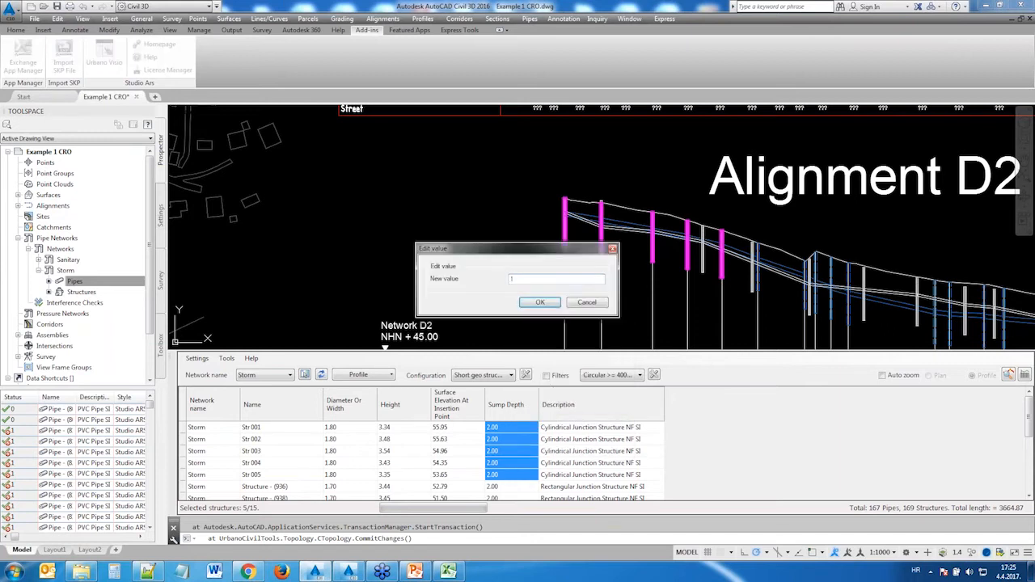
pyautogui.click(539, 301)
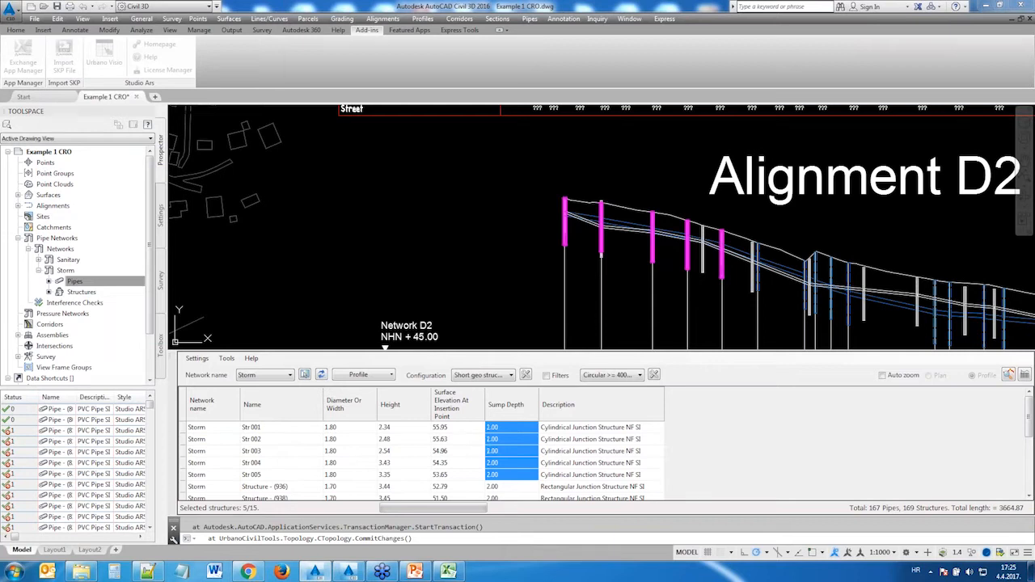
# Step: Go through the rows from Str 001 to Str 005 and examine each structure's marking in the profile
pyautogui.click(534, 427)
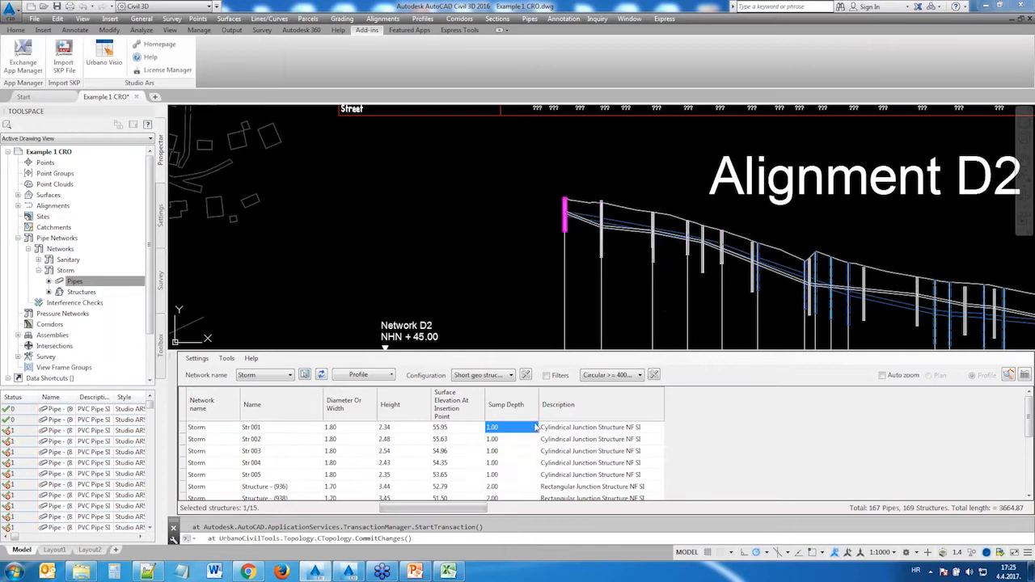
pyautogui.press('Down')
pyautogui.press('Down')
pyautogui.press('Down')
pyautogui.press('Down')
pyautogui.hotkey('shift', 'Down')
pyautogui.press('Up')
pyautogui.press('Up')
pyautogui.press('Up')
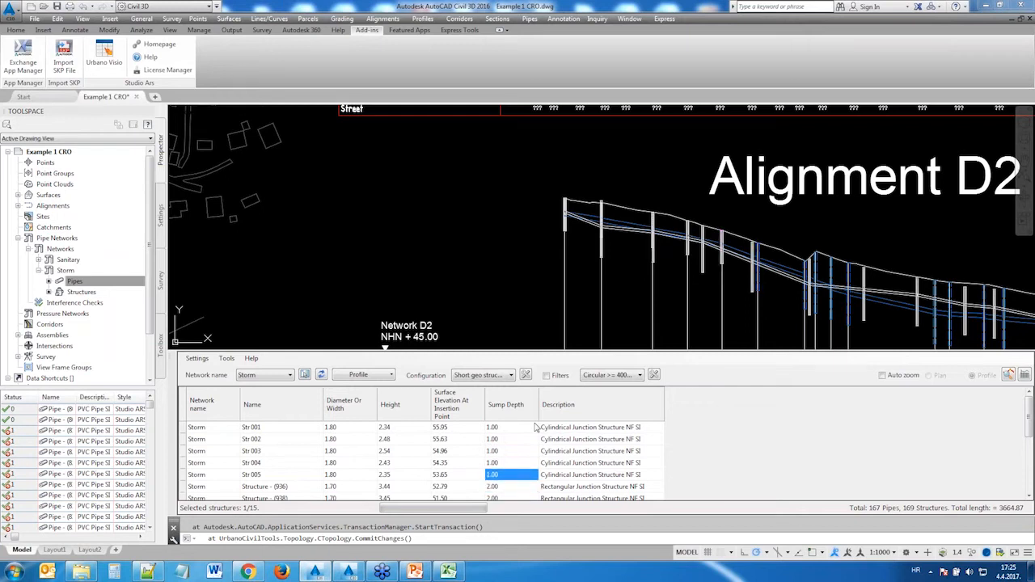
pyautogui.press('Up')
pyautogui.press('Up')
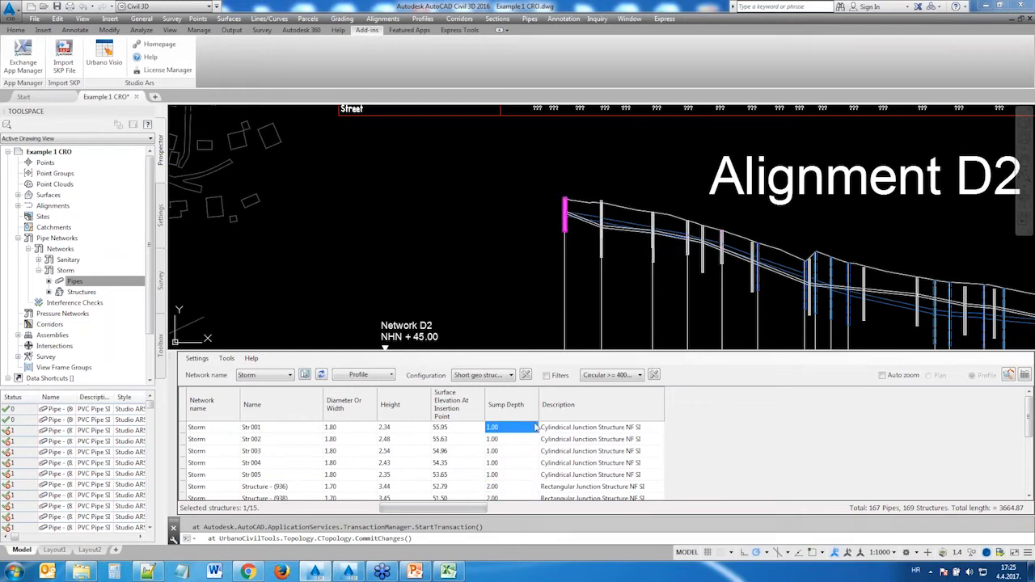
pyautogui.press('Down')
pyautogui.press('Down')
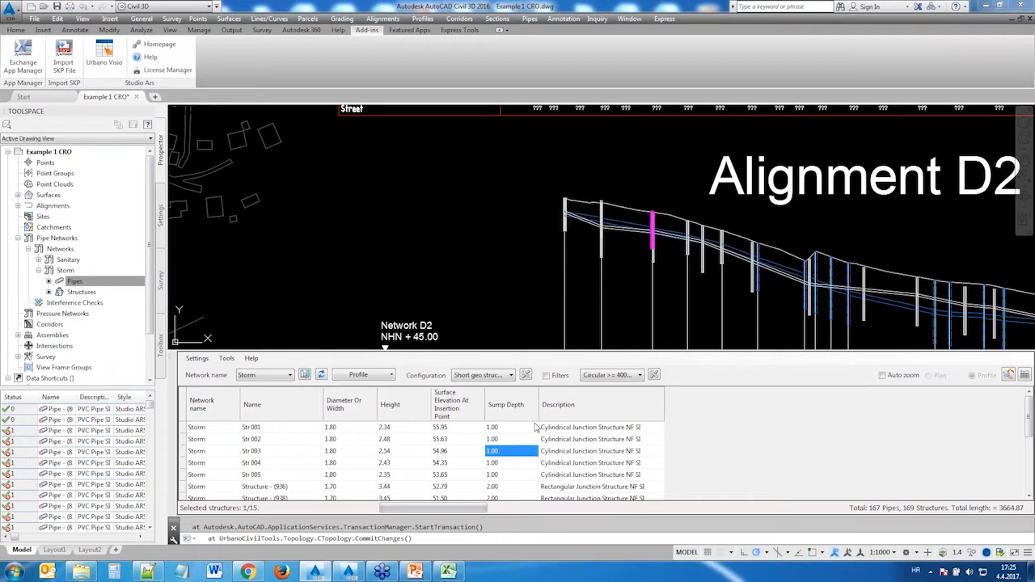
# Step: Select Str 001 through Str 005 together and zoom to them in the profile
pyautogui.moveTo(522, 428); pyautogui.dragTo(514, 476)
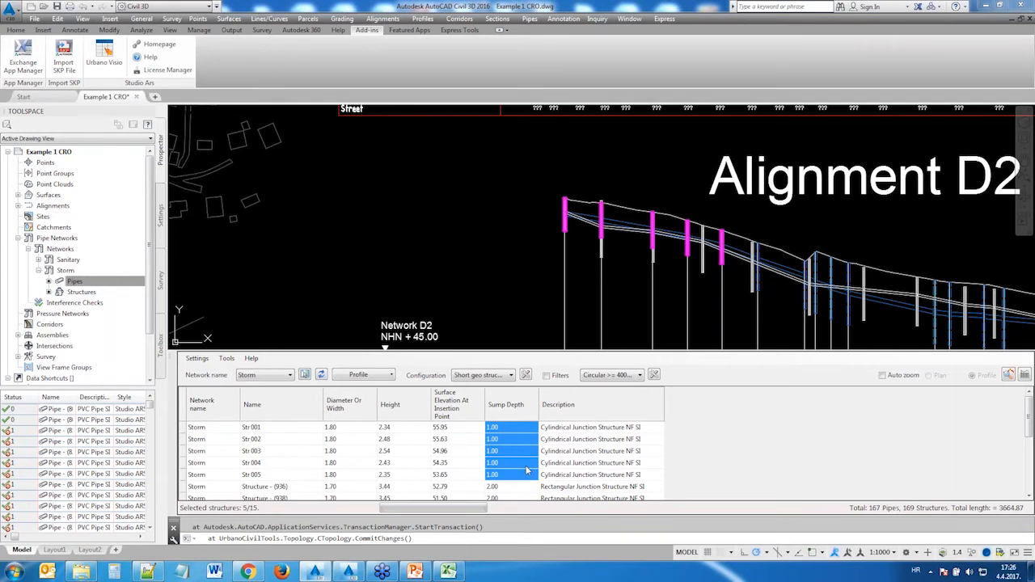
pyautogui.rightClick(507, 446)
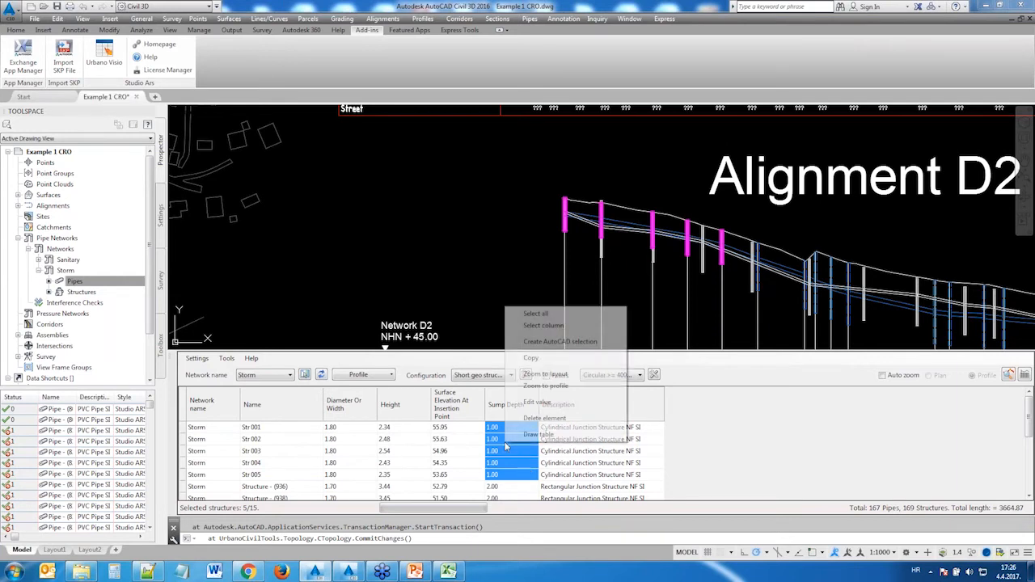
pyautogui.click(545, 385)
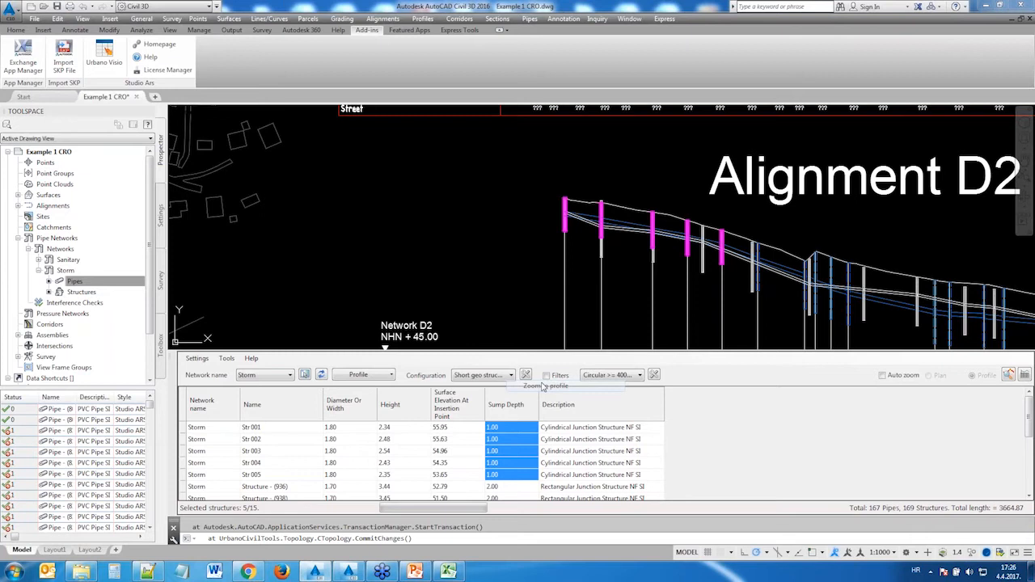
# Step: Display the profile's pipes in the table using the Test group1 configuration
pyautogui.scroll(-4, 373, 217)
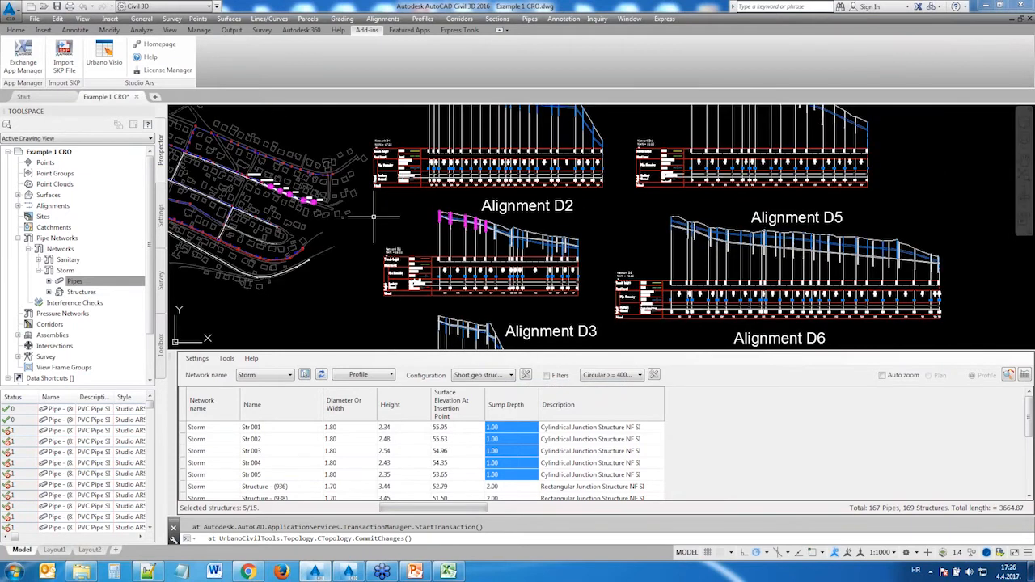
pyautogui.moveTo(374, 217); pyautogui.dragTo(374, 232, button='middle')
pyautogui.scroll(5, 294, 199)
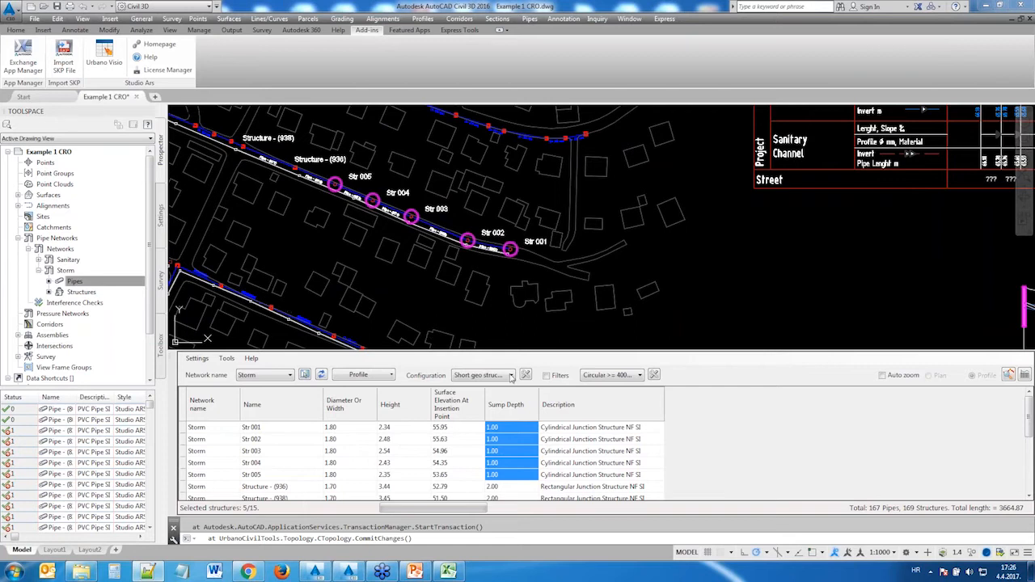
pyautogui.click(512, 378)
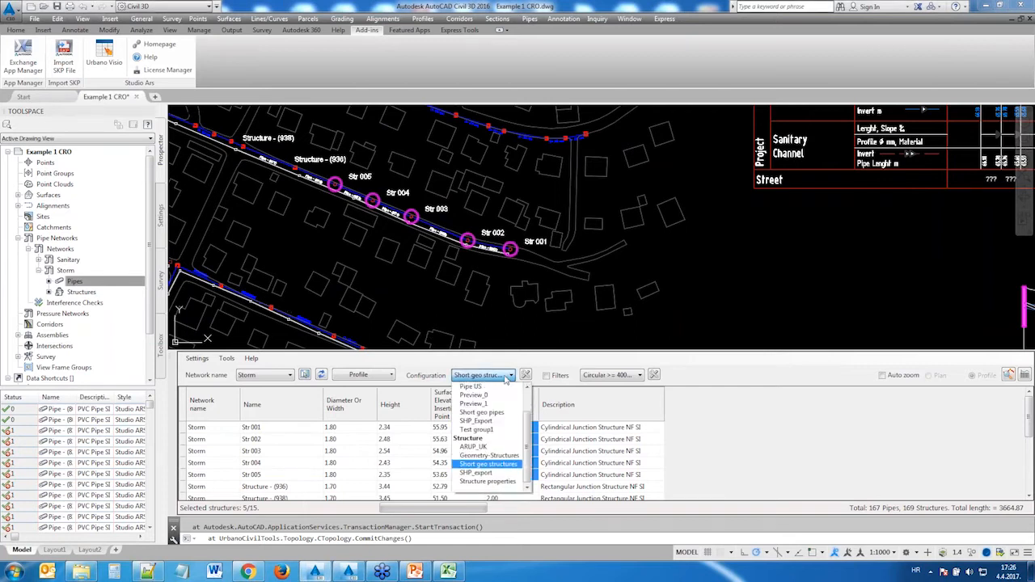
pyautogui.click(485, 429)
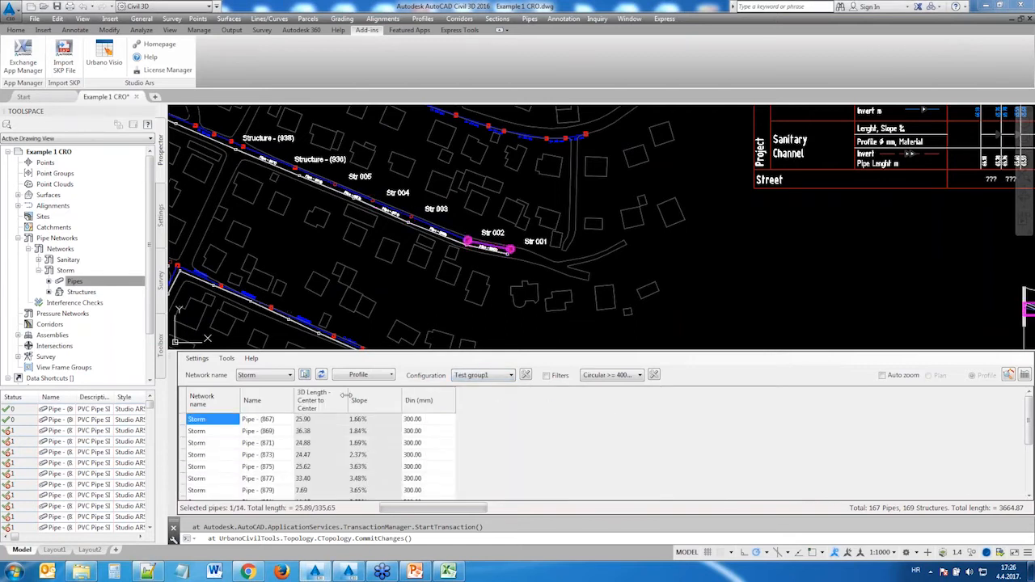
# Step: Rename Pipe - (867) through Pipe - (877) together with the pattern "Pipe @ - #", built from start and end node names
pyautogui.click(256, 421)
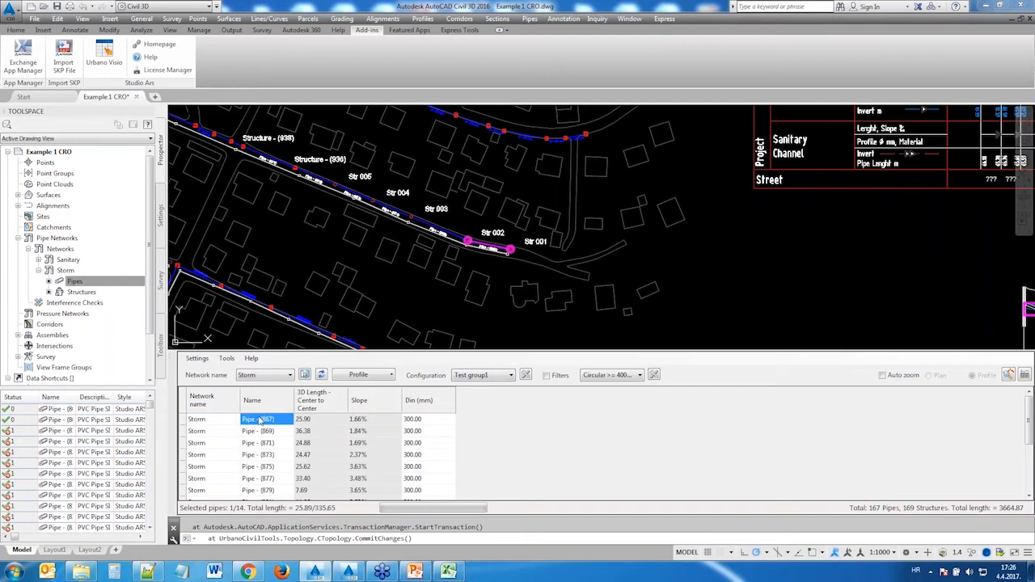
pyautogui.scroll(2, 369, 277)
pyautogui.scroll(4, 512, 292)
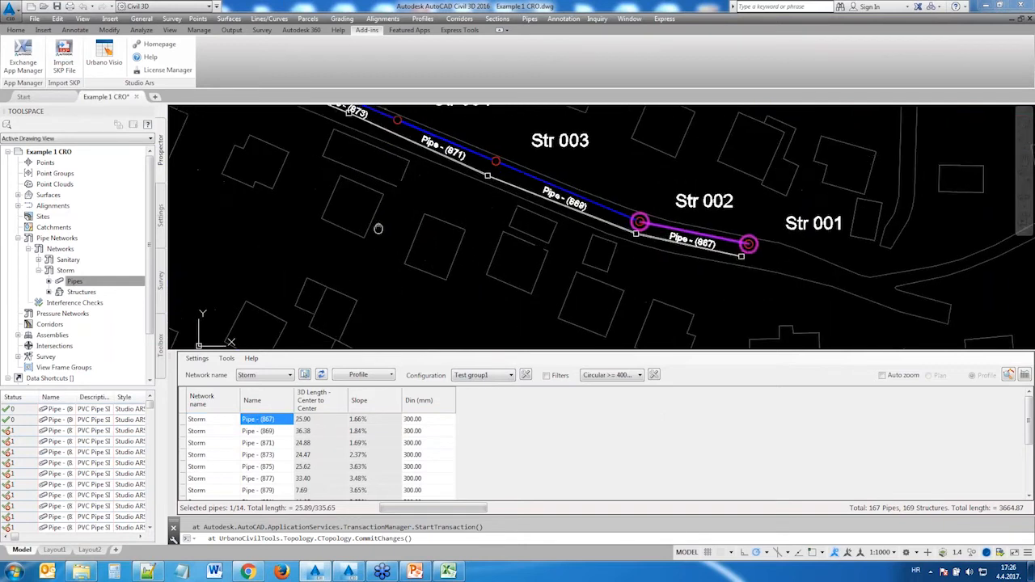
pyautogui.scroll(-3, 511, 291)
pyautogui.scroll(3, 544, 281)
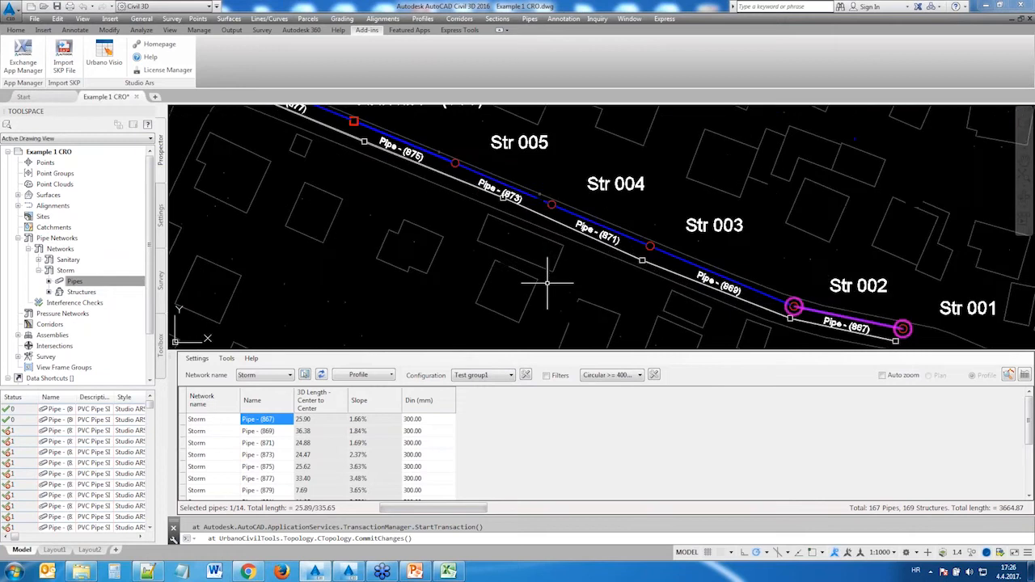
pyautogui.moveTo(263, 419)
pyautogui.mouseDown()
pyautogui.moveTo(270, 496)
pyautogui.moveTo(277, 484)
pyautogui.mouseUp()
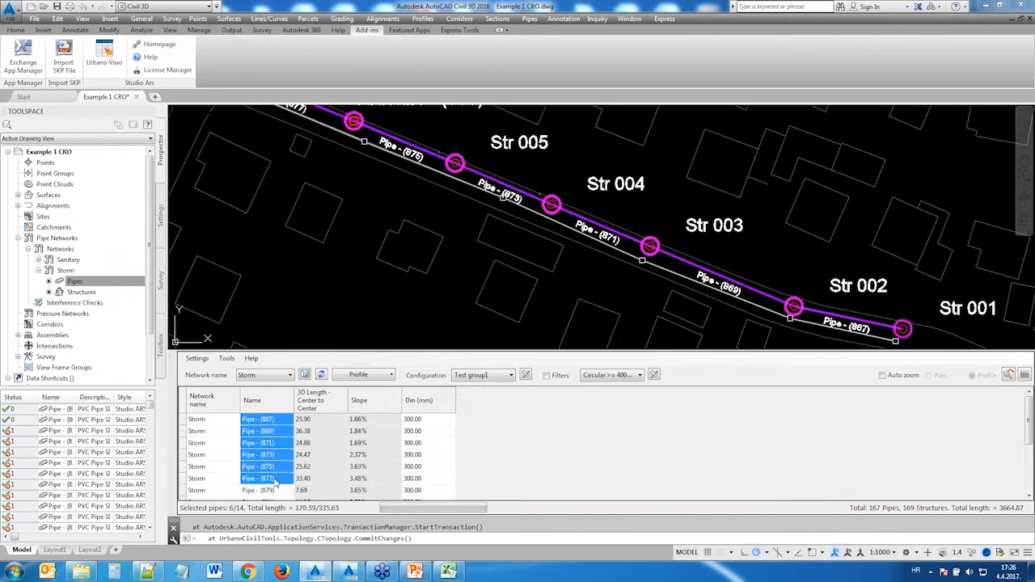
pyautogui.rightClick(275, 480)
pyautogui.click(319, 443)
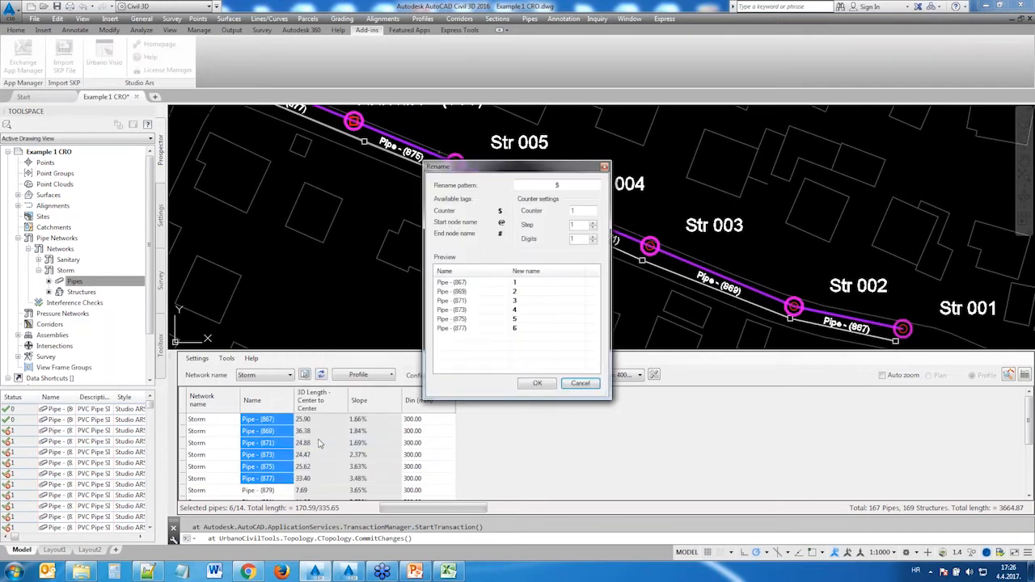
pyautogui.click(554, 184)
pyautogui.write('Pipe ')
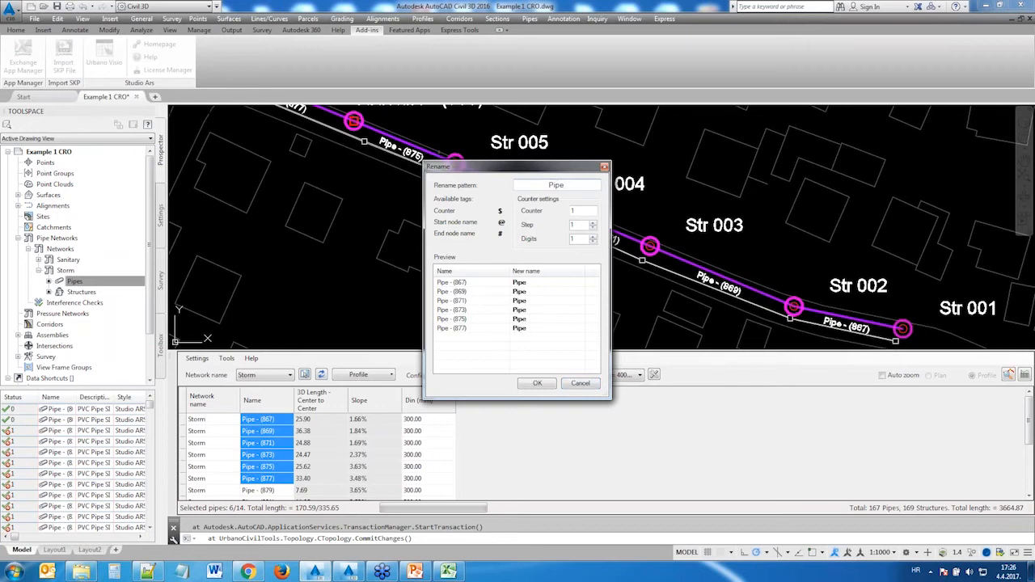
pyautogui.write('@ - #')
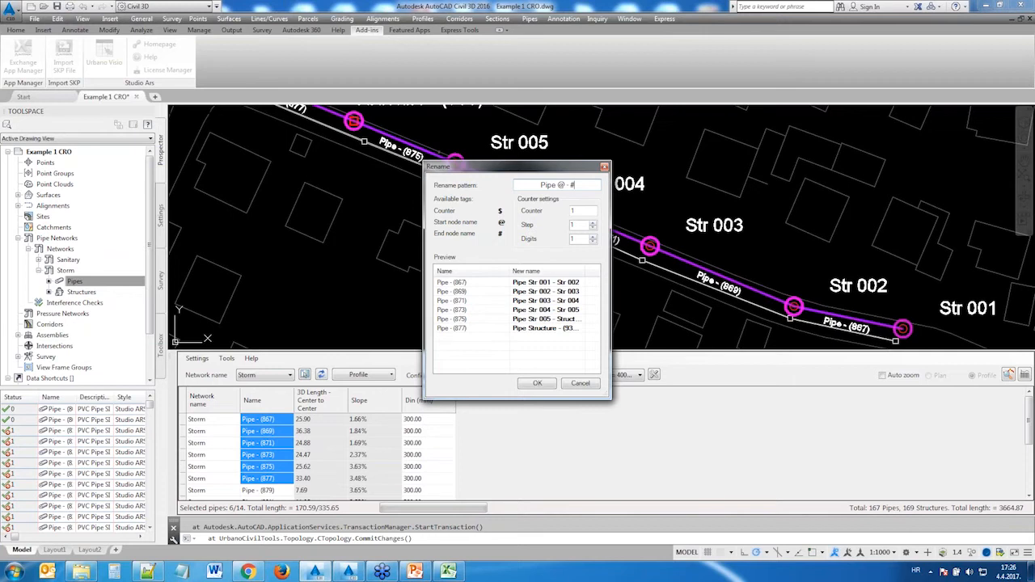
pyautogui.moveTo(582, 184); pyautogui.dragTo(518, 188)
pyautogui.click(537, 383)
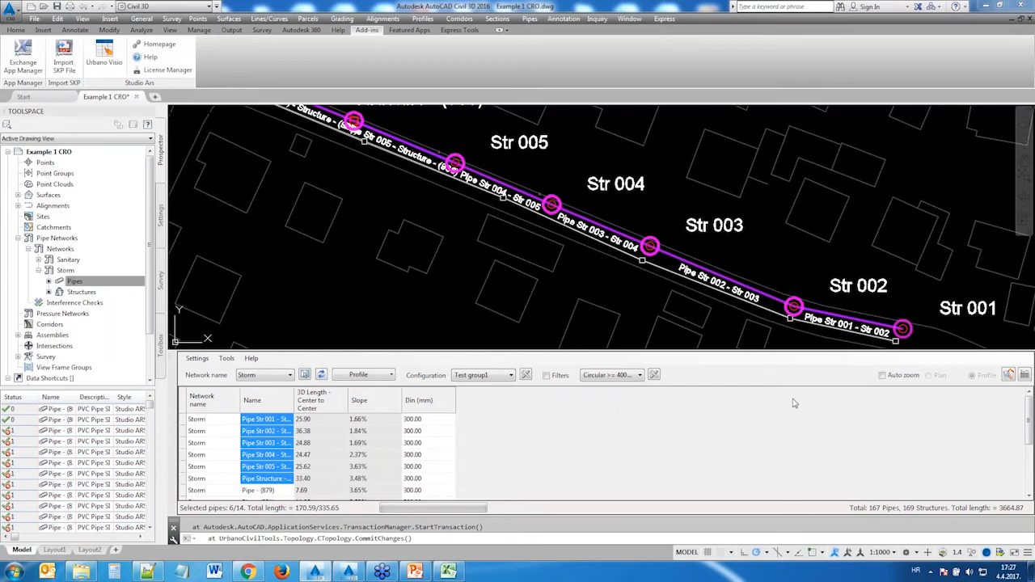
# Step: Examine the renamed pipe labels between Str 001 and Str 003 in the plan
pyautogui.scroll(4, 872, 305)
pyautogui.moveTo(872, 305); pyautogui.dragTo(865, 186, button='middle')
pyautogui.scroll(-2, 834, 228)
pyautogui.moveTo(835, 235); pyautogui.dragTo(738, 243, button='middle')
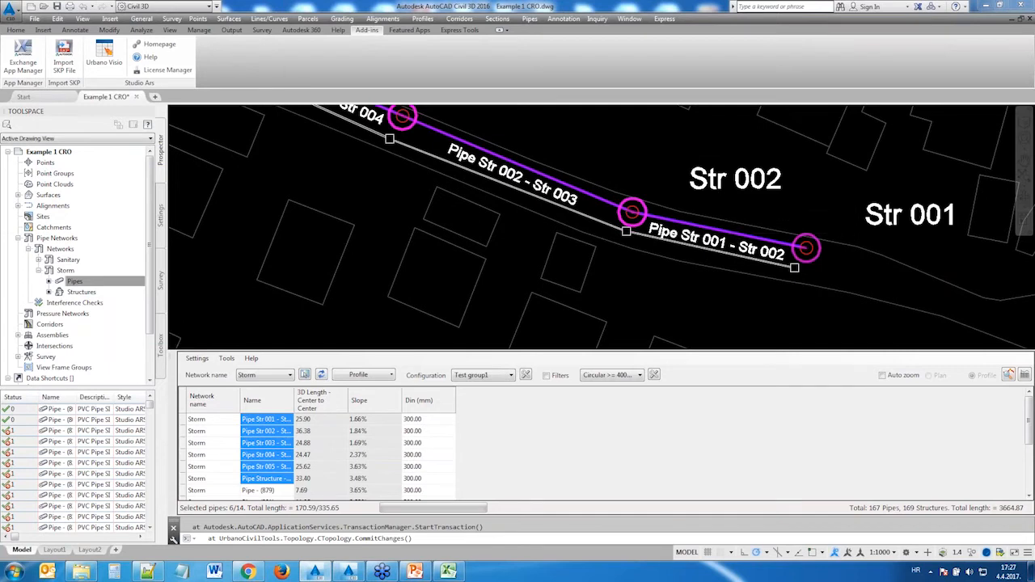
# Step: List Pipe - (894) through Pipe - (904) as an element sequence, starting from the eastern end structure of the neighbouring northern branch
pyautogui.scroll(-6, 690, 177)
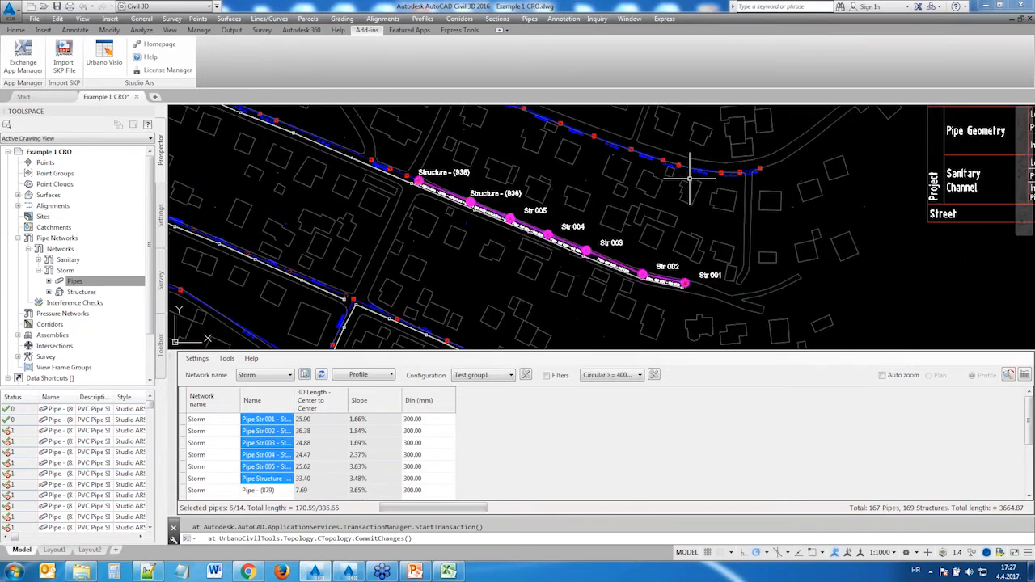
pyautogui.scroll(6, 690, 176)
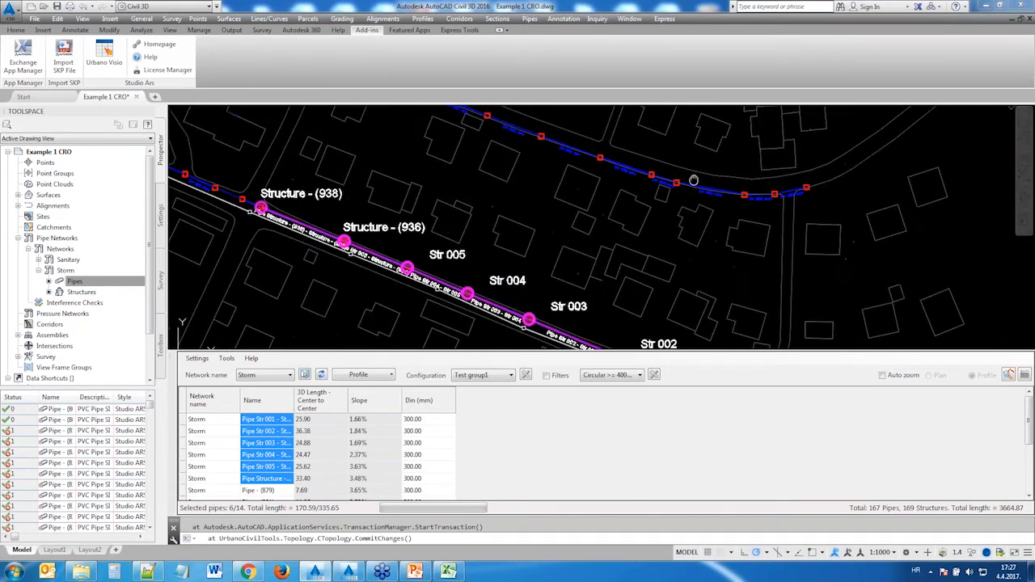
pyautogui.click(392, 375)
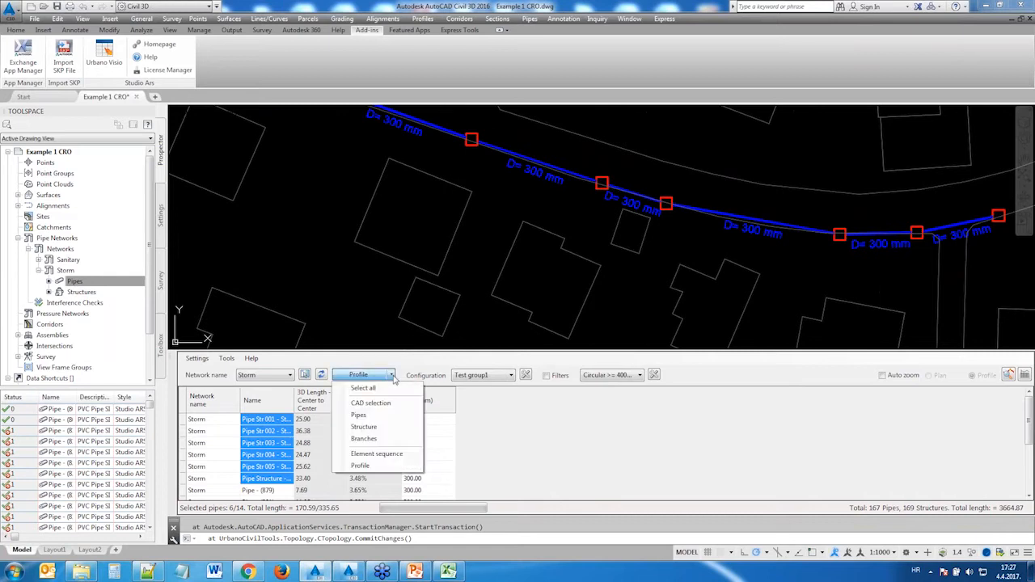
pyautogui.click(377, 454)
pyautogui.click(998, 215)
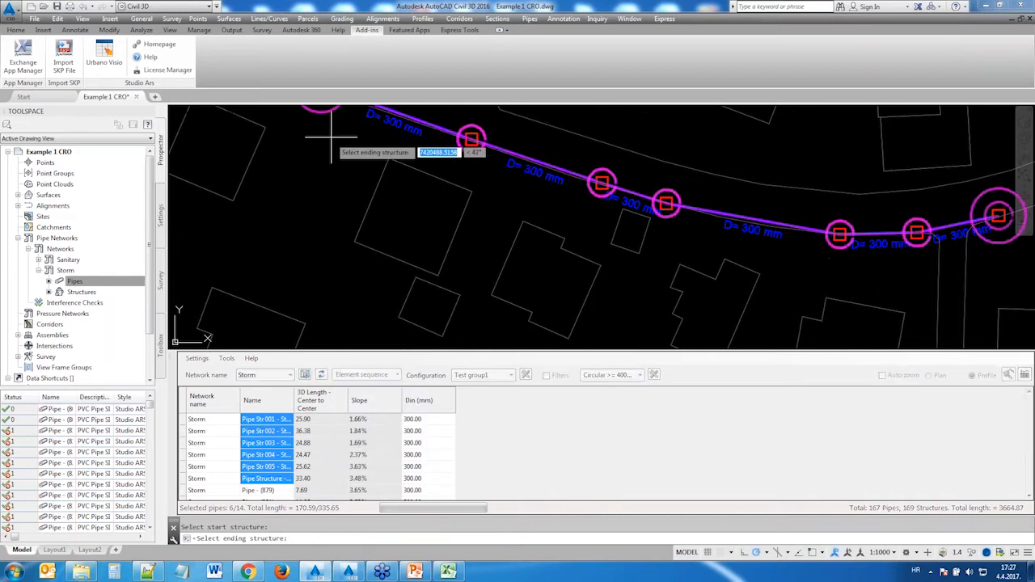
pyautogui.click(472, 138)
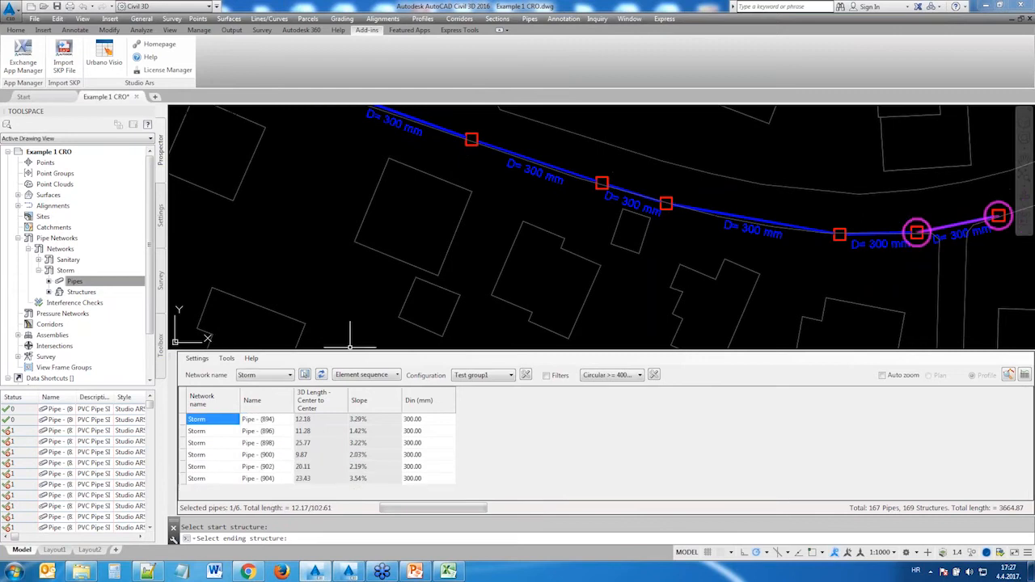
# Step: Change all six pipes in the sequence to the 250 mm PVC Pipe from the PVC Pipe SI catalog
pyautogui.click(424, 421)
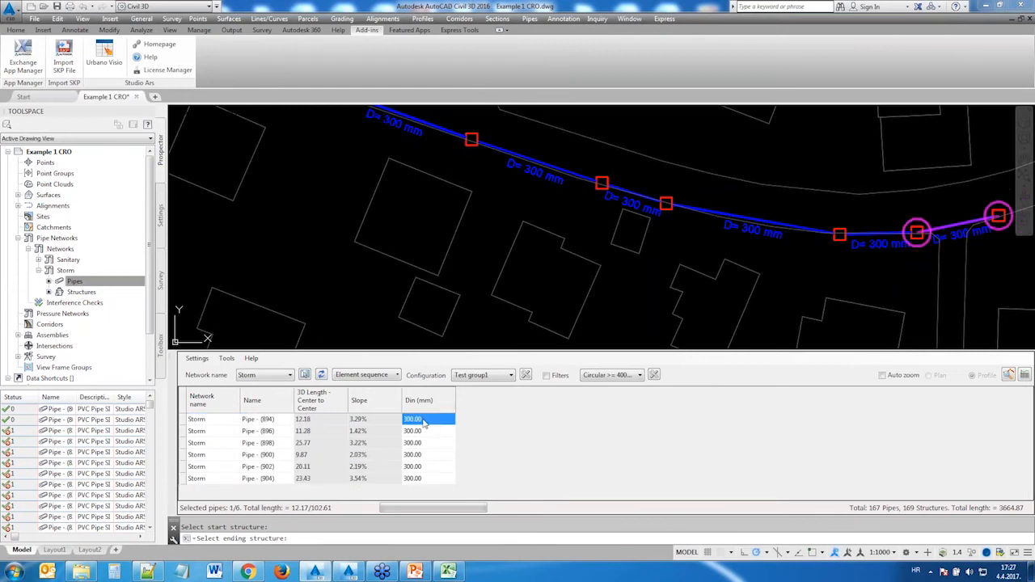
pyautogui.rightClick(425, 422)
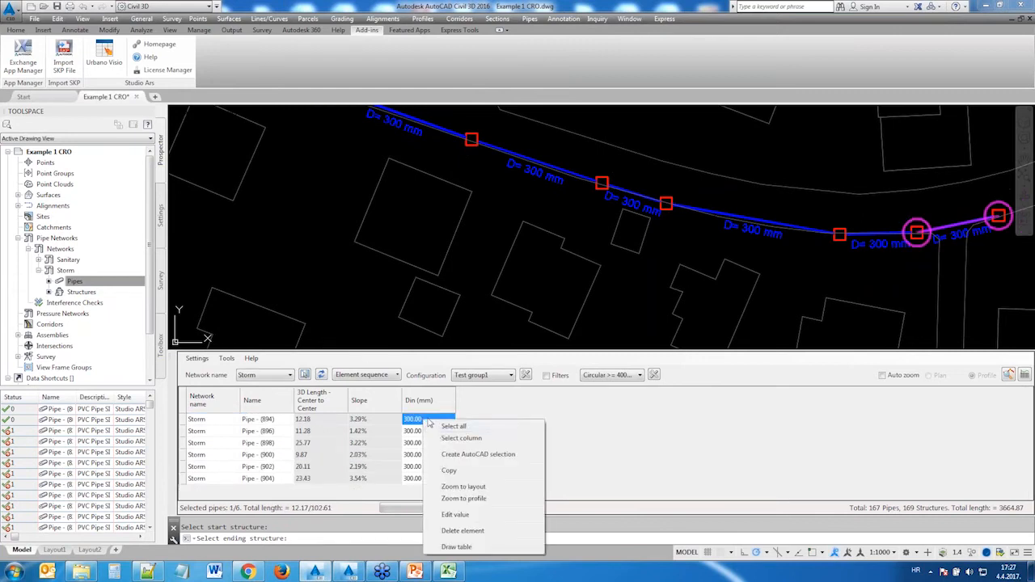
pyautogui.click(448, 441)
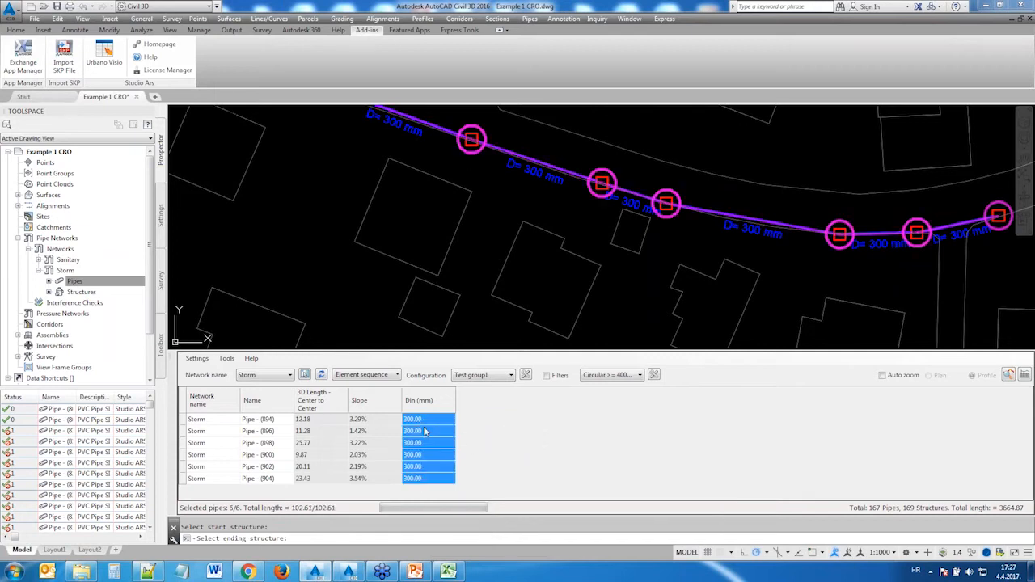
pyautogui.rightClick(426, 428)
pyautogui.click(458, 388)
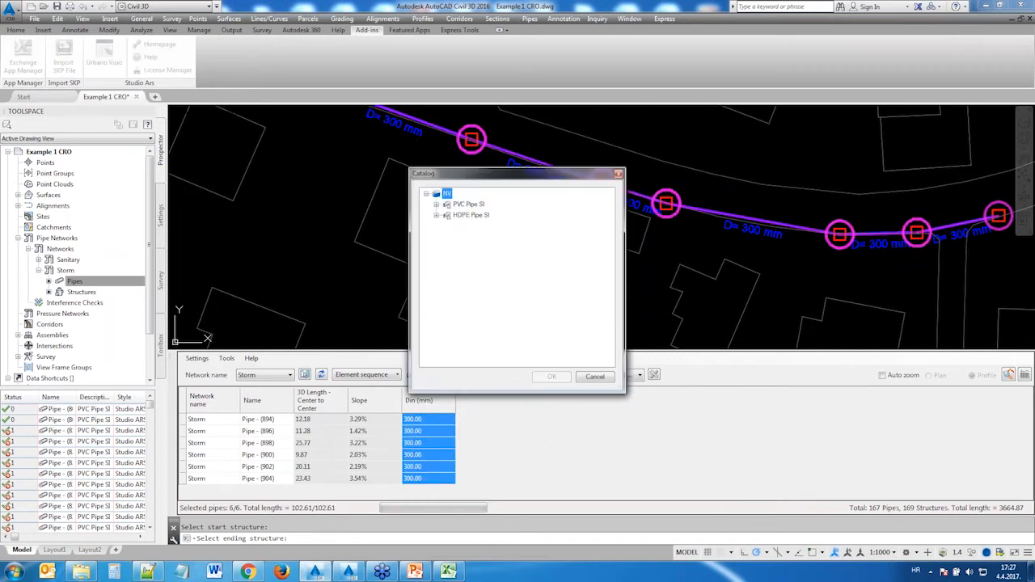
pyautogui.click(437, 205)
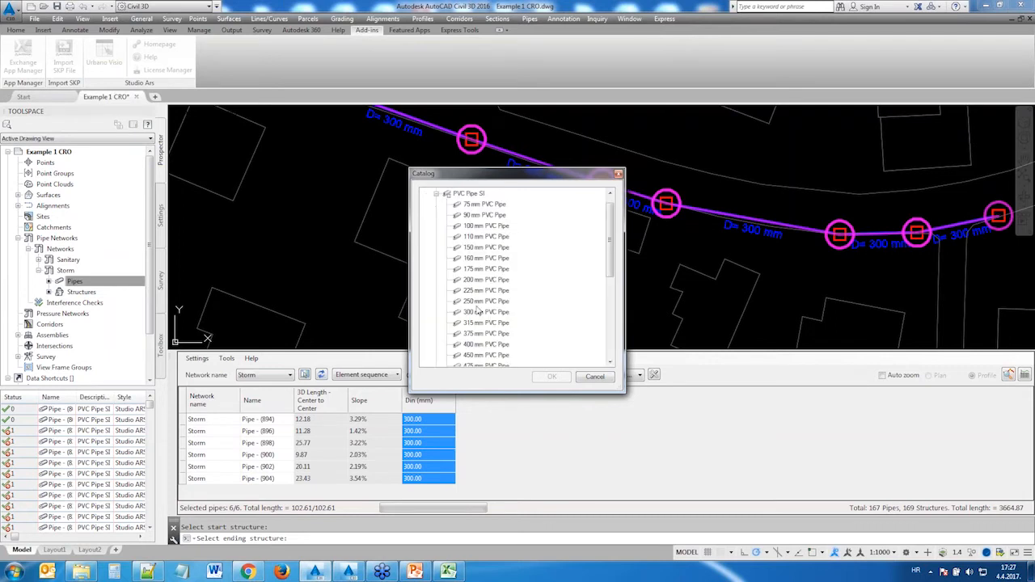
pyautogui.click(469, 302)
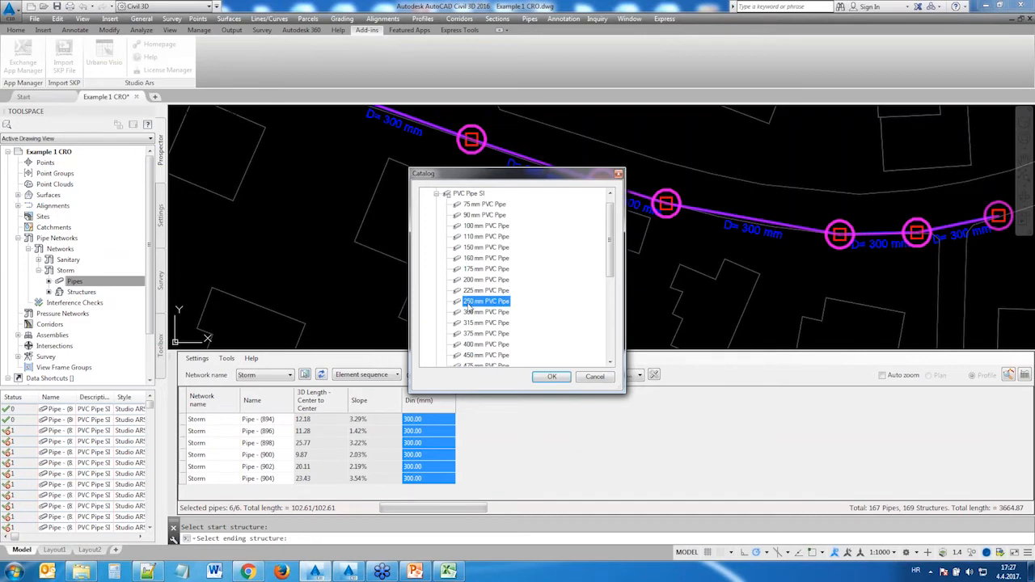
pyautogui.click(550, 377)
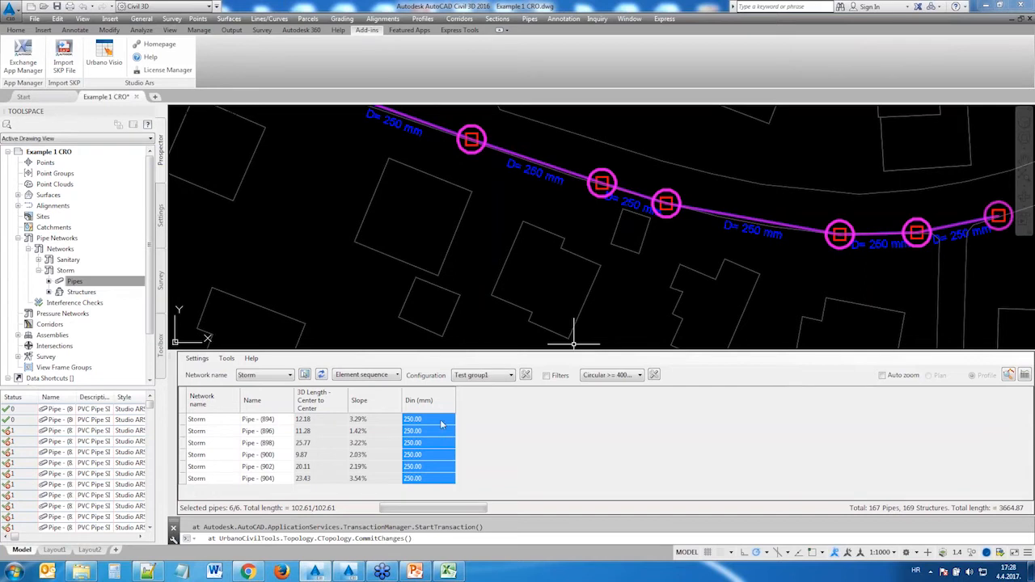
# Step: Examine the diameter labels of the changed pipes along the northern branch in the plan
pyautogui.scroll(4, 770, 230)
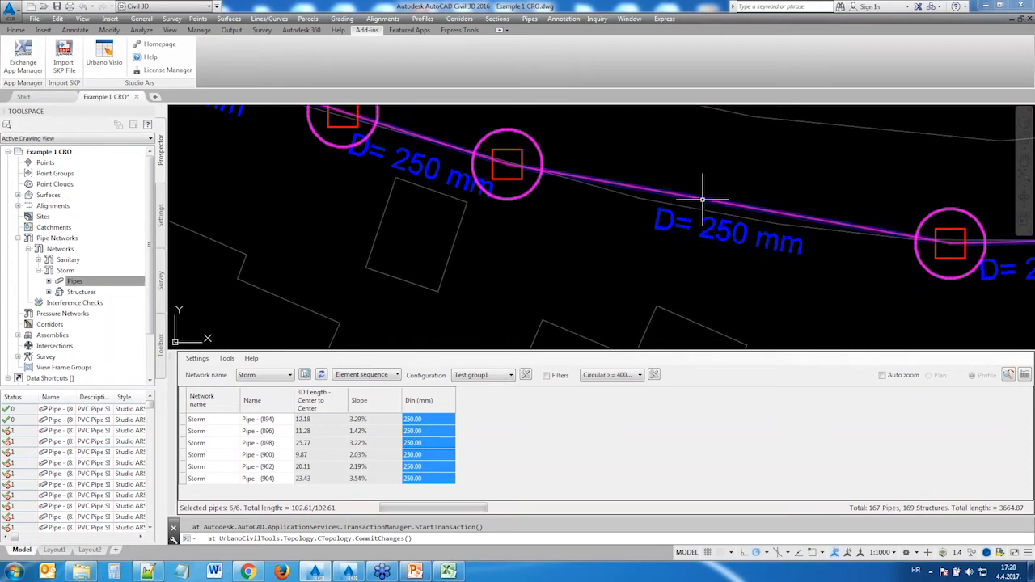
pyautogui.scroll(-2, 609, 207)
pyautogui.scroll(-3, 591, 214)
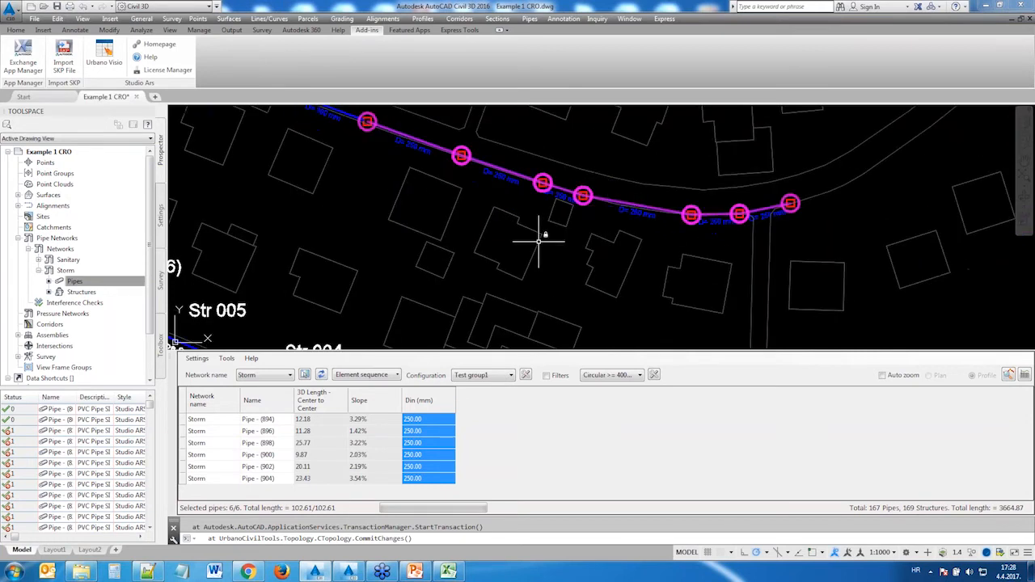
pyautogui.scroll(-2, 533, 240)
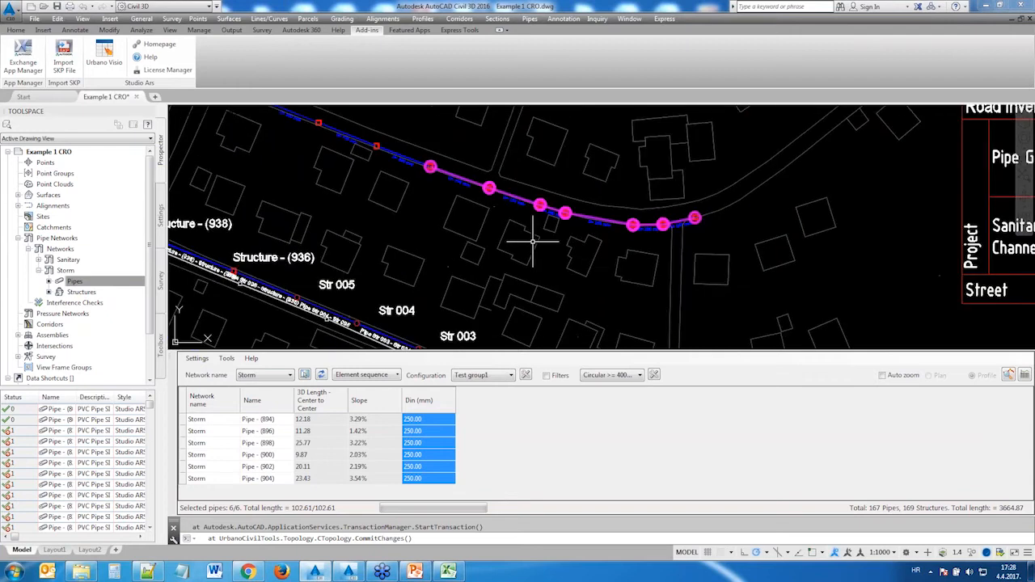
# Step: List Pipe - (828) through Pipe - (836) as an element sequence, from the eastern to the western end of the stretch labelled ???
pyautogui.scroll(-2, 533, 241)
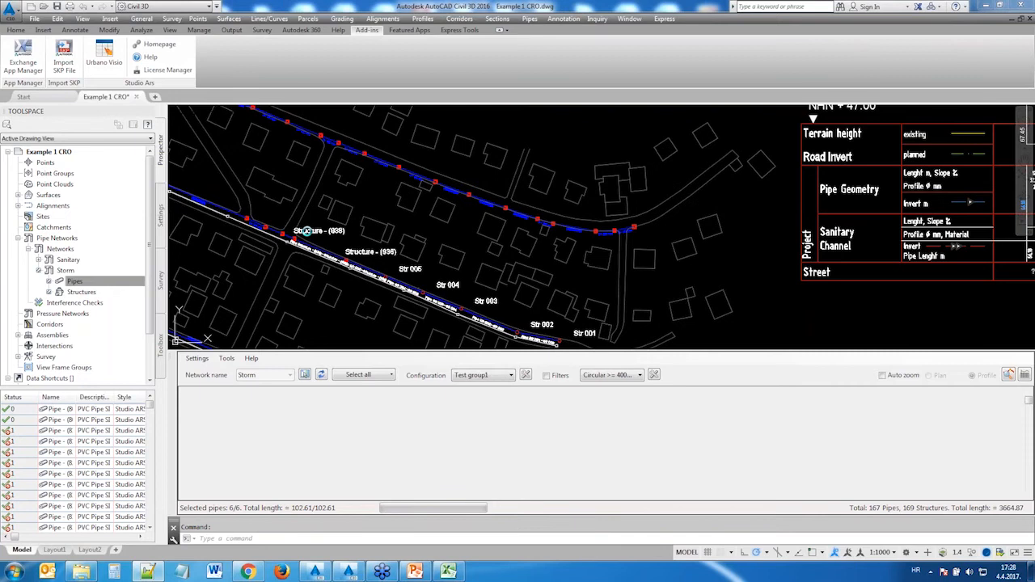
pyautogui.scroll(-2, 306, 232)
pyautogui.moveTo(274, 248)
pyautogui.mouseDown(button='middle')
pyautogui.moveTo(307, 238)
pyautogui.moveTo(431, 249)
pyautogui.mouseUp(button='middle')
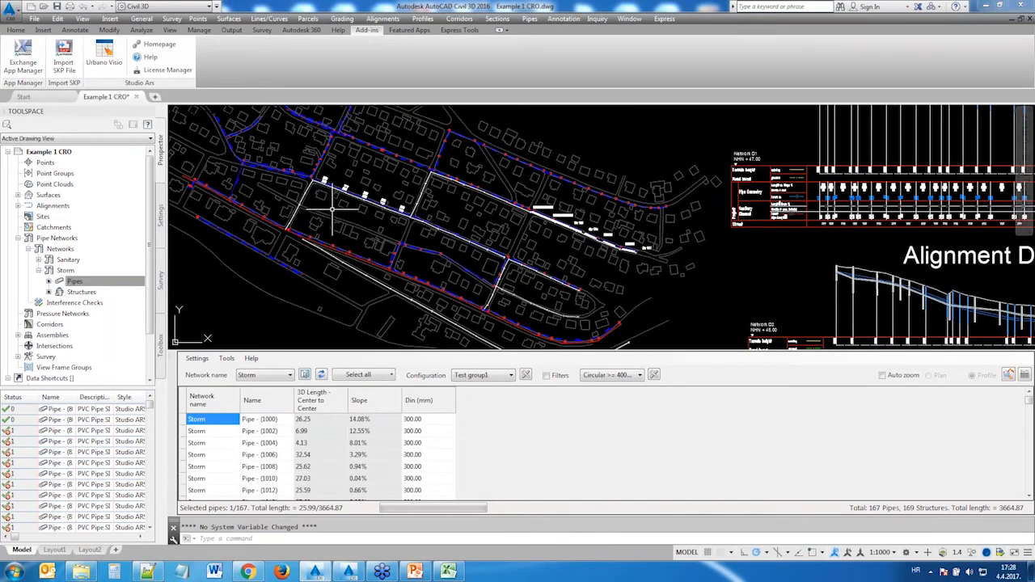
pyautogui.scroll(4, 332, 209)
pyautogui.moveTo(331, 209); pyautogui.dragTo(449, 233, button='middle')
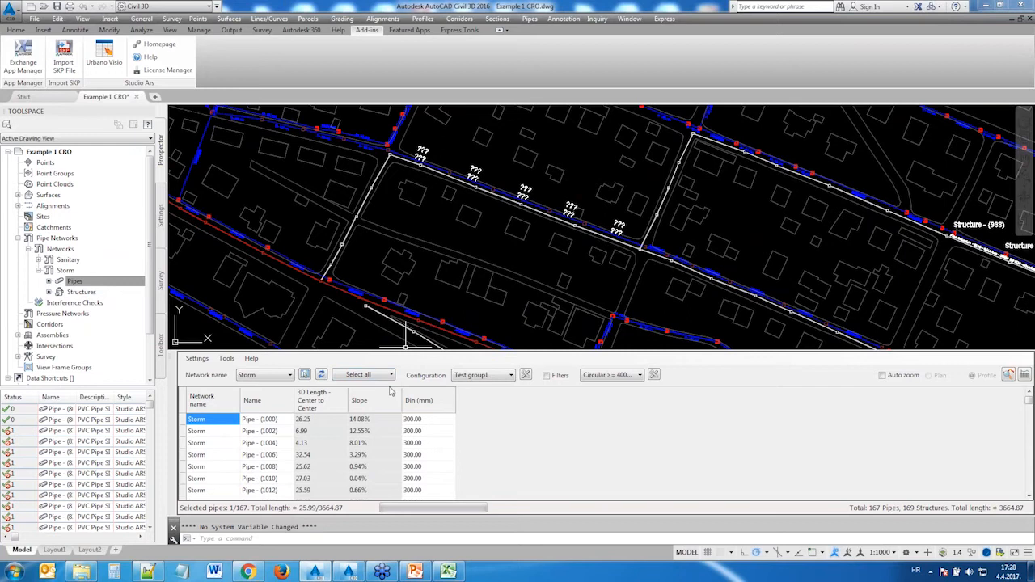
pyautogui.click(392, 376)
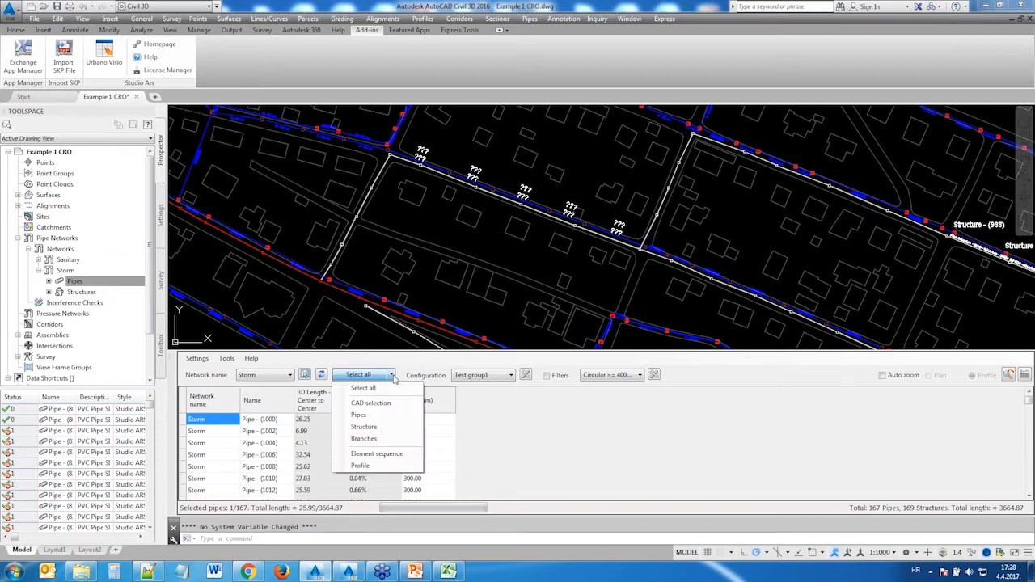
pyautogui.click(380, 454)
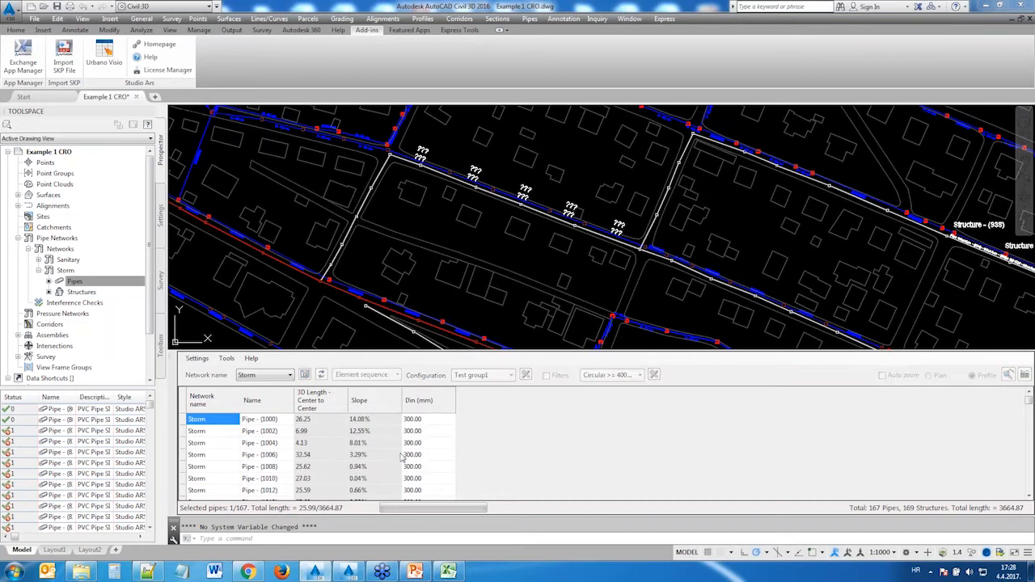
pyautogui.click(647, 246)
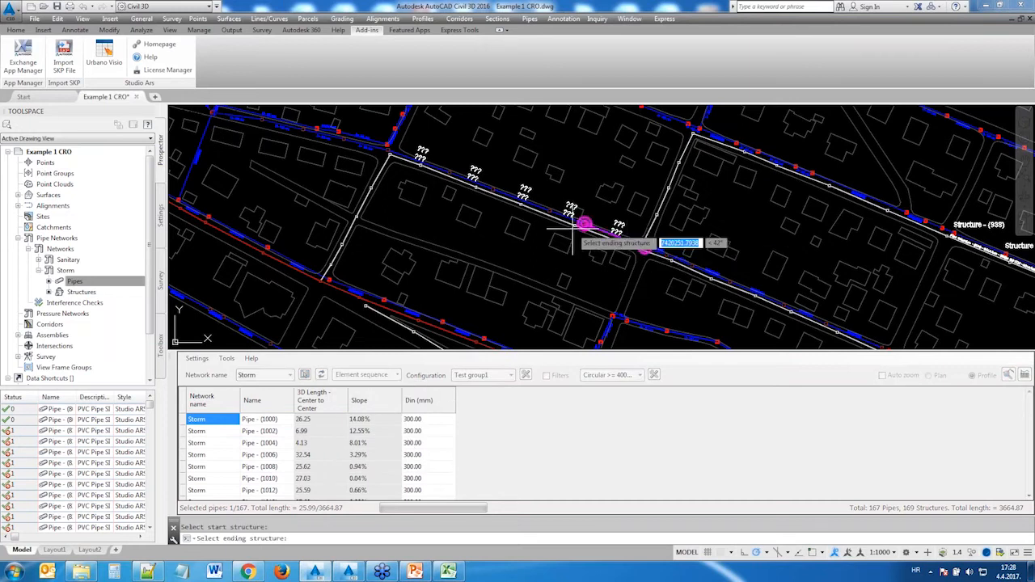
pyautogui.click(410, 159)
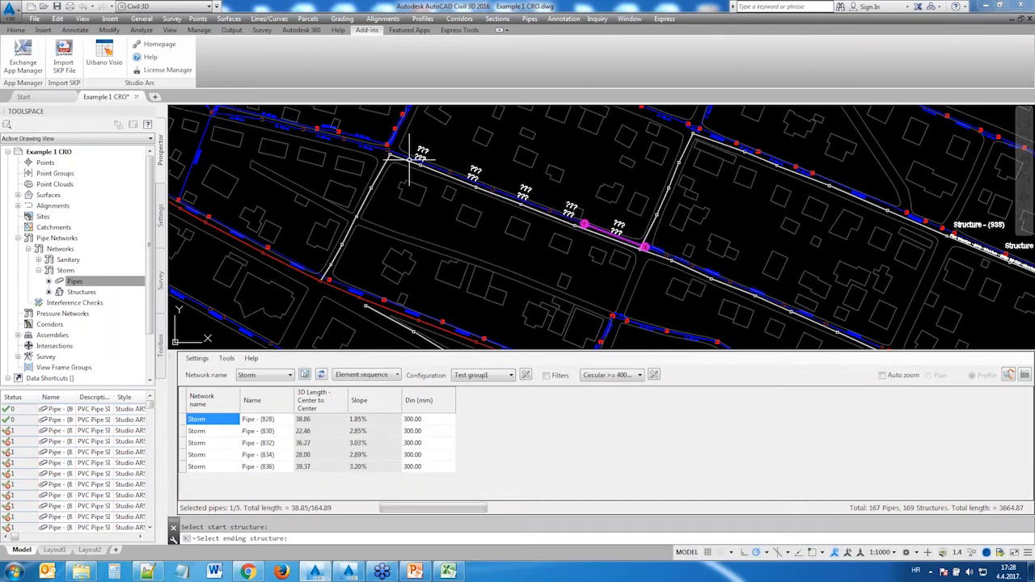
# Step: Add the Custom_Category and Custom_Street part data to the Test group1 pipe configuration and apply it to the listed pipes
pyautogui.click(528, 375)
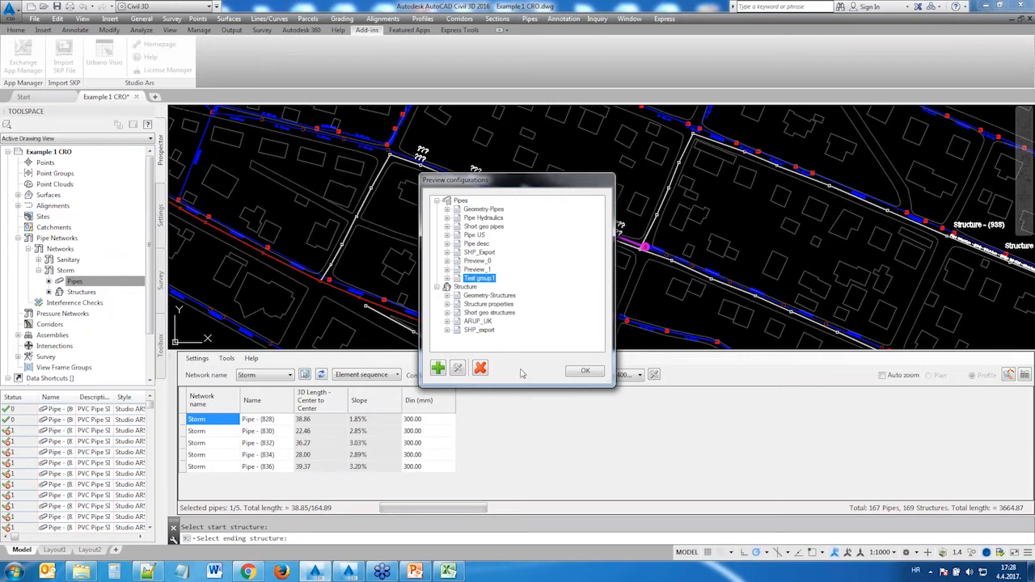
pyautogui.click(459, 369)
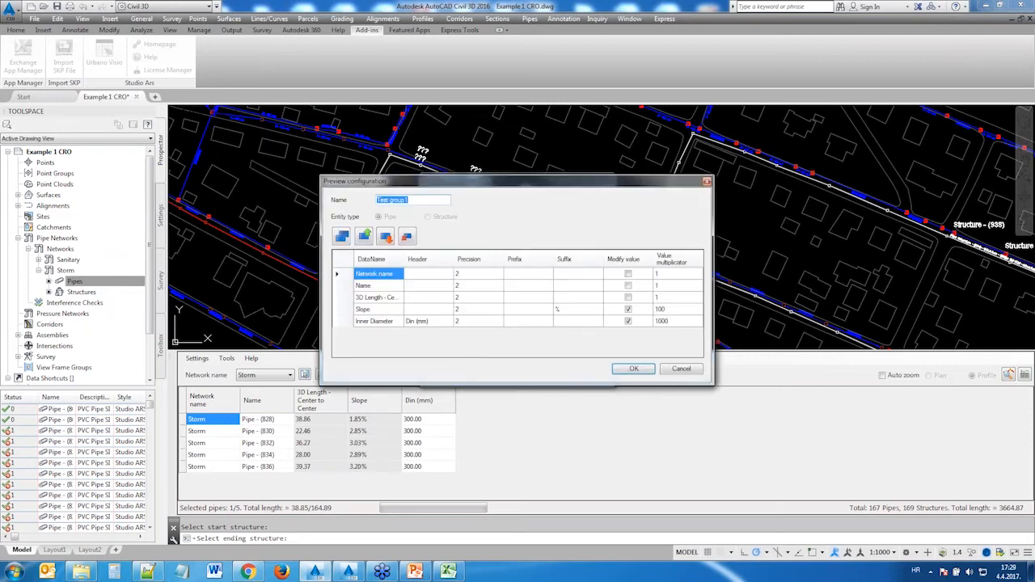
pyautogui.click(342, 237)
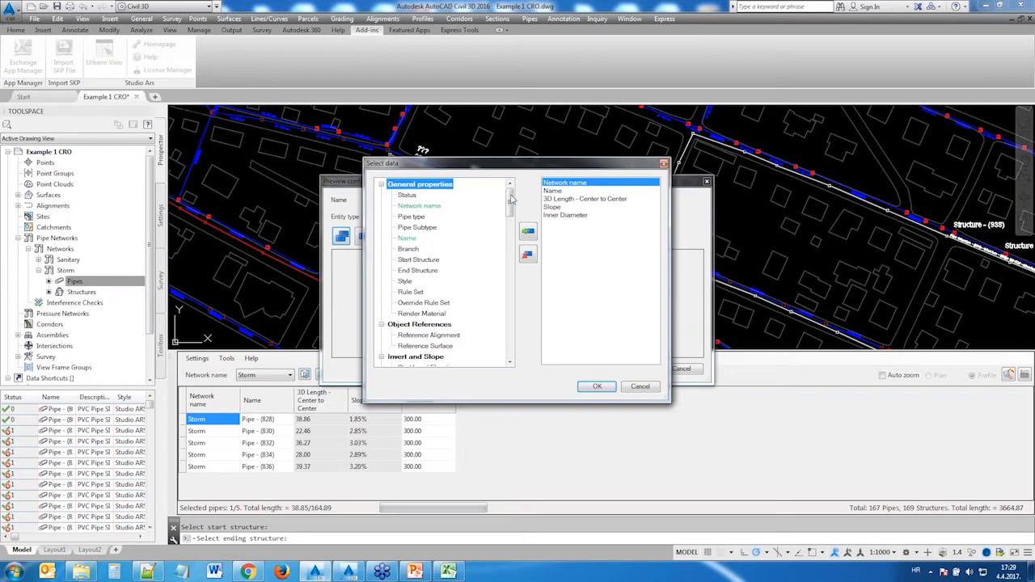
pyautogui.moveTo(509, 203); pyautogui.dragTo(497, 354)
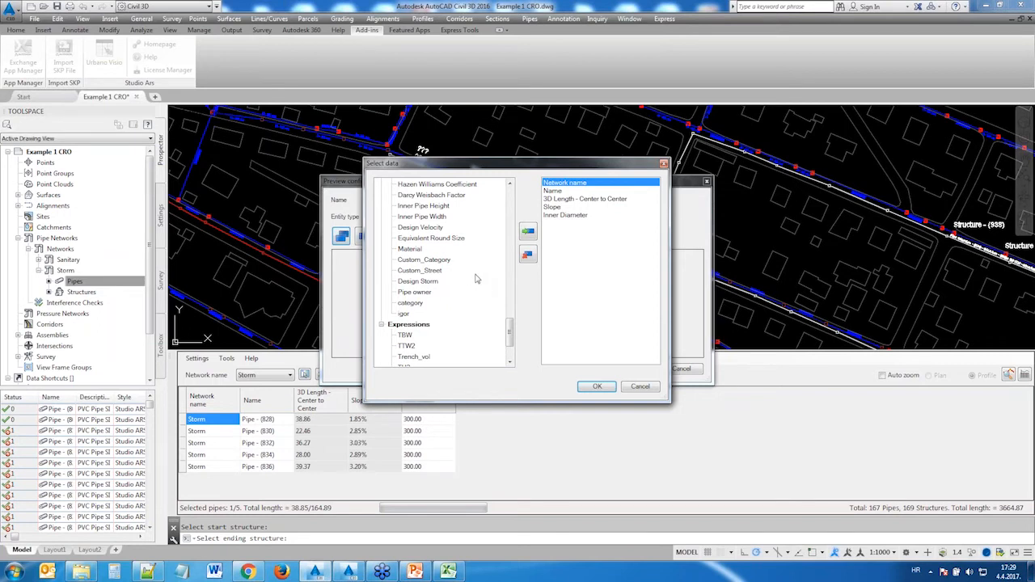
pyautogui.click(430, 261)
pyautogui.doubleClick(428, 262)
pyautogui.doubleClick(426, 272)
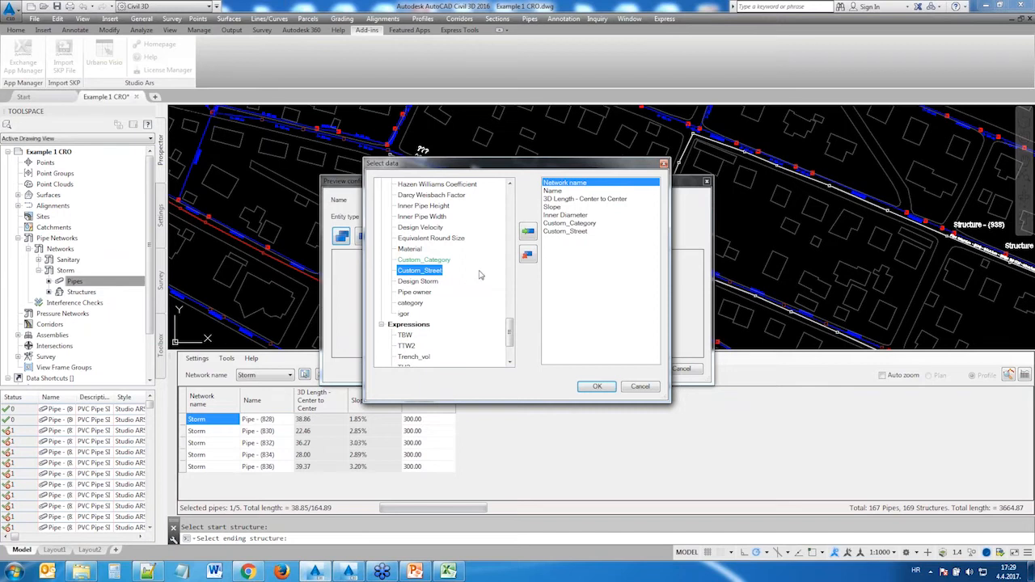
pyautogui.moveTo(510, 333); pyautogui.dragTo(511, 315)
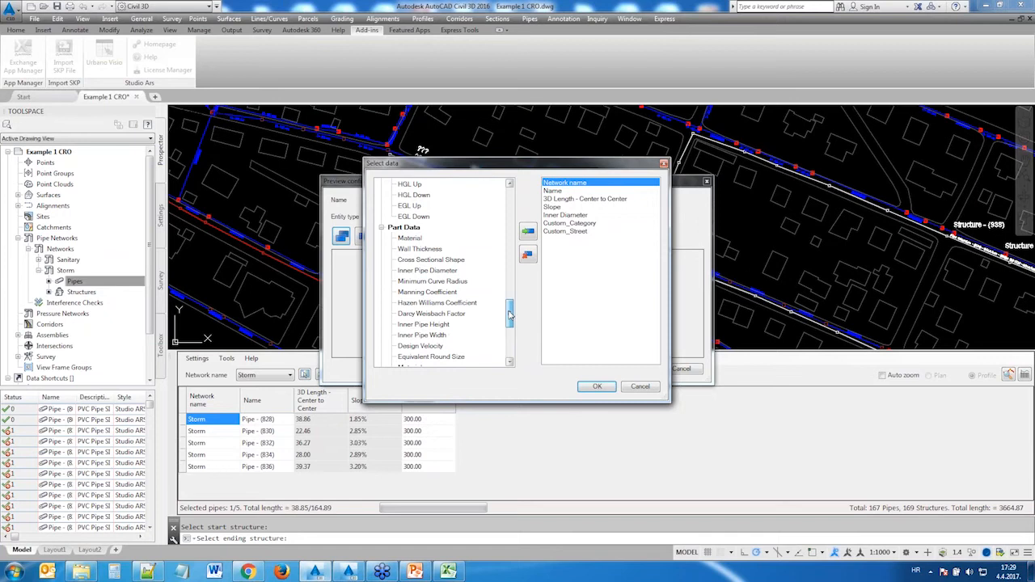
pyautogui.moveTo(510, 315); pyautogui.dragTo(508, 332)
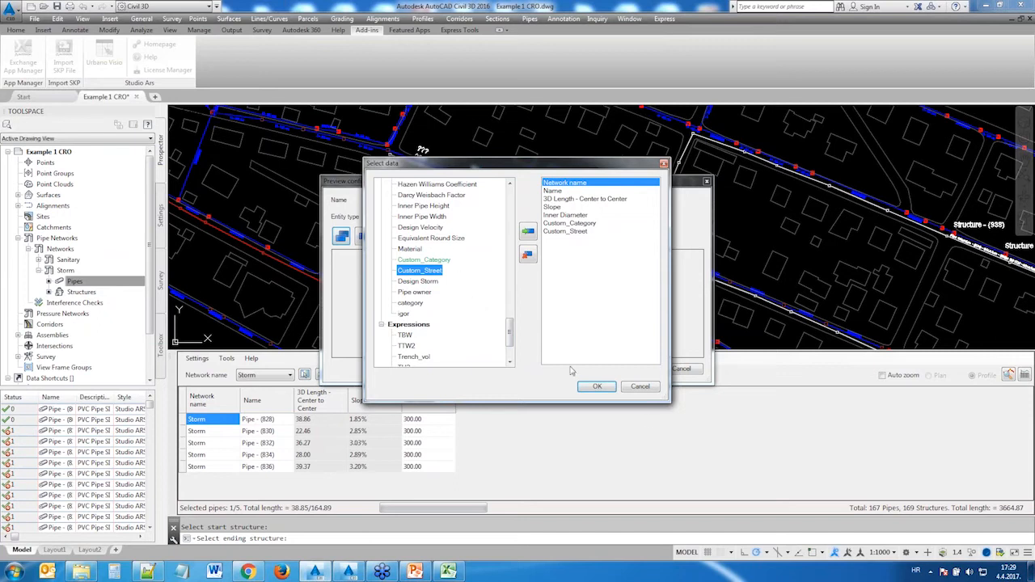
pyautogui.click(597, 388)
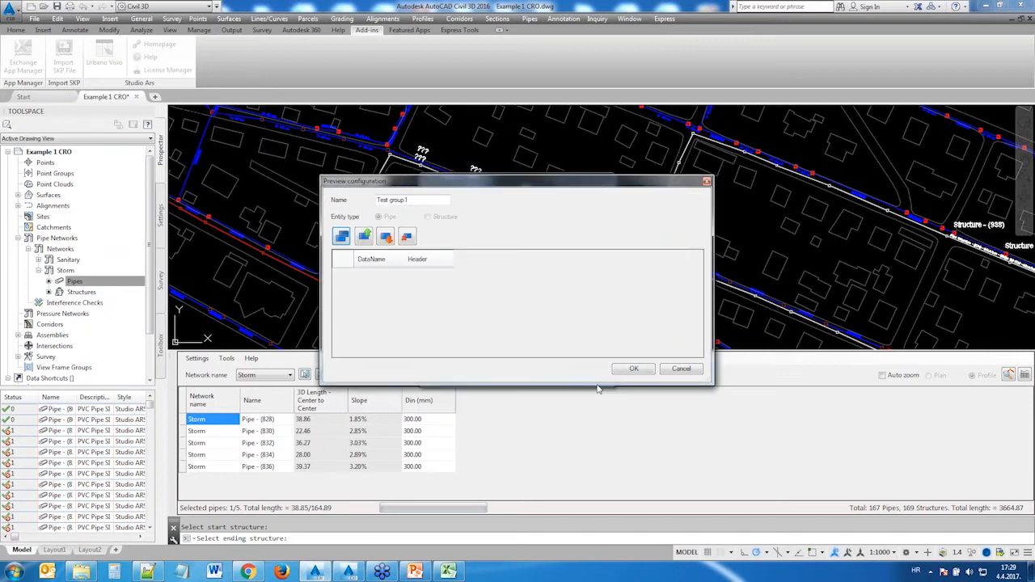
pyautogui.click(635, 370)
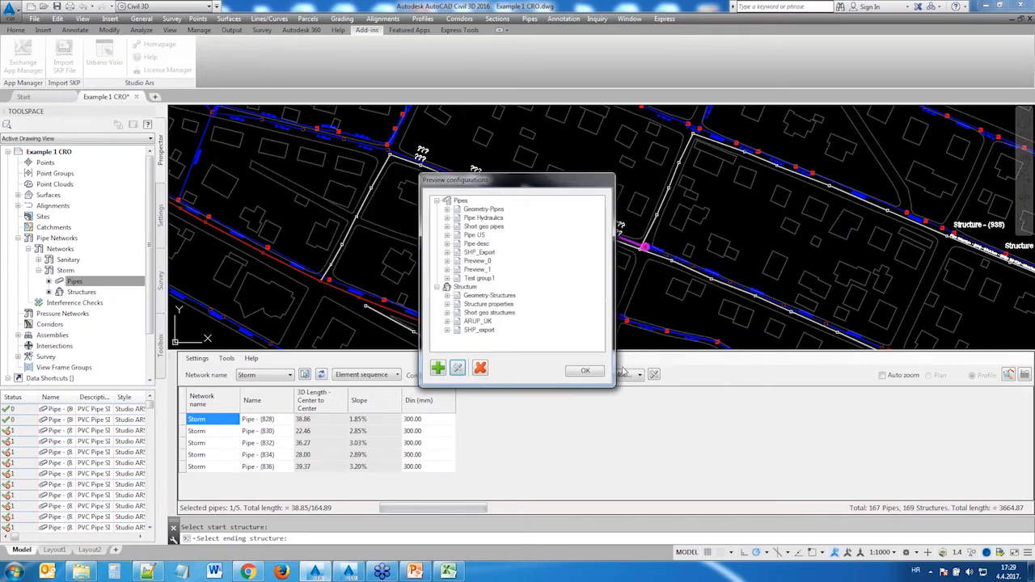
pyautogui.click(483, 278)
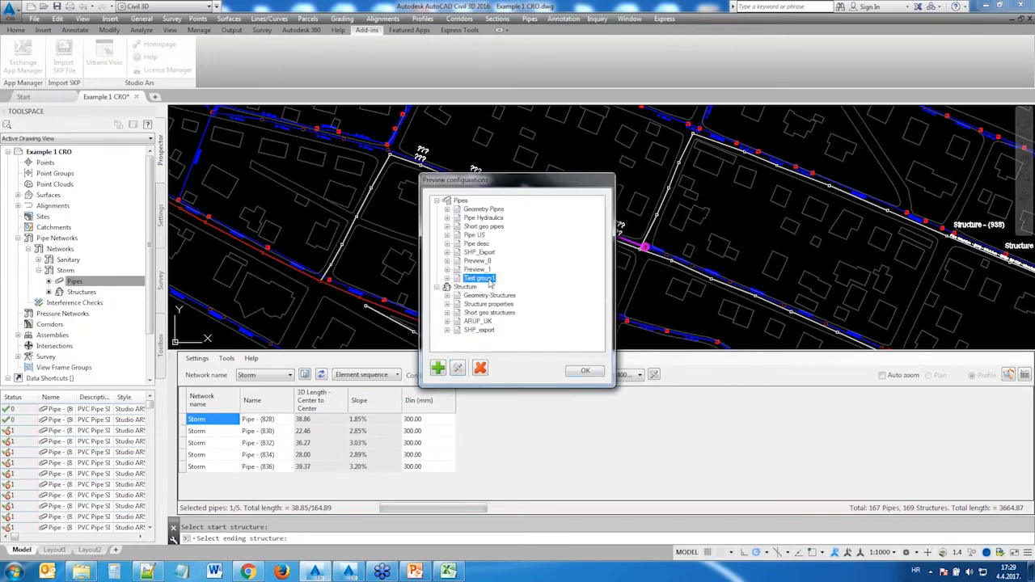
pyautogui.click(585, 371)
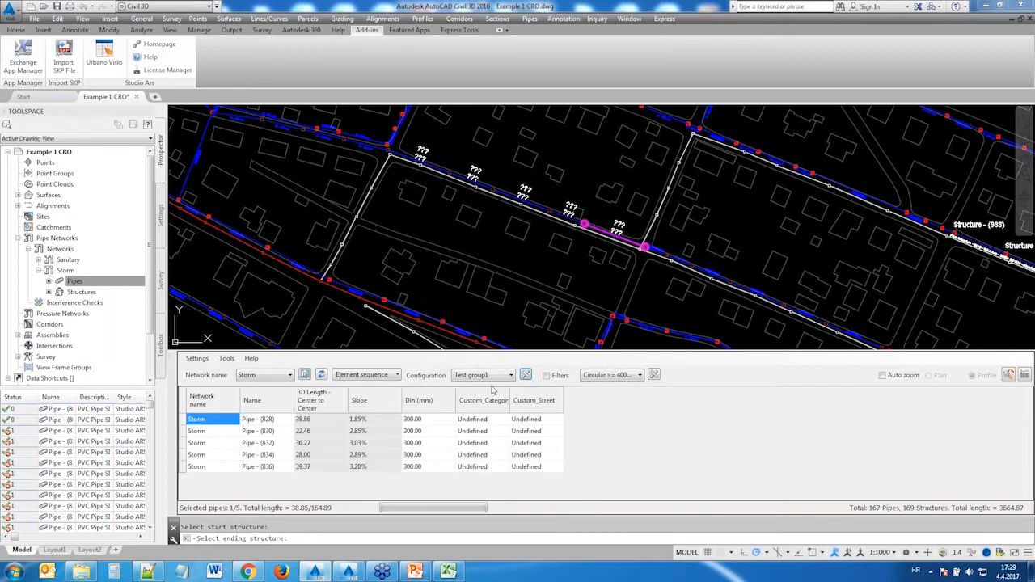
# Step: Widen the Custom_Category column and set Custom_Street to "Main str." for all five listed Storm pipes
pyautogui.moveTo(511, 392); pyautogui.dragTo(584, 393)
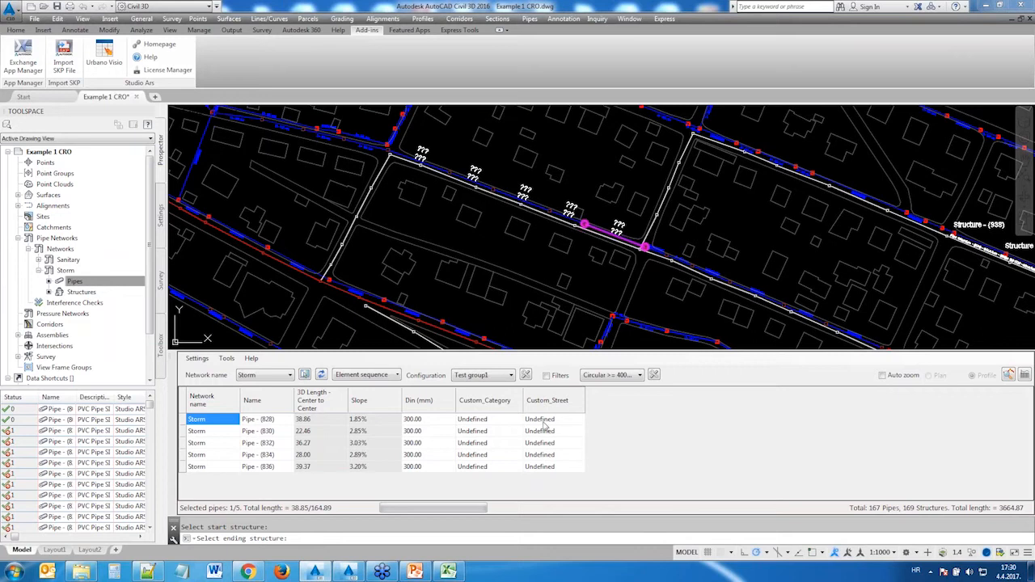
pyautogui.moveTo(545, 424)
pyautogui.mouseDown()
pyautogui.moveTo(563, 421)
pyautogui.moveTo(565, 463)
pyautogui.mouseUp()
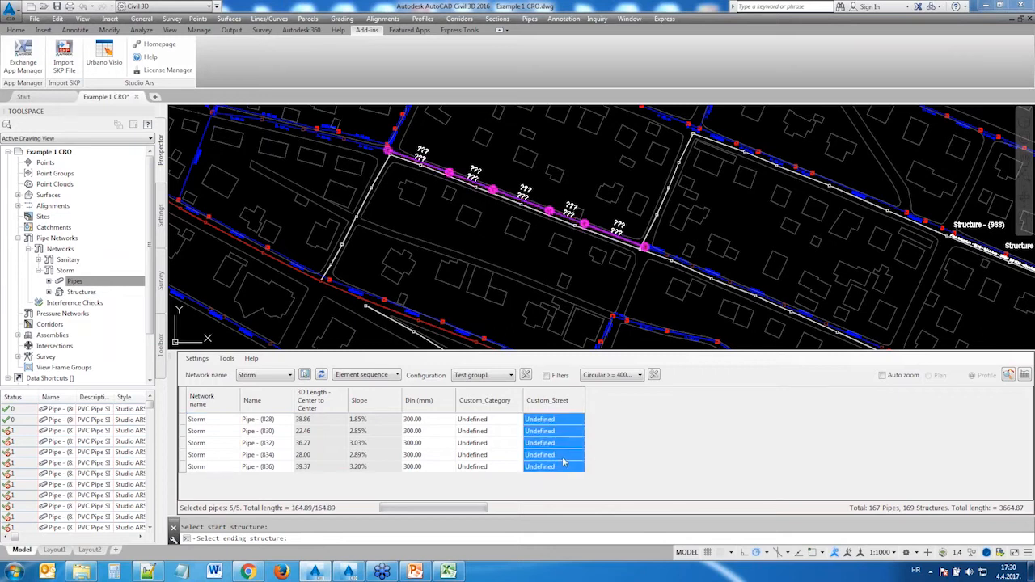
pyautogui.rightClick(564, 458)
pyautogui.click(593, 418)
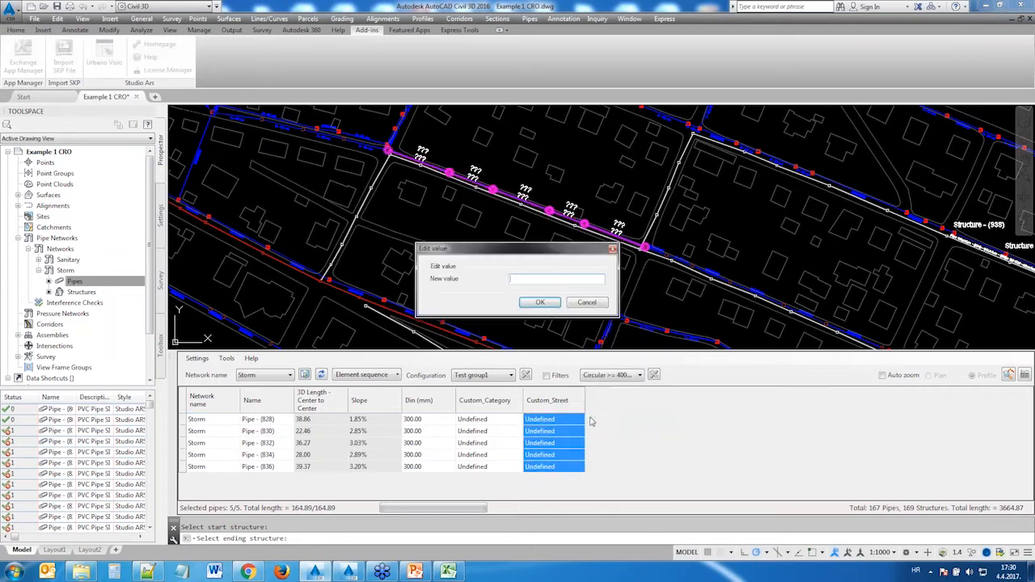
pyautogui.write('Main str')
pyautogui.press('Return')
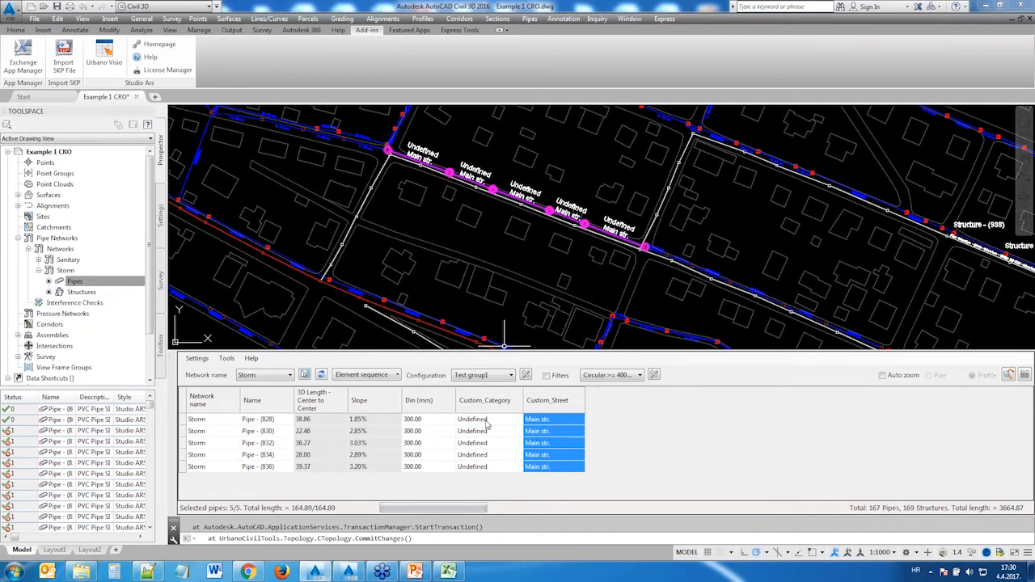
# Step: Set Custom_Category to "Existing" for all five listed Storm pipes
pyautogui.moveTo(488, 423); pyautogui.dragTo(490, 469)
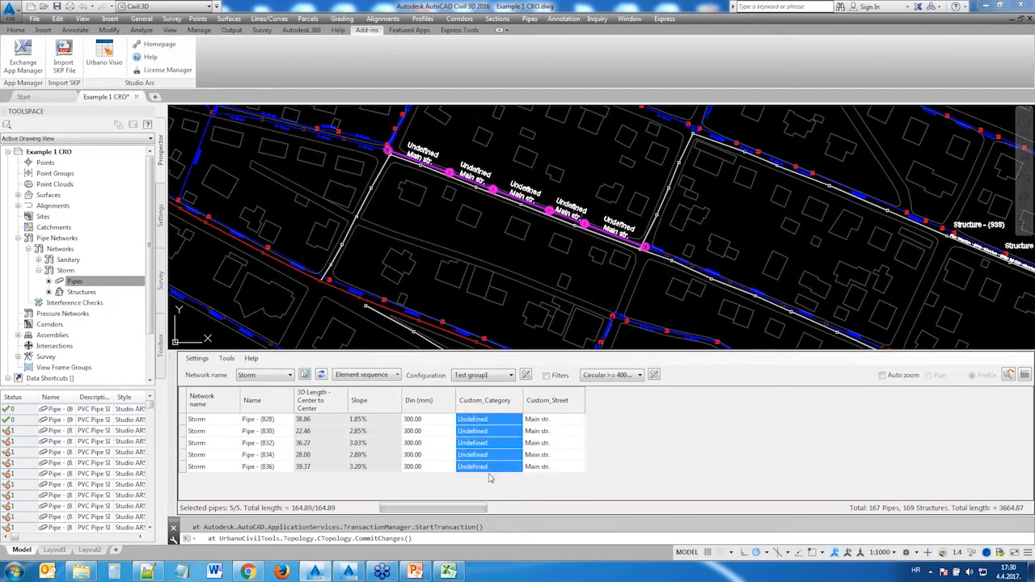
pyautogui.rightClick(490, 467)
pyautogui.click(529, 423)
pyautogui.write('Existing')
pyautogui.press('Return')
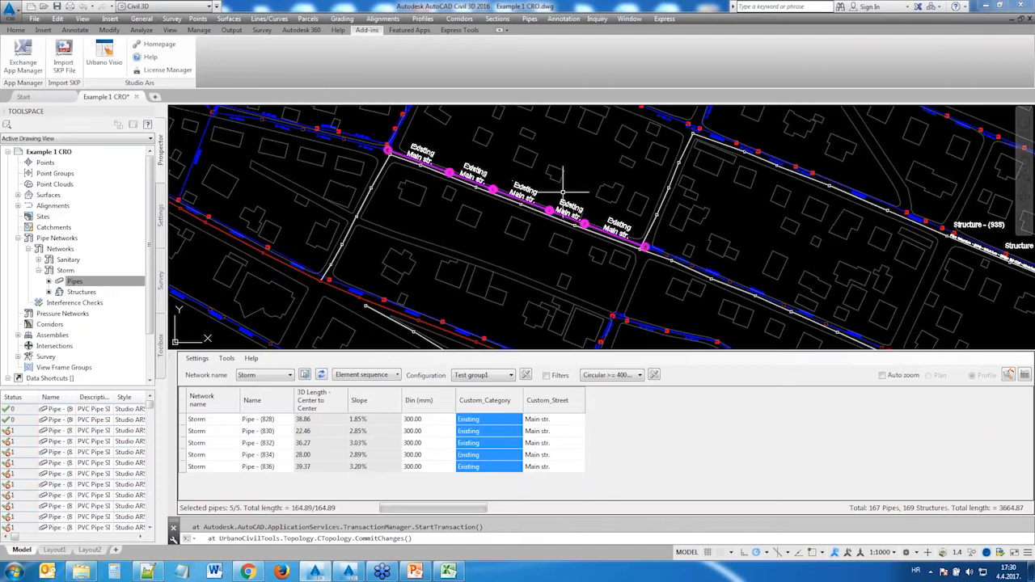
# Step: Draw a table of all five listed pipes in the drawing, in the free area below the labelled pipe run
pyautogui.scroll(5, 555, 180)
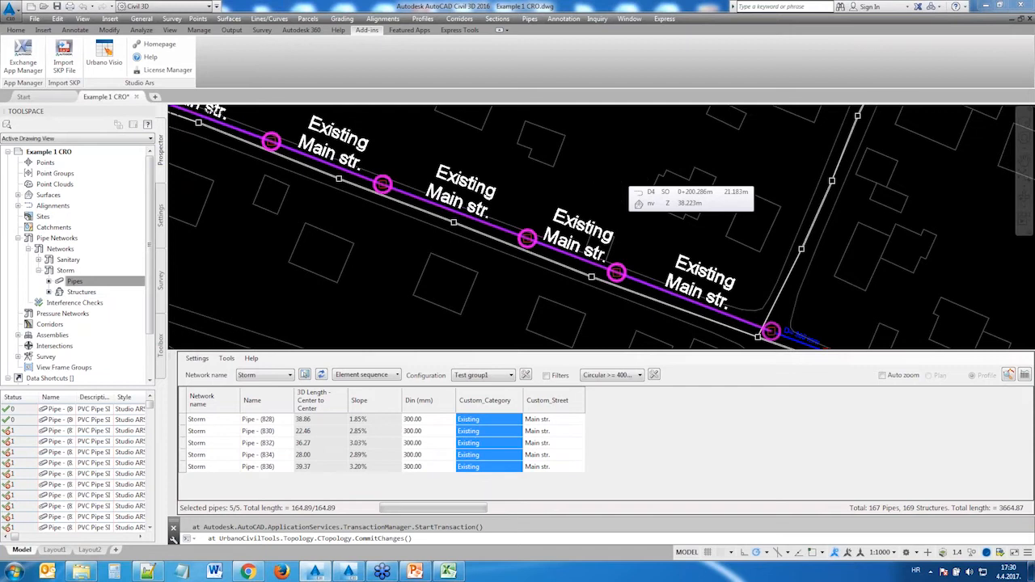
pyautogui.scroll(-2, 636, 162)
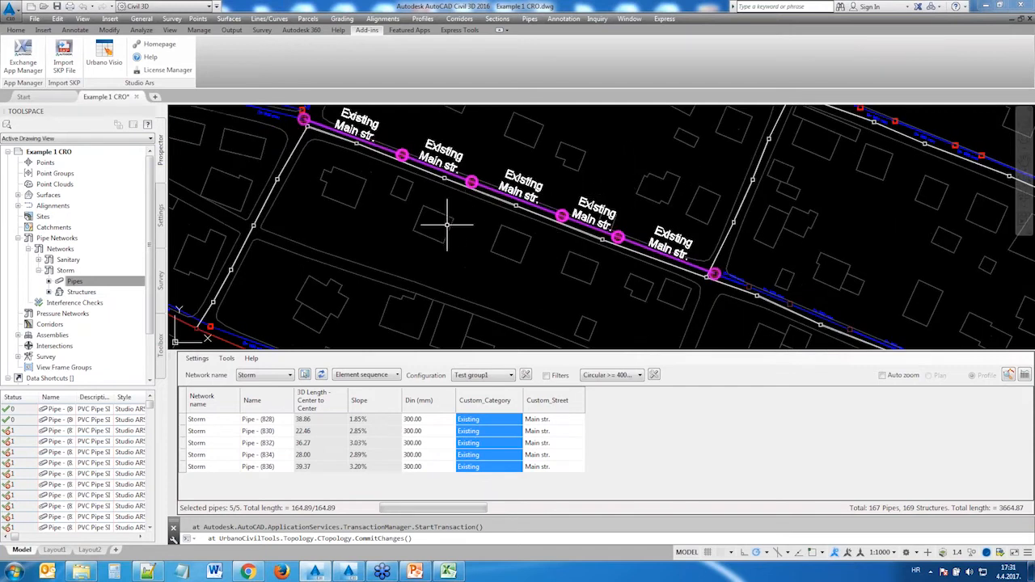
pyautogui.scroll(-2, 468, 231)
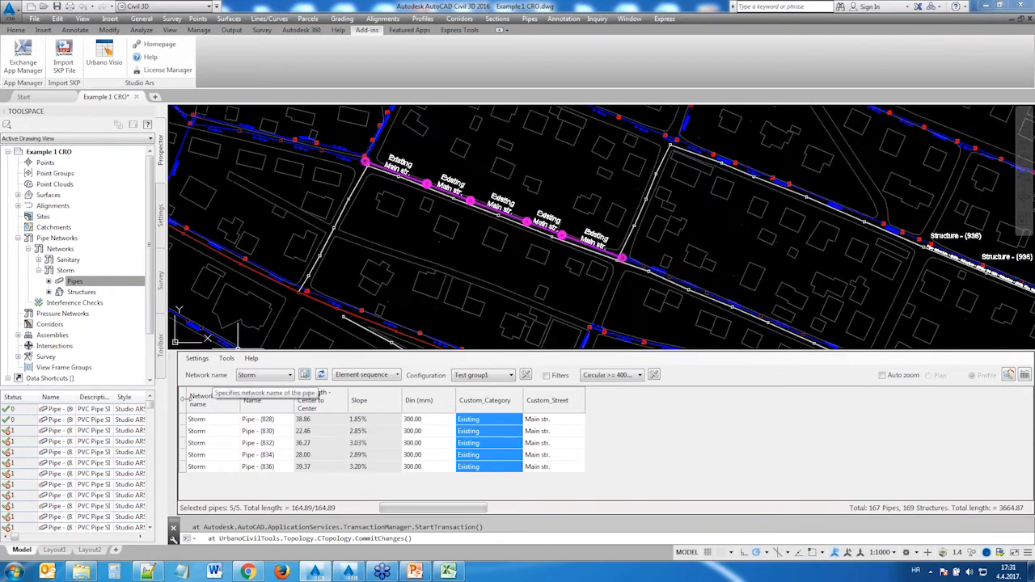
pyautogui.click(183, 400)
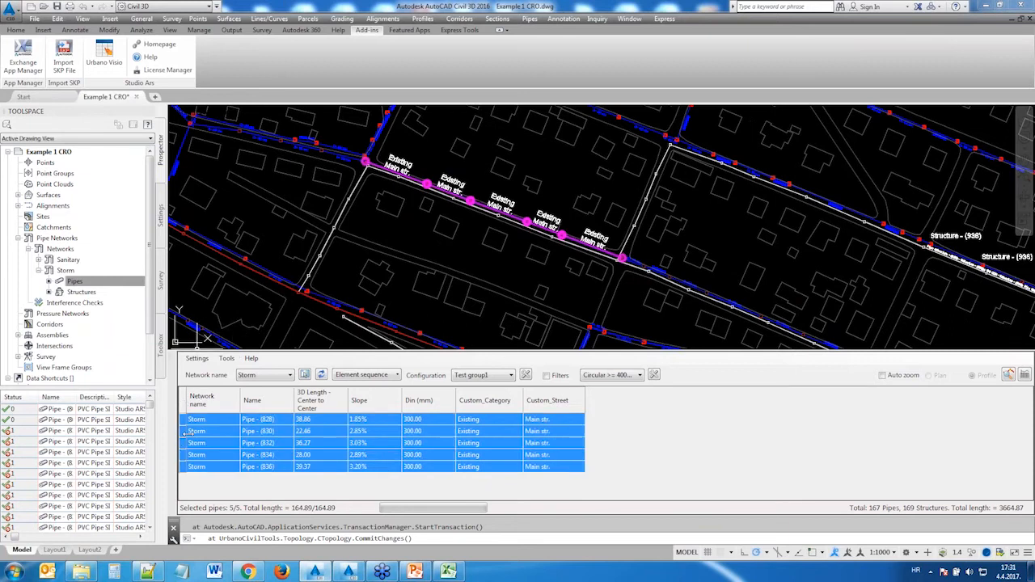
pyautogui.rightClick(328, 439)
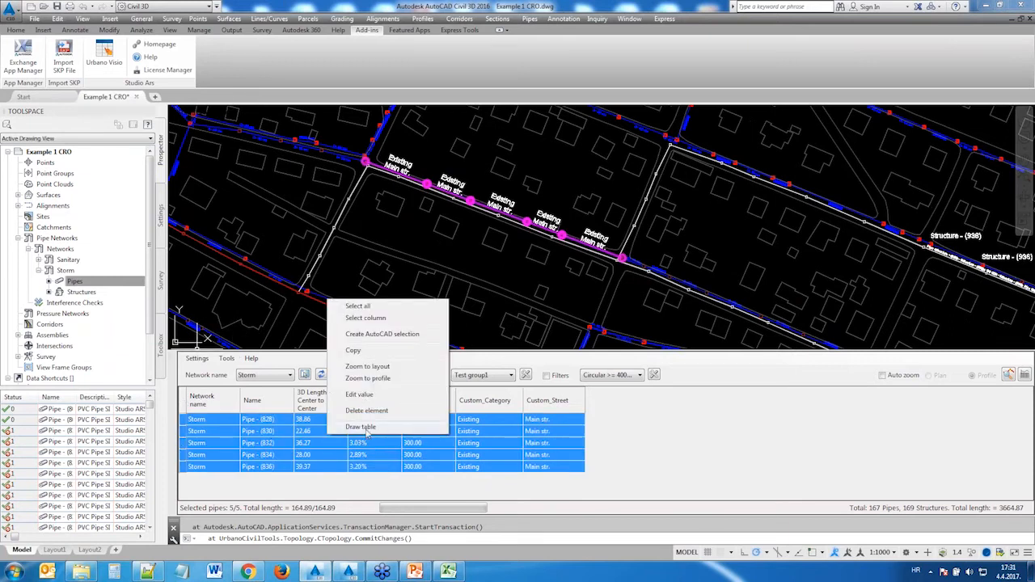
pyautogui.click(364, 427)
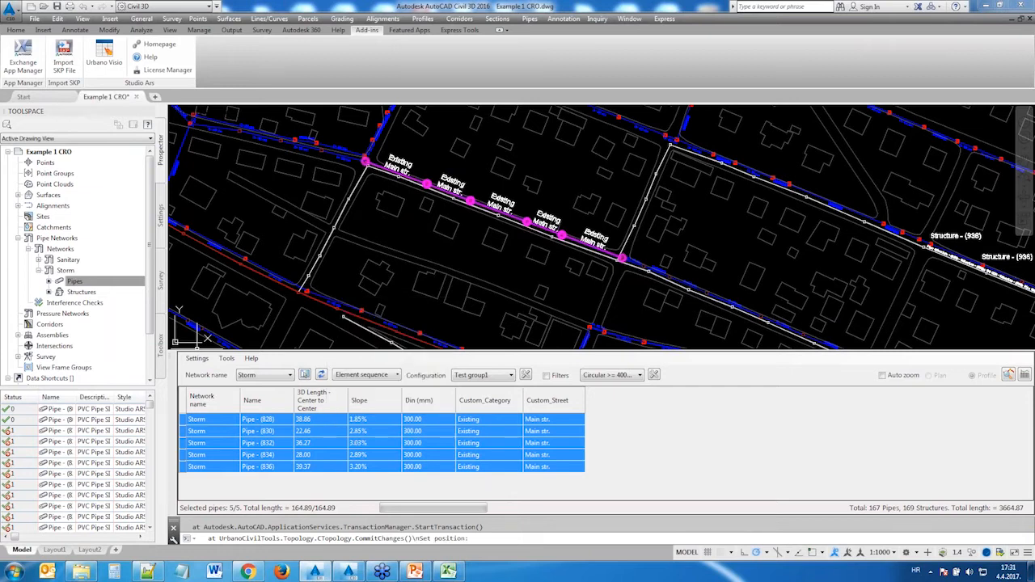
pyautogui.click(344, 233)
# Step: Insert an empty row below the Pipe - (836) row of the Urbano Visio Table
pyautogui.scroll(4, 389, 256)
pyautogui.moveTo(418, 285); pyautogui.dragTo(443, 228, button='middle')
pyautogui.scroll(2, 568, 202)
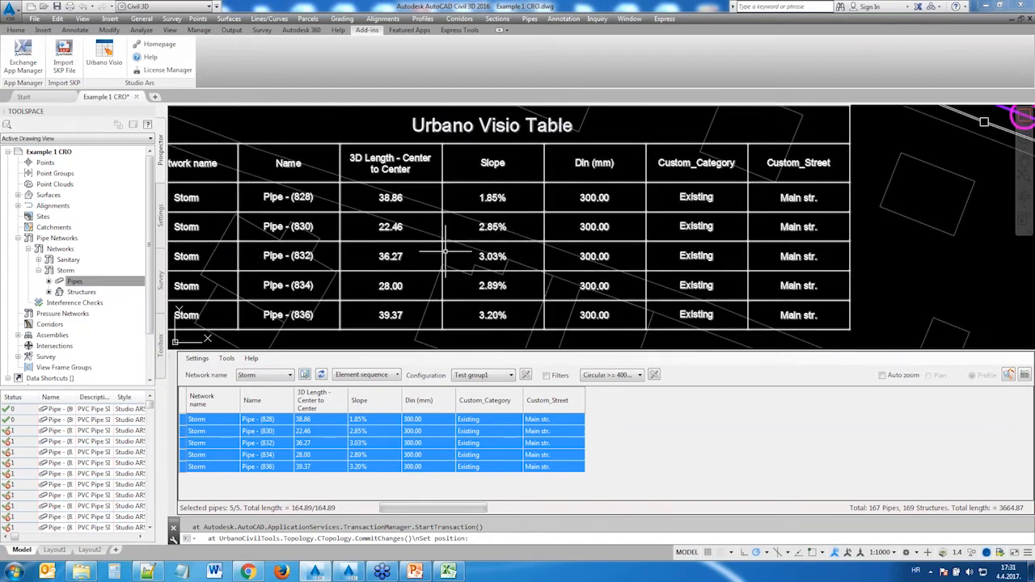
pyautogui.scroll(-2, 445, 253)
pyautogui.moveTo(446, 251); pyautogui.dragTo(480, 233, button='middle')
pyautogui.click(295, 290)
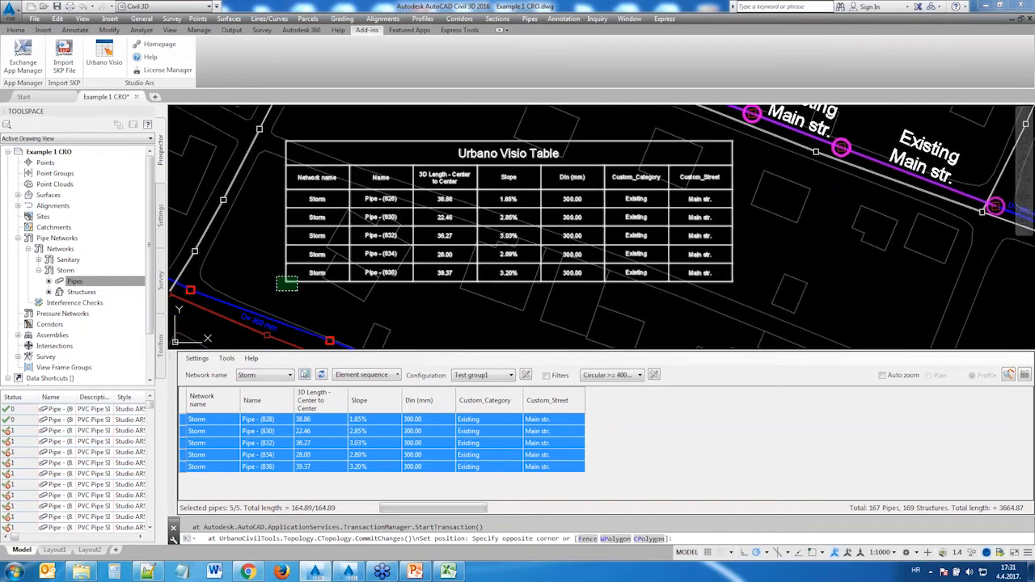
pyautogui.click(280, 277)
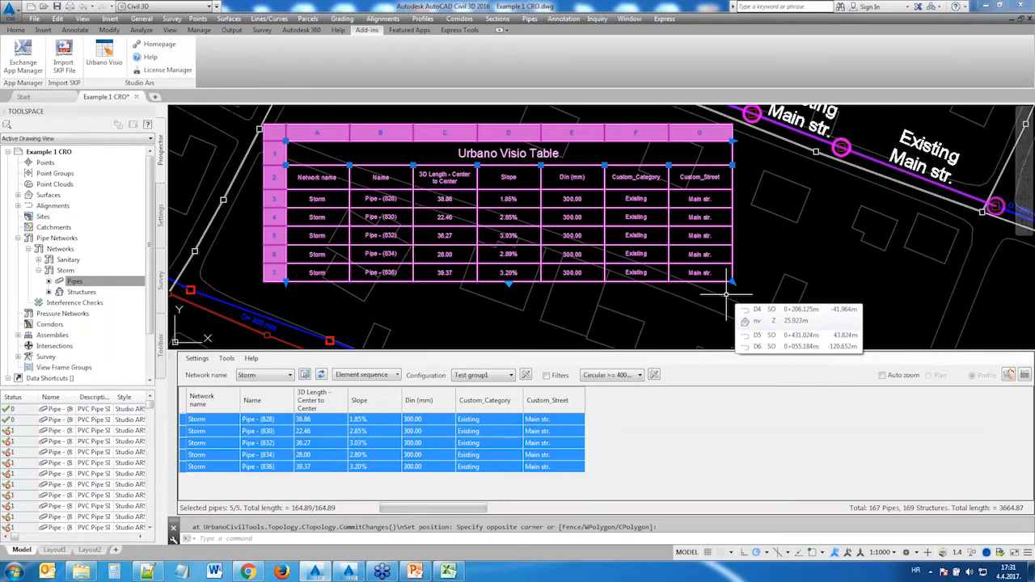
pyautogui.click(271, 271)
pyautogui.click(271, 273)
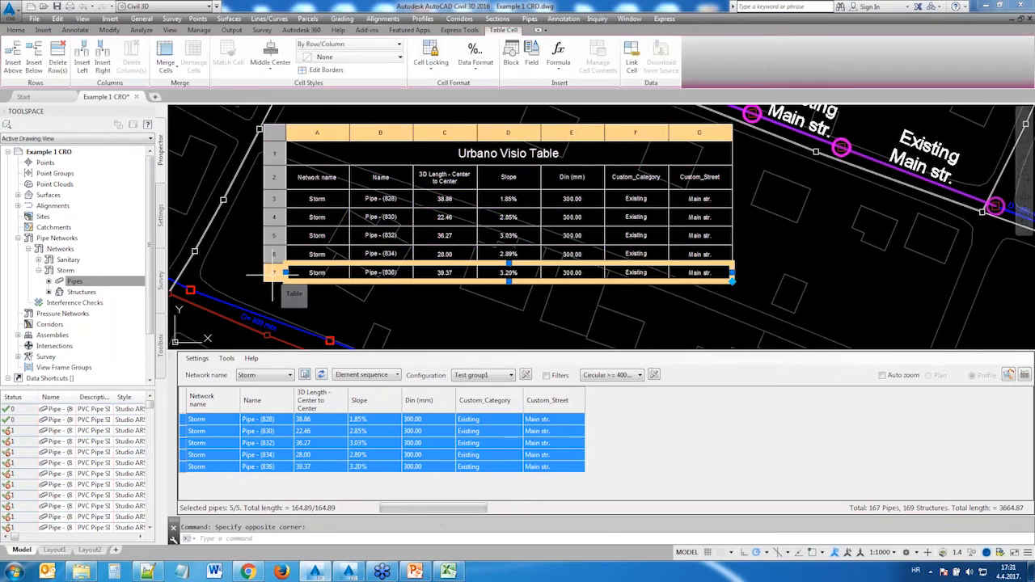
pyautogui.click(34, 60)
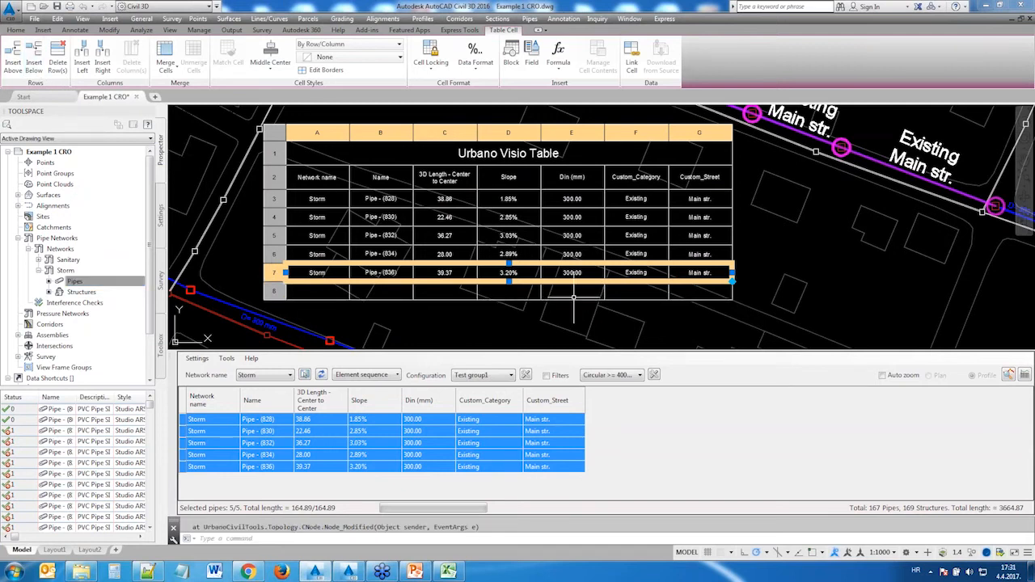
pyautogui.click(572, 291)
pyautogui.click(566, 72)
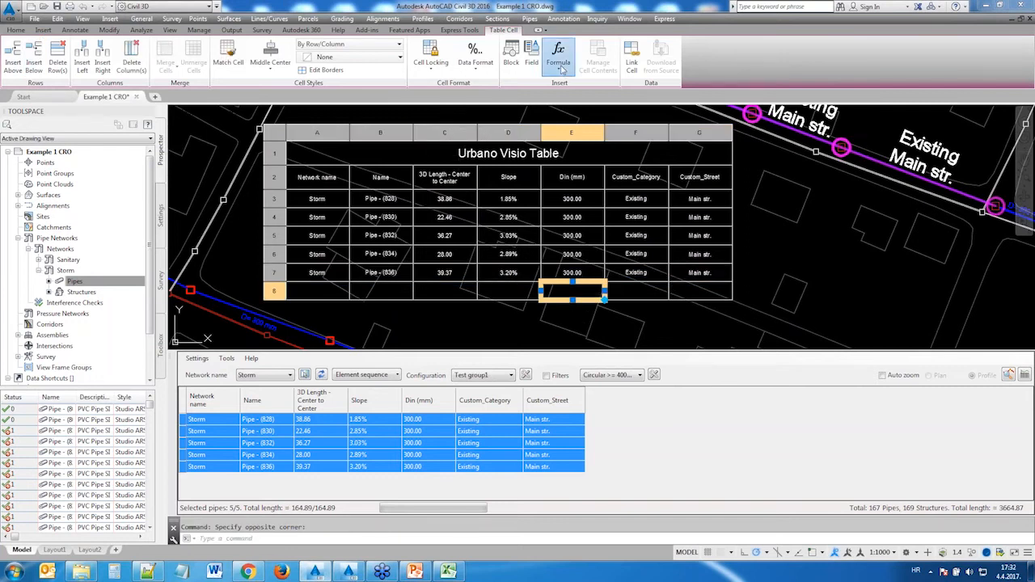
pyautogui.click(566, 84)
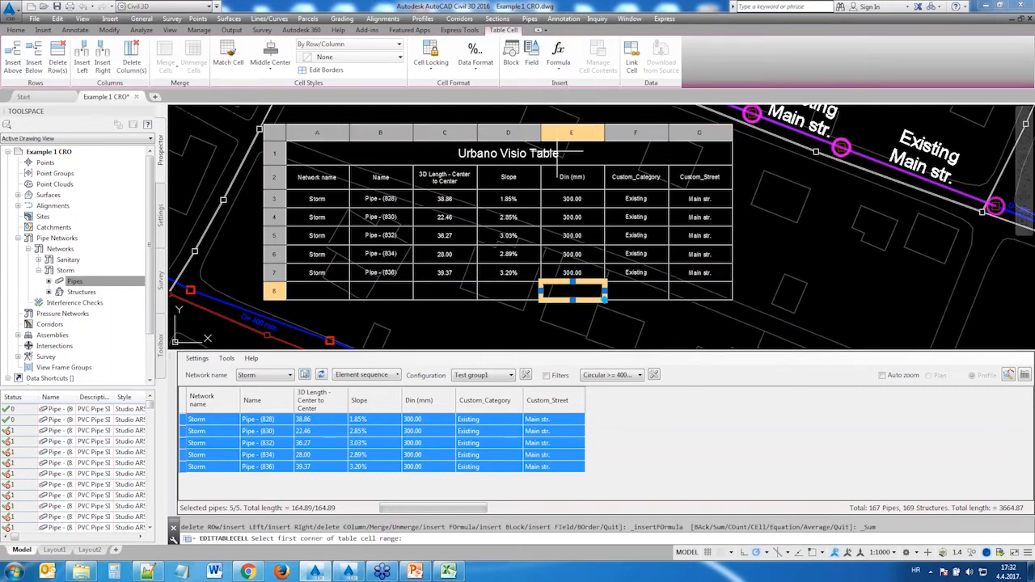
pyautogui.press('Escape')
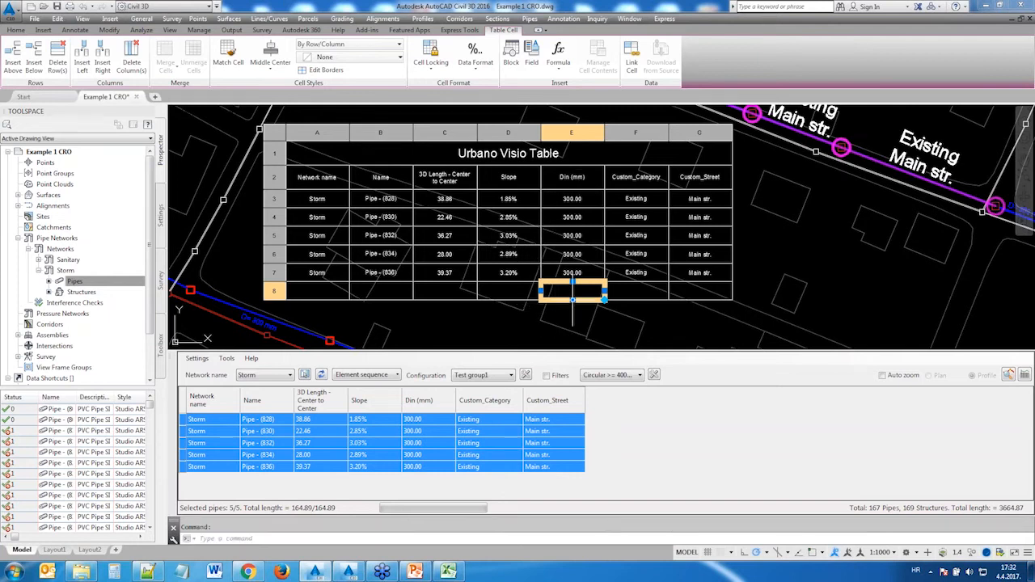
# Step: Insert a Sum formula over C3:C7 in cell C8, below the 3D Length - Center to Center values
pyautogui.click(459, 285)
pyautogui.click(457, 288)
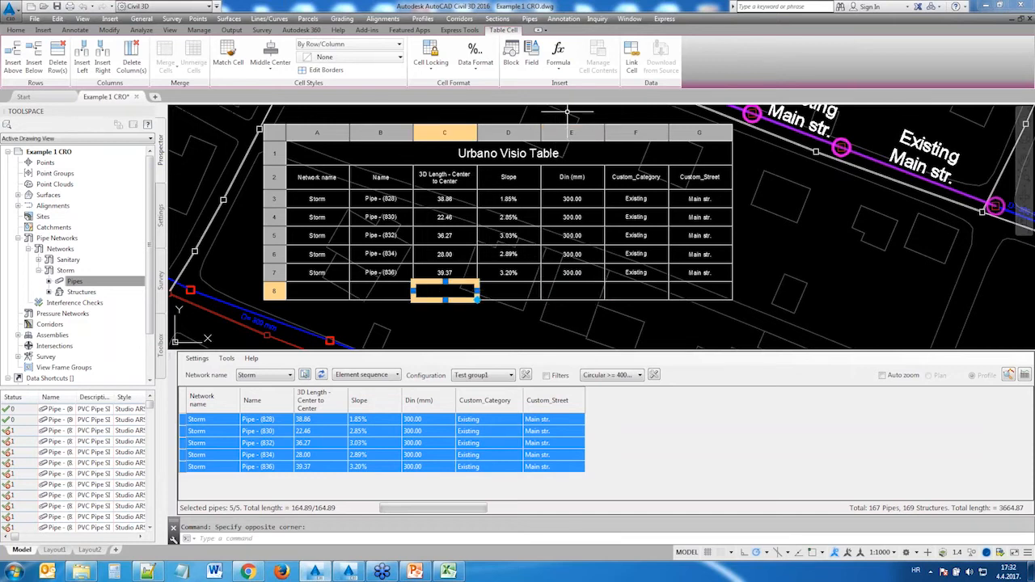
pyautogui.click(559, 67)
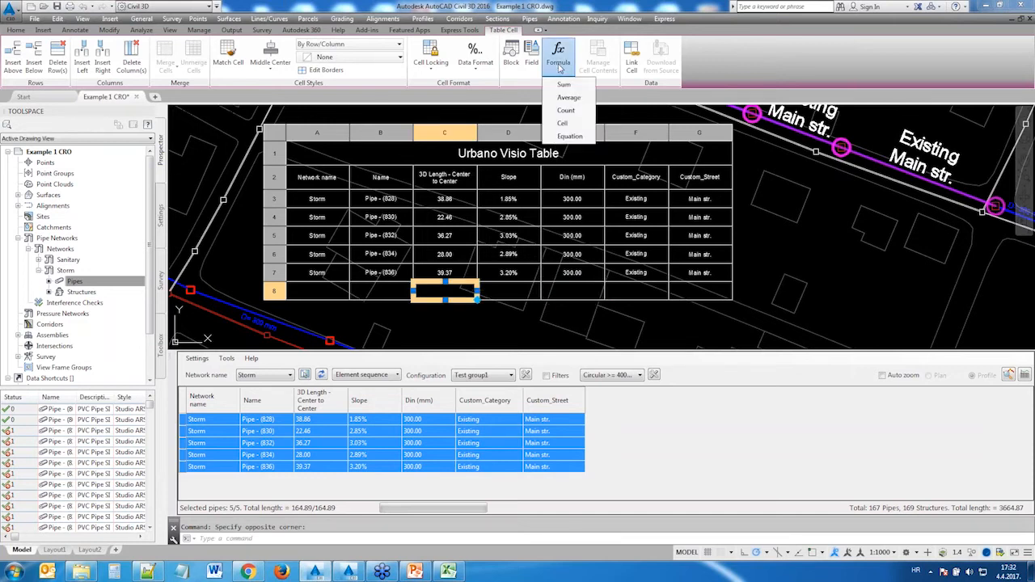
pyautogui.click(550, 86)
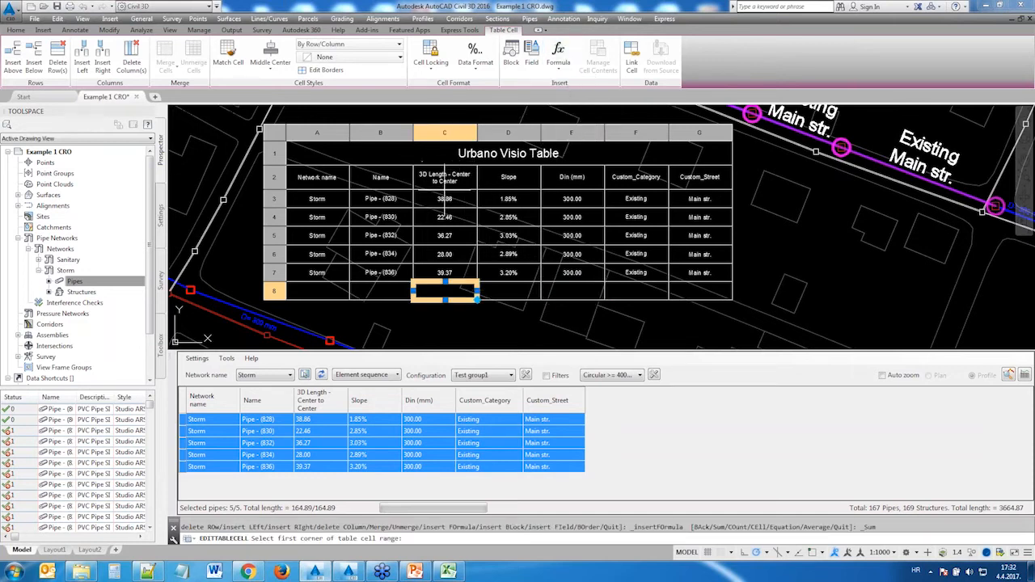
pyautogui.click(445, 198)
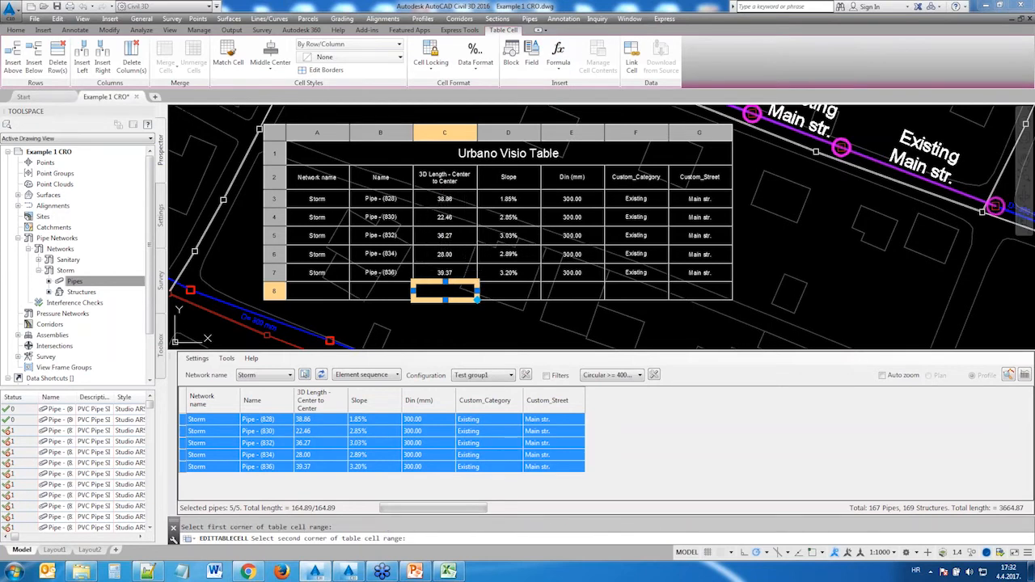
pyautogui.click(453, 273)
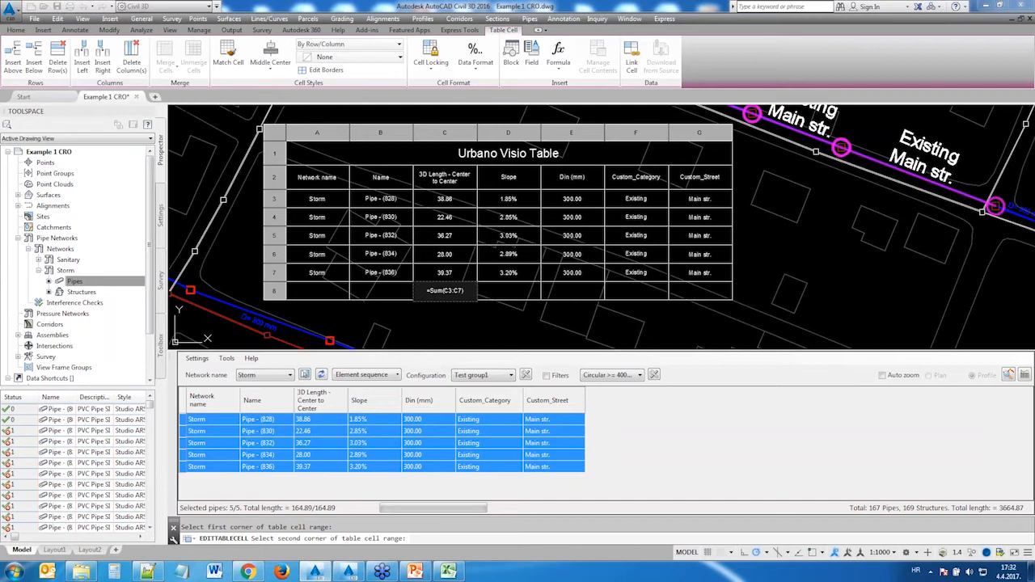
pyautogui.press('Return')
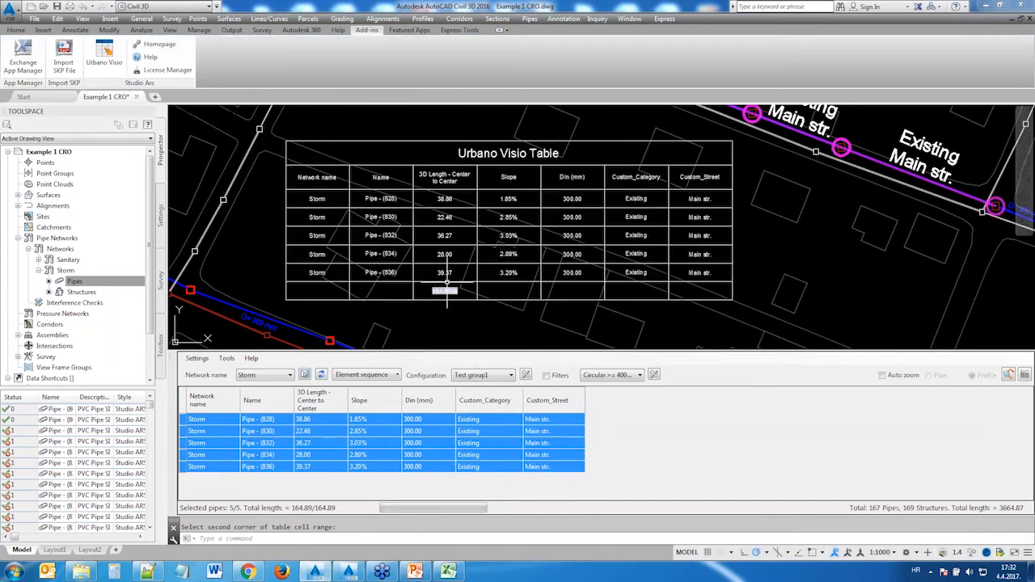
# Step: Examine the length sum in the bottom row of the drawn table together with the pipe rows above it
pyautogui.scroll(4, 462, 268)
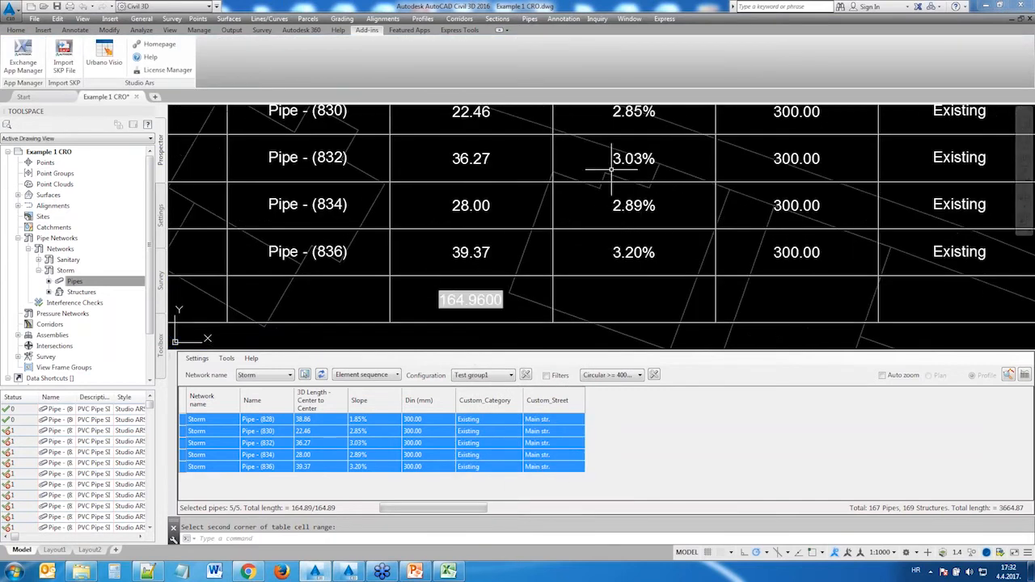
pyautogui.scroll(-1, 537, 160)
pyautogui.click(335, 233)
pyautogui.click(223, 247)
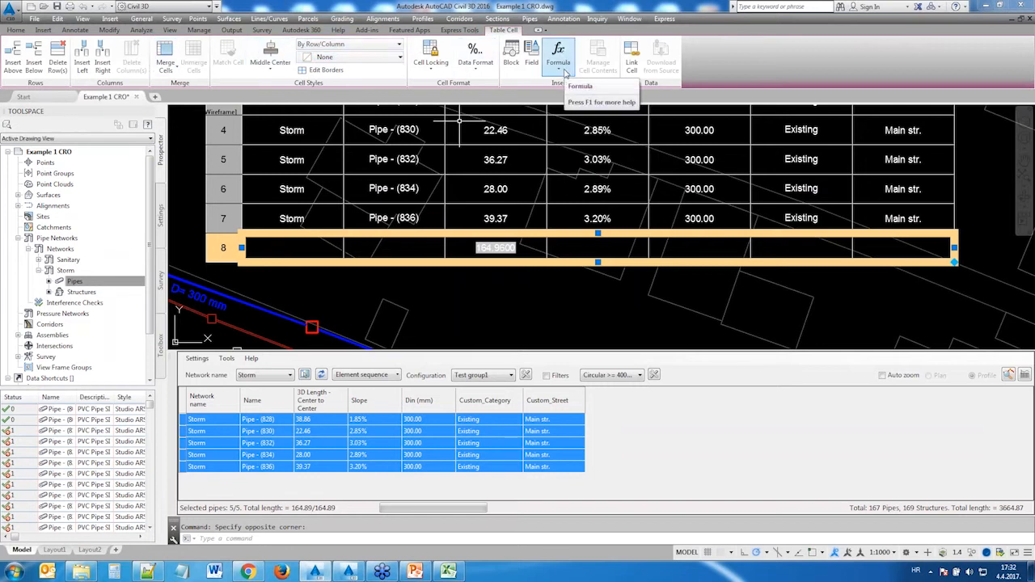
pyautogui.press('Escape')
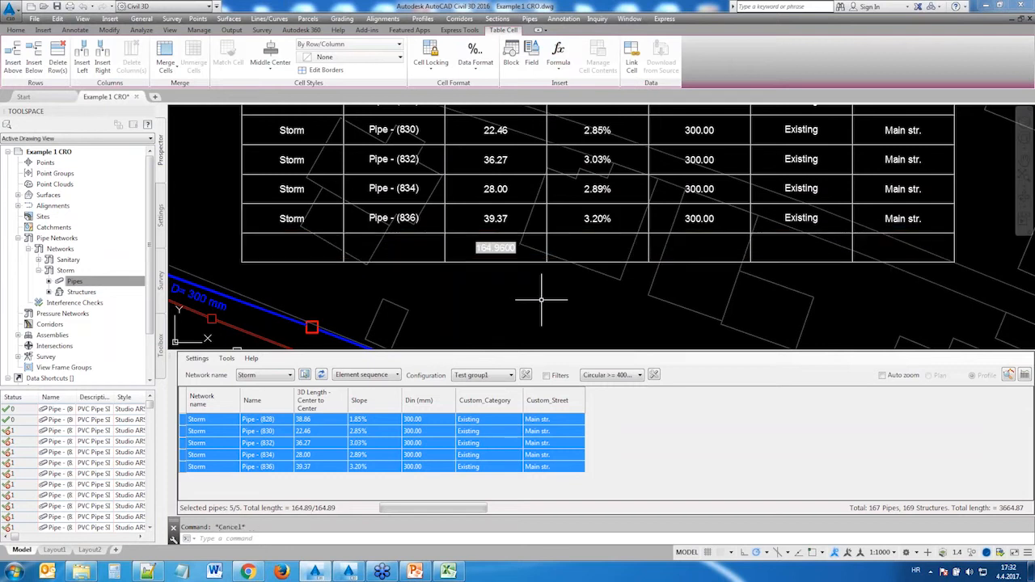
pyautogui.moveTo(520, 203); pyautogui.dragTo(523, 254, button='middle')
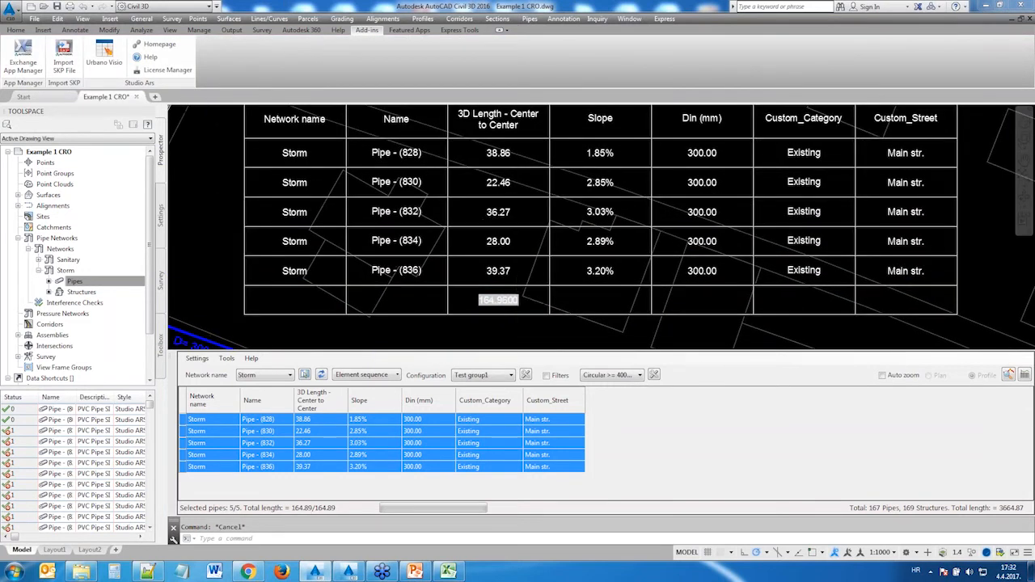
pyautogui.scroll(4, 509, 303)
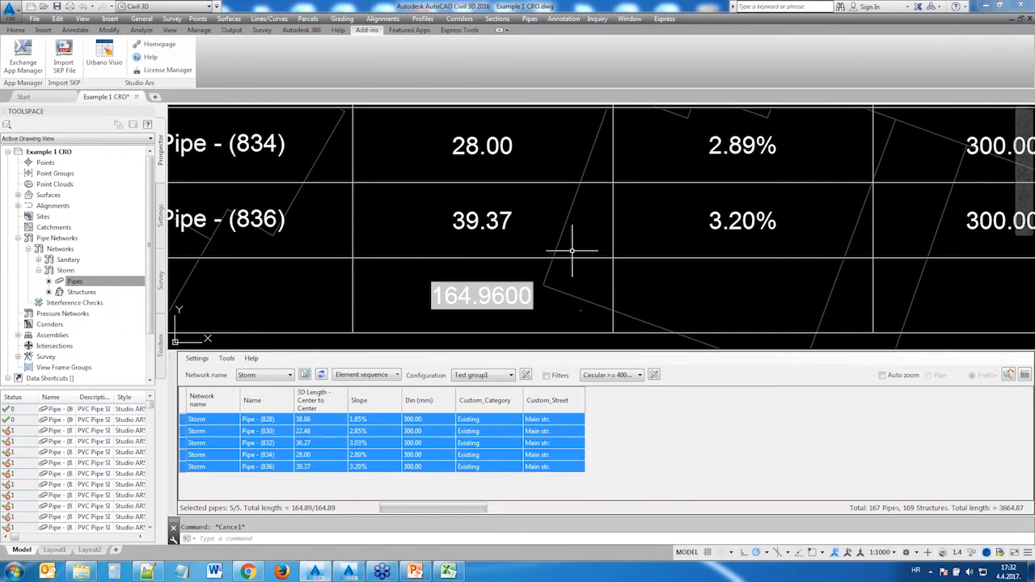
pyautogui.scroll(-6, 572, 250)
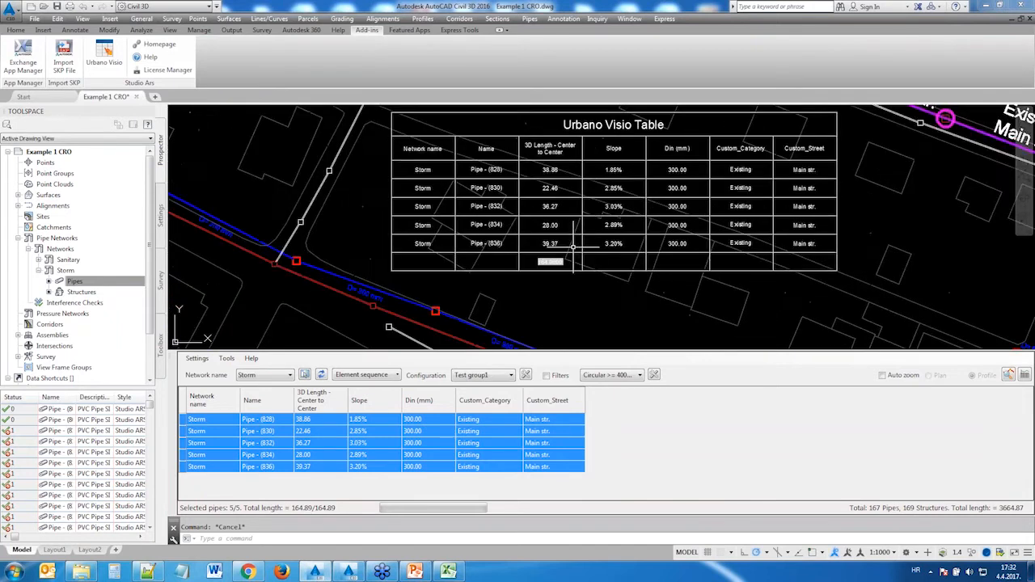
# Step: Set Custom_Category to New for Pipe - (828) and Pipe - (830)
pyautogui.moveTo(641, 210); pyautogui.dragTo(567, 247, button='middle')
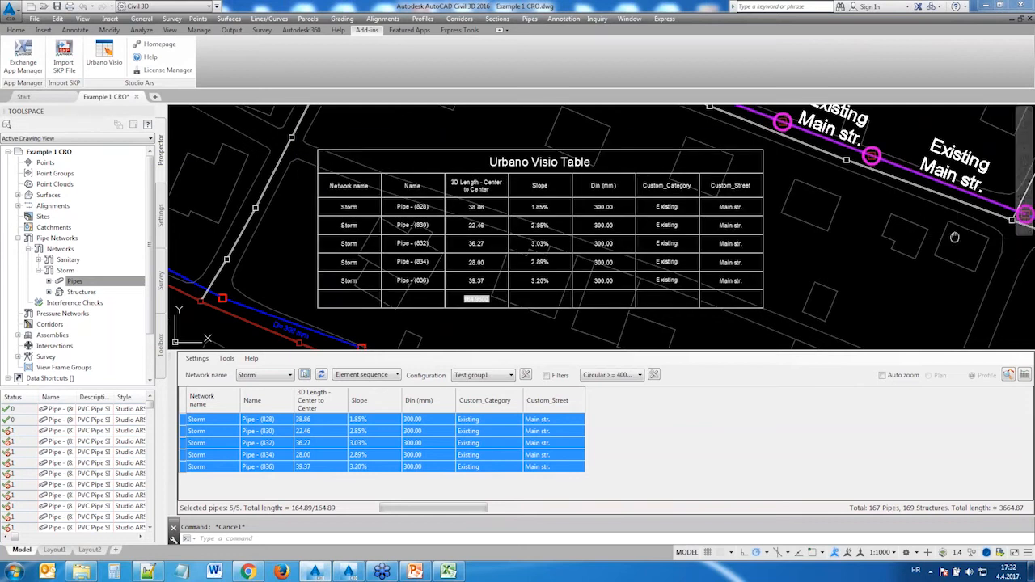
pyautogui.moveTo(947, 234); pyautogui.dragTo(692, 261, button='middle')
pyautogui.click(491, 421)
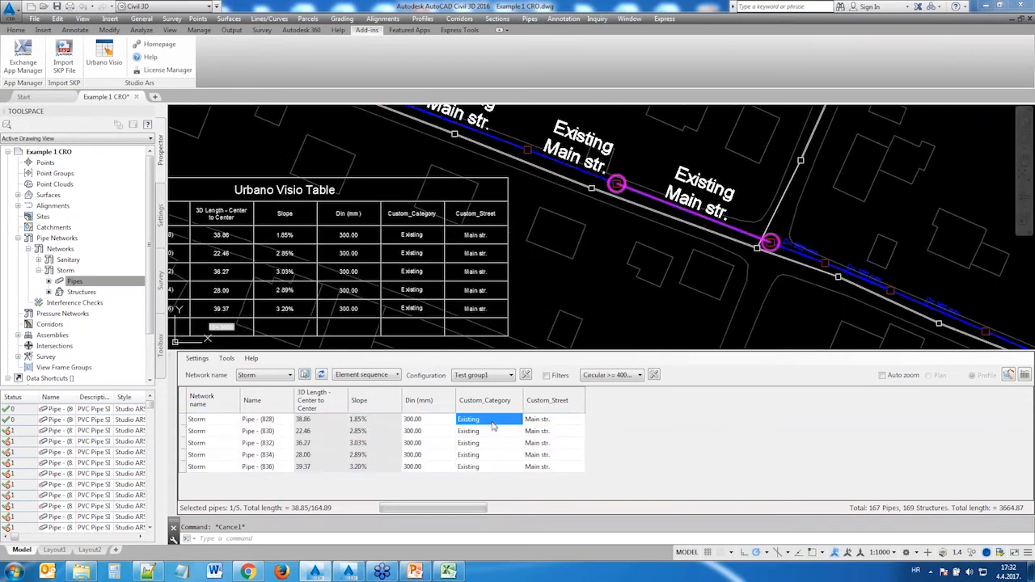
pyautogui.keyDown('ctrl'); pyautogui.click(492, 433); pyautogui.keyUp('ctrl')
pyautogui.rightClick(493, 435)
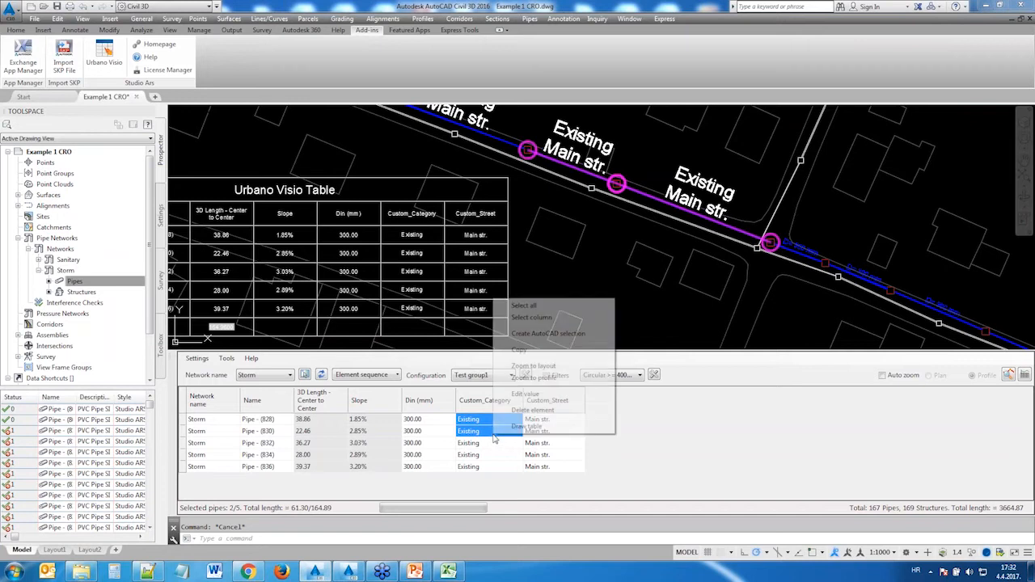
pyautogui.click(525, 394)
pyautogui.write('New')
pyautogui.press('Return')
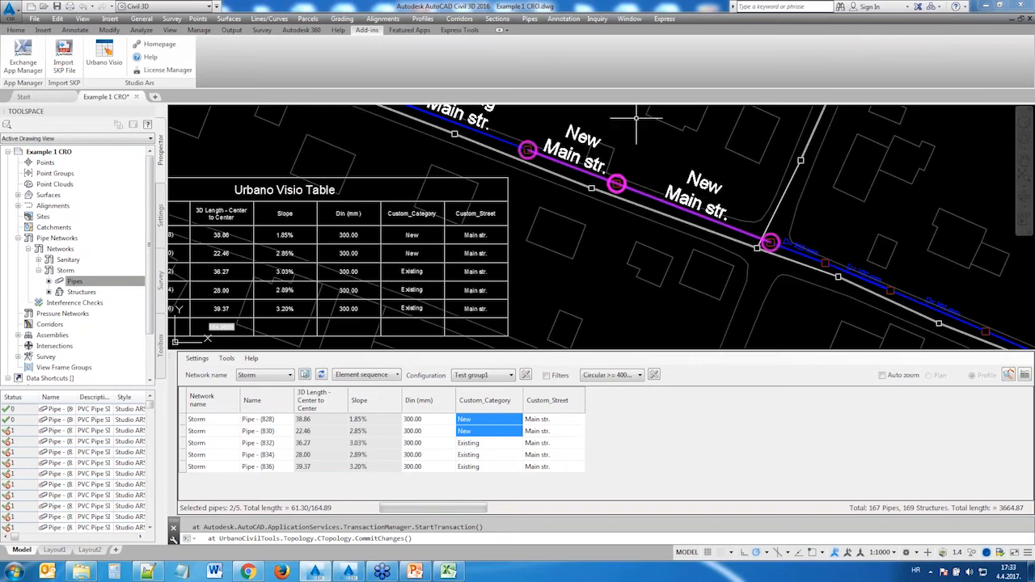
# Step: Examine the Custom_Category cells in the drawn table and the general setting for updating AutoCAD tables automatically
pyautogui.scroll(5, 368, 233)
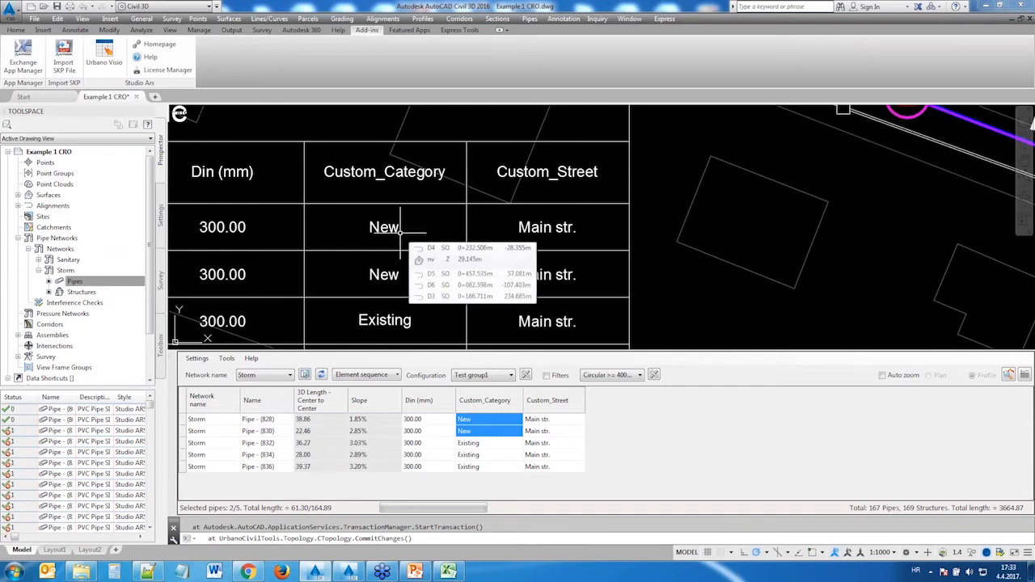
pyautogui.scroll(-2, 400, 229)
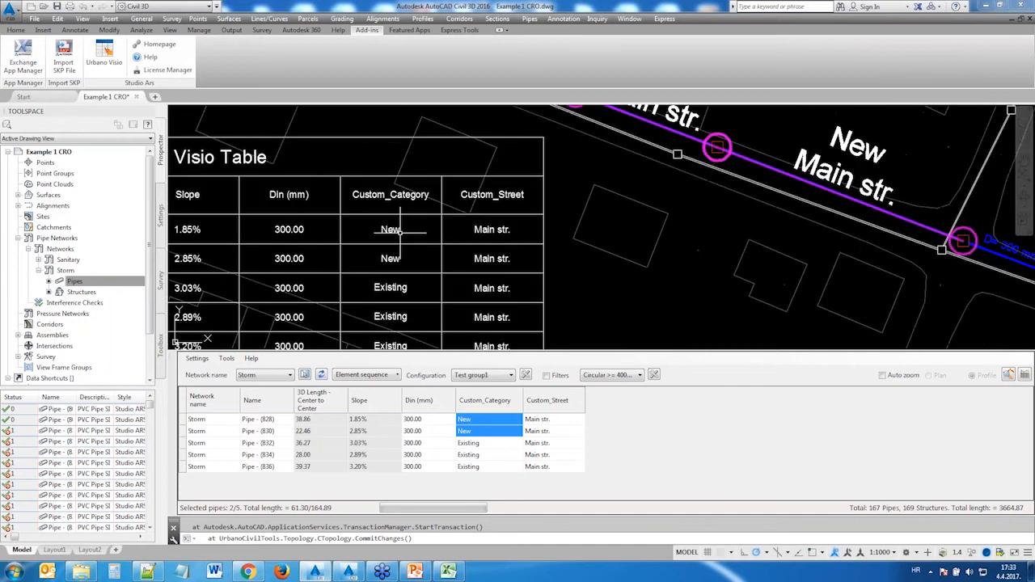
pyautogui.scroll(-2, 400, 229)
pyautogui.click(197, 358)
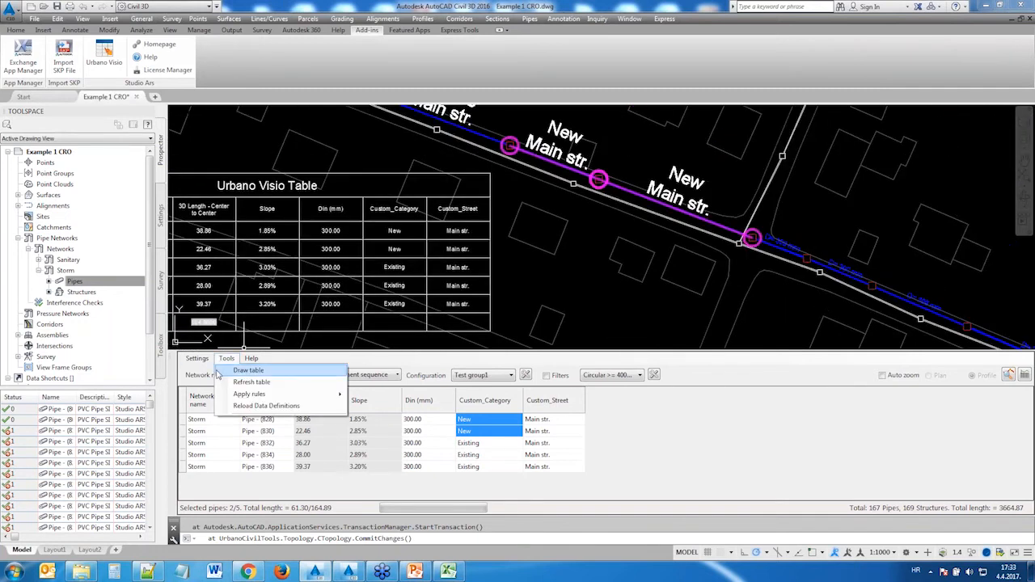
pyautogui.click(207, 371)
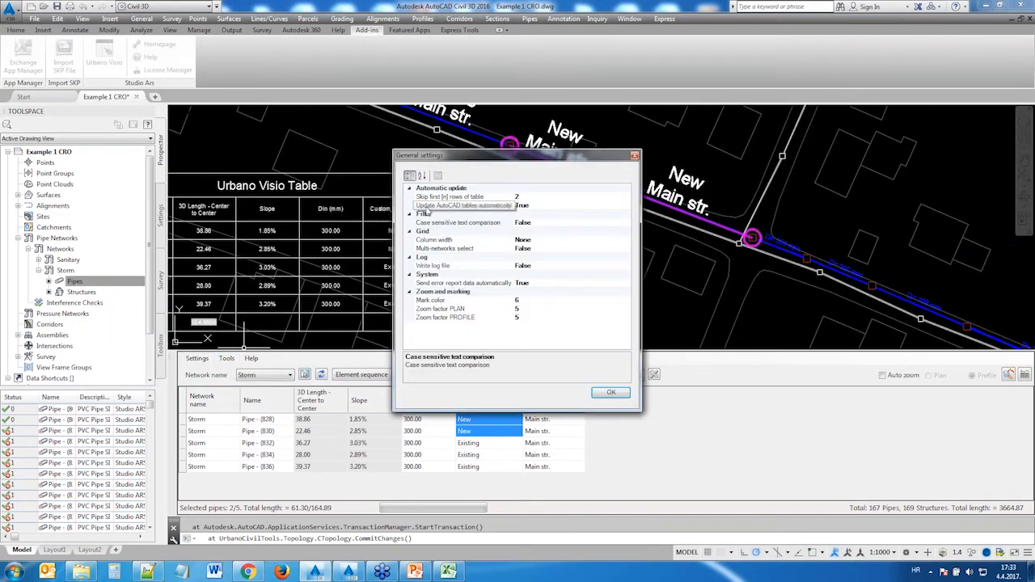
pyautogui.click(533, 207)
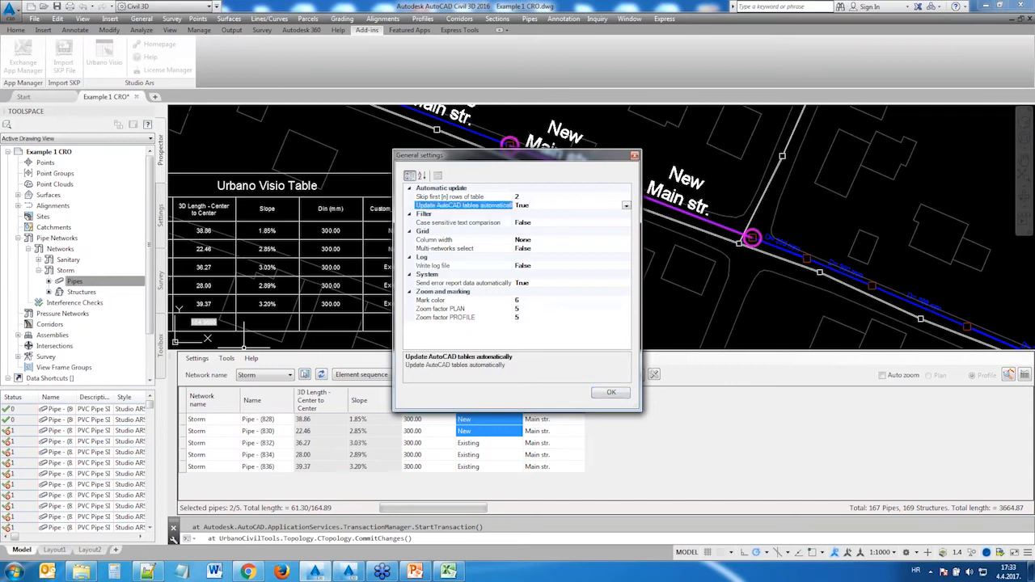
pyautogui.click(635, 155)
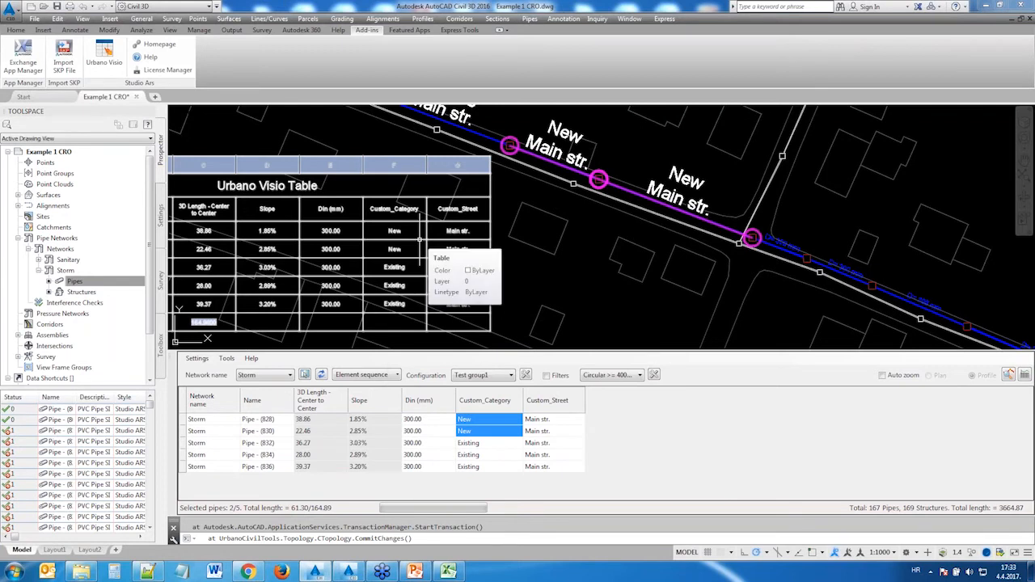
pyautogui.press('Escape')
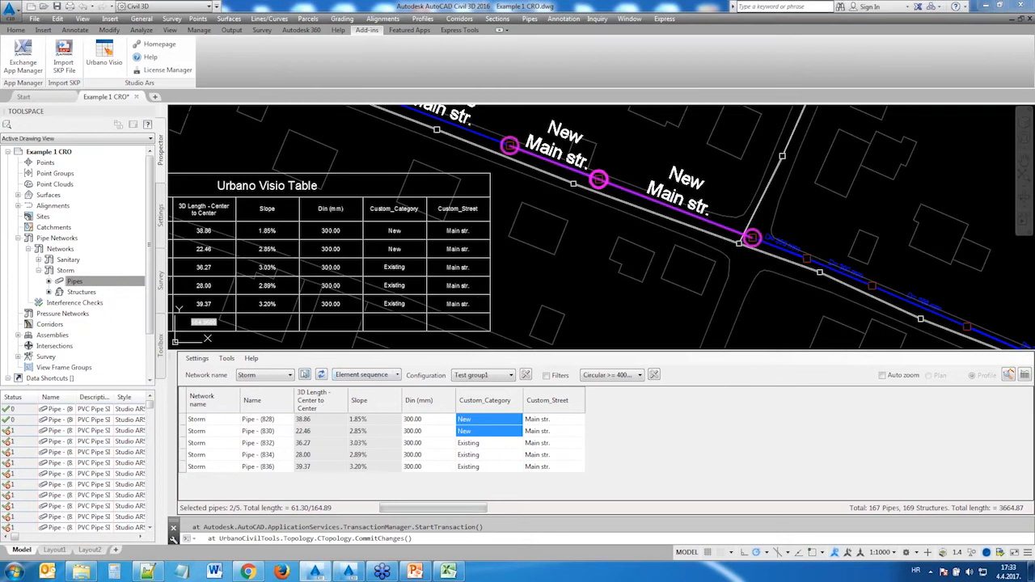
# Step: Stretch the end of Pipe - (830) nearest the Existing pipes off the run to the north-west, making the pipe about 69.7 long
pyautogui.scroll(8, 182, 323)
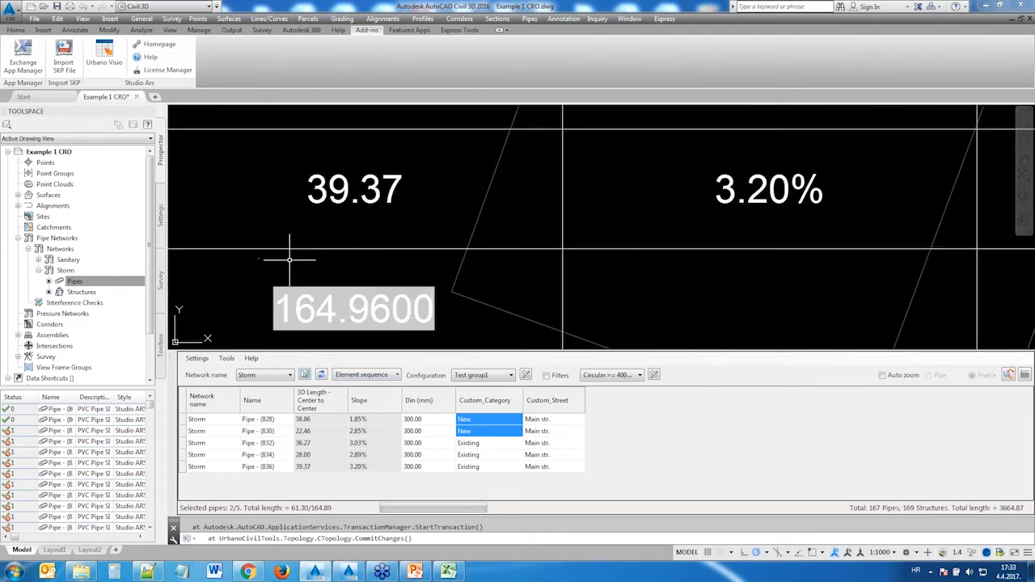
pyautogui.scroll(-2, 277, 270)
pyautogui.scroll(-2, 491, 239)
pyautogui.scroll(-4, 491, 241)
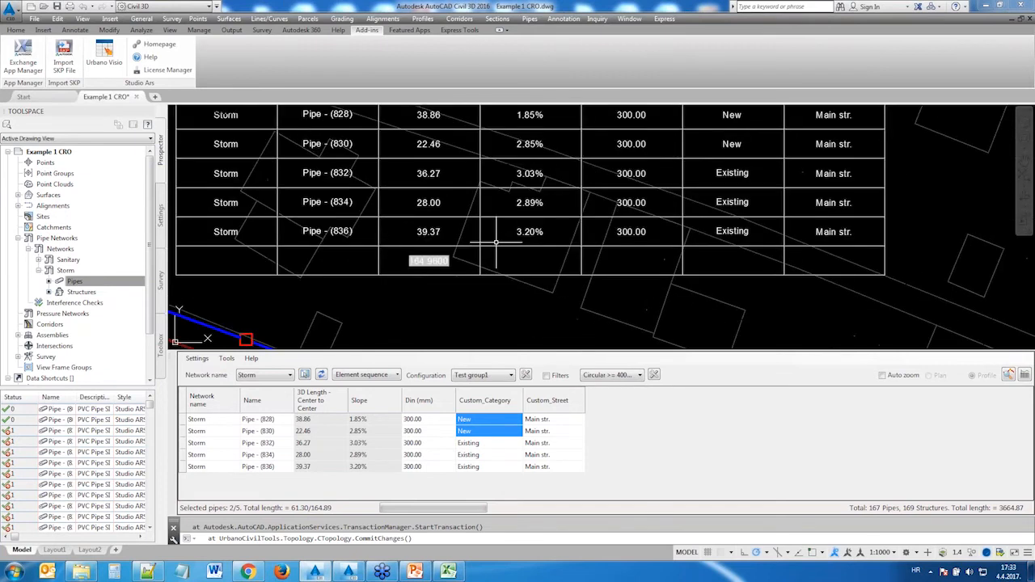
pyautogui.scroll(1, 491, 241)
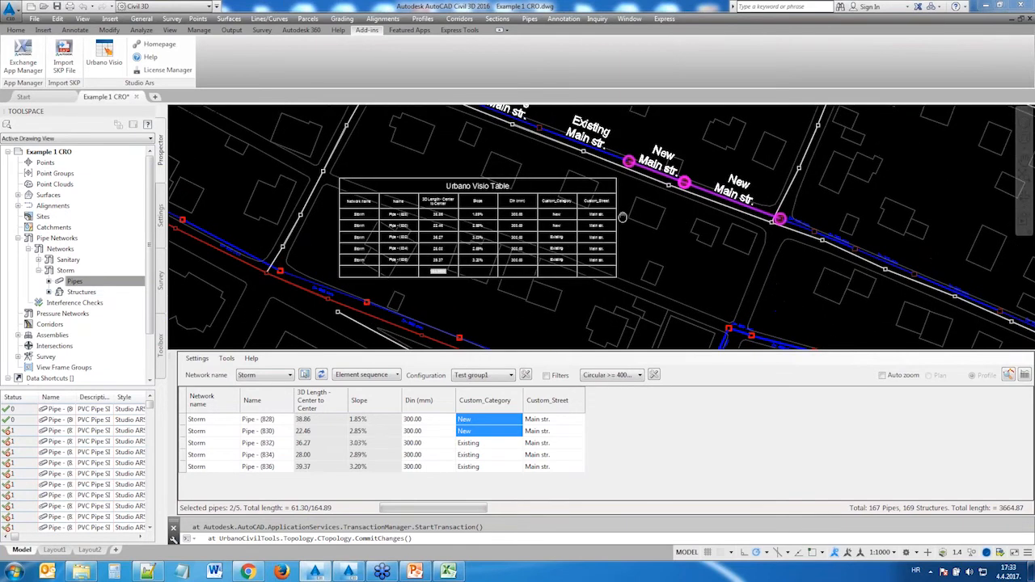
pyautogui.moveTo(623, 217); pyautogui.dragTo(511, 278, button='middle')
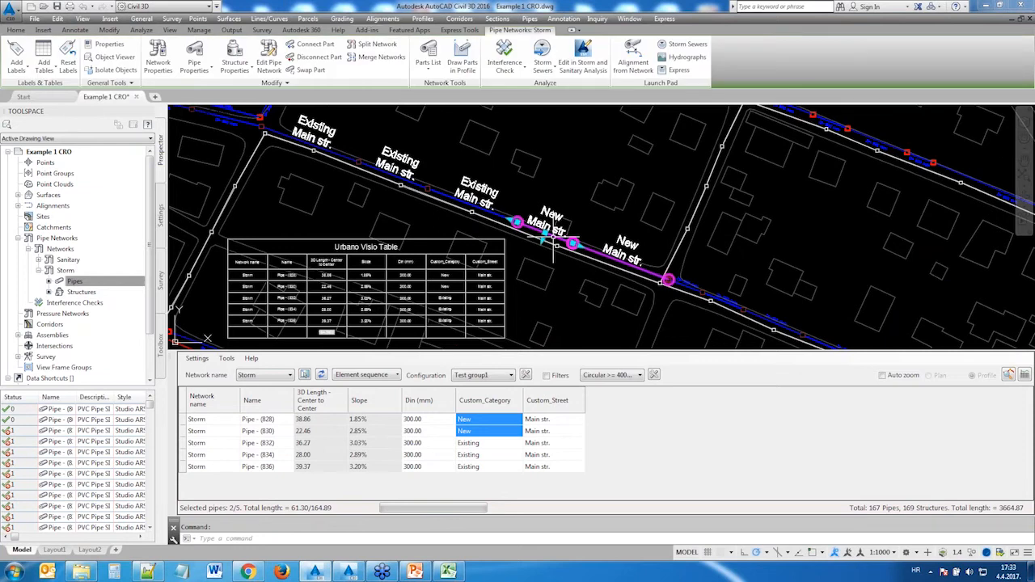
pyautogui.scroll(2, 530, 228)
pyautogui.click(572, 243)
pyautogui.moveTo(473, 122)
pyautogui.mouseDown(button='middle')
pyautogui.moveTo(491, 121)
pyautogui.moveTo(527, 179)
pyautogui.mouseUp(button='middle')
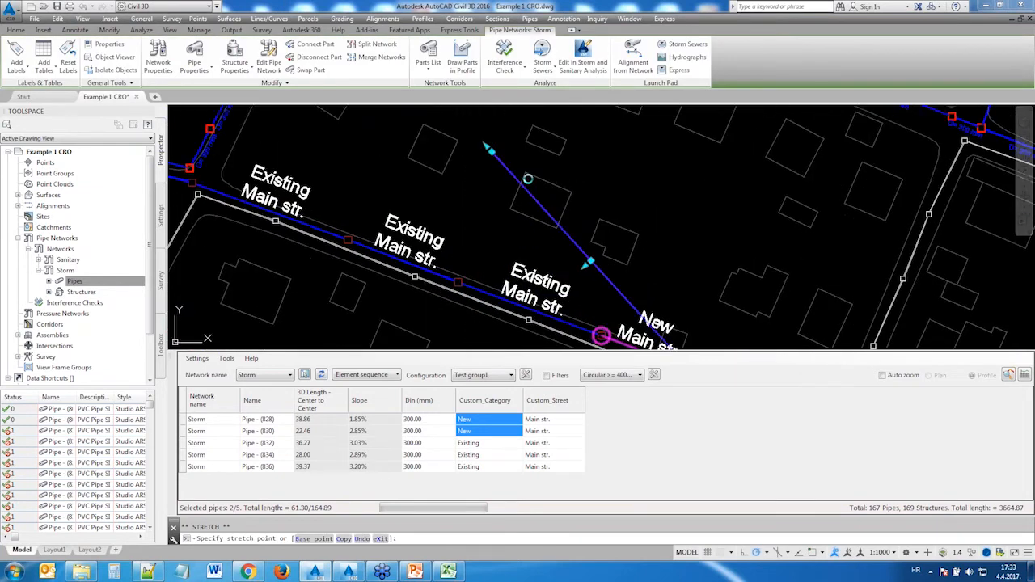
pyautogui.click(599, 231)
pyautogui.scroll(-1, 598, 232)
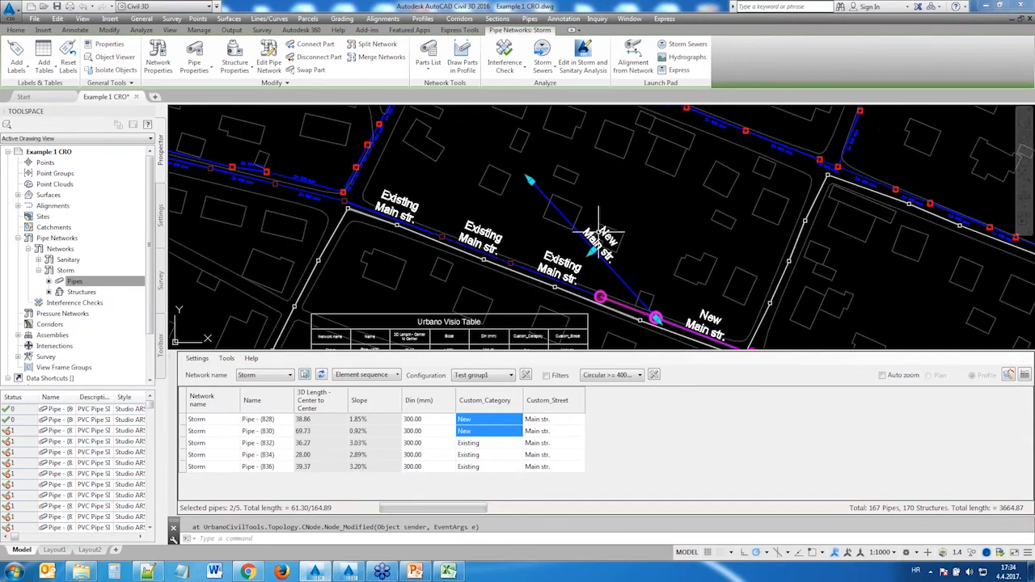
# Step: Examine the length and slope of Pipe - (830) and the length sum in the drawn table
pyautogui.moveTo(410, 340); pyautogui.dragTo(429, 219, button='middle')
pyautogui.scroll(8, 429, 289)
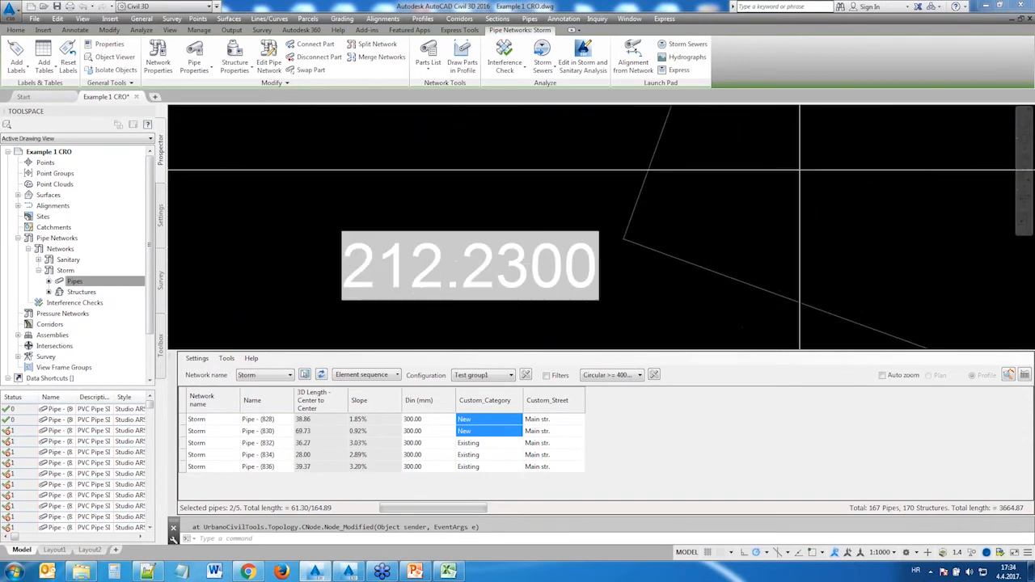
pyautogui.scroll(-3, 482, 262)
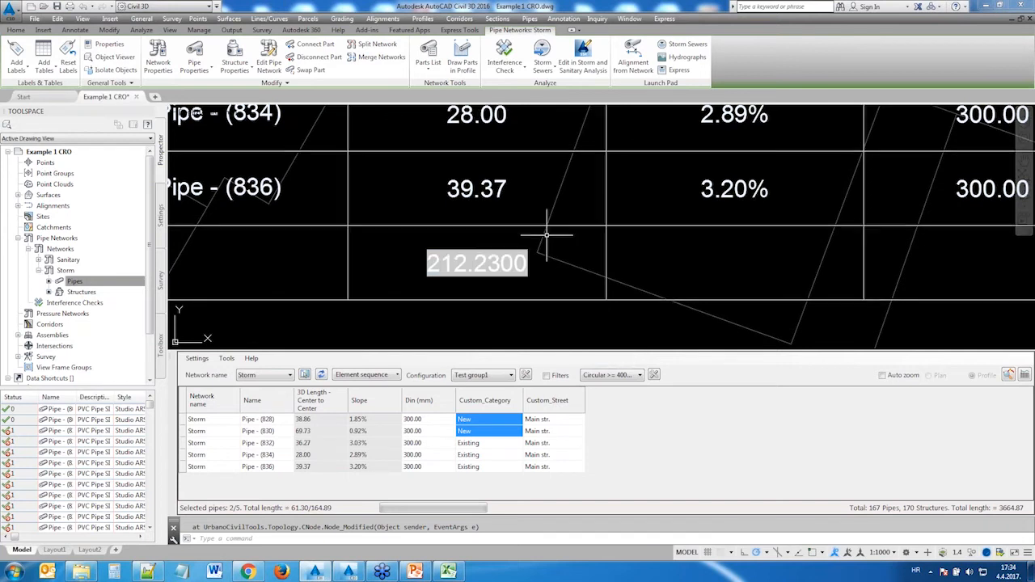
pyautogui.moveTo(550, 173); pyautogui.dragTo(567, 228, button='middle')
pyautogui.scroll(-4, 558, 243)
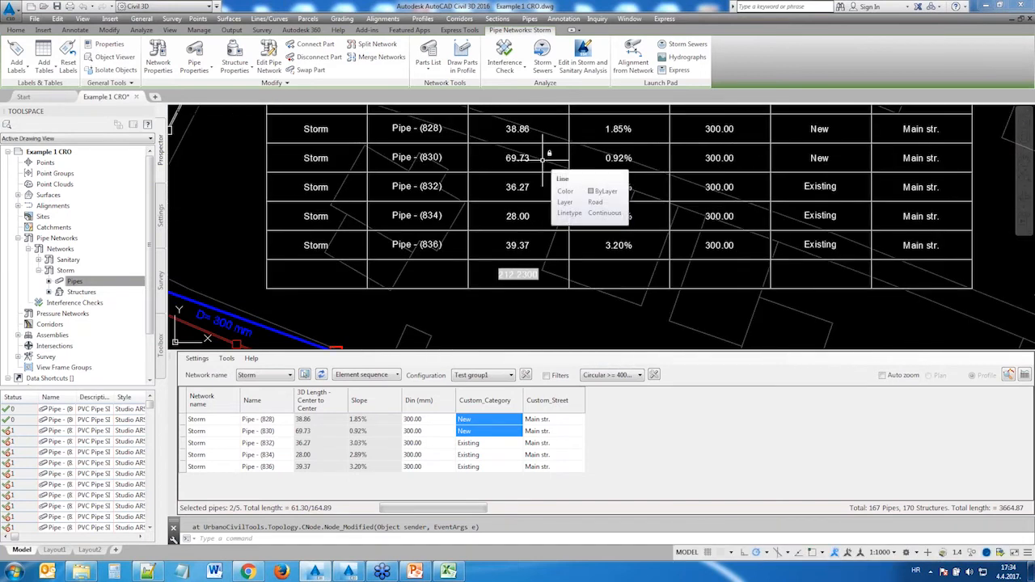
pyautogui.moveTo(833, 202)
pyautogui.mouseDown(button='middle')
pyautogui.moveTo(833, 231)
pyautogui.moveTo(650, 233)
pyautogui.mouseUp(button='middle')
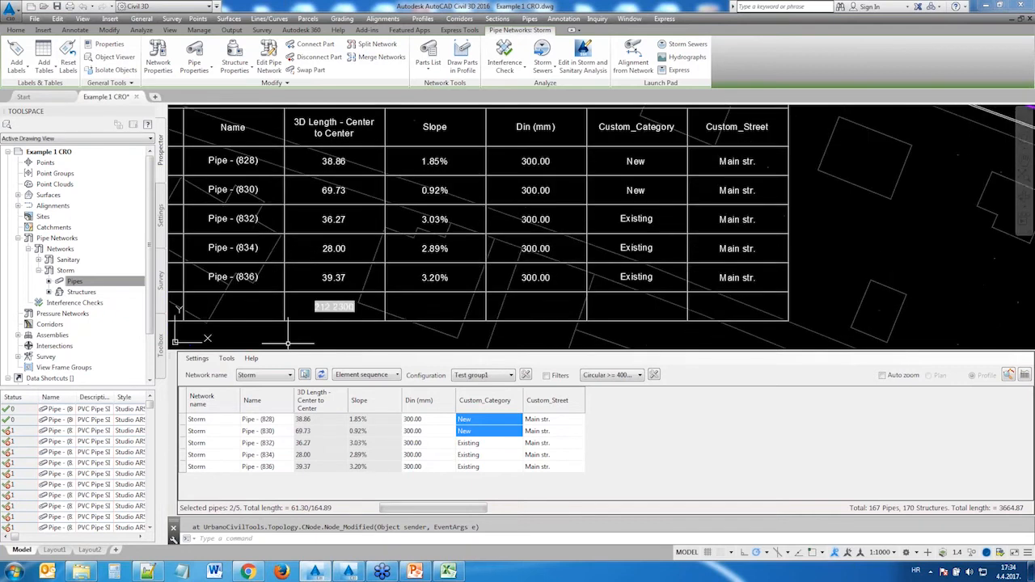
pyautogui.scroll(2, 333, 310)
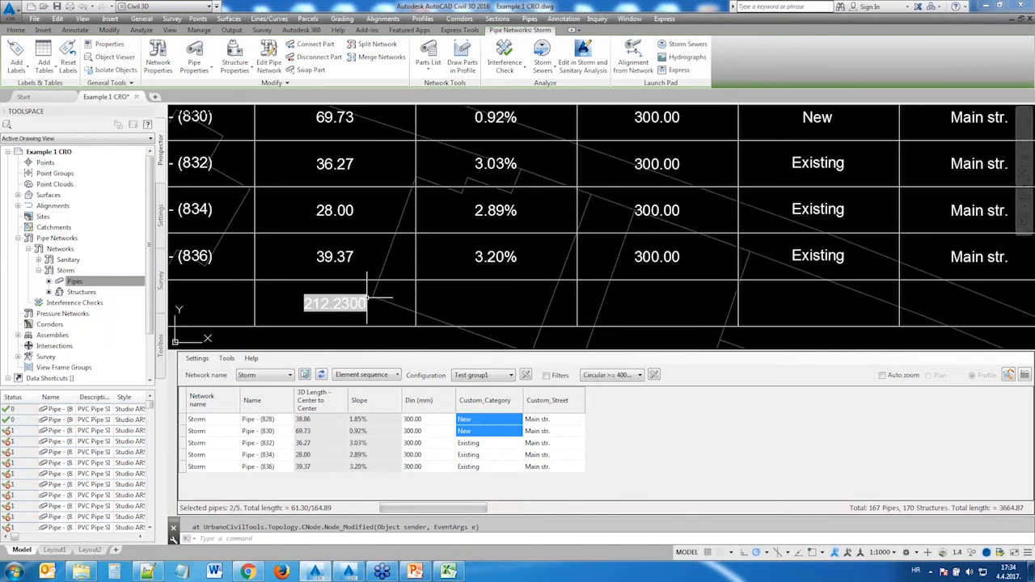
pyautogui.scroll(-5, 410, 272)
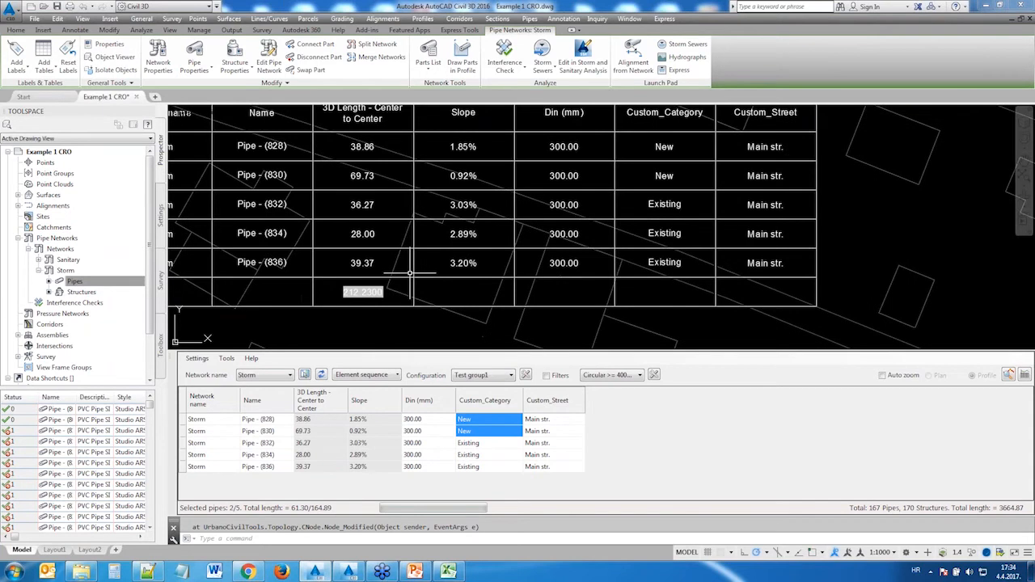
pyautogui.scroll(-2, 704, 251)
pyautogui.press('Escape')
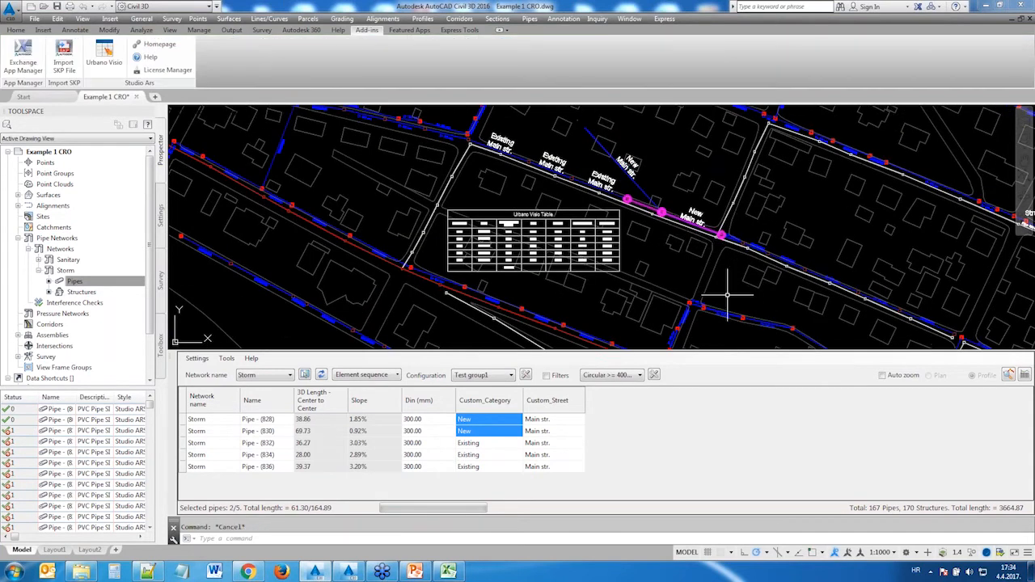
# Step: Copy all five pipe rows into the Excel worksheet at cell E6 and narrow columns F and G
pyautogui.scroll(-2, 726, 284)
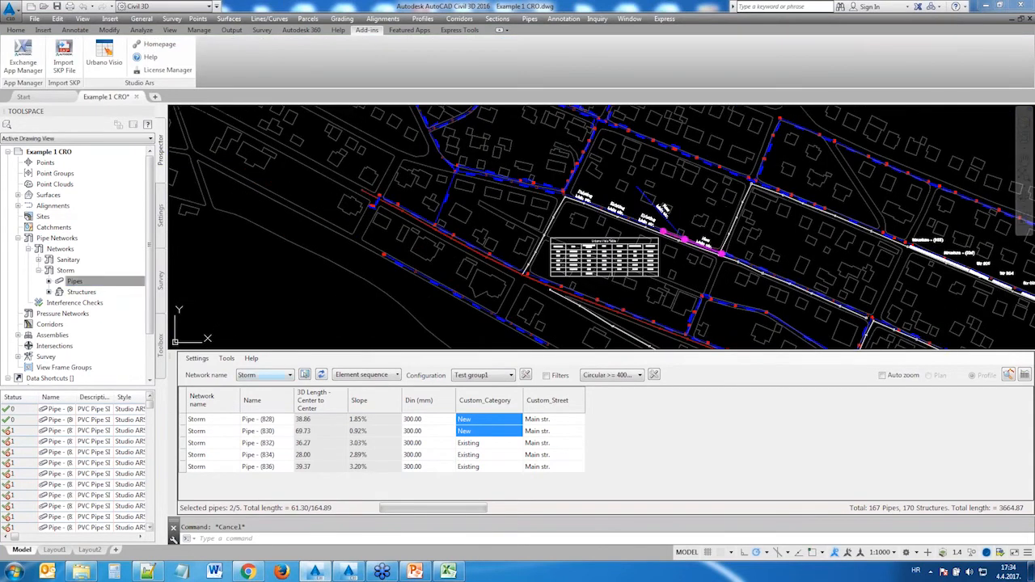
pyautogui.click(182, 398)
pyautogui.rightClick(335, 432)
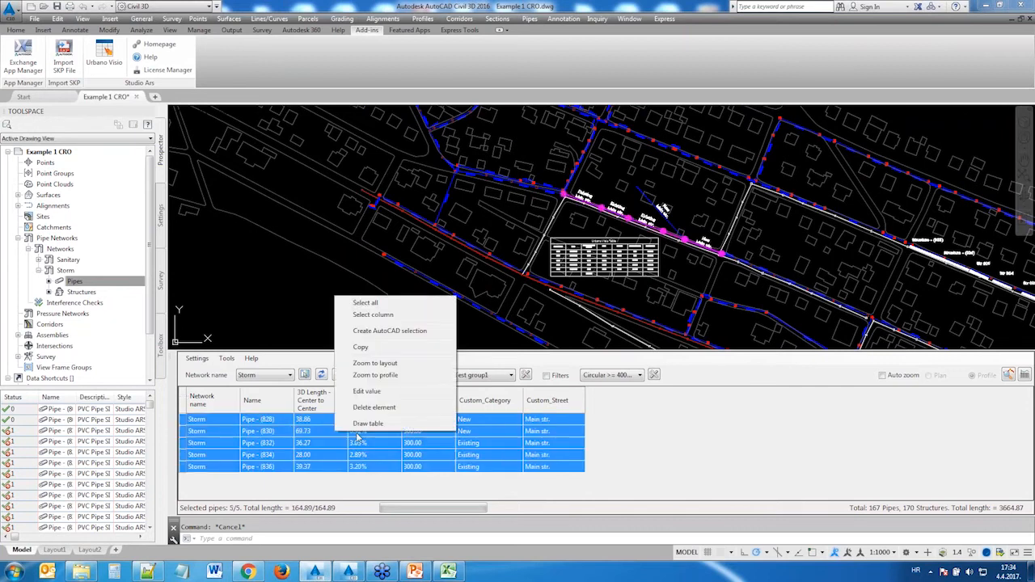
pyautogui.click(366, 348)
pyautogui.click(448, 572)
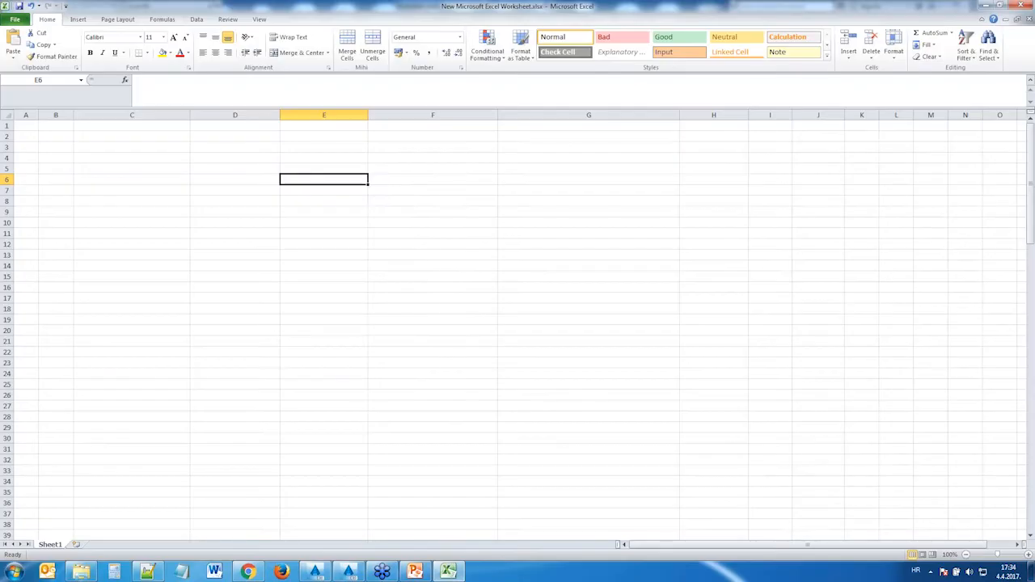
pyautogui.rightClick(323, 181)
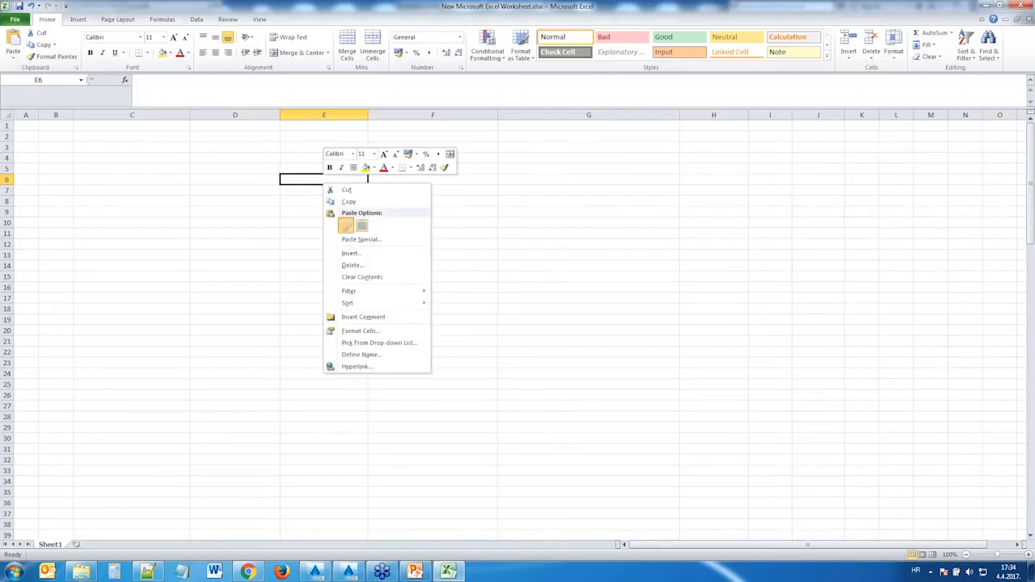
pyautogui.click(345, 226)
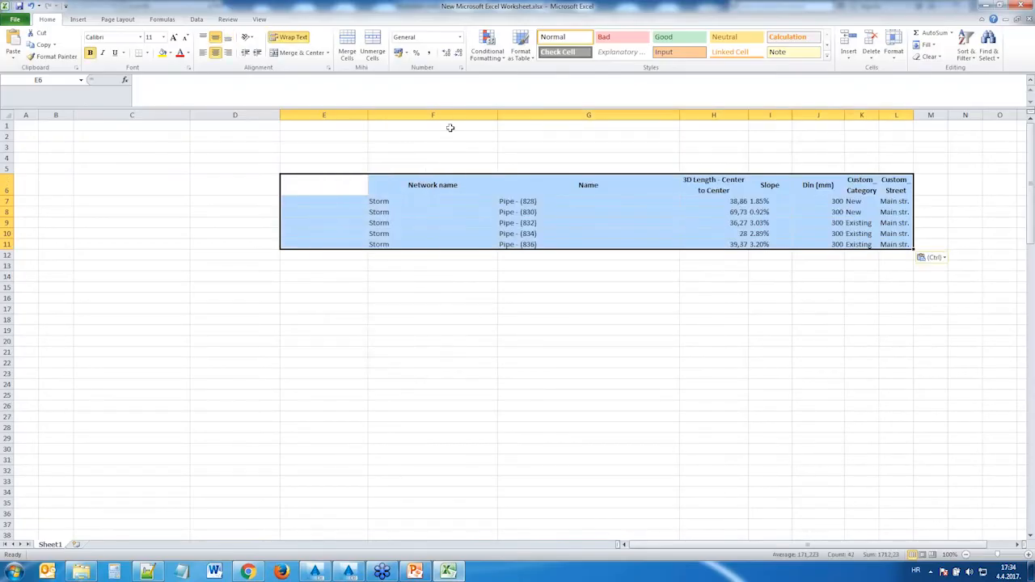
pyautogui.moveTo(497, 115); pyautogui.dragTo(460, 115)
pyautogui.moveTo(641, 121); pyautogui.dragTo(532, 126)
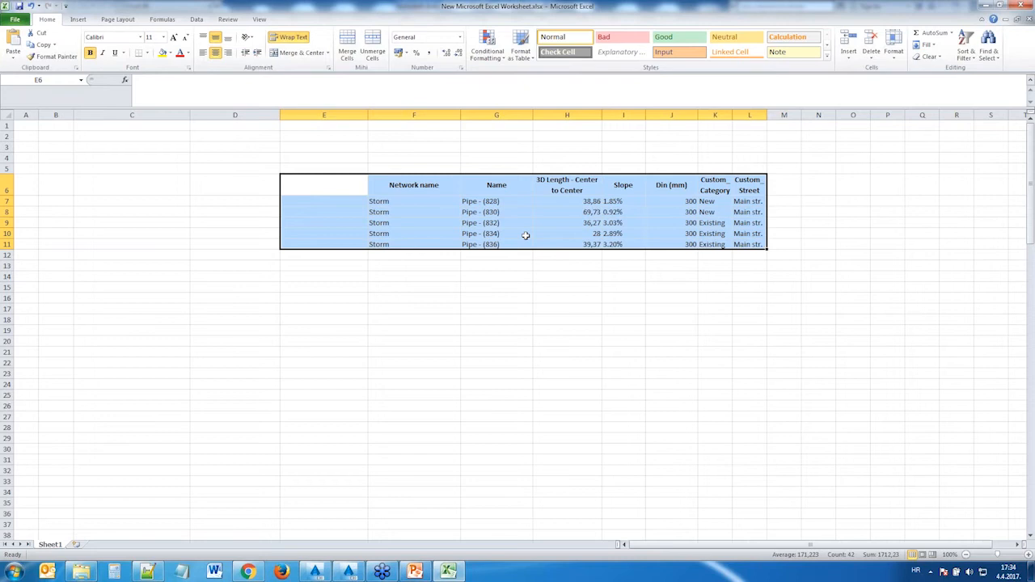
# Step: Switch back to Civil 3D and show the listed storm pipes with the Pipe Hydraulics configuration
pyautogui.click(348, 572)
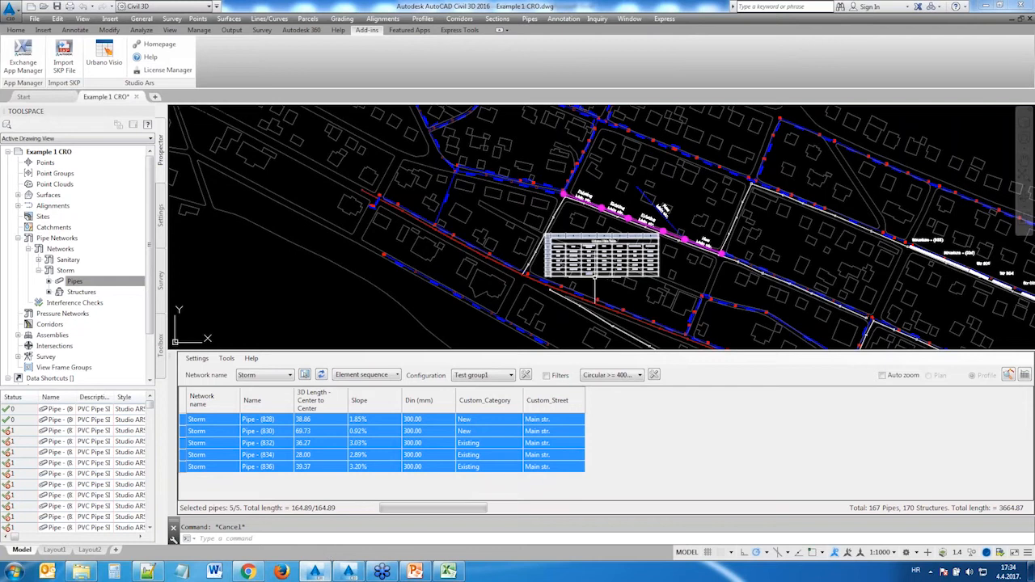
pyautogui.click(447, 457)
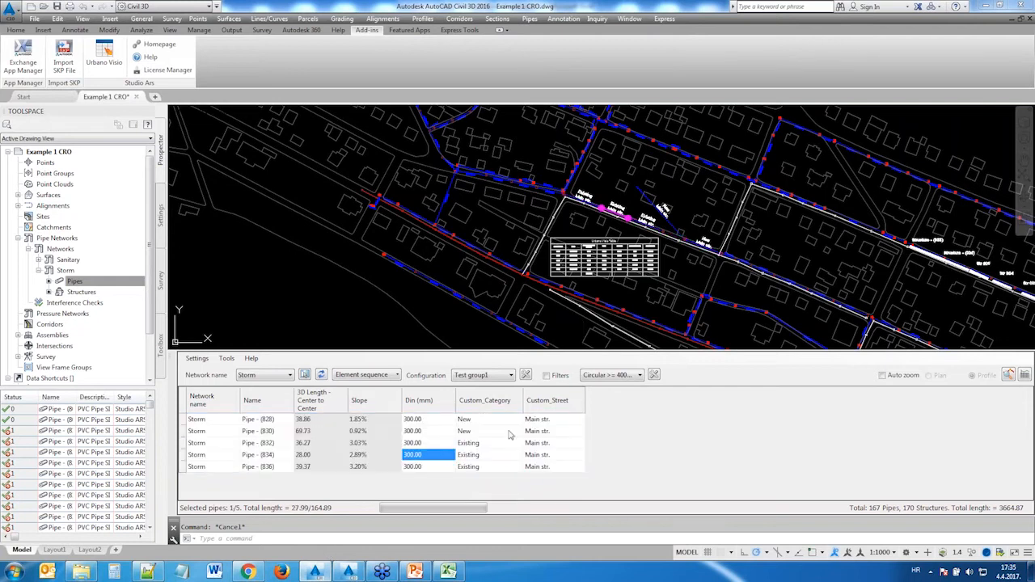
pyautogui.click(513, 377)
pyautogui.scroll(-2, 529, 417)
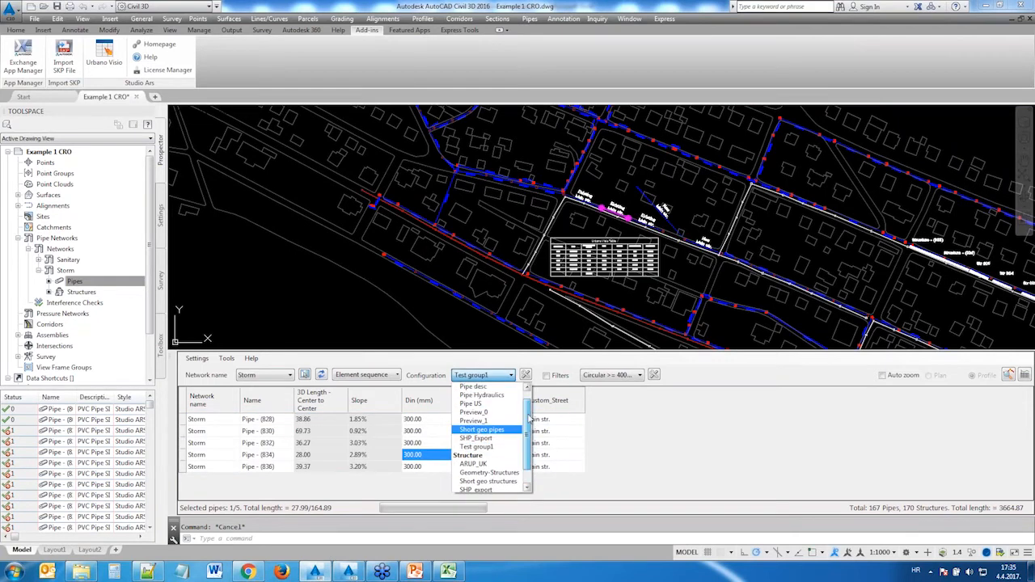
pyautogui.scroll(2, 529, 417)
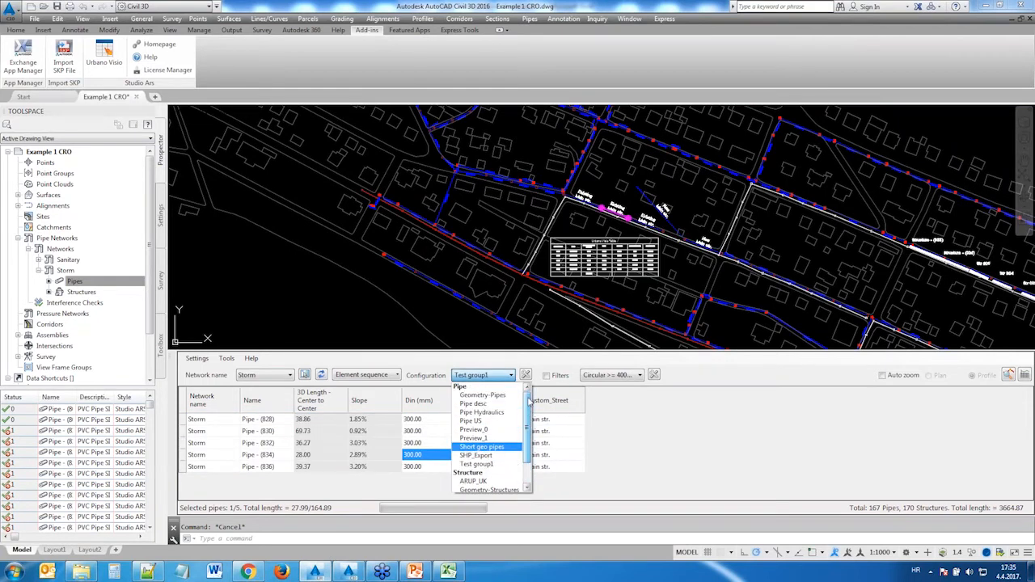
pyautogui.click(484, 413)
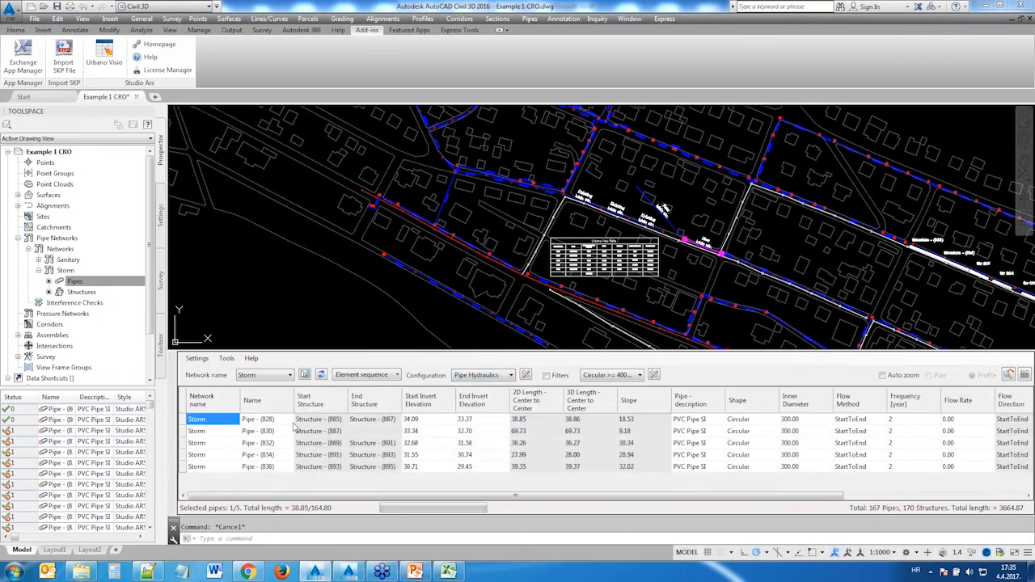
# Step: Copy all five pipe rows with the Pipe Hydraulics data into the Excel worksheet at cell E13 and review the pasted columns
pyautogui.click(184, 403)
pyautogui.rightClick(239, 438)
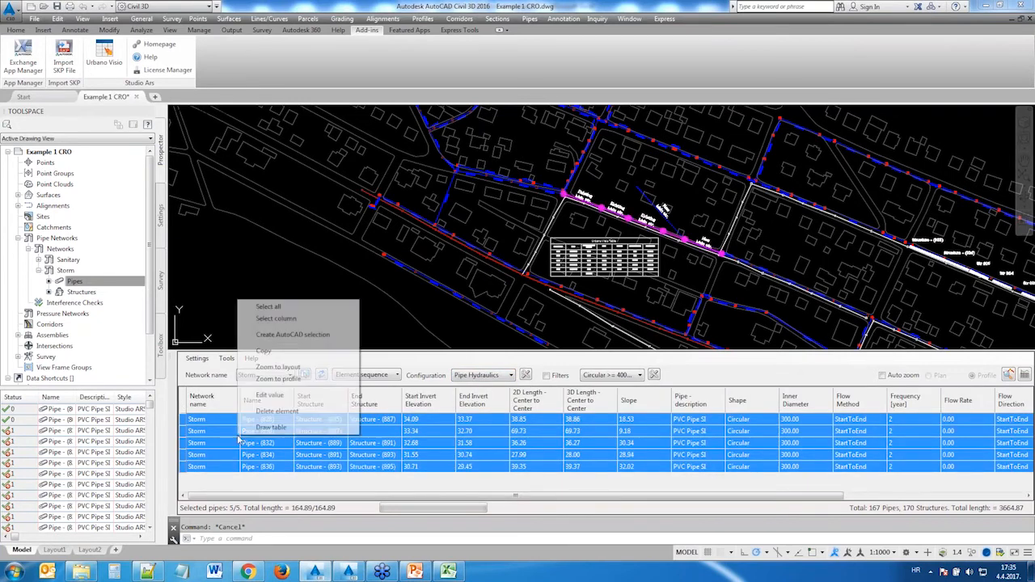
pyautogui.click(267, 350)
pyautogui.click(447, 573)
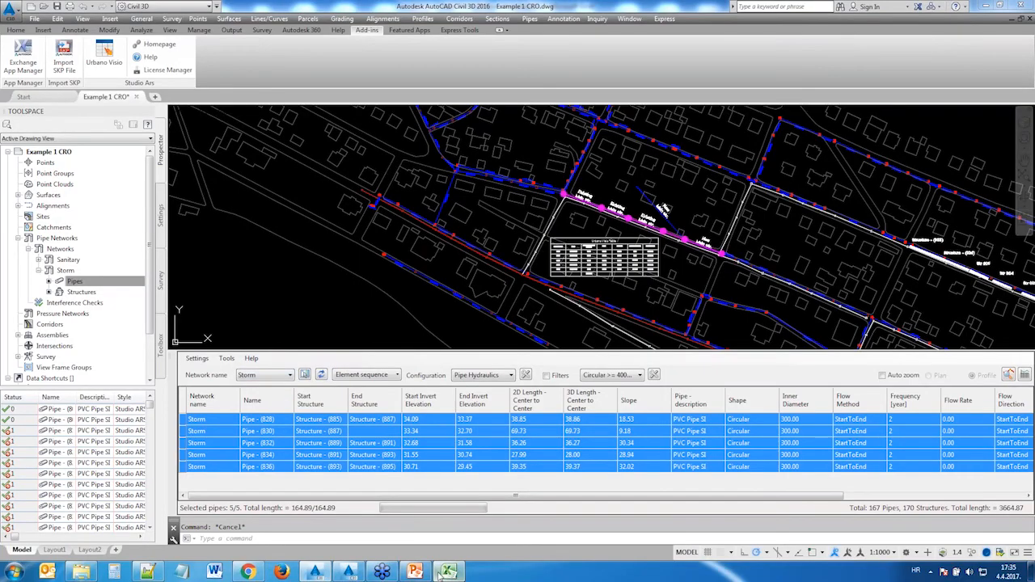
pyautogui.click(287, 267)
pyautogui.rightClick(288, 267)
pyautogui.click(314, 314)
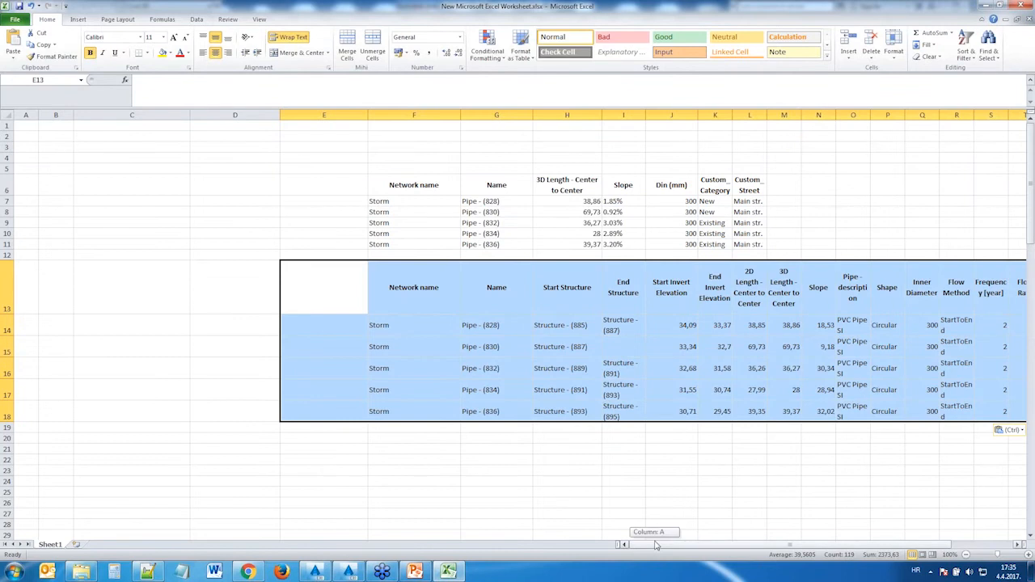
pyautogui.moveTo(656, 545); pyautogui.dragTo(702, 543)
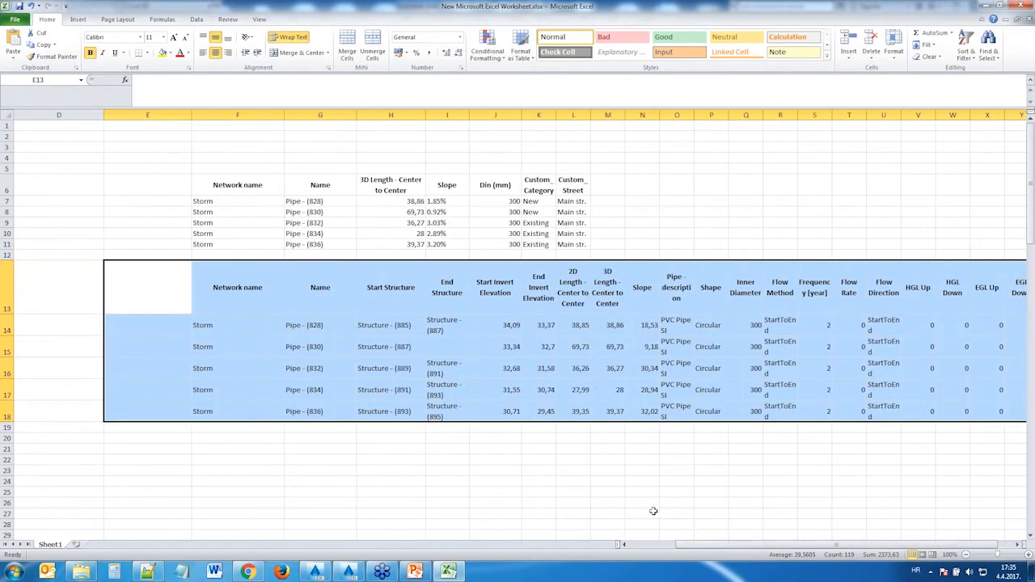
pyautogui.click(365, 472)
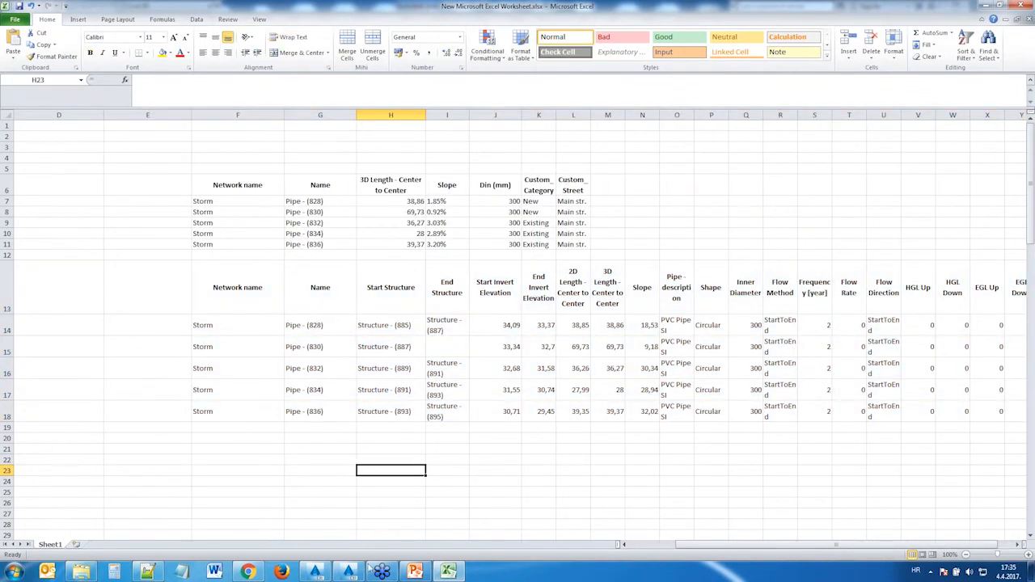
# Step: Switch back to Civil 3D and examine the available pipe and structure configurations and the element selection options
pyautogui.click(314, 571)
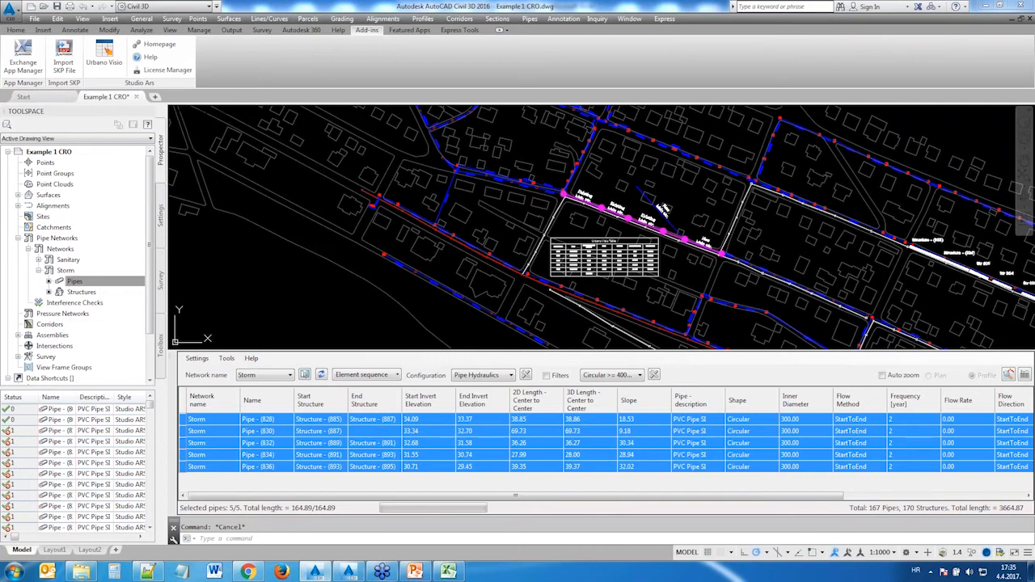
pyautogui.click(512, 376)
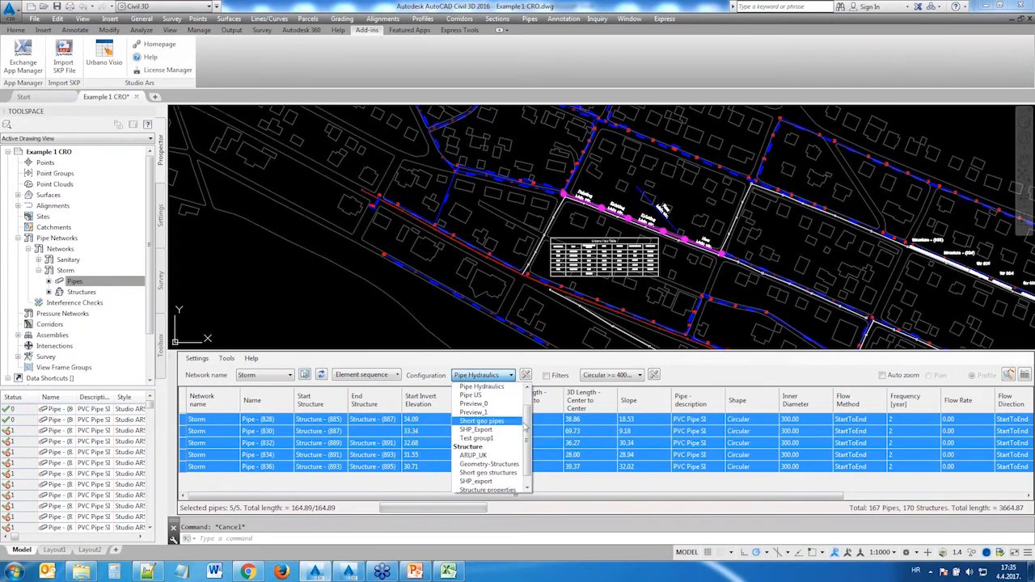
pyautogui.moveTo(530, 429); pyautogui.dragTo(530, 410)
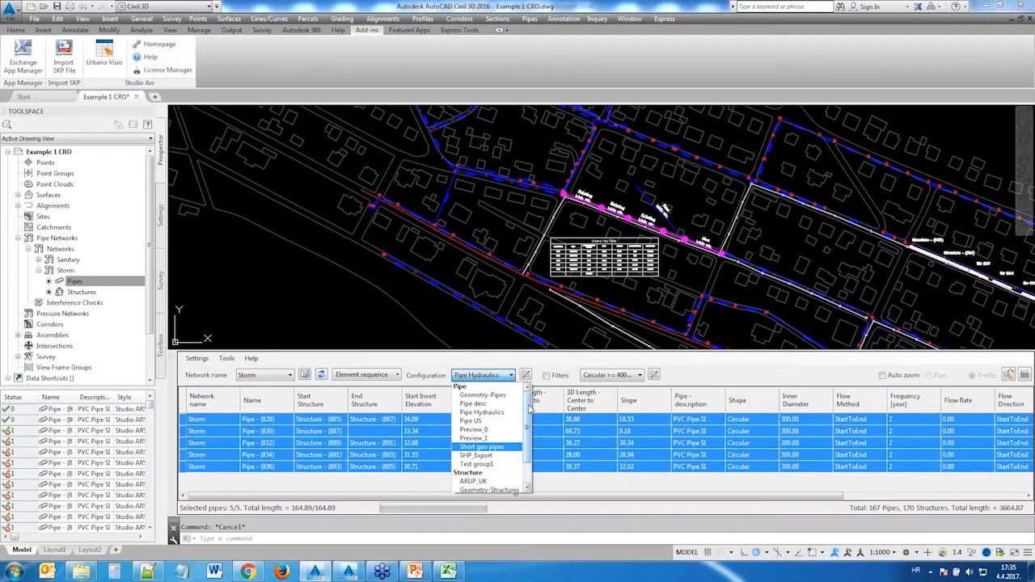
pyautogui.click(413, 368)
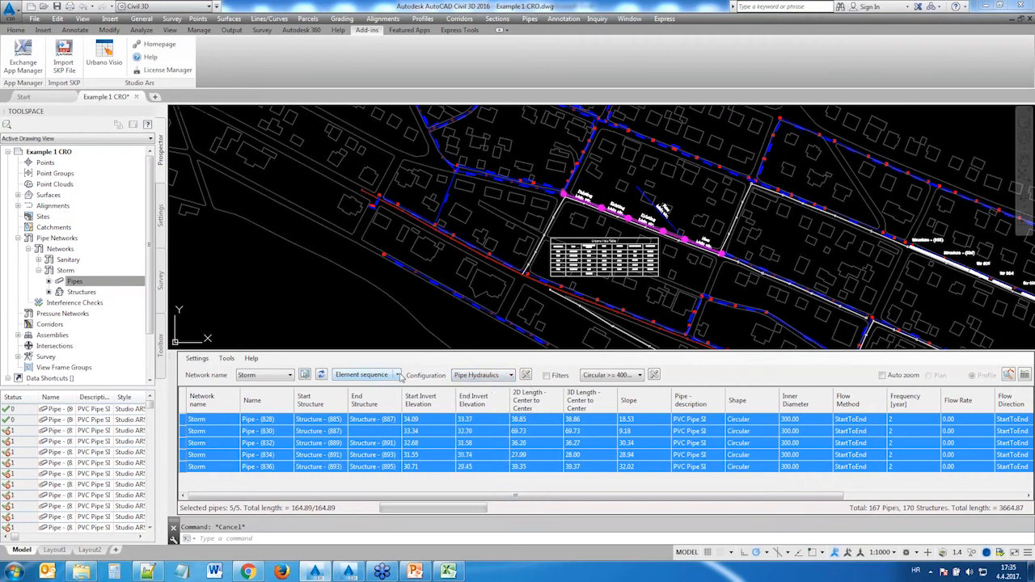
pyautogui.click(398, 375)
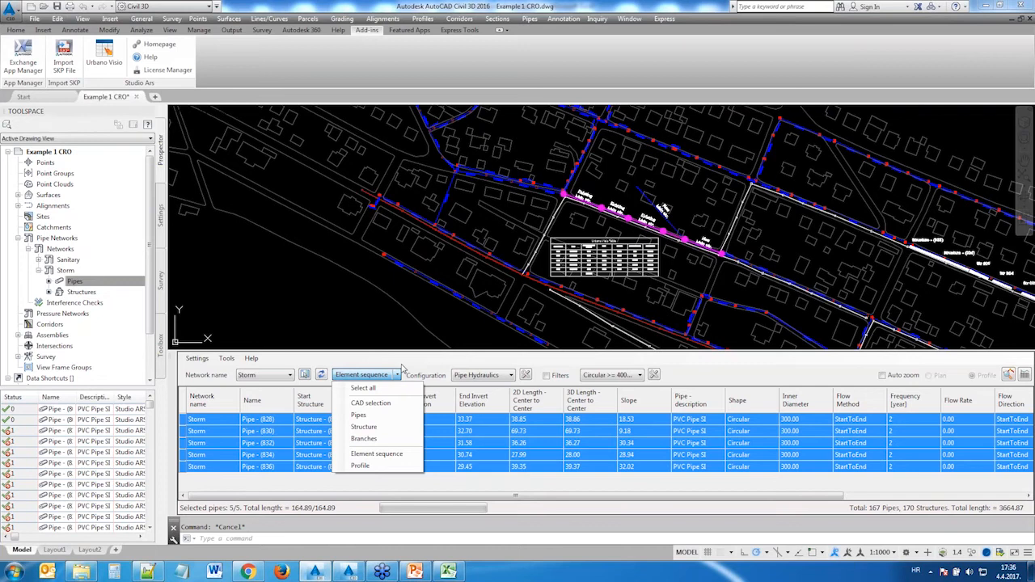
pyautogui.click(403, 369)
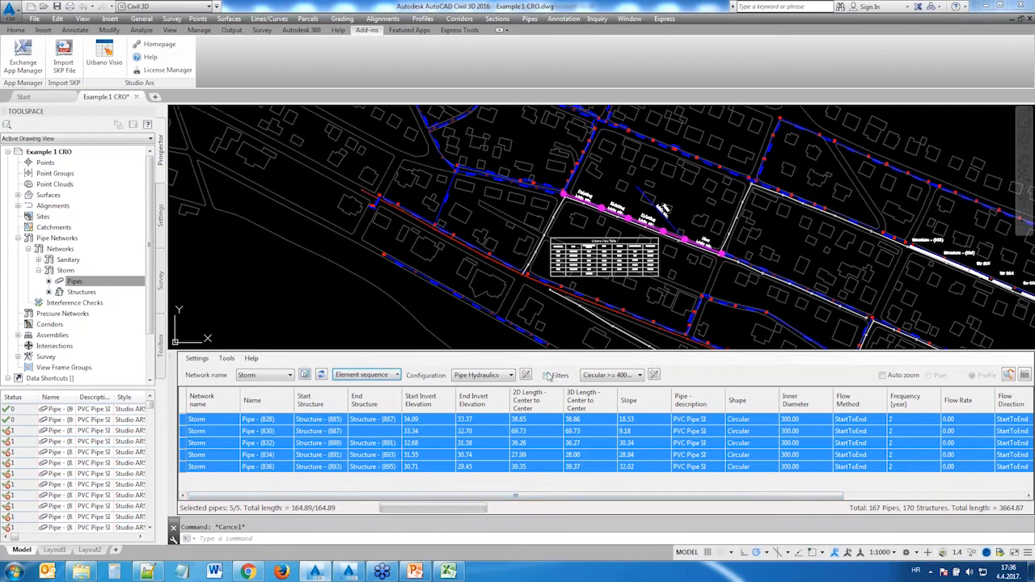
# Step: Apply the Pipe US configuration and copy the Name through Inner Height cells of the first three pipes into Excel at cell E20
pyautogui.click(512, 375)
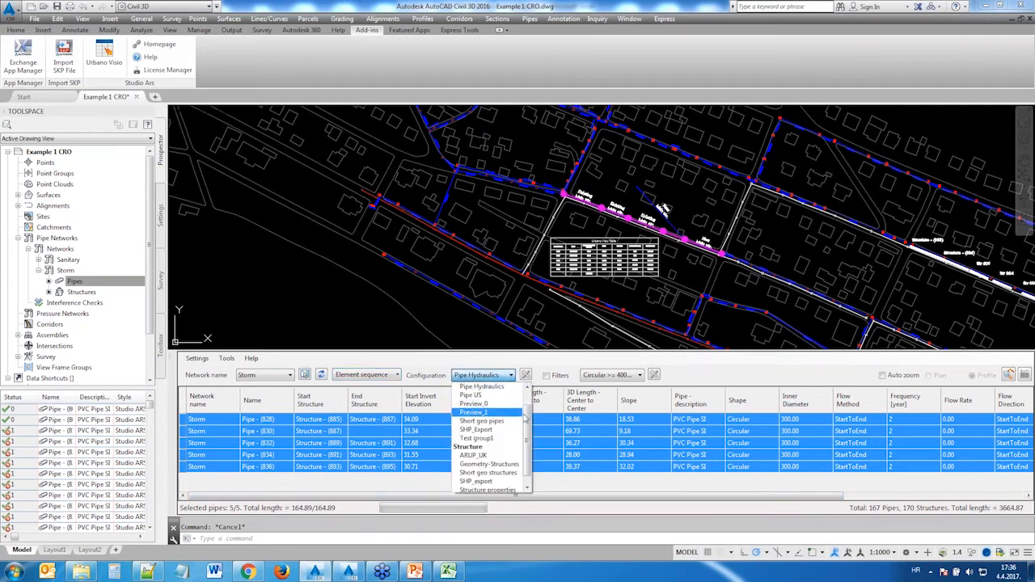
pyautogui.click(484, 395)
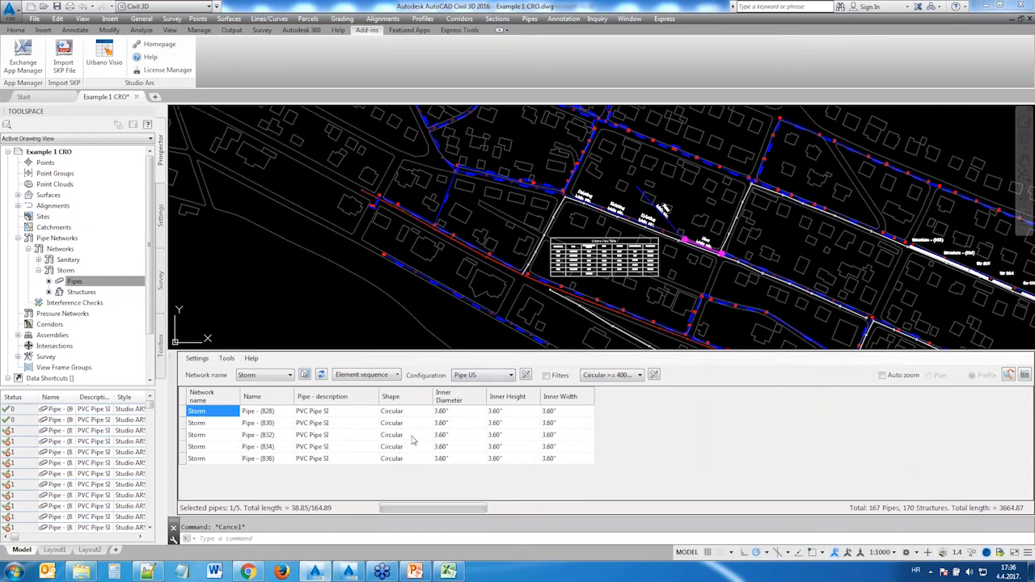
pyautogui.moveTo(285, 412); pyautogui.dragTo(495, 437)
pyautogui.rightClick(495, 437)
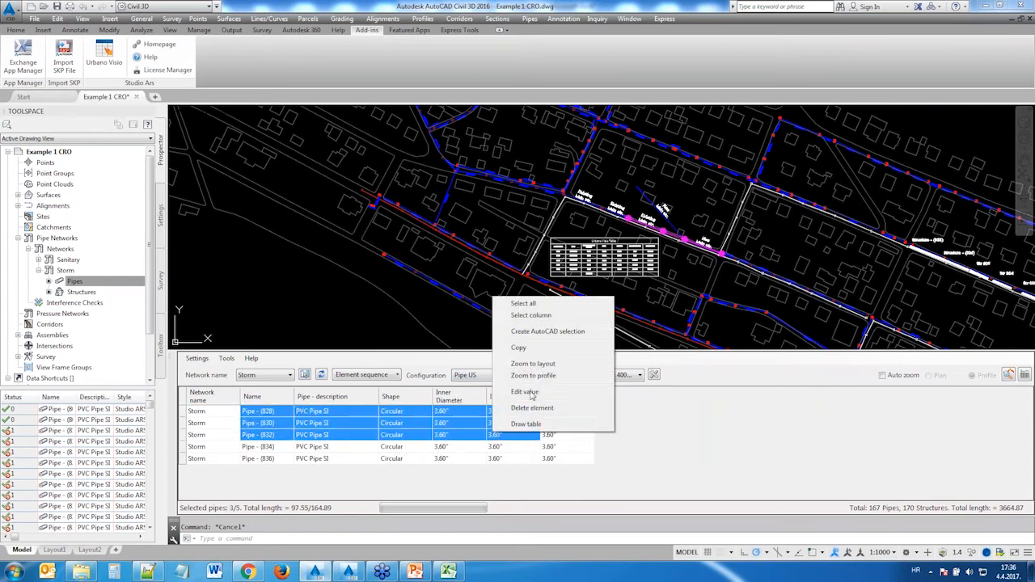
pyautogui.click(519, 348)
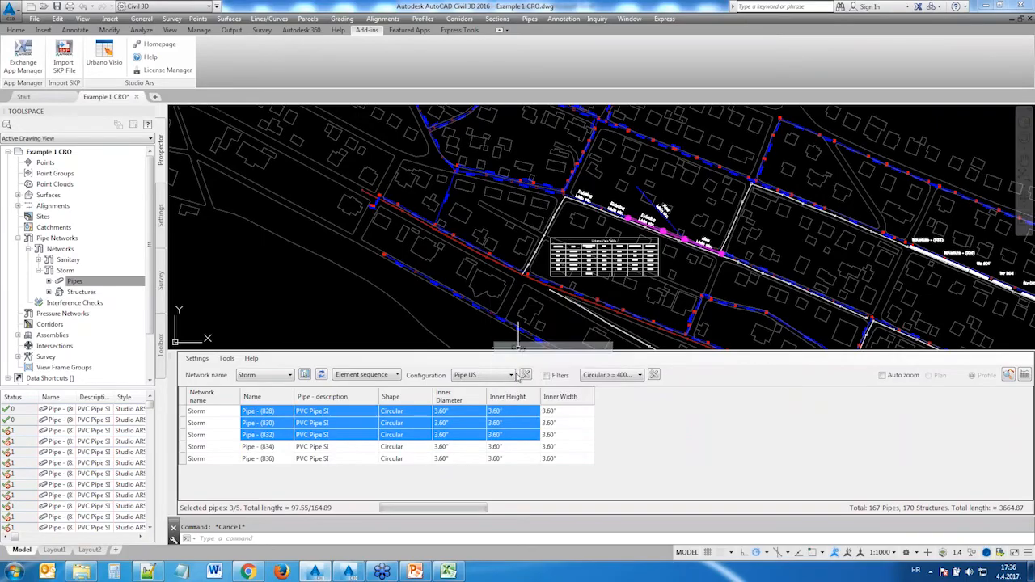
pyautogui.click(448, 572)
pyautogui.click(168, 438)
pyautogui.rightClick(190, 443)
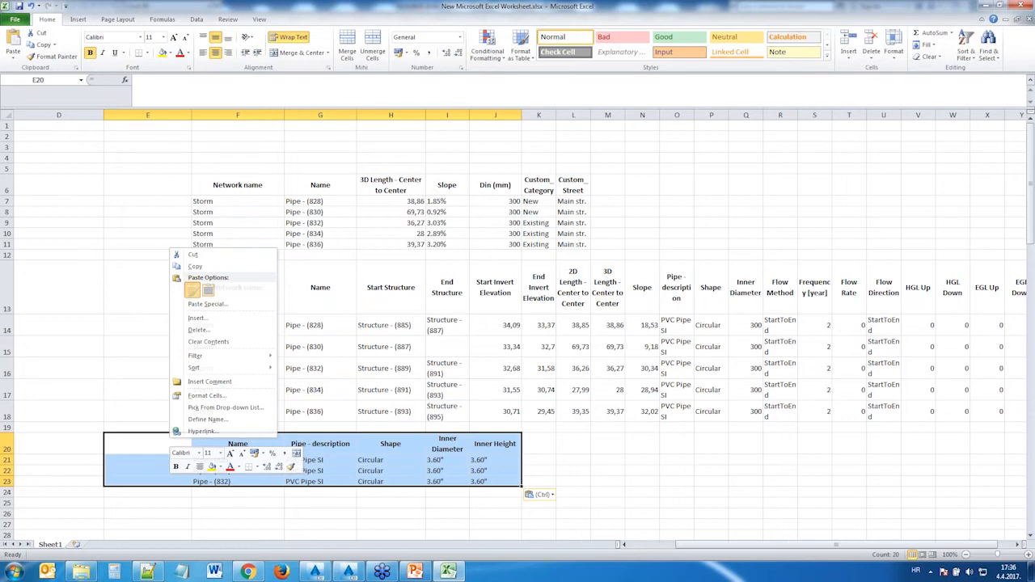
pyautogui.click(194, 292)
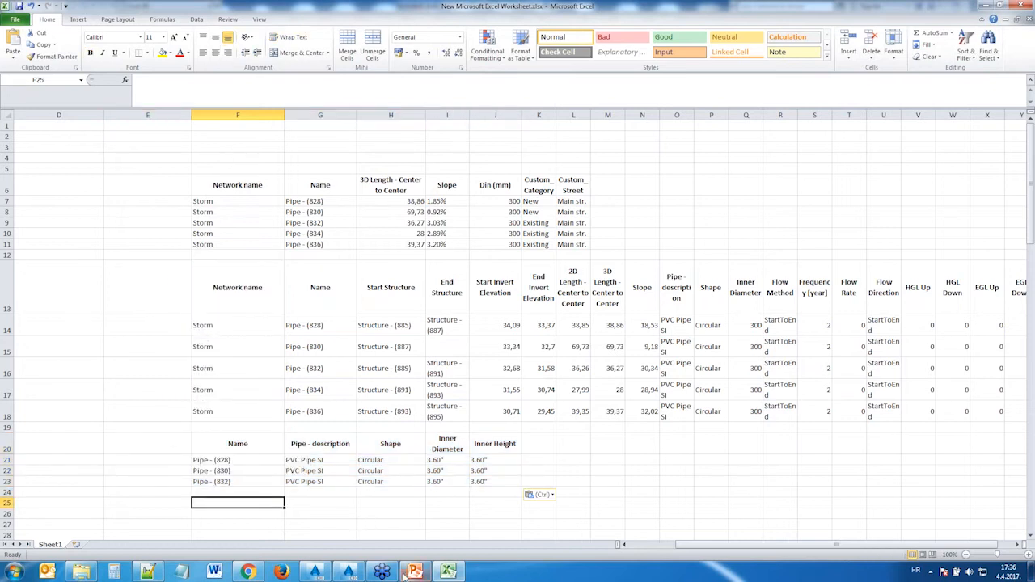
# Step: Switch back to Civil 3D and examine the trench cross-section sketch with its width, height, area and volume formulas
pyautogui.click(316, 572)
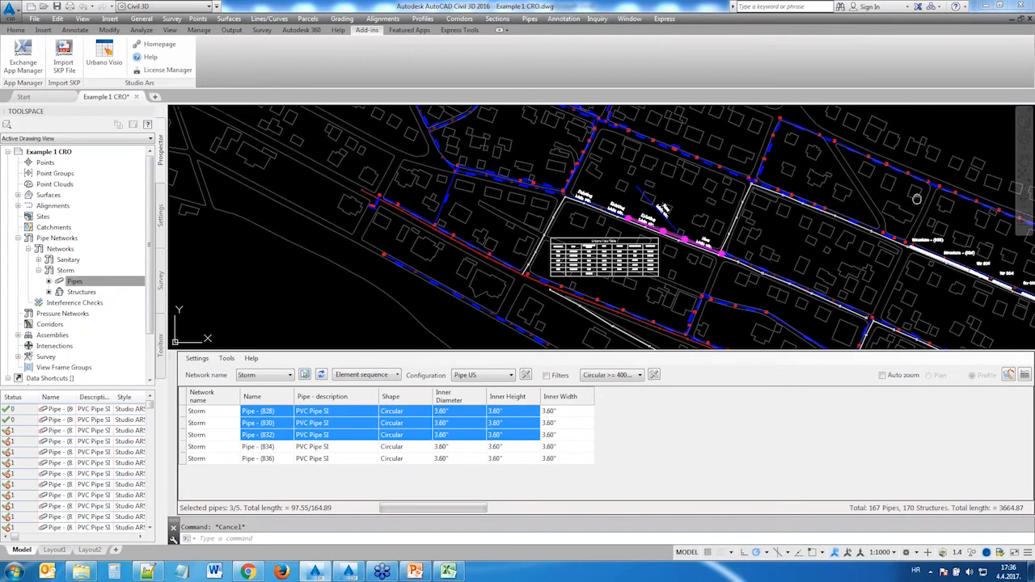
pyautogui.moveTo(917, 199); pyautogui.dragTo(895, 200, button='middle')
pyautogui.scroll(-5, 894, 200)
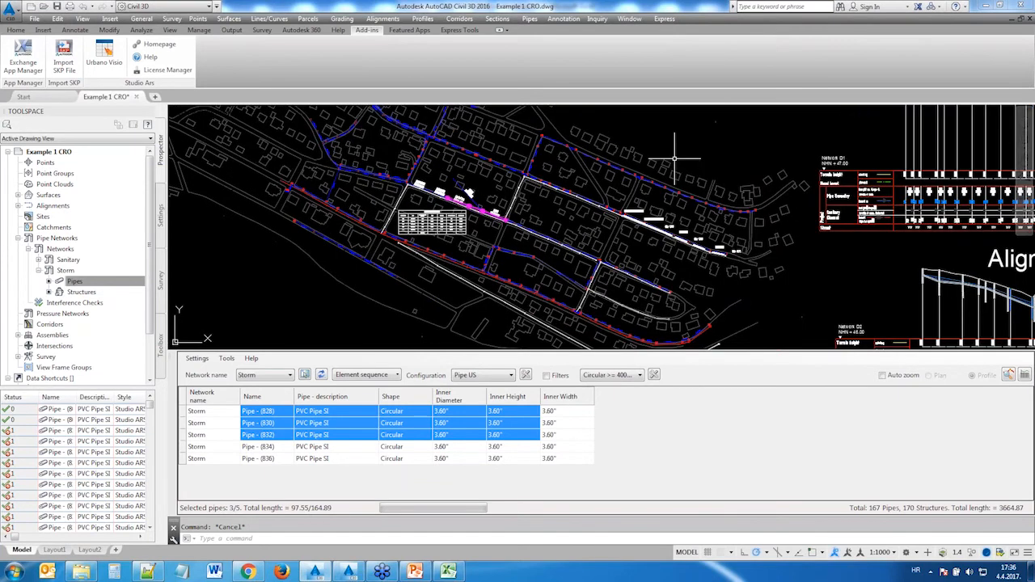
pyautogui.scroll(8, 589, 198)
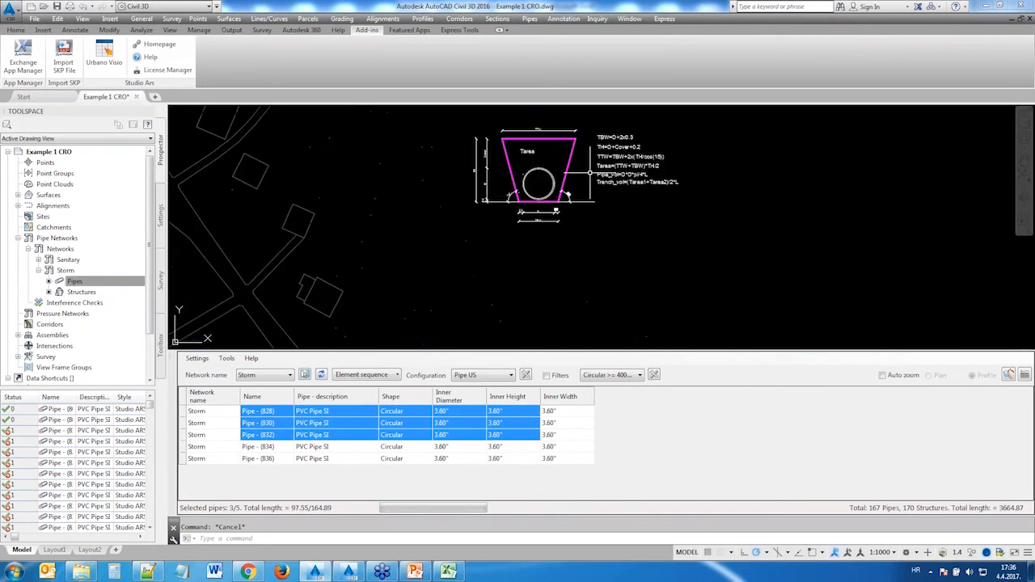
pyautogui.moveTo(608, 203); pyautogui.dragTo(559, 237, button='middle')
pyautogui.scroll(2, 559, 237)
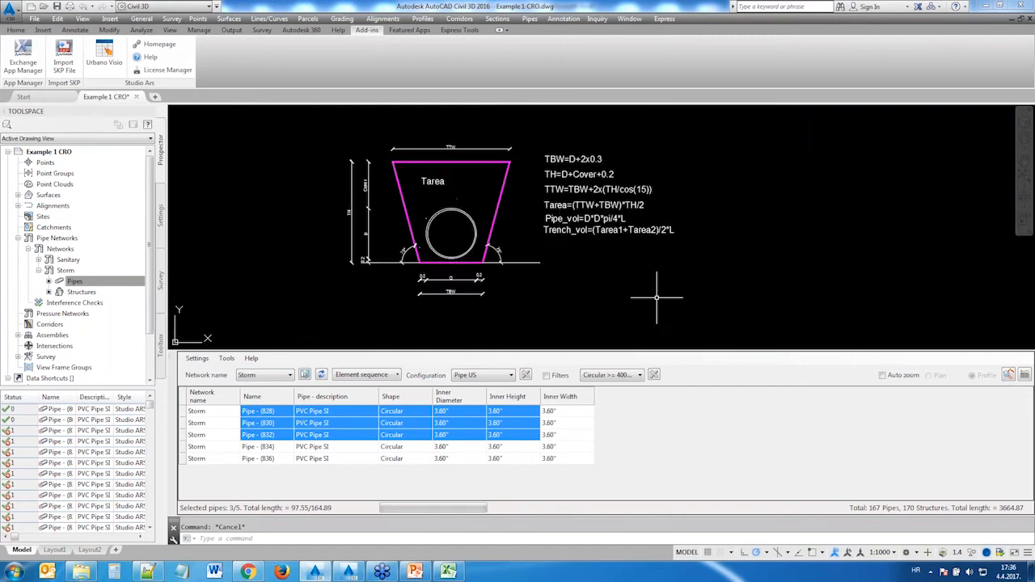
# Step: Show the drawing settings in Toolspace and expand the Pipe collection
pyautogui.click(161, 210)
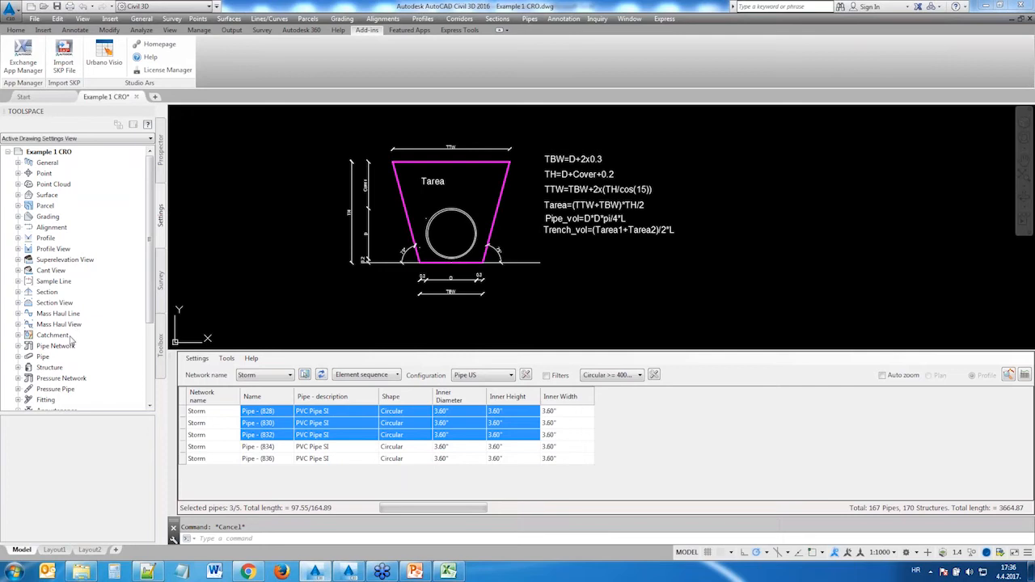
pyautogui.click(18, 357)
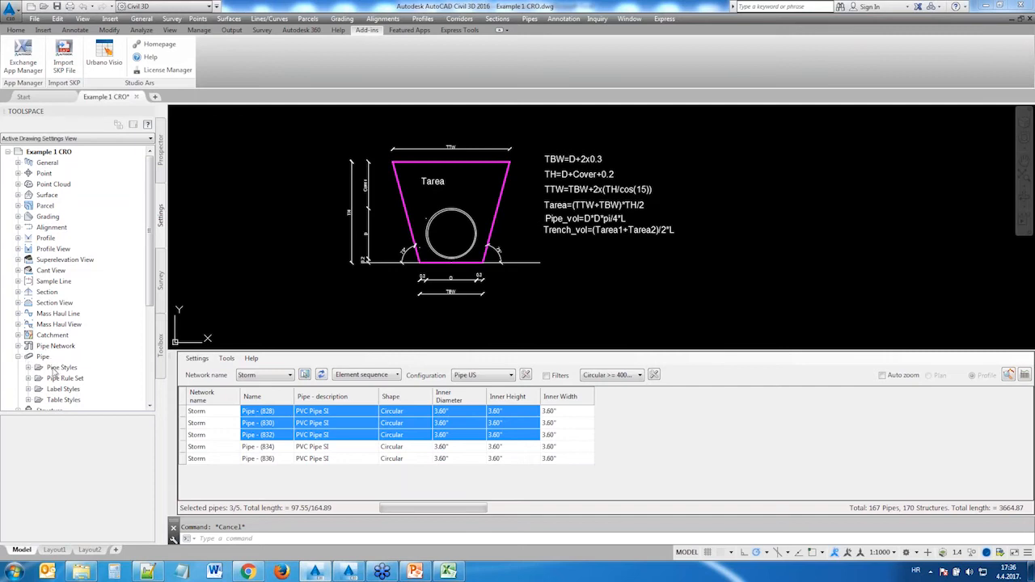
pyautogui.click(38, 368)
pyautogui.click(28, 367)
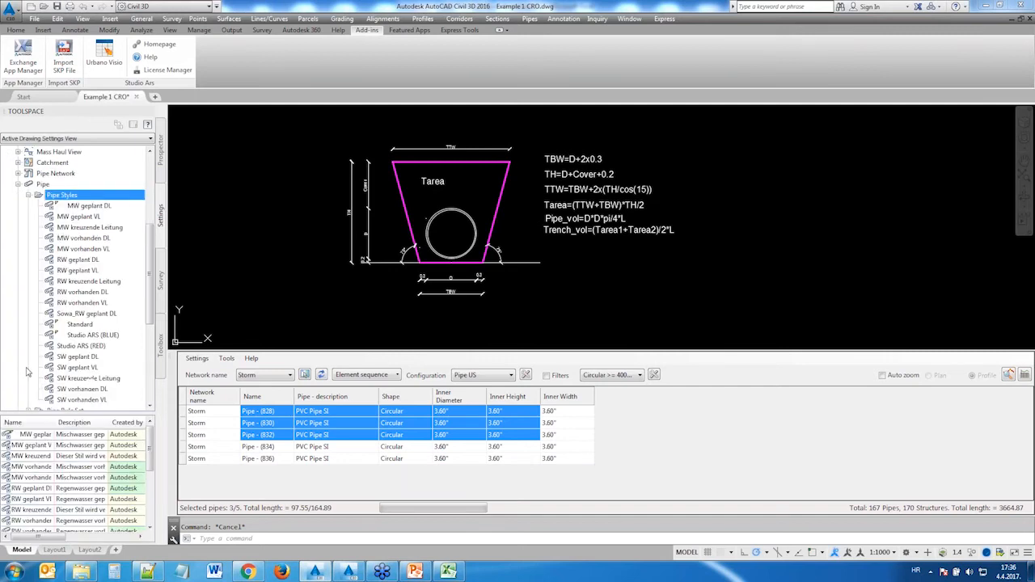
pyautogui.click(28, 196)
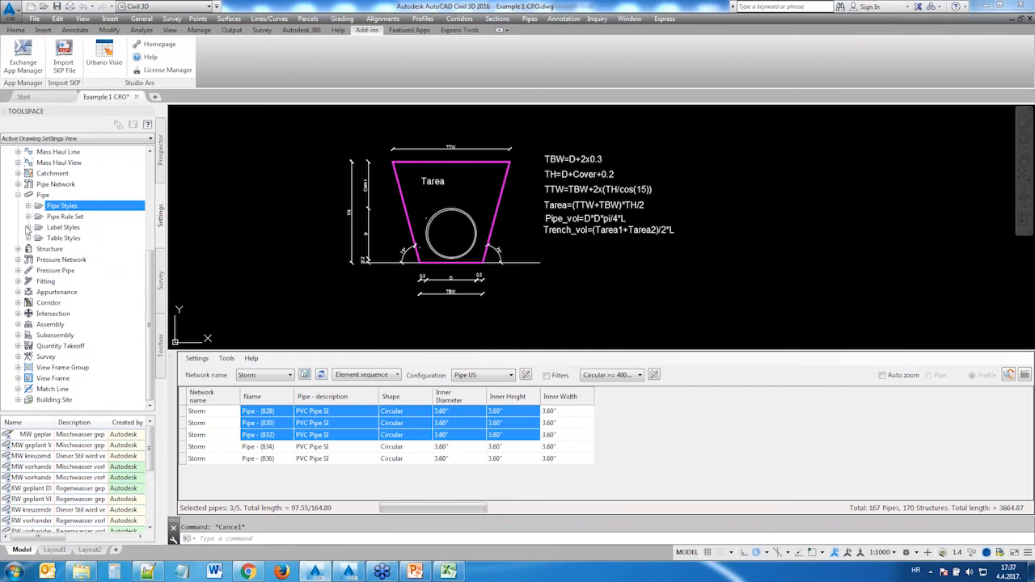
# Step: List the expressions defined under the Plan Profile label styles for pipes
pyautogui.click(29, 227)
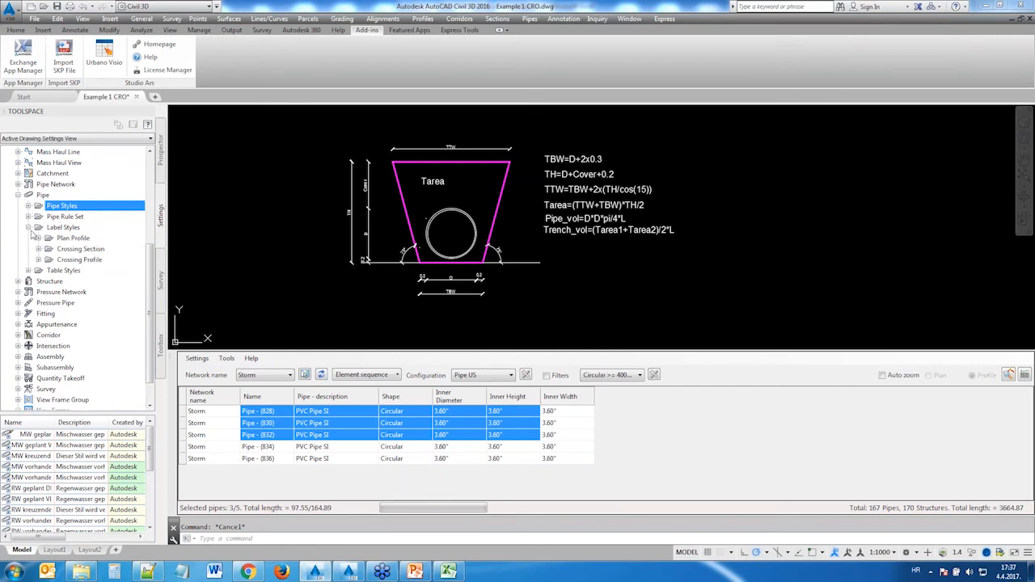
pyautogui.click(38, 238)
pyautogui.scroll(-15, 93, 263)
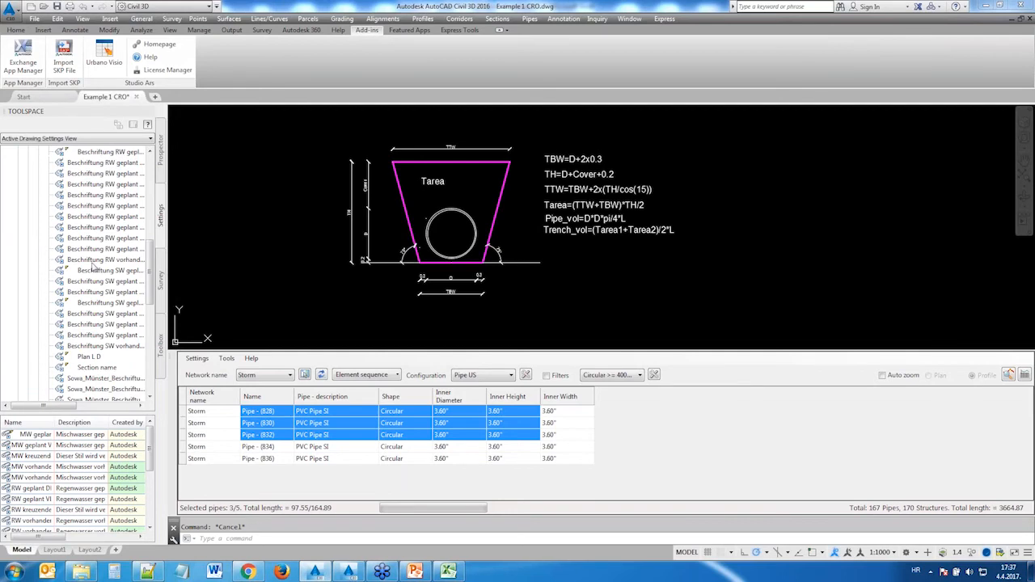
pyautogui.click(81, 292)
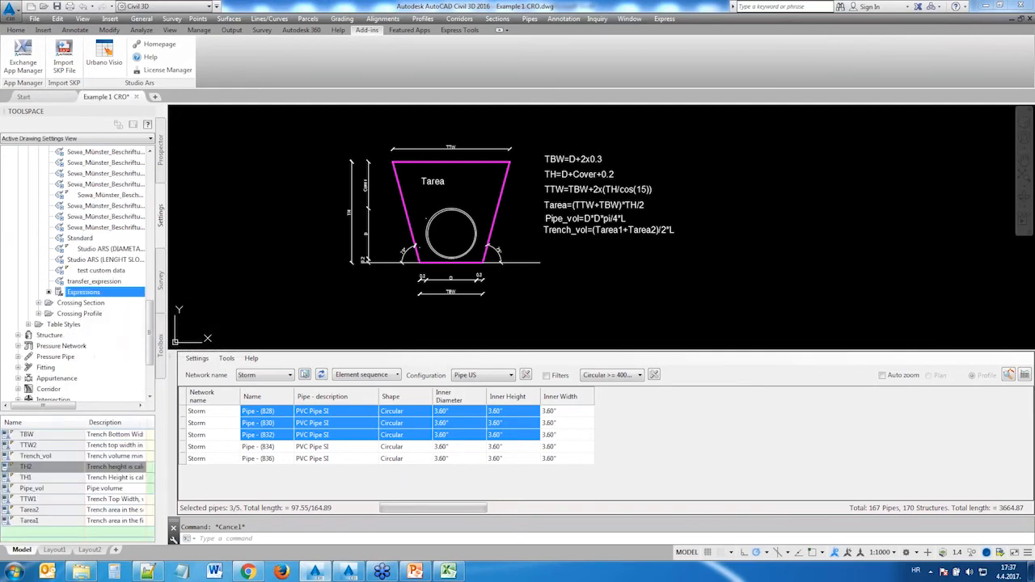
# Step: Open the Trench_vol expression for editing, review its formula and the insertable properties and functions, and close it without changes
pyautogui.click(55, 446)
pyautogui.click(56, 458)
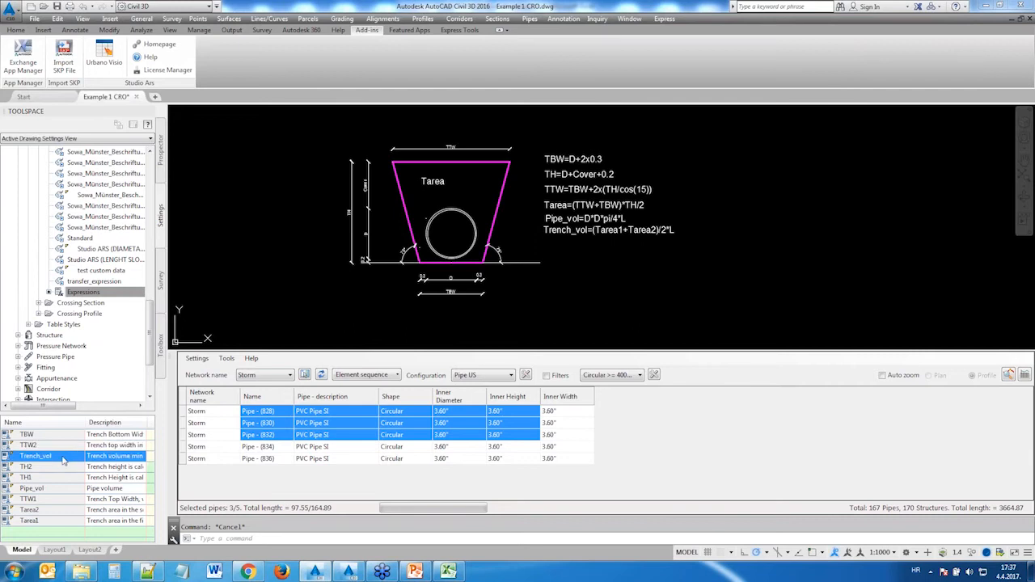
pyautogui.rightClick(60, 458)
pyautogui.click(101, 479)
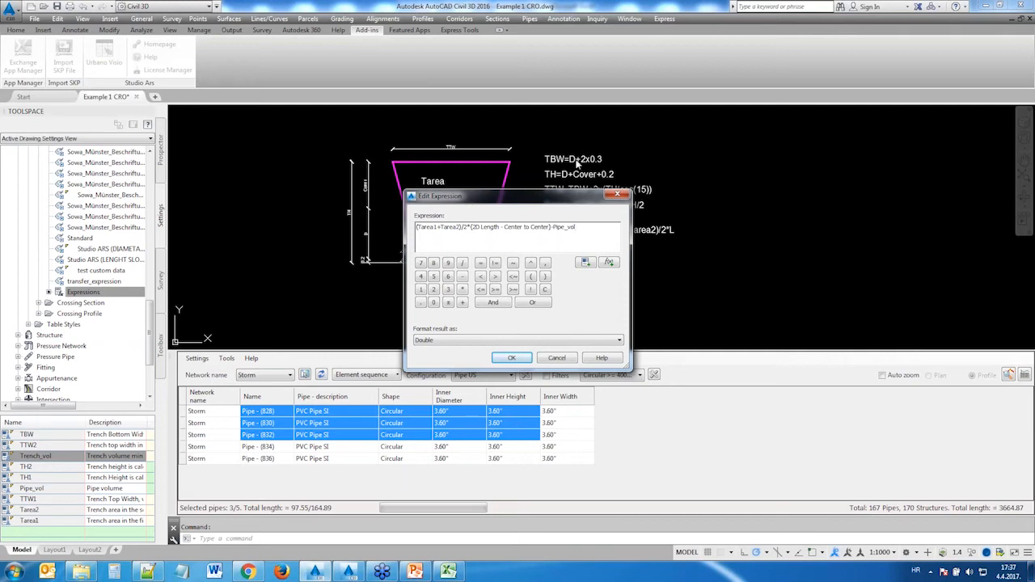
pyautogui.click(589, 265)
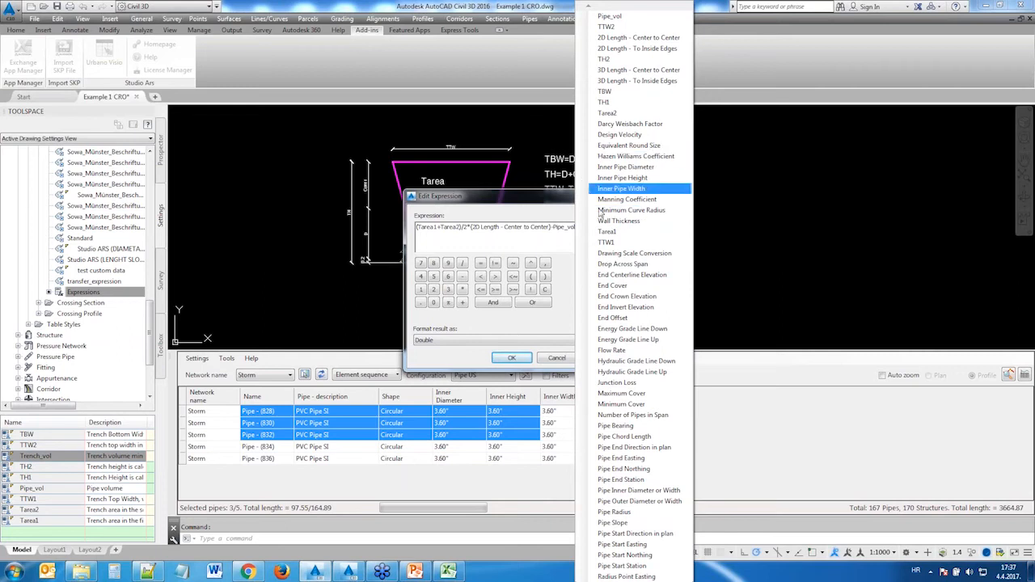
pyautogui.click(565, 267)
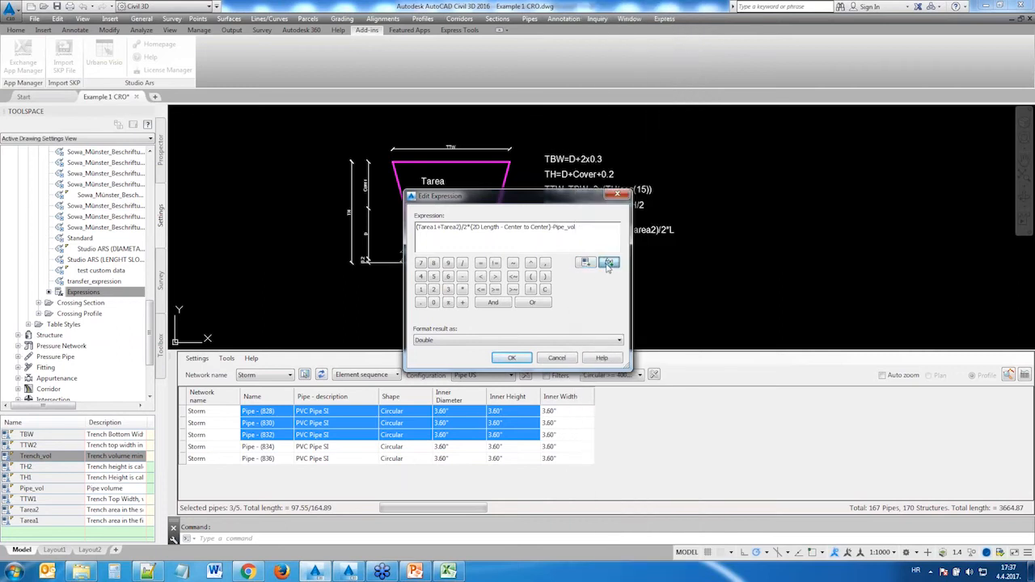
pyautogui.click(609, 265)
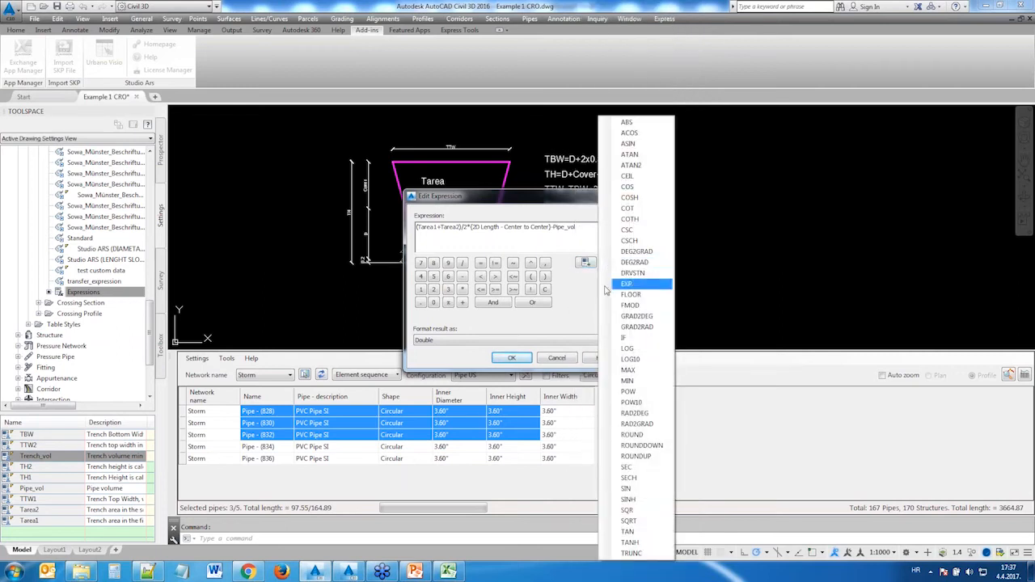
pyautogui.click(558, 297)
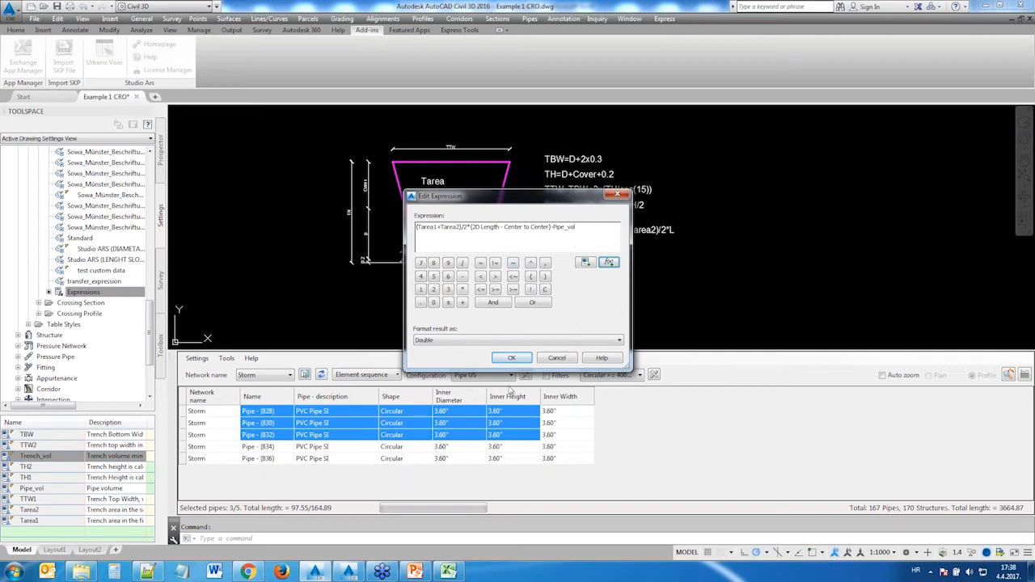
pyautogui.click(515, 359)
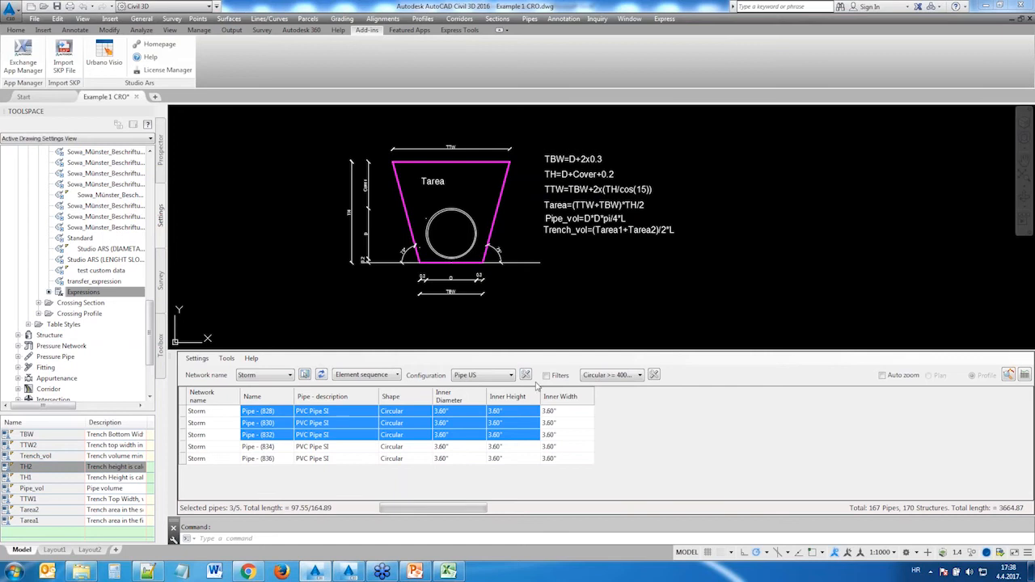
# Step: Create a pipe preview configuration containing the Pipe_vol and Trench_vol expressions, and apply it to the storm pipe table
pyautogui.click(526, 374)
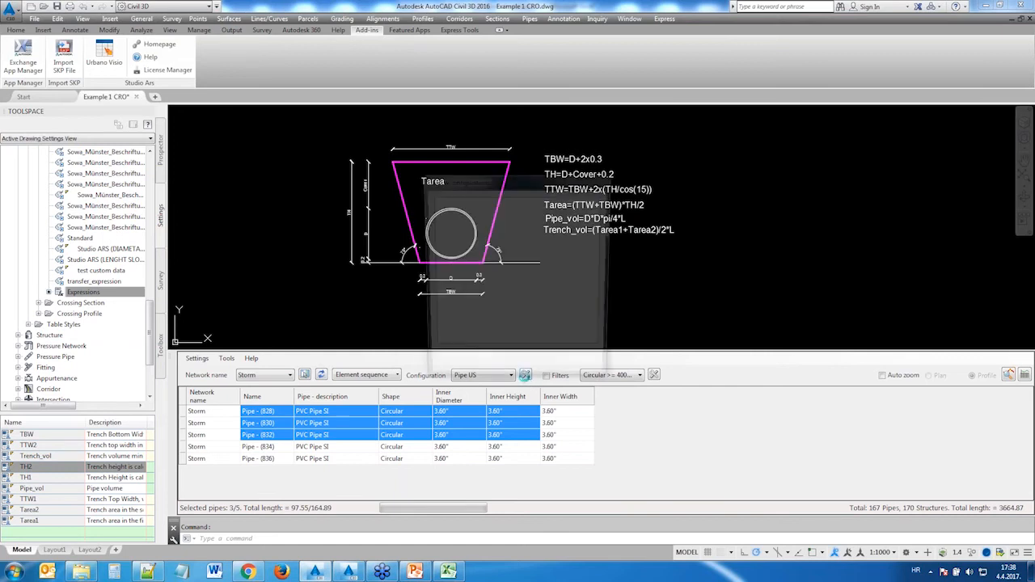
pyautogui.click(441, 369)
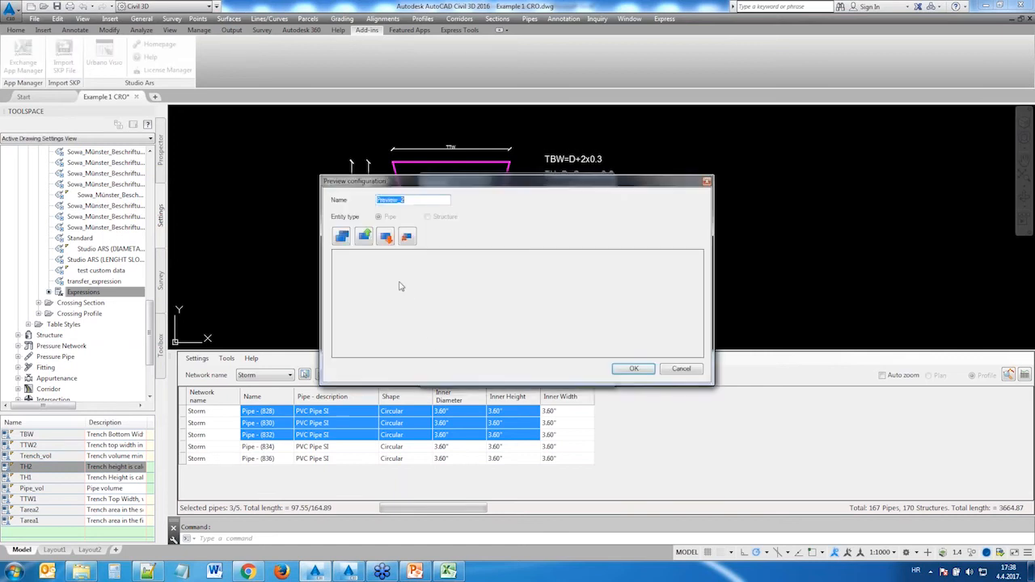
pyautogui.click(343, 237)
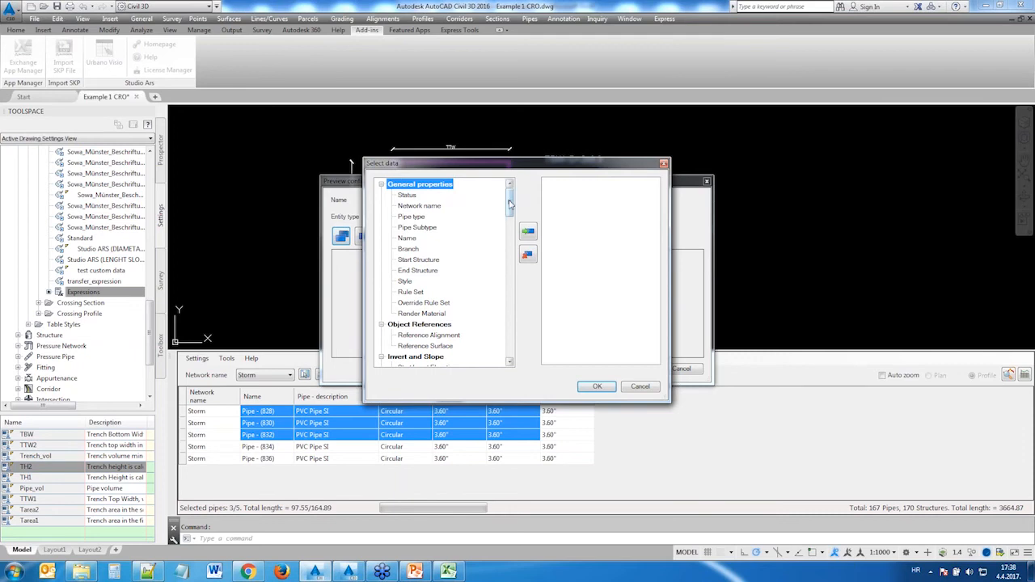
pyautogui.moveTo(509, 196); pyautogui.dragTo(510, 347)
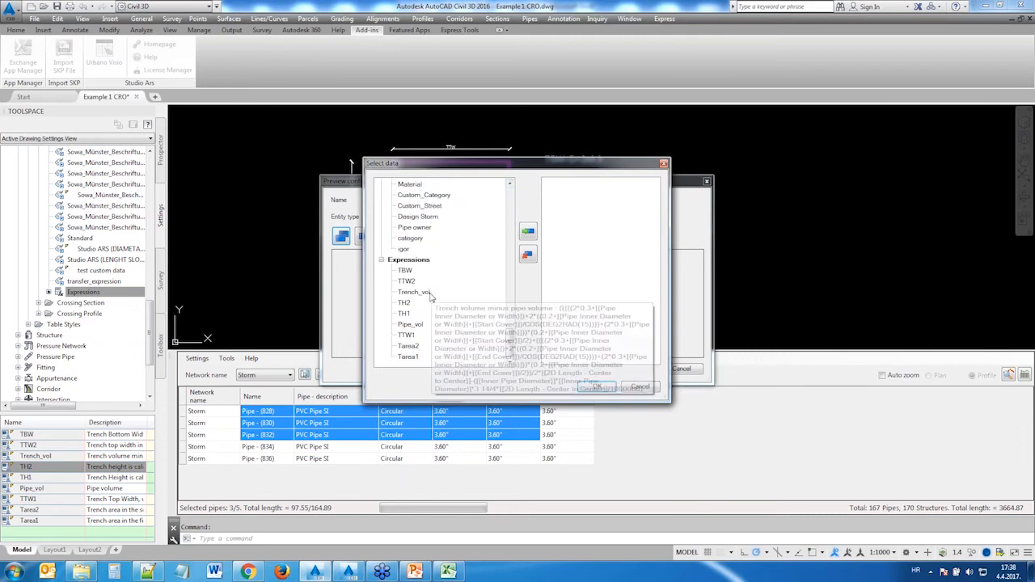
pyautogui.doubleClick(412, 324)
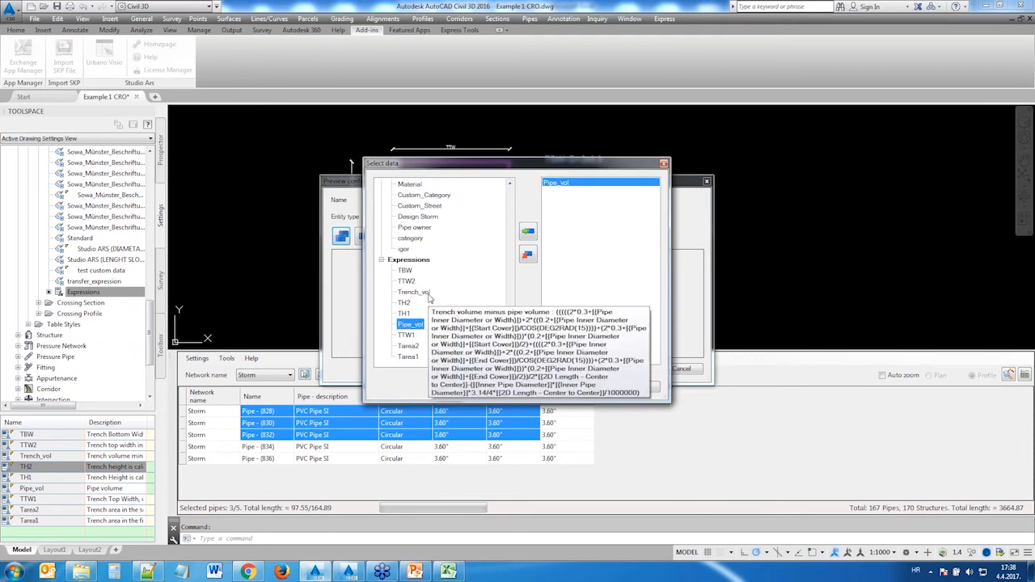
pyautogui.doubleClick(430, 294)
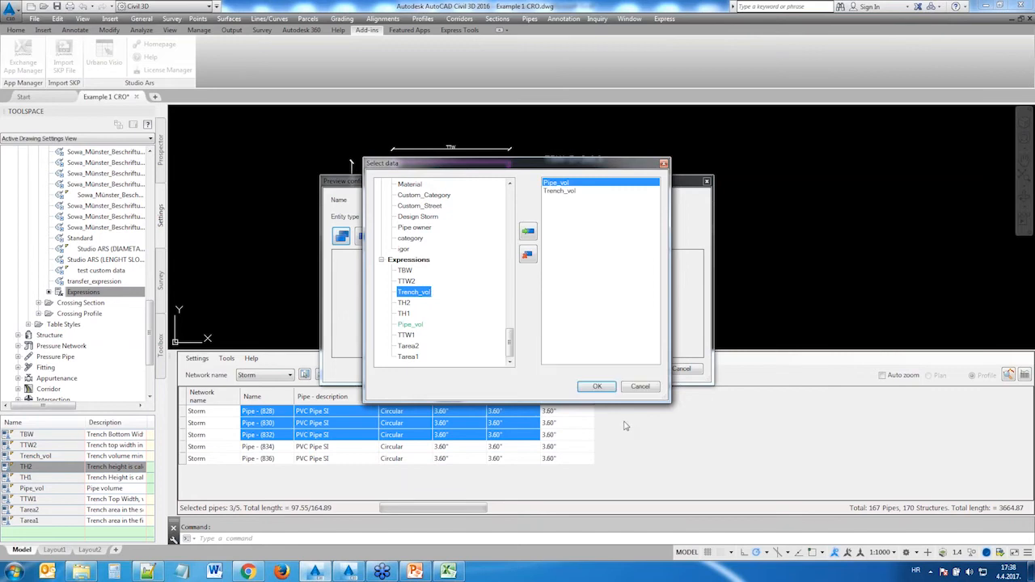
pyautogui.click(597, 386)
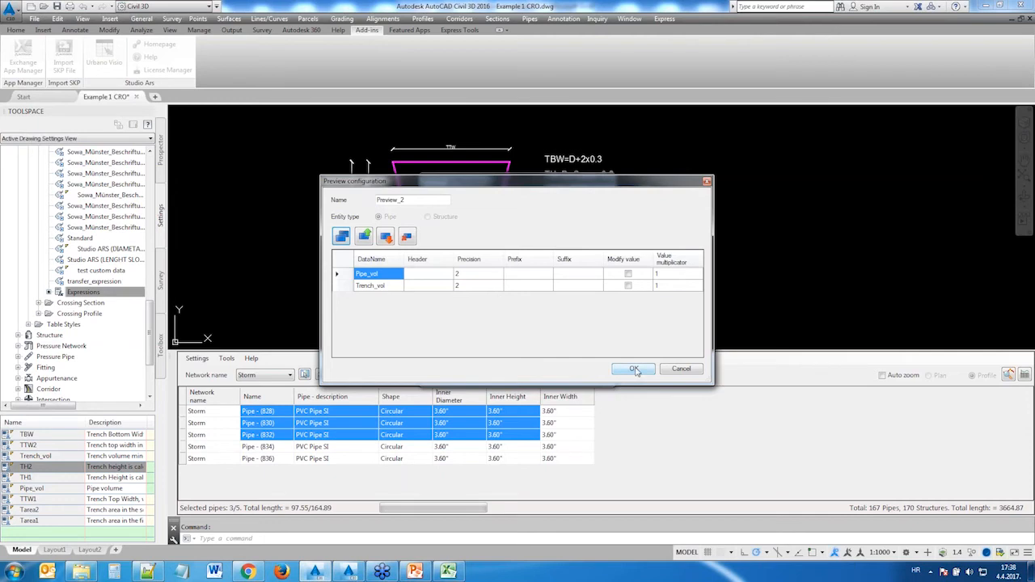
pyautogui.click(635, 369)
pyautogui.click(488, 288)
pyautogui.click(580, 377)
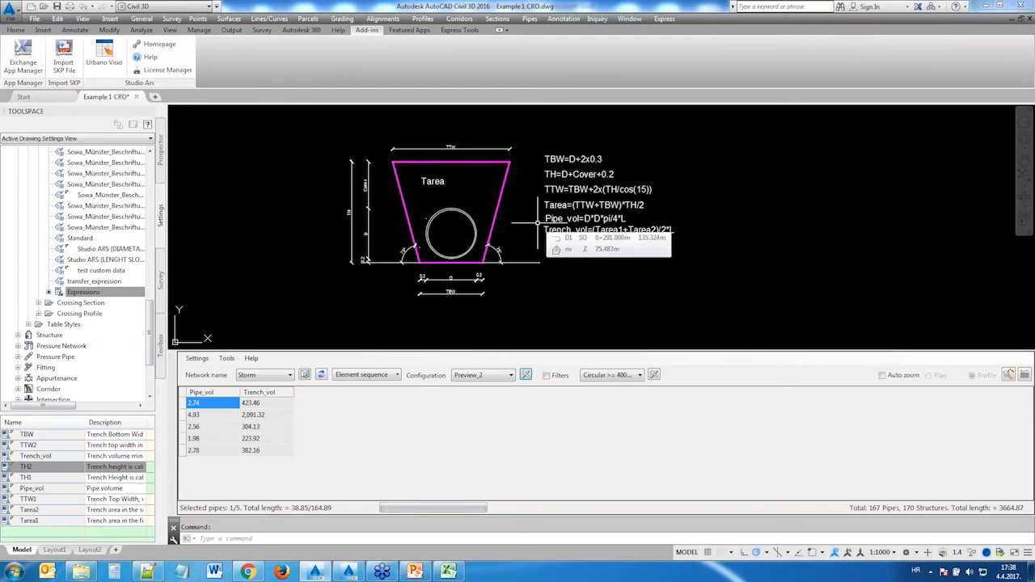
# Step: Load the storm pipes as an element sequence from the upper line's eastern end structure to its western junction in plan
pyautogui.scroll(-9, 537, 221)
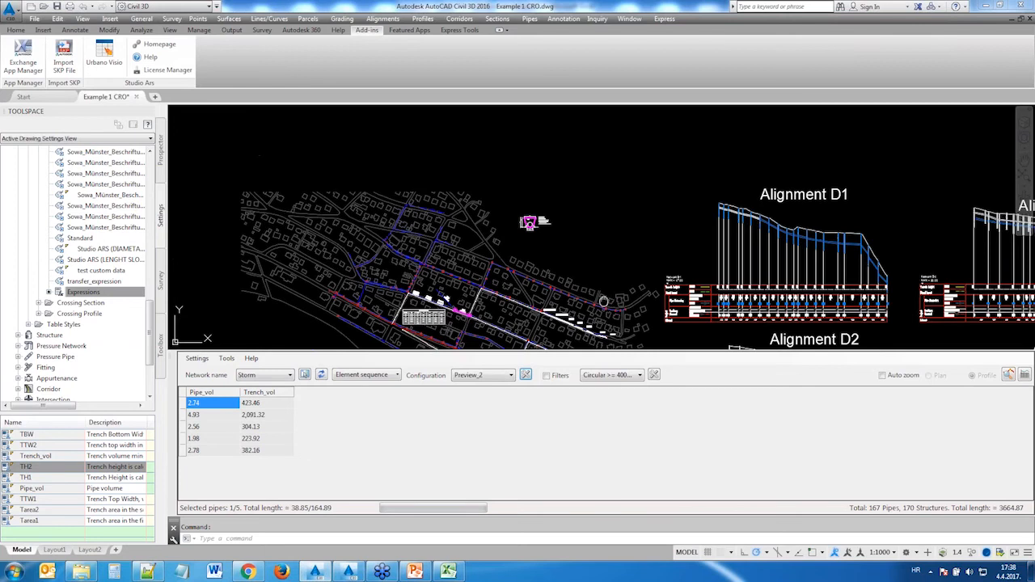
pyautogui.moveTo(603, 301); pyautogui.dragTo(570, 215, button='middle')
pyautogui.scroll(2, 525, 216)
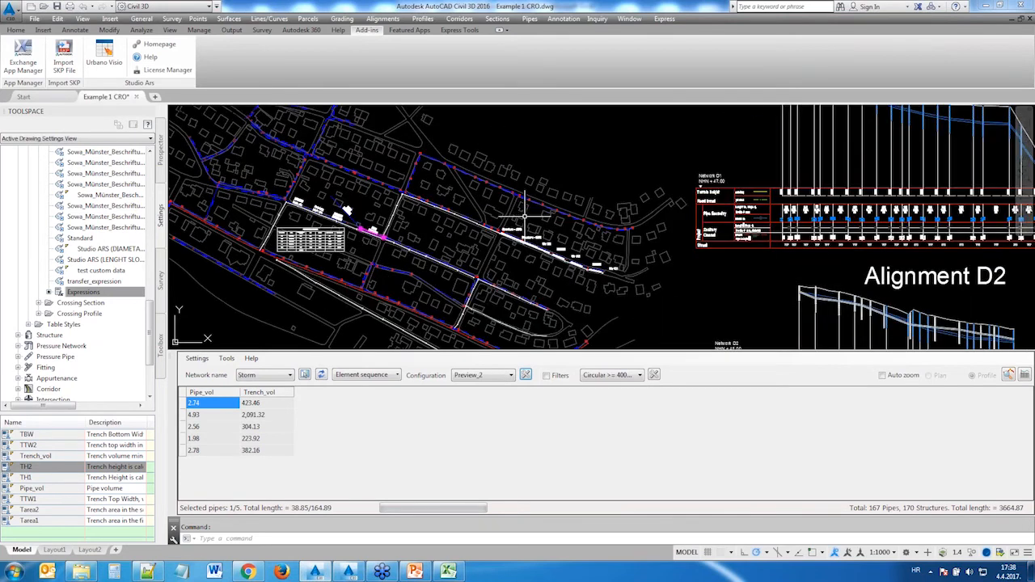
pyautogui.scroll(2, 525, 216)
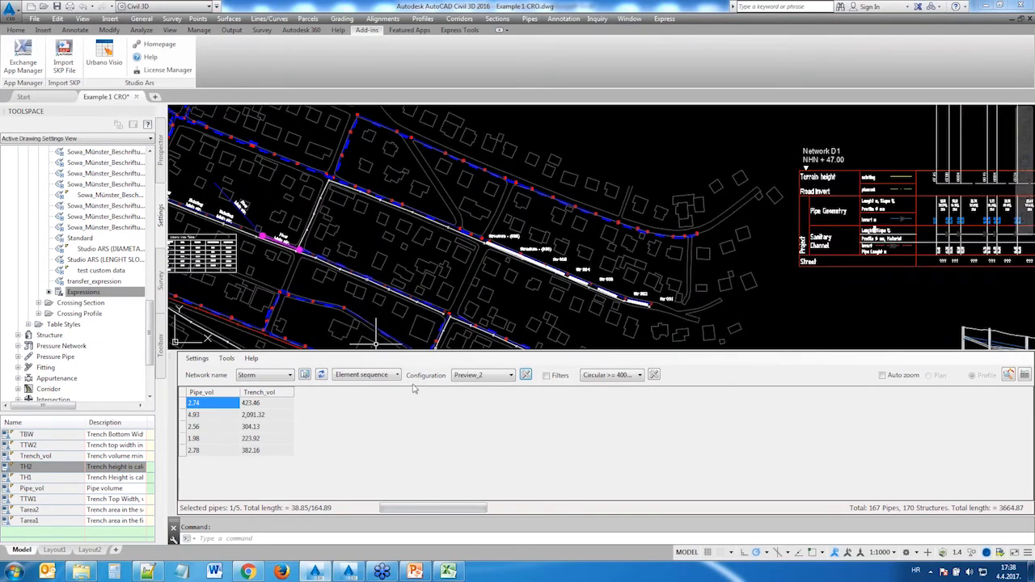
pyautogui.click(397, 378)
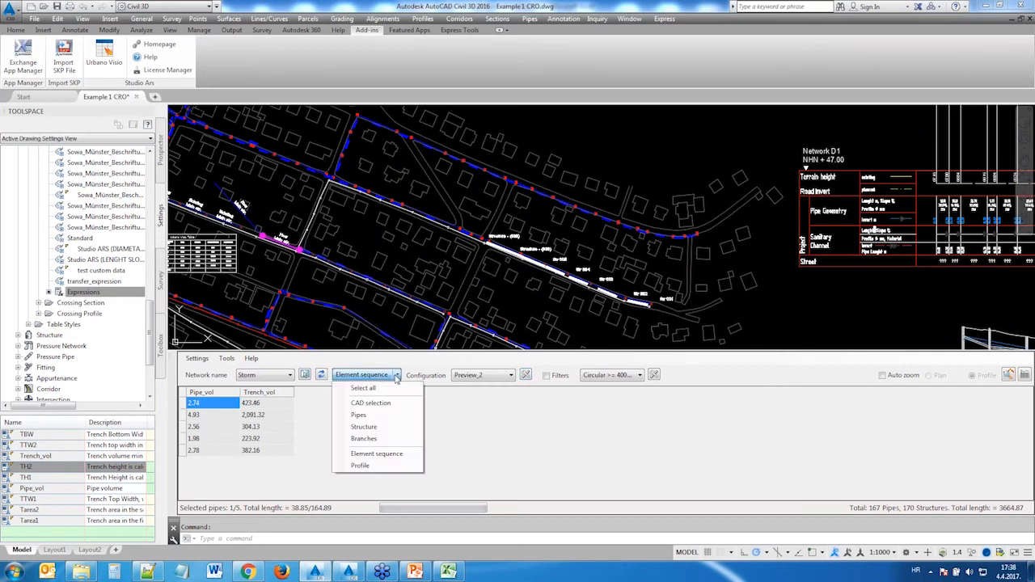
pyautogui.click(368, 454)
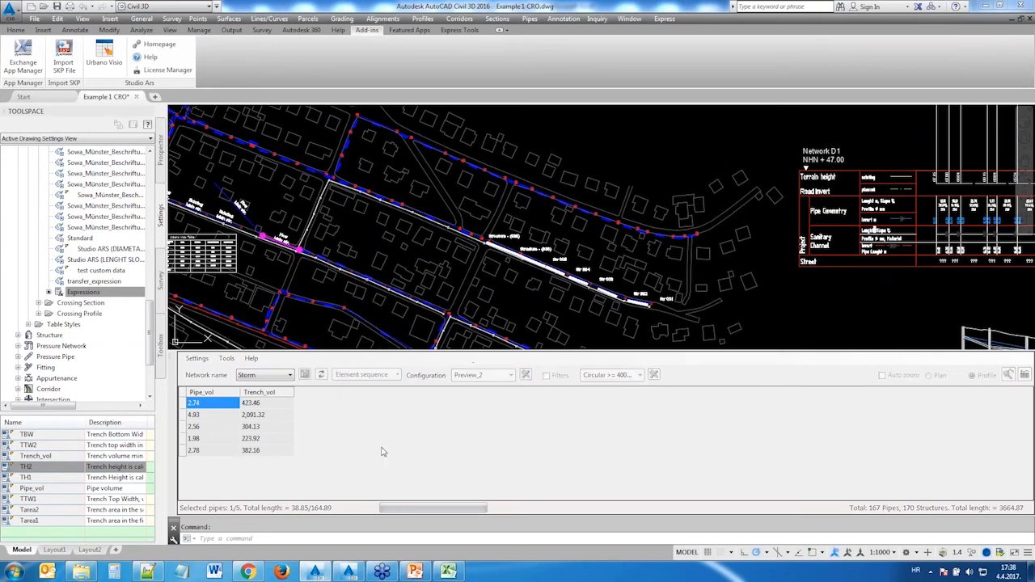
pyautogui.click(687, 235)
pyautogui.click(353, 164)
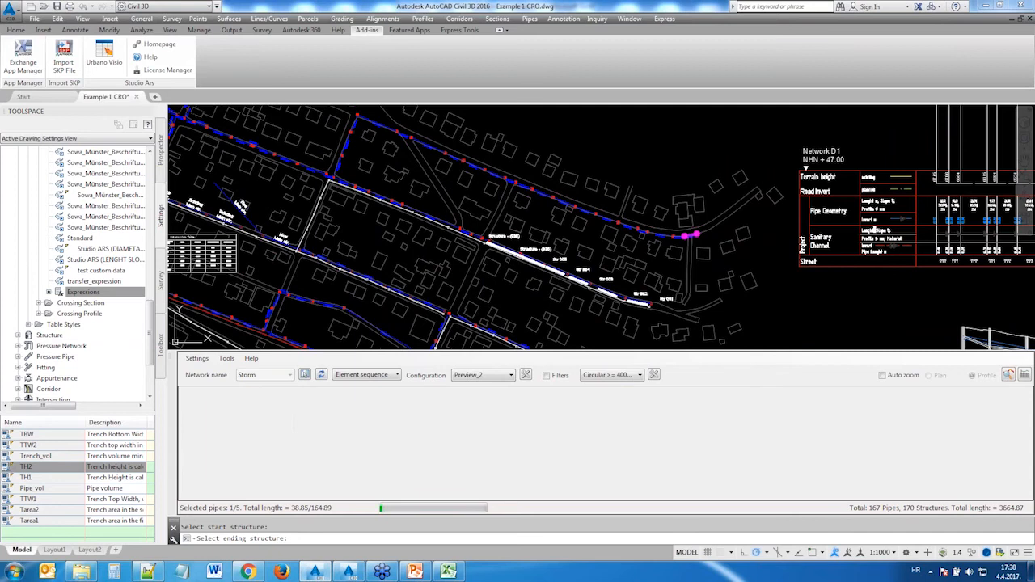
pyautogui.rightClick(295, 179)
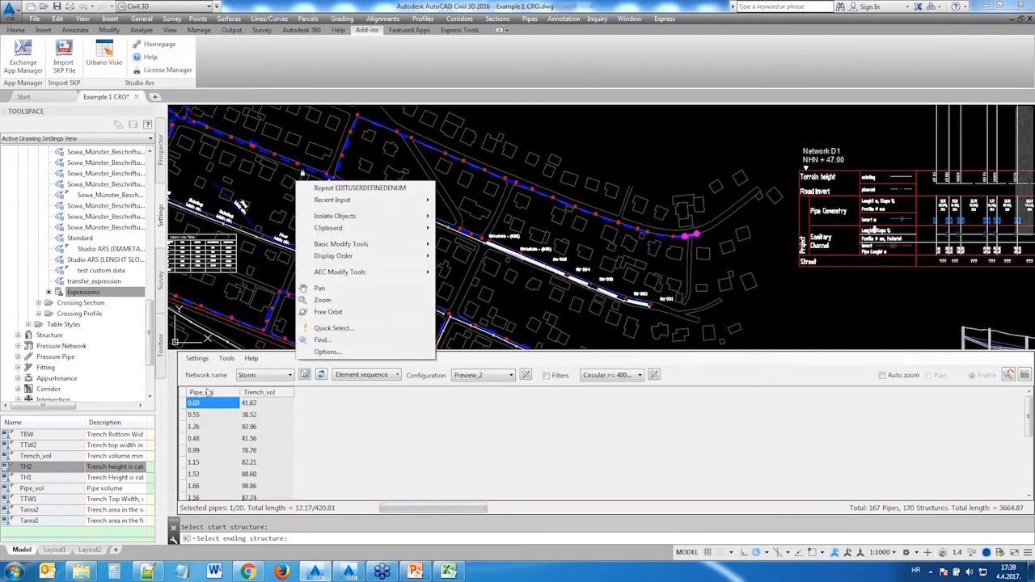
# Step: Look through the pipe and trench volumes of the sequence, highlighting individual pipes in the plan
pyautogui.click(259, 403)
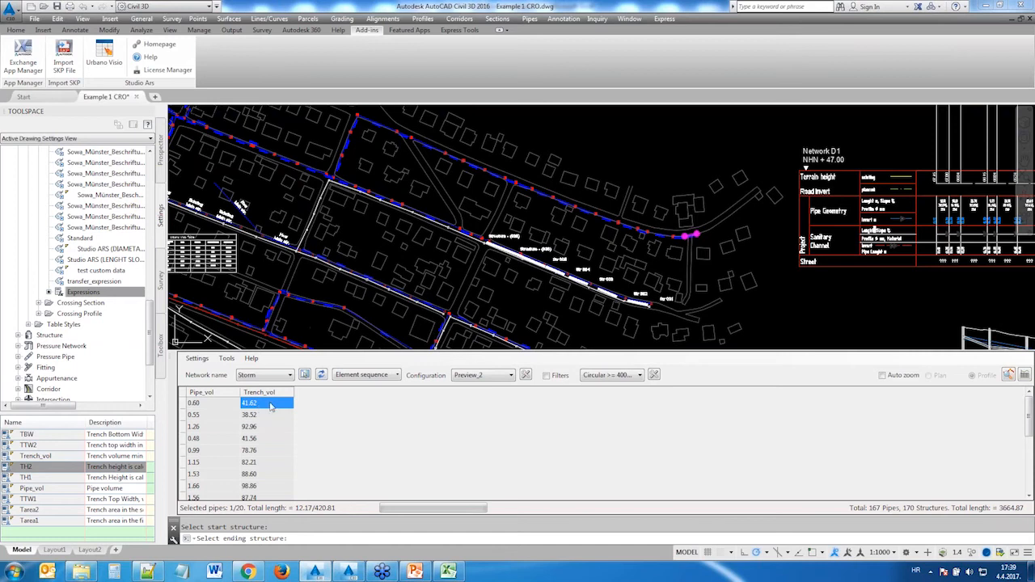
pyautogui.scroll(-4, 270, 404)
pyautogui.click(264, 428)
pyautogui.press('Down')
pyautogui.press('Down')
pyautogui.press('Down')
pyautogui.press('Down')
pyautogui.press('Down')
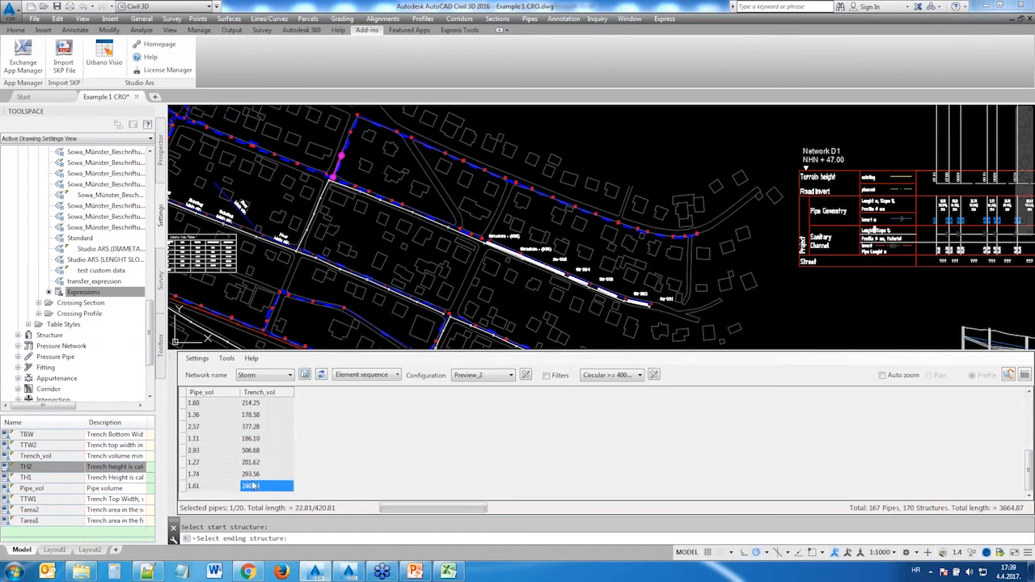
pyautogui.click(247, 451)
pyautogui.click(217, 440)
pyautogui.click(248, 405)
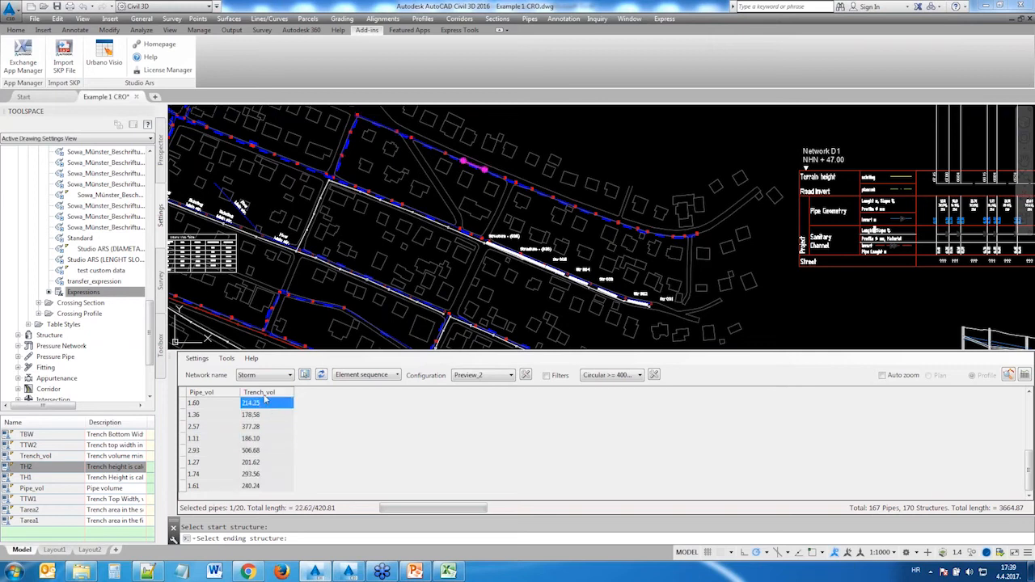
pyautogui.moveTo(264, 399)
# Step: Add the Name property to the Preview_2 configuration, move it to the first place, and apply the change
pyautogui.click(526, 374)
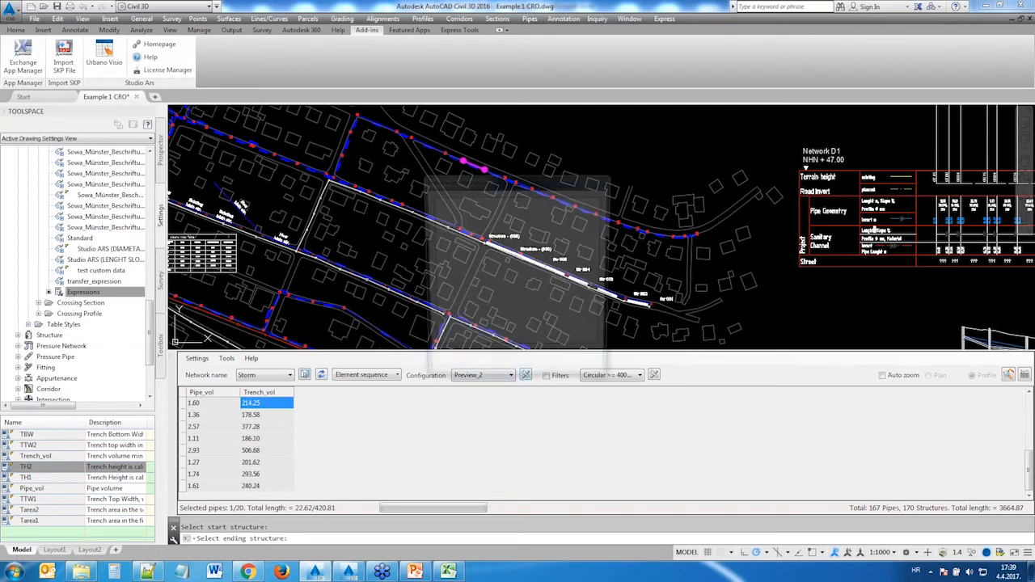
pyautogui.click(458, 364)
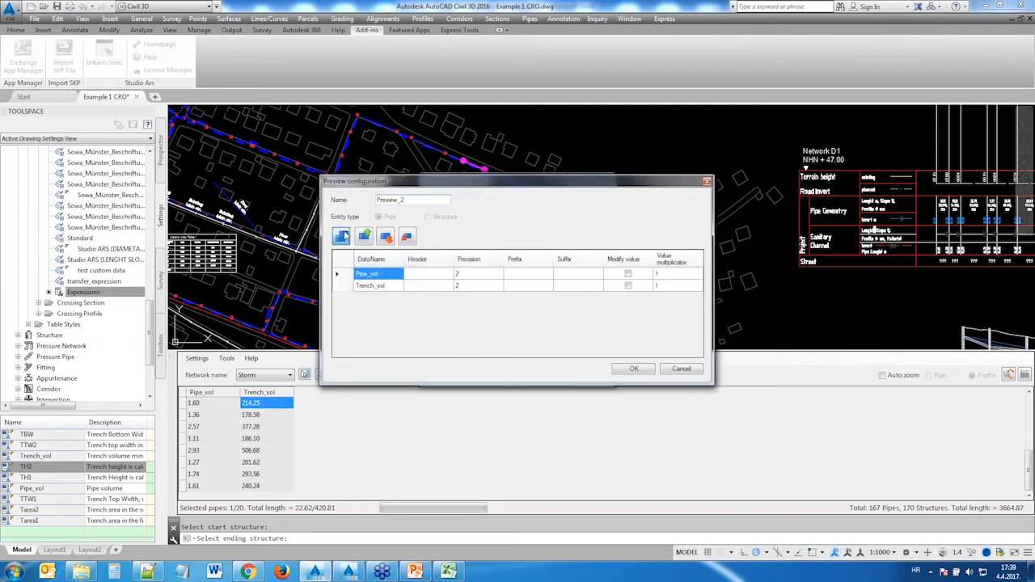
pyautogui.click(341, 237)
pyautogui.doubleClick(408, 239)
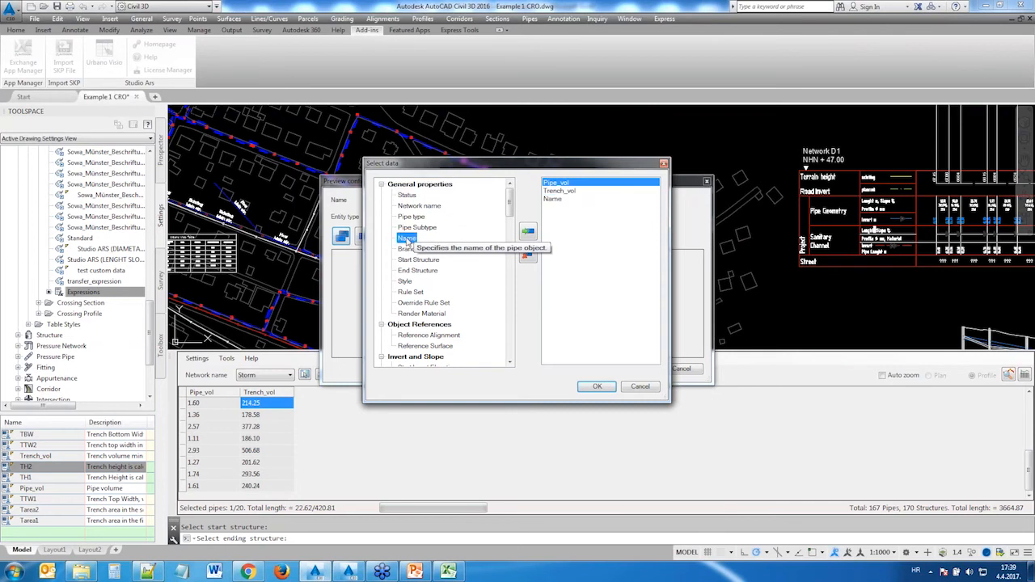
pyautogui.click(600, 386)
pyautogui.click(374, 297)
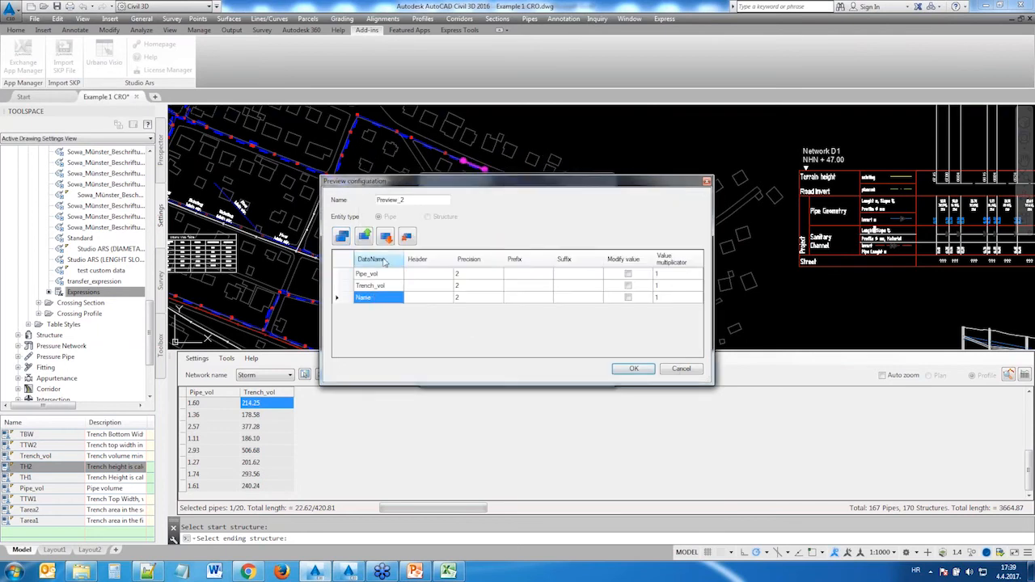
pyautogui.click(363, 235)
pyautogui.click(363, 236)
pyautogui.click(635, 370)
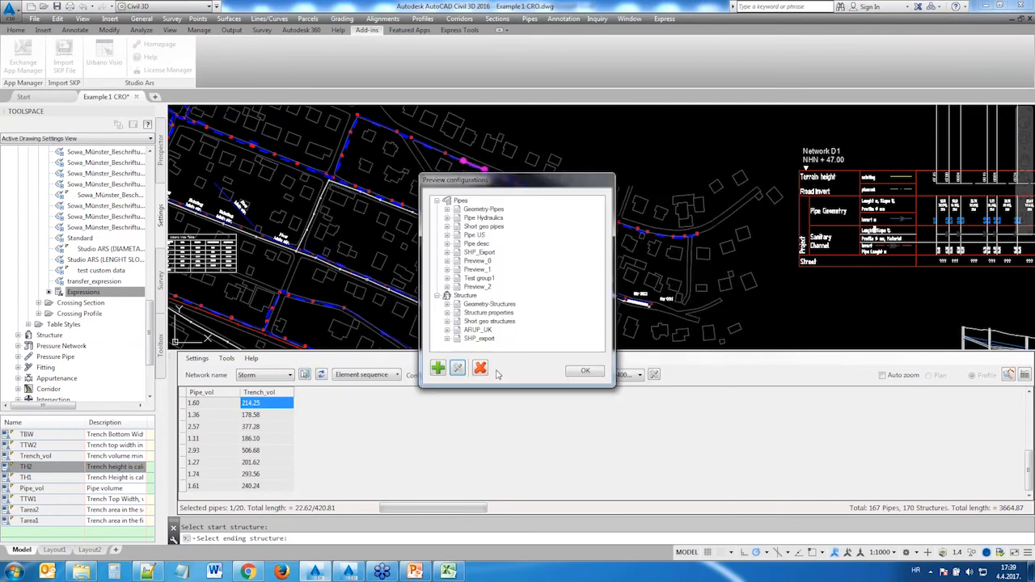
pyautogui.click(584, 372)
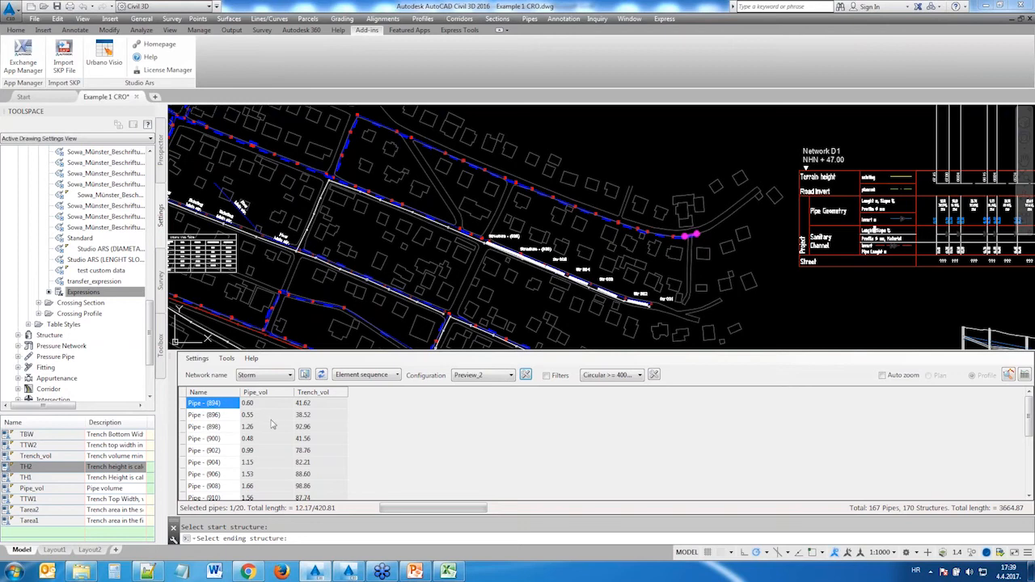
# Step: Copy all rows of the pipe table with their names, pipe volumes and trench volumes
pyautogui.click(182, 395)
pyautogui.rightClick(226, 422)
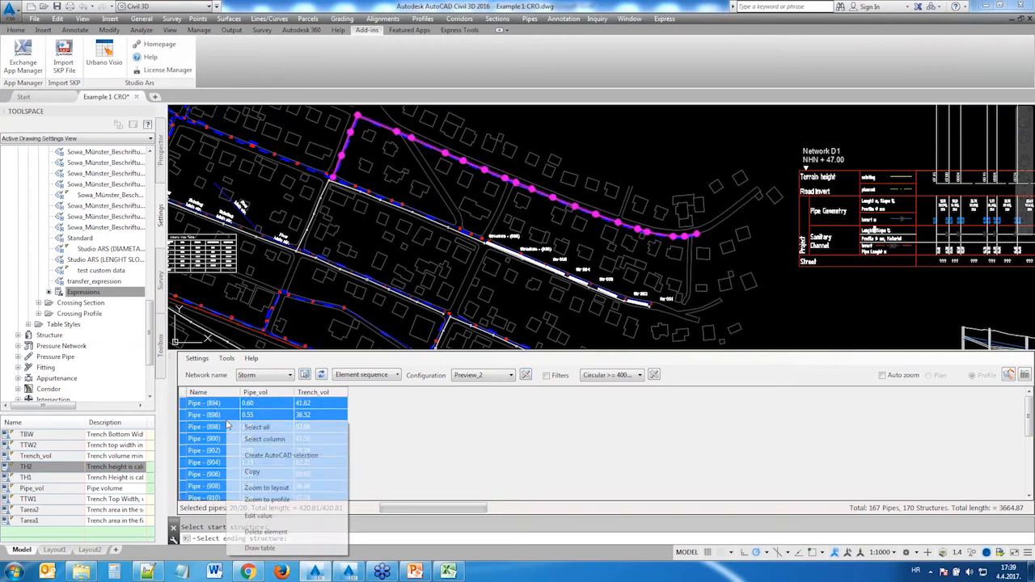
pyautogui.click(249, 476)
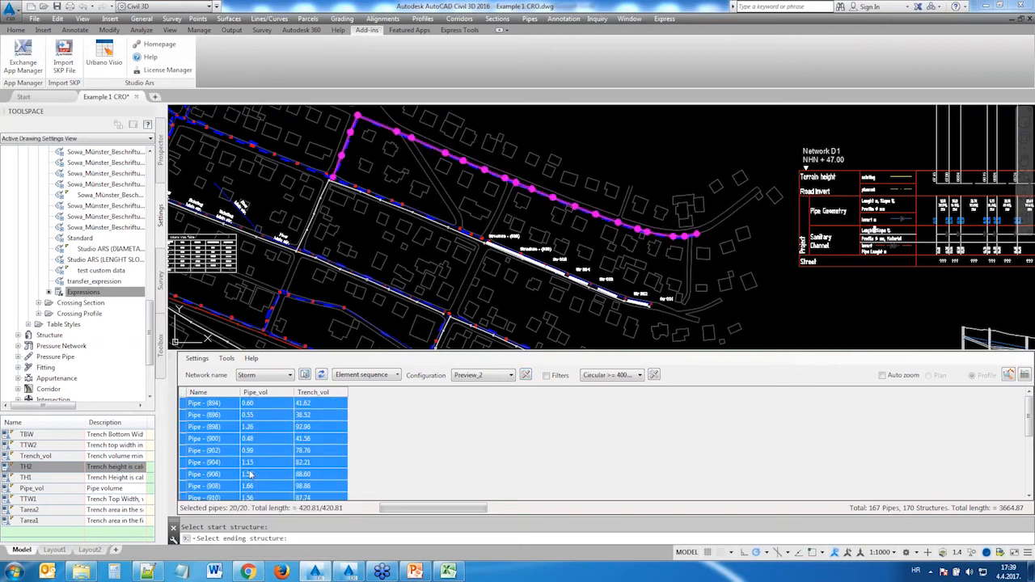
# Step: Switch to Excel and paste the copied pipe data into Sheet2 starting at cell C3
pyautogui.click(448, 571)
pyautogui.click(75, 544)
pyautogui.click(98, 148)
pyautogui.rightClick(96, 148)
pyautogui.click(117, 191)
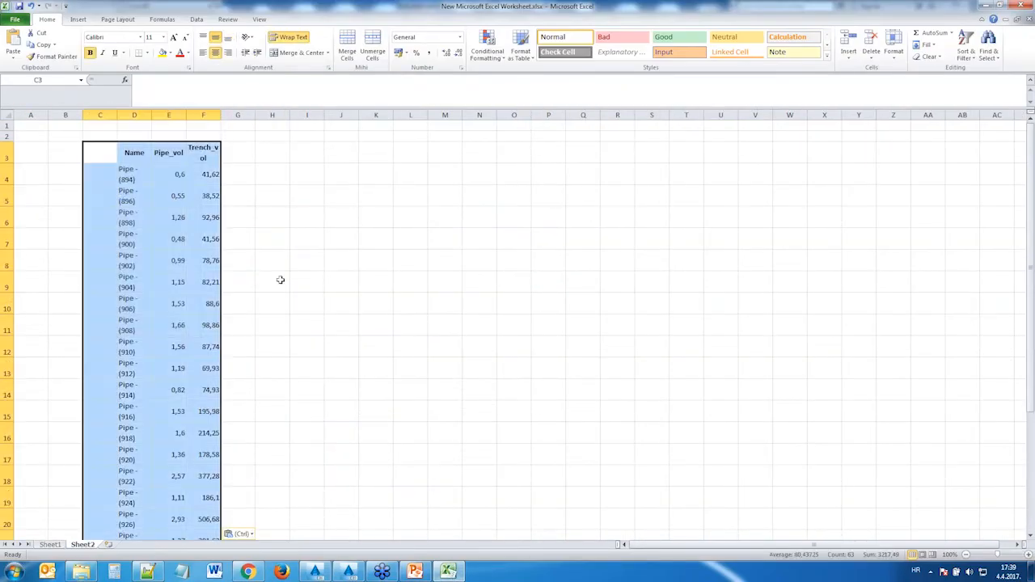
# Step: Review the pasted volume rows down to the last pipe and select cell E25 below the Pipe_vol column
pyautogui.click(277, 219)
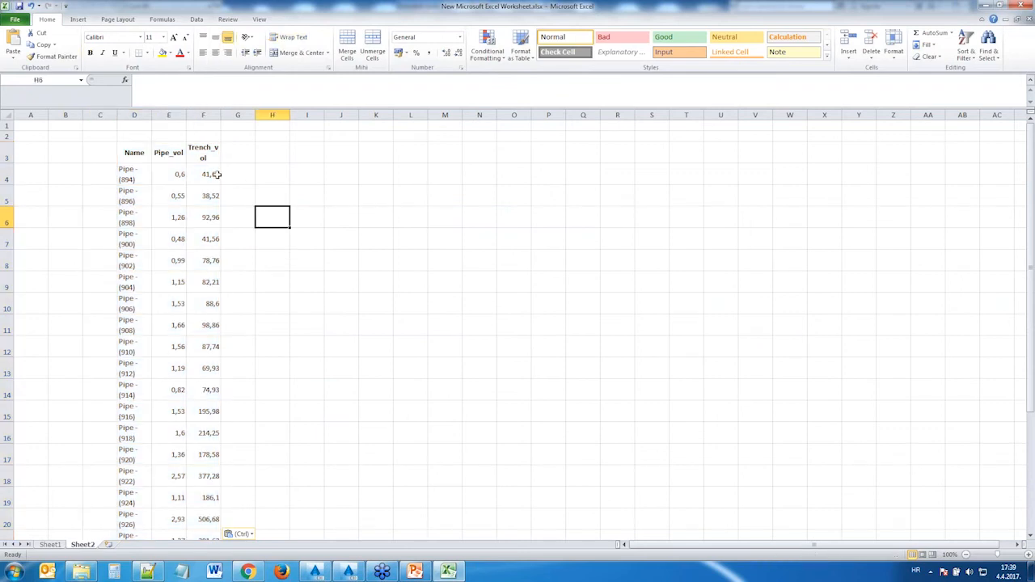
pyautogui.scroll(-7, 185, 208)
pyautogui.scroll(2, 194, 215)
pyautogui.click(165, 288)
pyautogui.moveTo(165, 288); pyautogui.dragTo(186, 309)
pyautogui.click(182, 308)
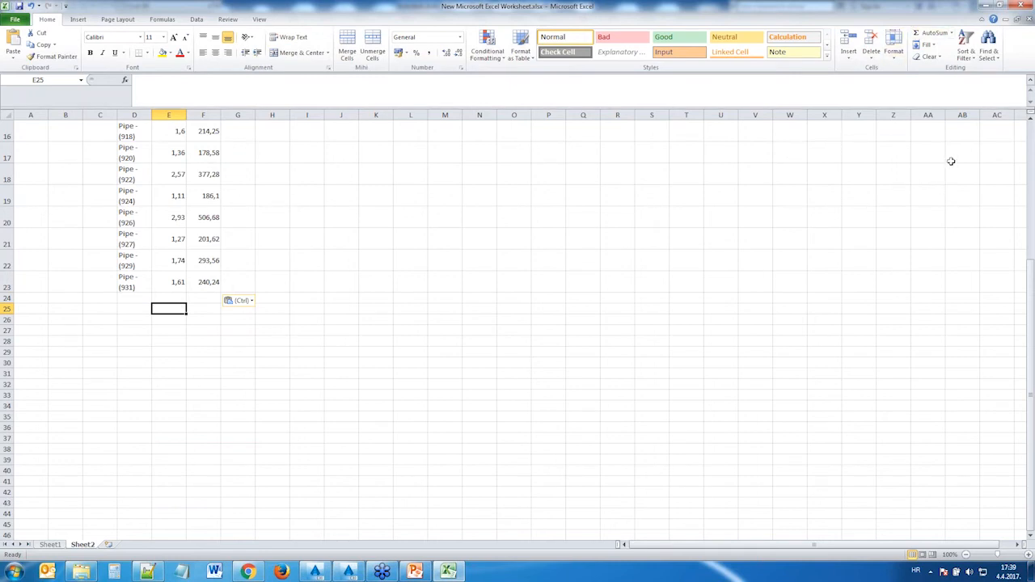
# Step: Switch back to Civil 3D and examine the conditions of the filters Circular >= 400 mm and Pipe Cover < 1m
pyautogui.click(315, 572)
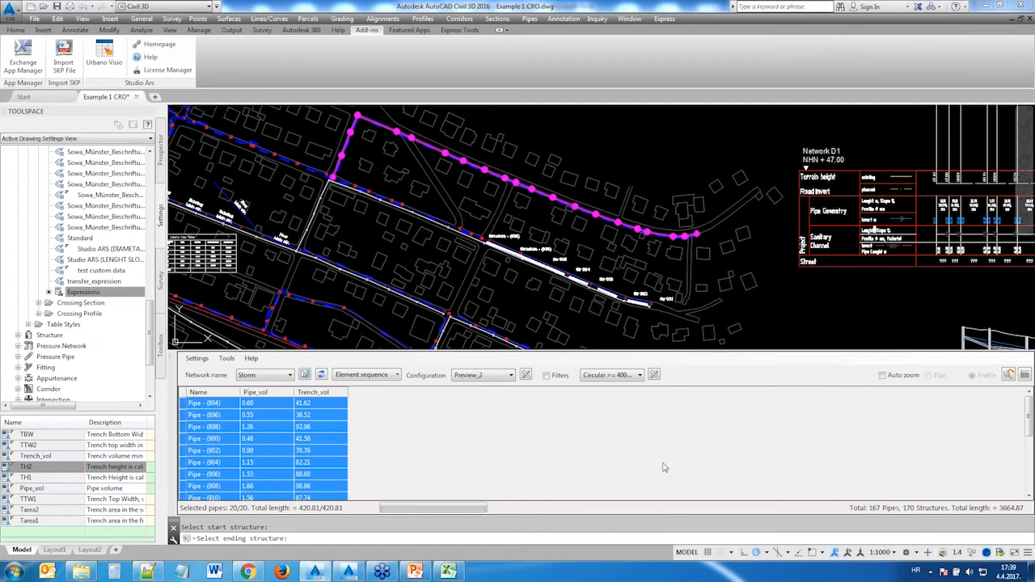
pyautogui.click(639, 376)
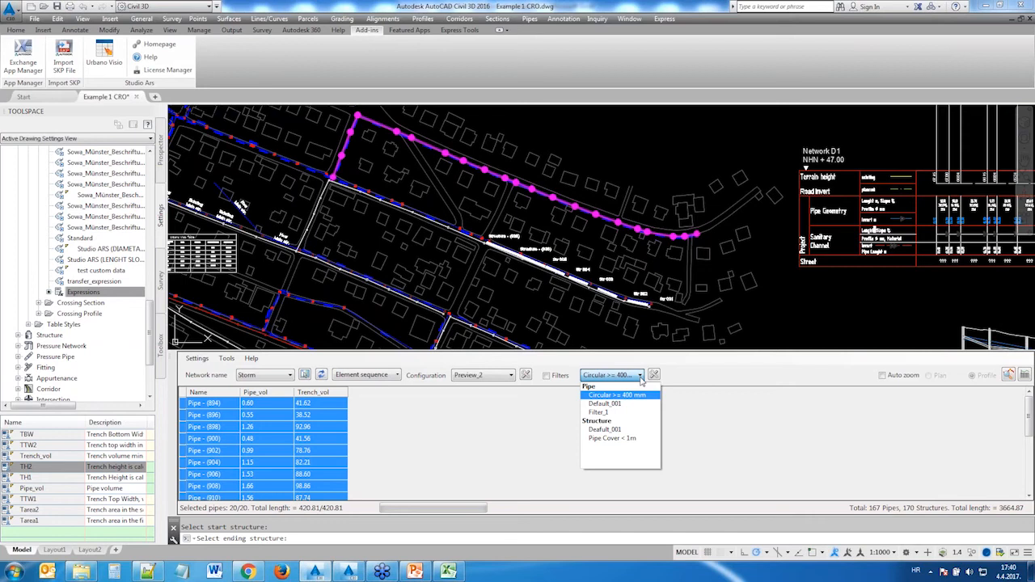
pyautogui.click(680, 369)
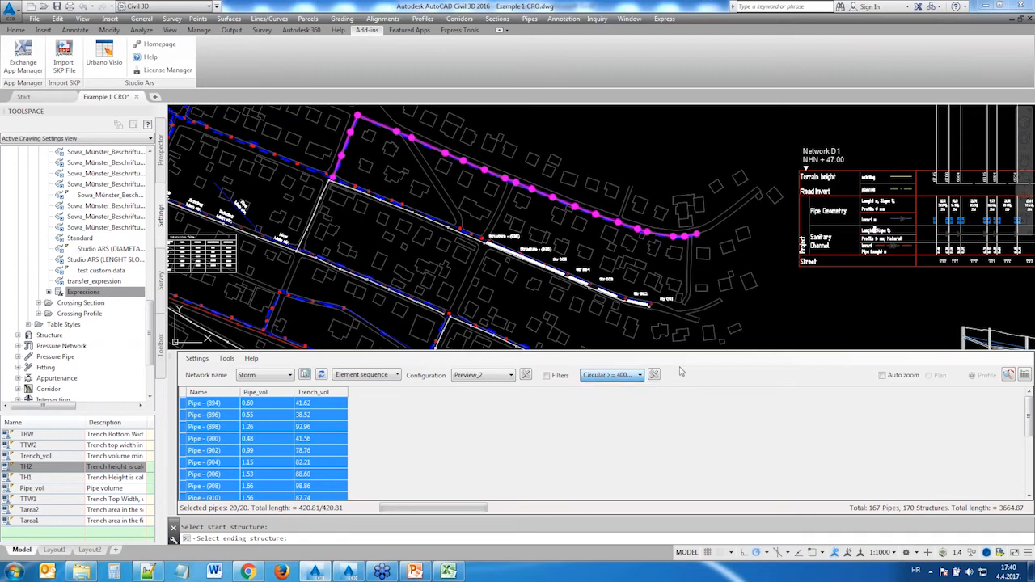
pyautogui.click(654, 375)
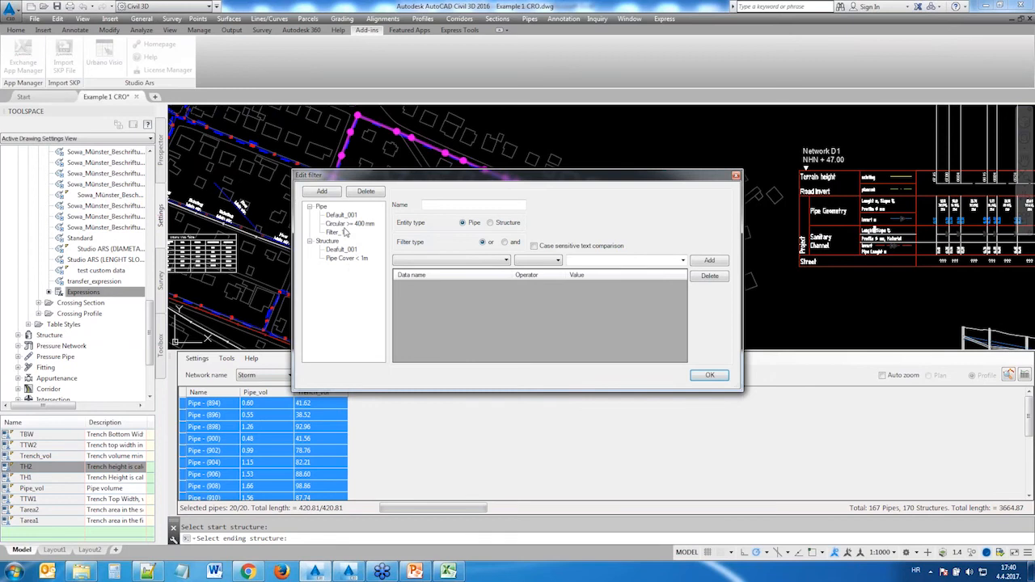
pyautogui.click(348, 224)
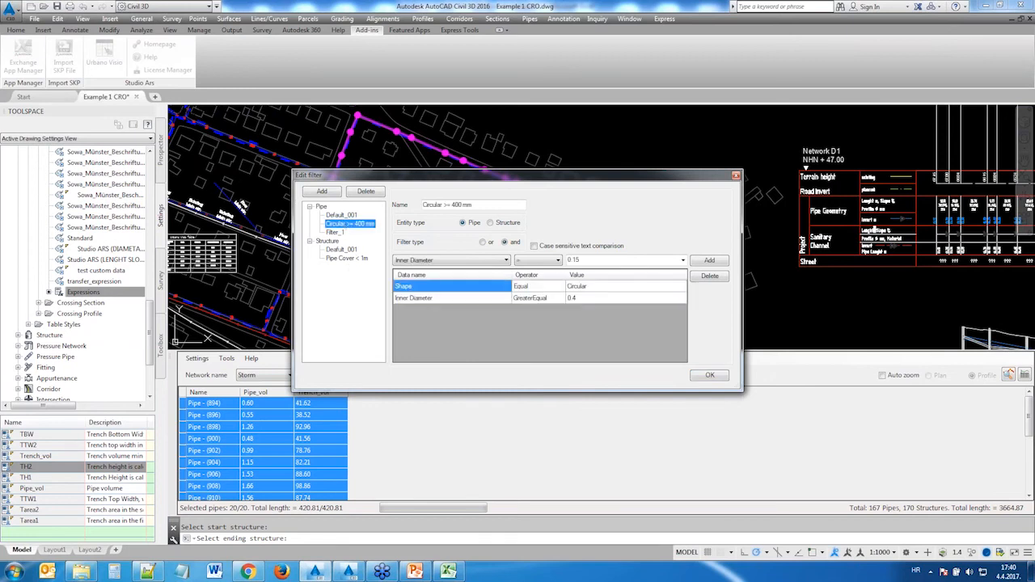
pyautogui.click(340, 260)
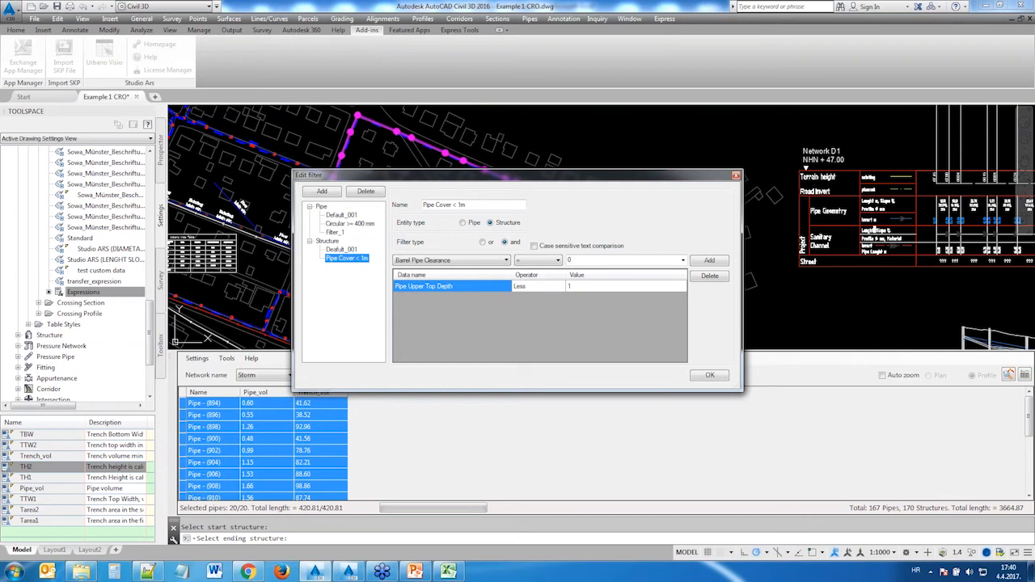
# Step: Review the Circular >= 400 mm filter, close the filter editor and choose that filter for the Storm pipe table
pyautogui.click(343, 223)
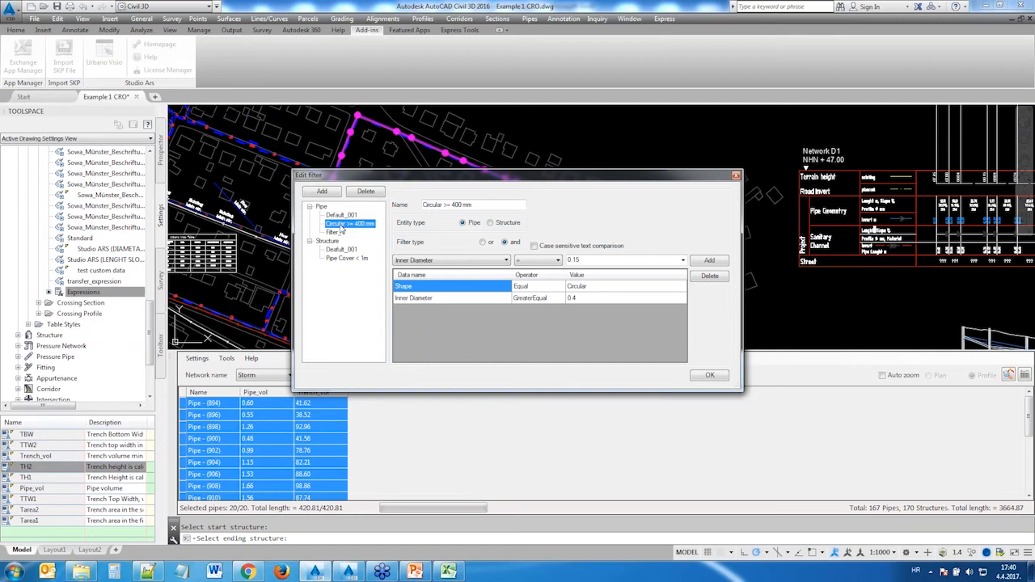
pyautogui.click(736, 176)
pyautogui.click(612, 374)
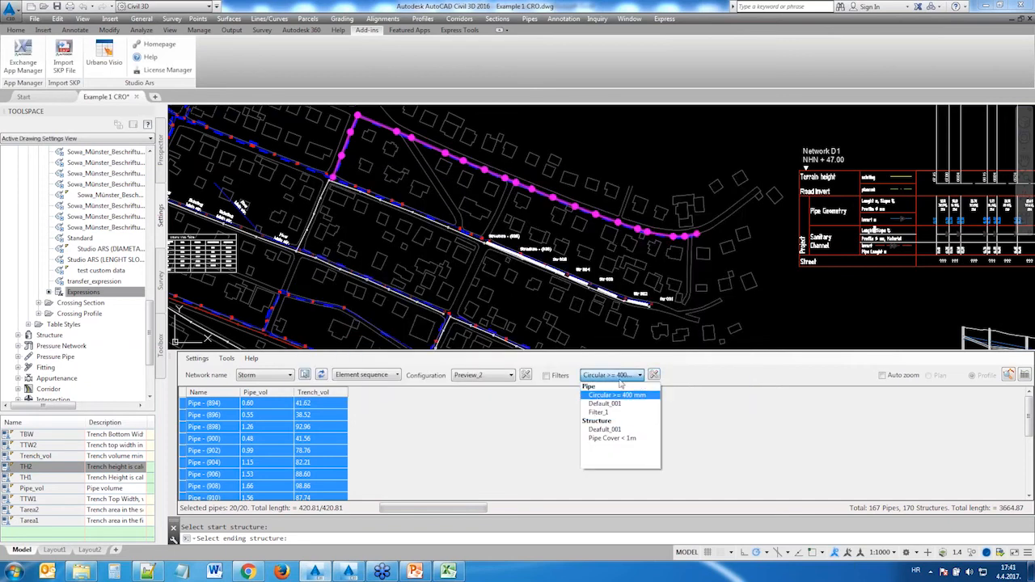
pyautogui.click(617, 395)
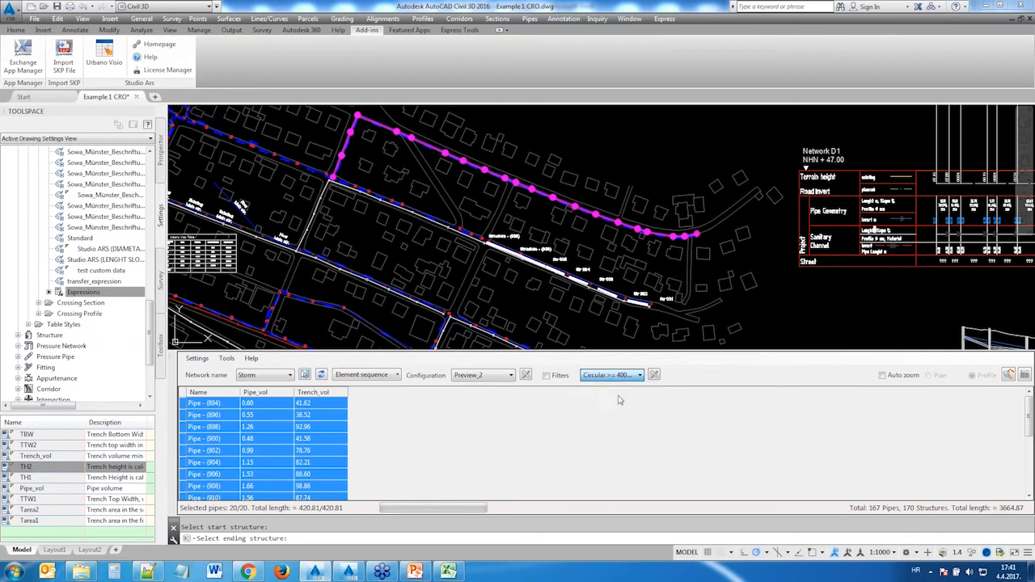
# Step: Set the table configuration to Geometry-Pipes
pyautogui.click(482, 377)
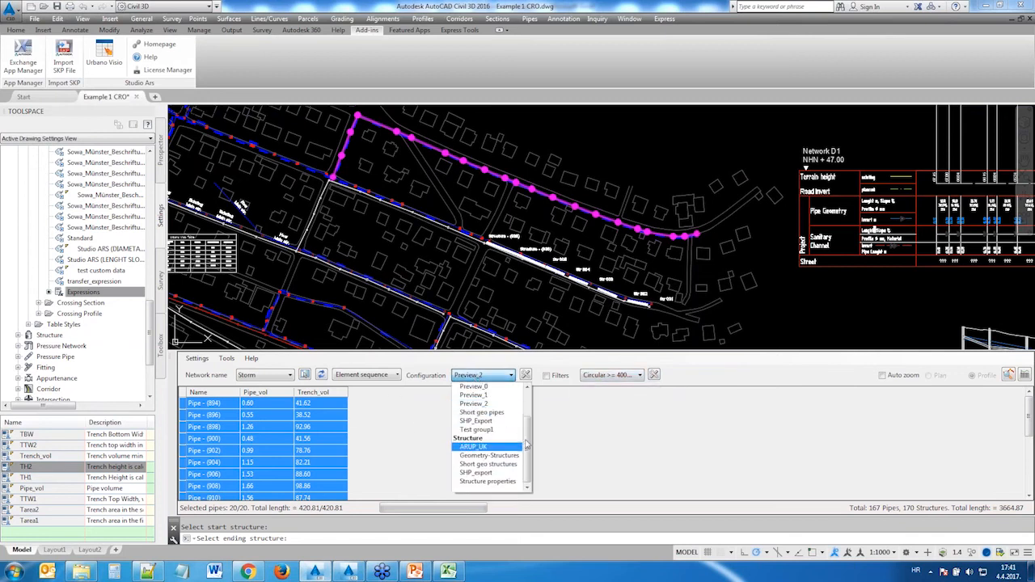
pyautogui.scroll(5, 530, 447)
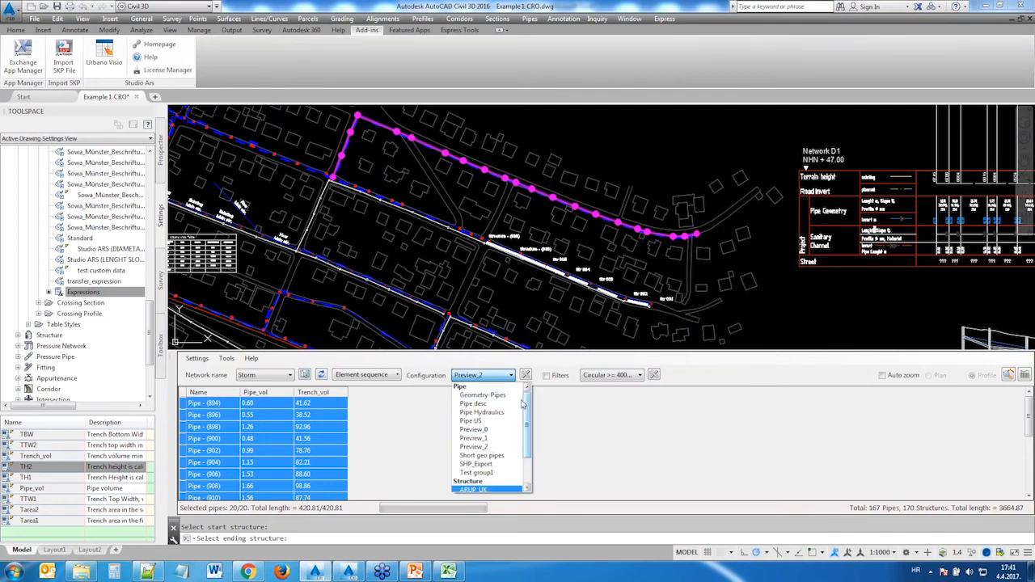
pyautogui.click(479, 397)
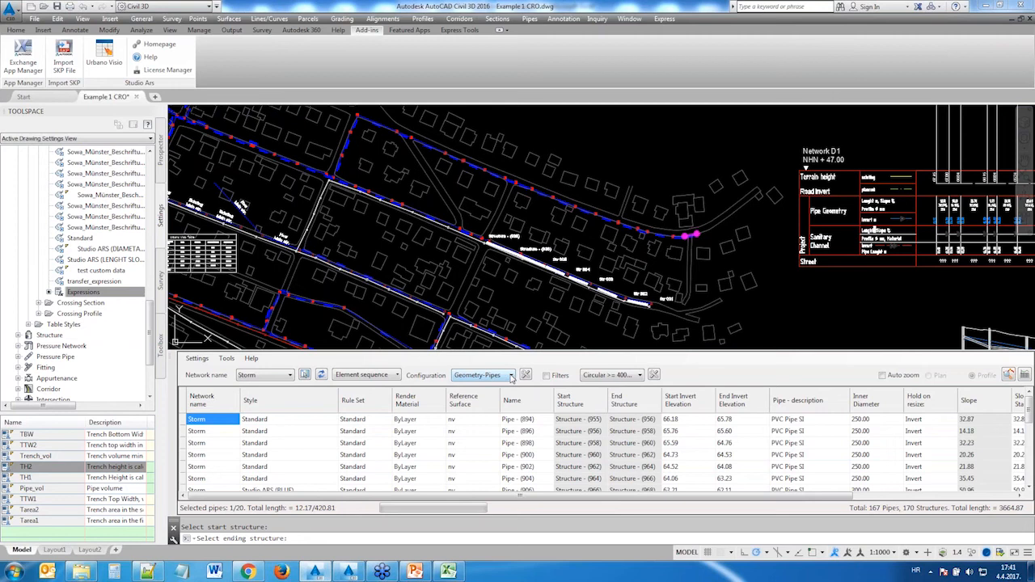
# Step: Turn on filtering and load all elements of the Storm network into the table
pyautogui.click(547, 377)
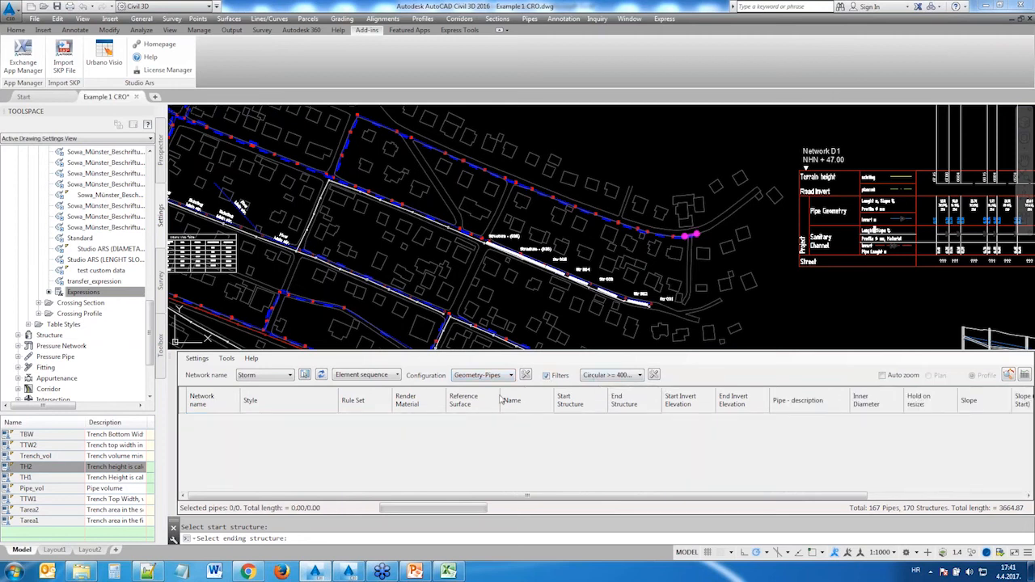
pyautogui.click(394, 375)
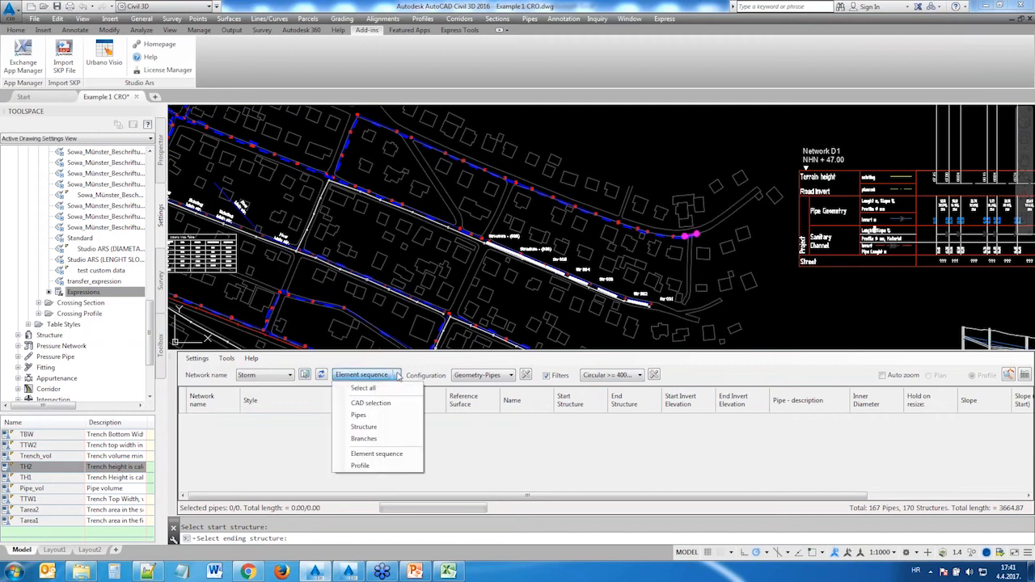
pyautogui.click(381, 391)
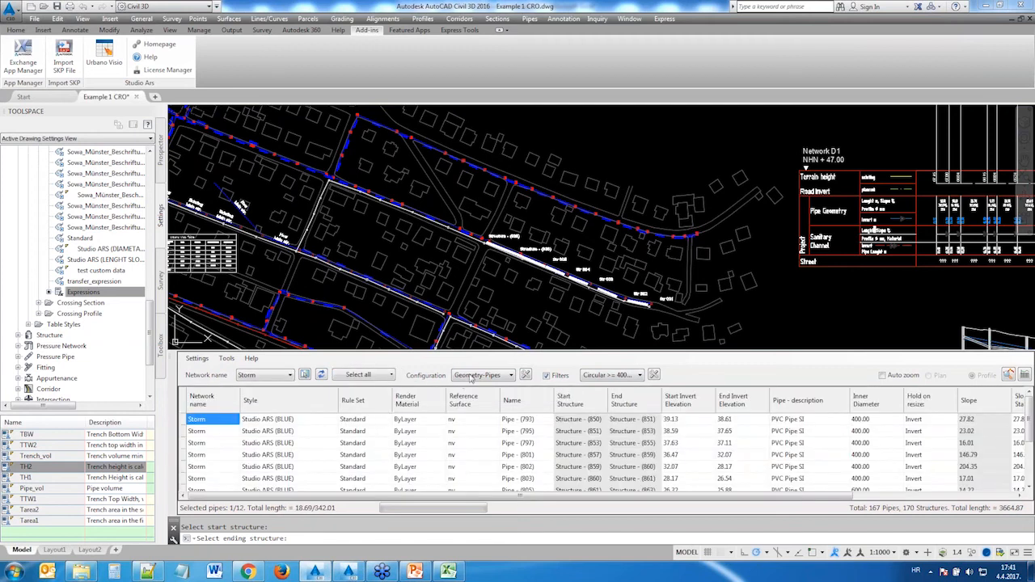
pyautogui.click(546, 375)
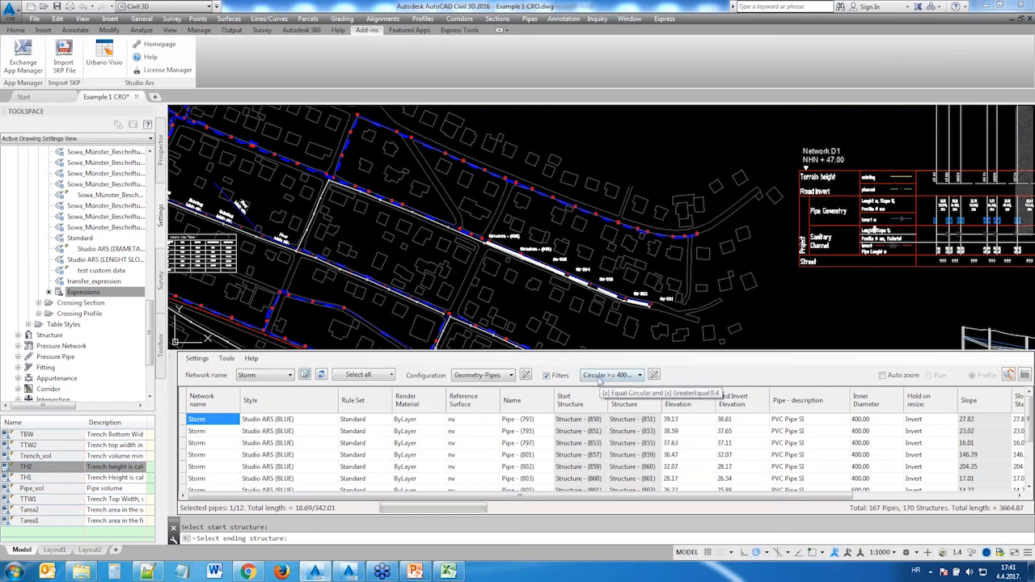
# Step: Select all filtered pipe rows and examine where the highlighted pipes lie in the drawing
pyautogui.click(184, 396)
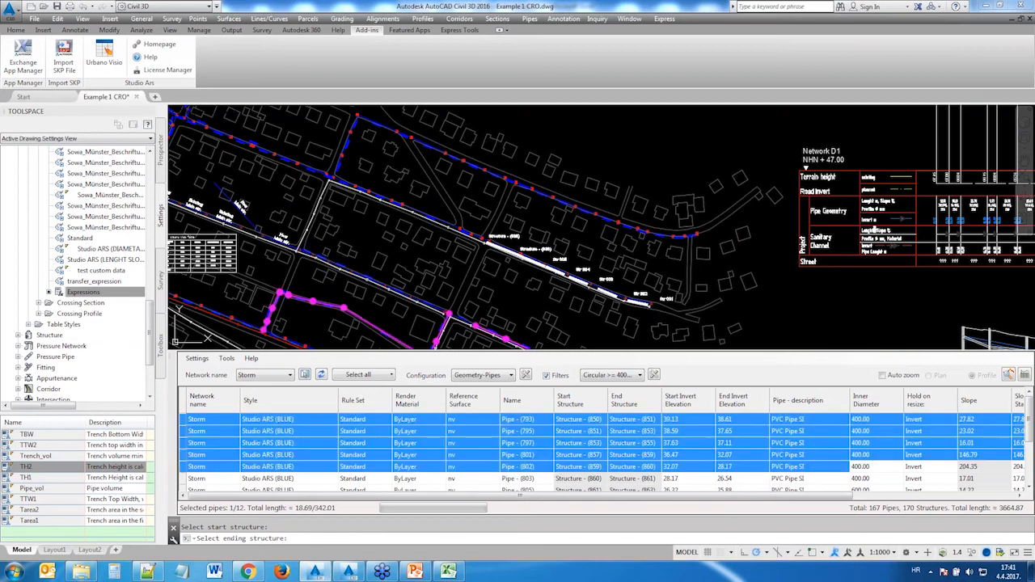
pyautogui.scroll(-2, 558, 225)
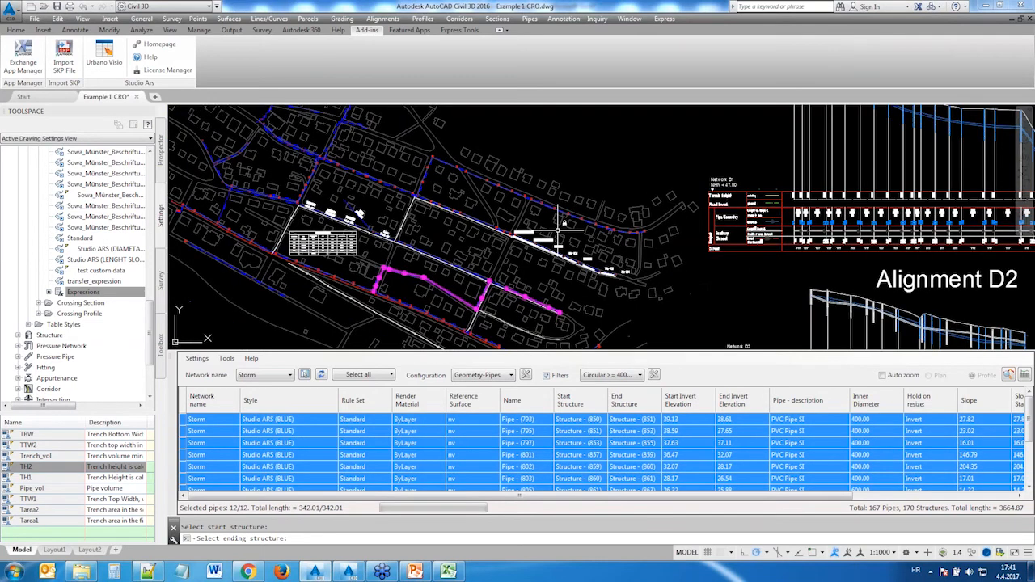
pyautogui.scroll(-2, 562, 234)
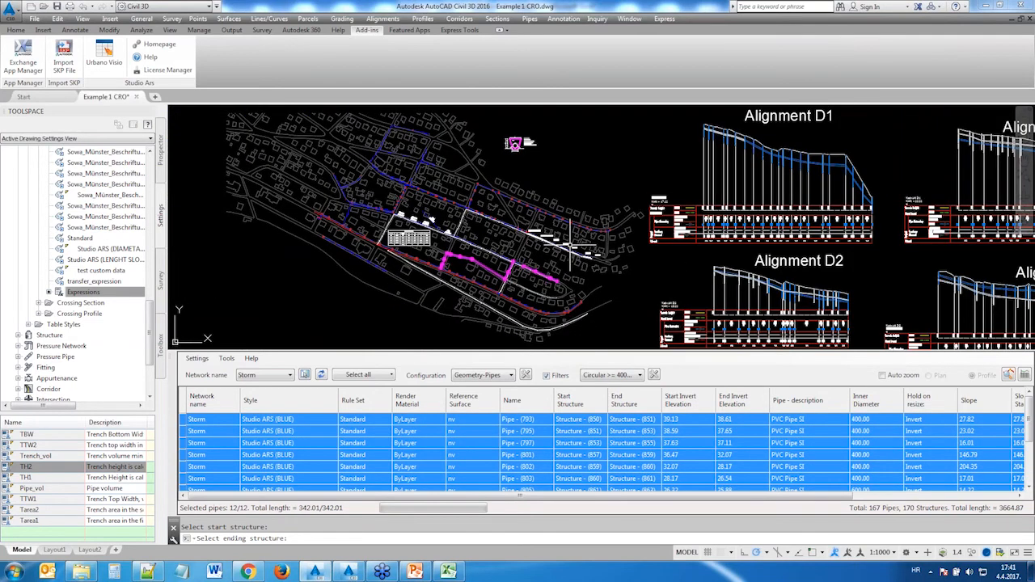
pyautogui.scroll(5, 496, 250)
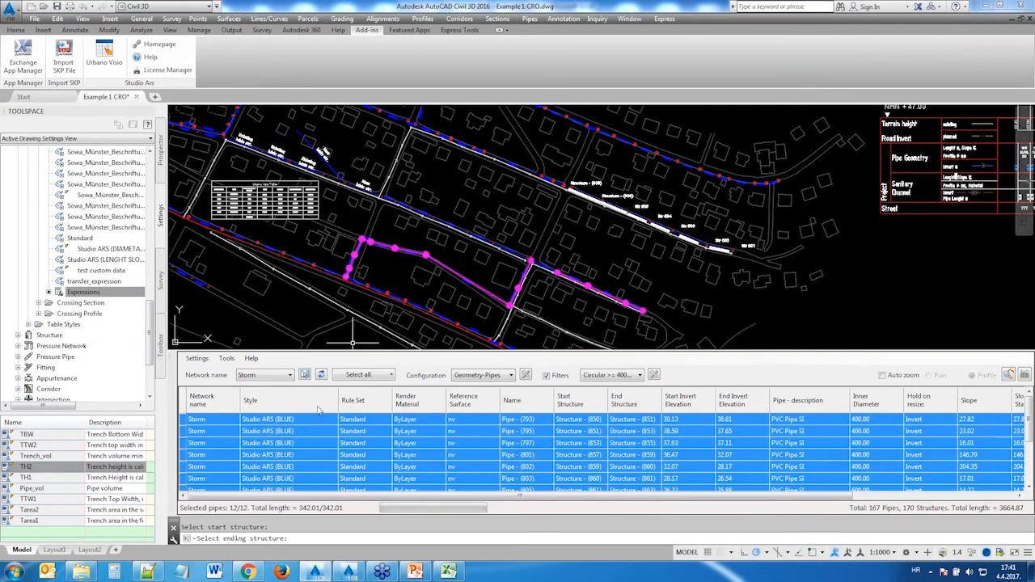
# Step: Apply the structure filter Pipe Cover < 1m and set the configuration to Short geo structures
pyautogui.click(638, 375)
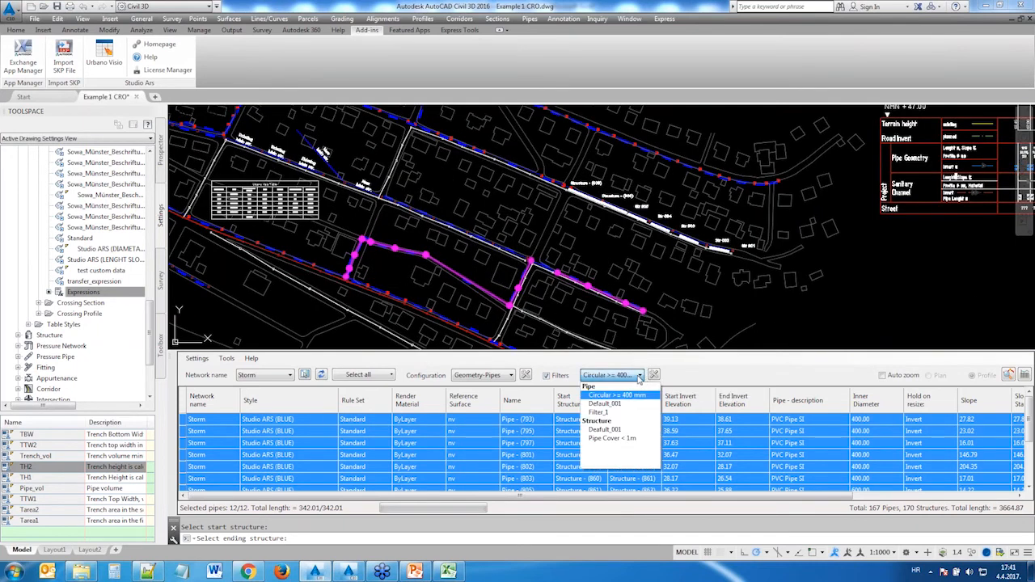
pyautogui.click(614, 439)
pyautogui.click(486, 376)
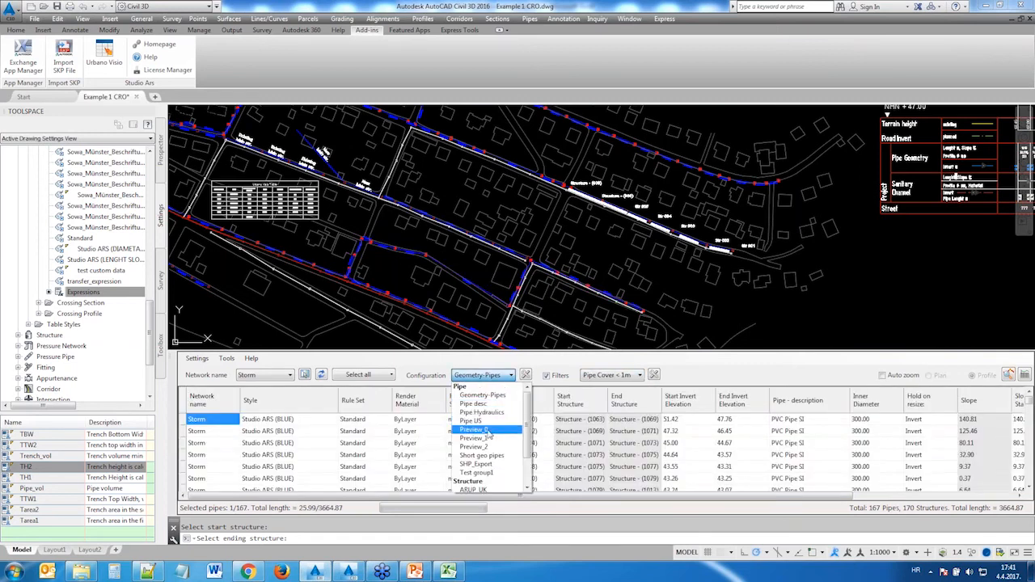
pyautogui.scroll(-2, 489, 436)
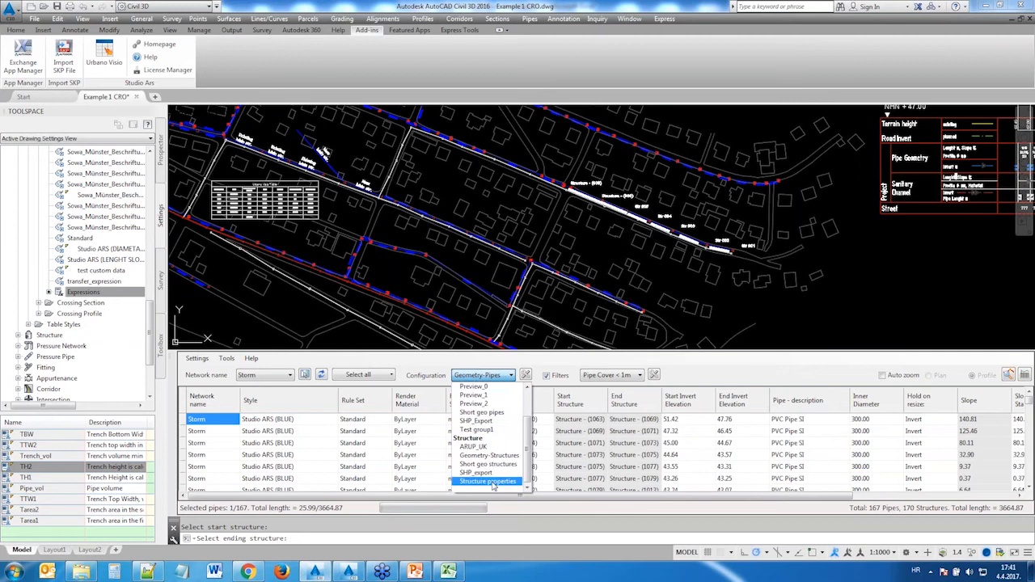
pyautogui.click(487, 464)
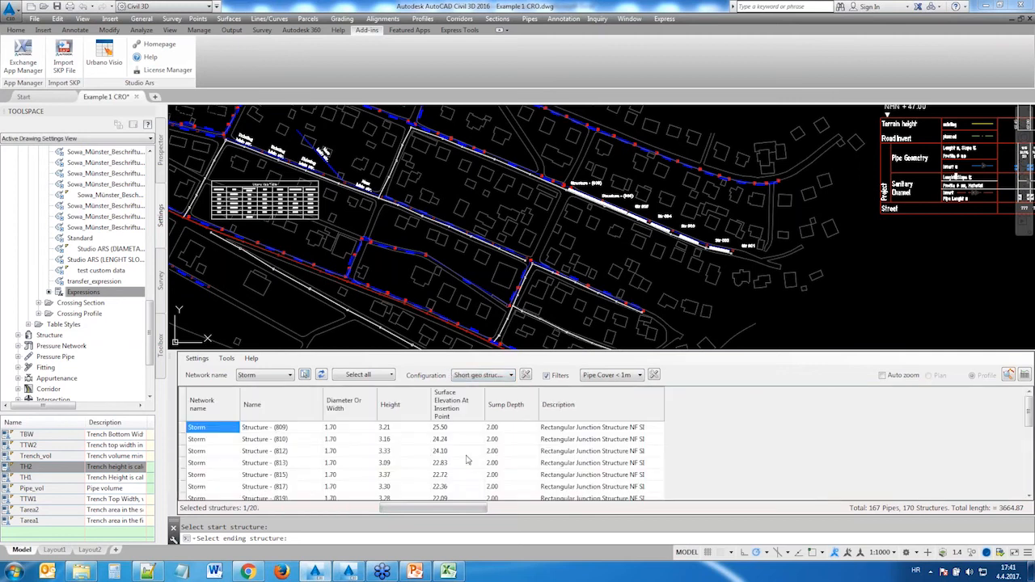
# Step: Select all filtered structure rows and examine the highlighted structures along the storm network in the plan
pyautogui.click(183, 401)
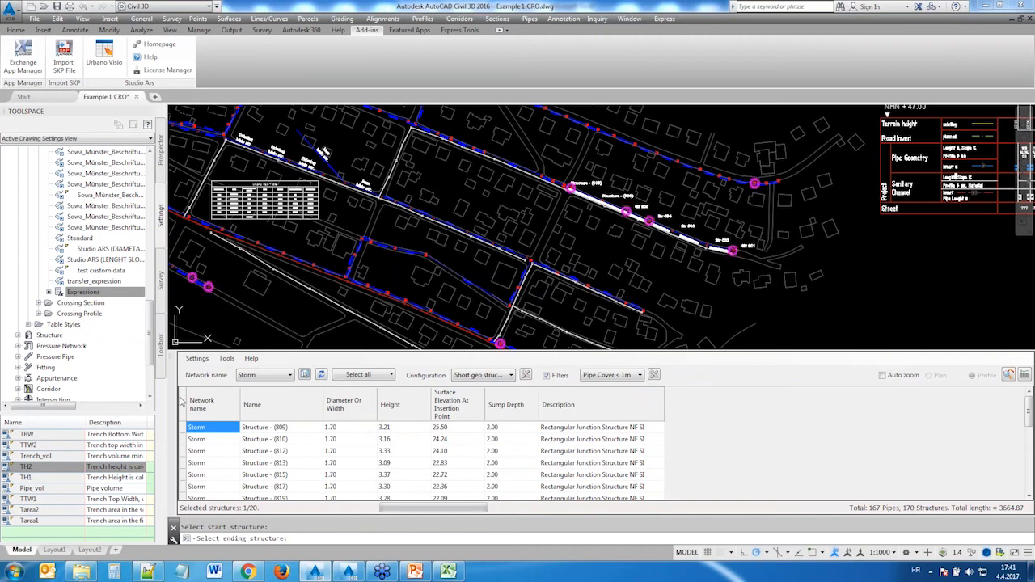
pyautogui.scroll(-6, 504, 219)
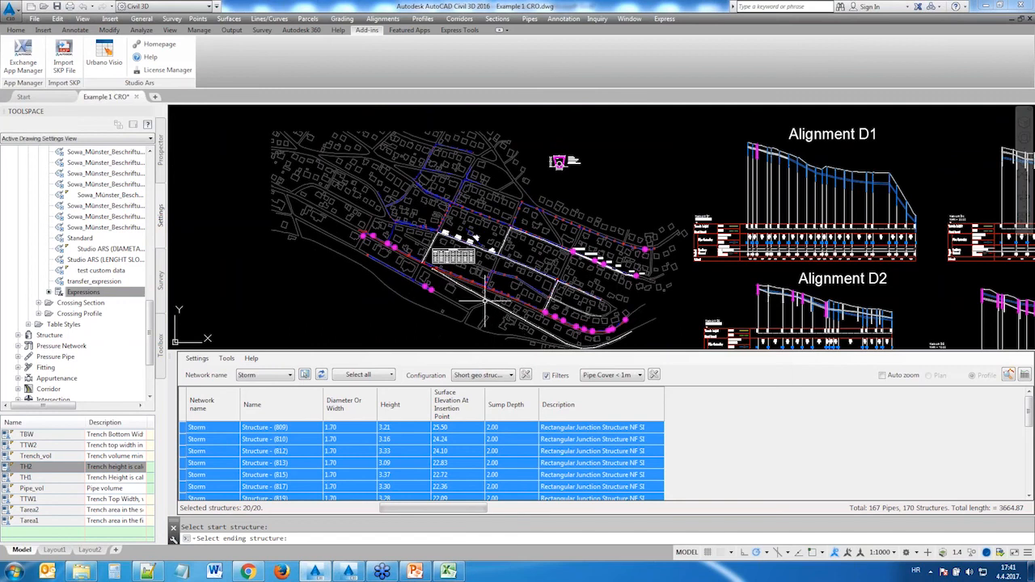
pyautogui.scroll(2, 481, 298)
pyautogui.scroll(2, 301, 205)
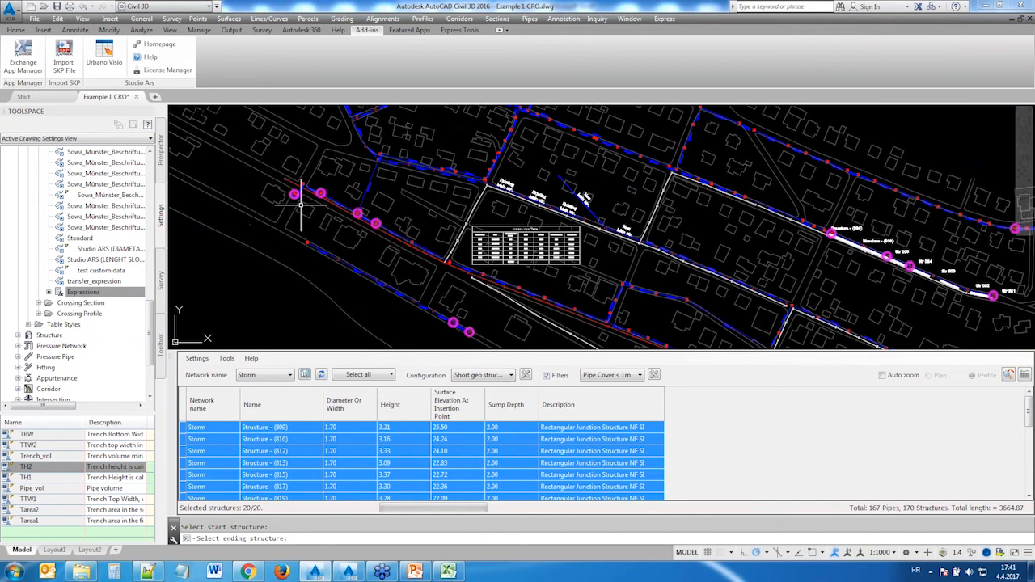
pyautogui.scroll(3, 348, 214)
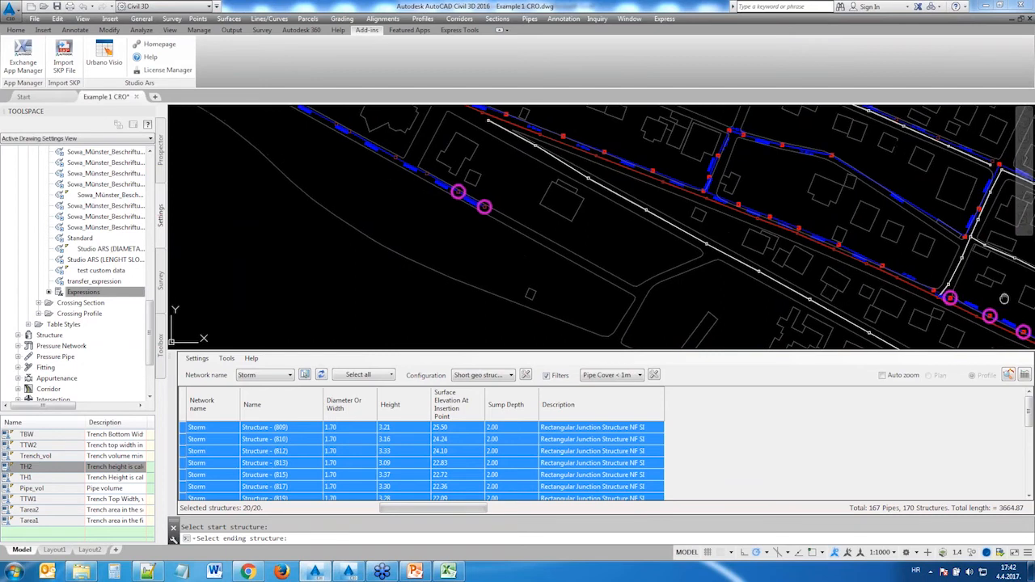
pyautogui.moveTo(1004, 299); pyautogui.dragTo(665, 180, button='middle')
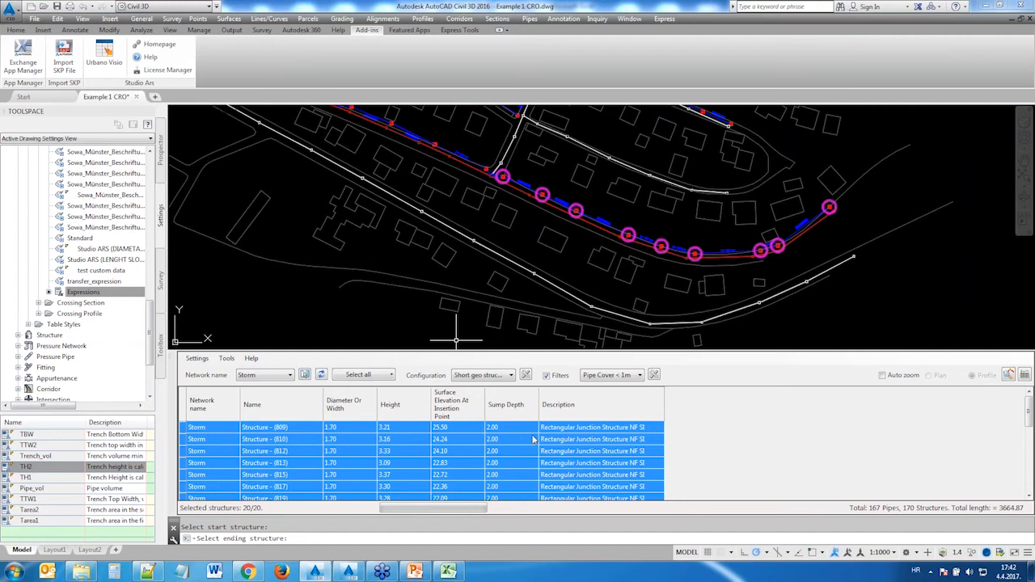
# Step: Switch to the Example 3 USA drawing and examine the pipe labelled 254 L.F. - 15" PVC @ 0.85%
pyautogui.moveTo(350, 573)
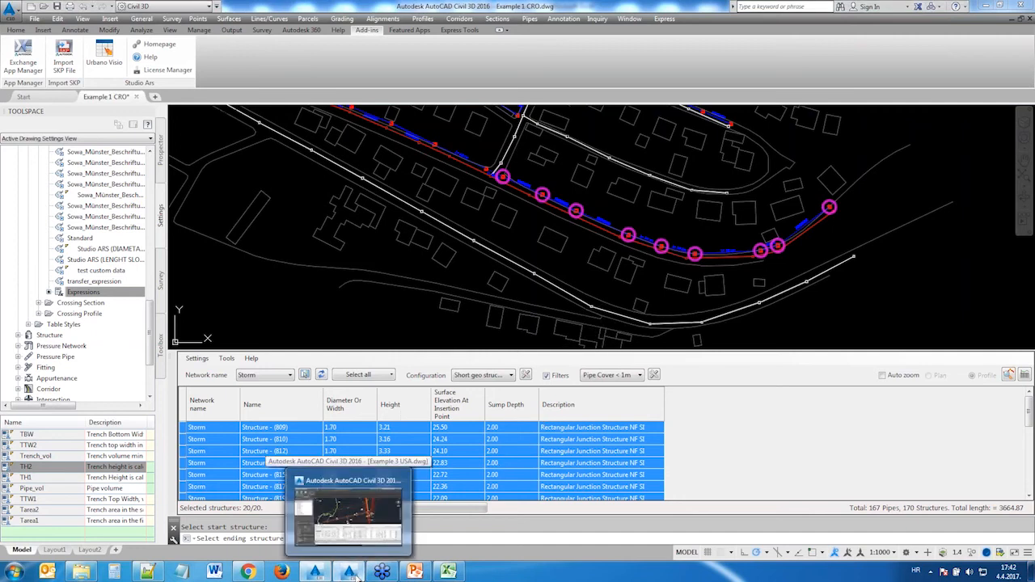
pyautogui.click(350, 572)
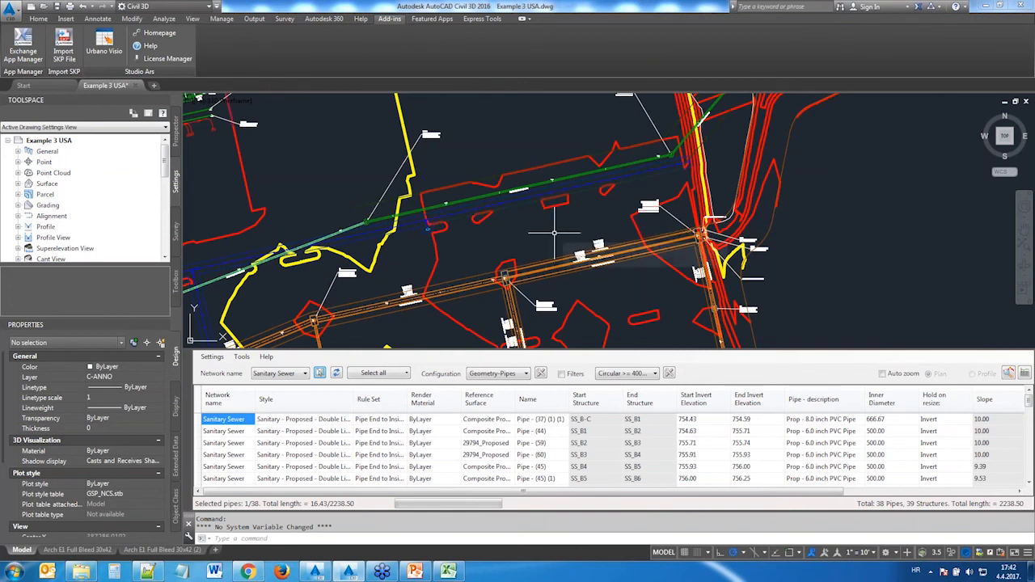
pyautogui.moveTo(539, 235); pyautogui.dragTo(599, 239, button='middle')
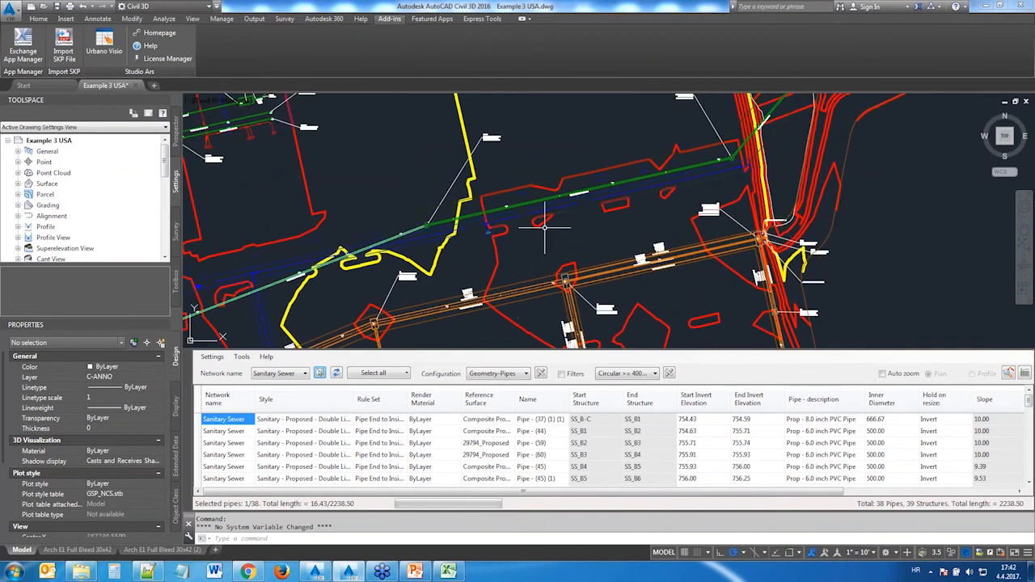
pyautogui.scroll(-2, 544, 225)
pyautogui.scroll(3, 448, 240)
pyautogui.moveTo(423, 298)
pyautogui.mouseDown(button='middle')
pyautogui.moveTo(485, 209)
pyautogui.moveTo(503, 222)
pyautogui.moveTo(476, 236)
pyautogui.mouseUp(button='middle')
pyautogui.scroll(2, 478, 237)
pyautogui.scroll(4, 536, 259)
pyautogui.moveTo(485, 116)
pyautogui.mouseDown(button='middle')
pyautogui.moveTo(478, 153)
pyautogui.moveTo(488, 216)
pyautogui.mouseUp(button='middle')
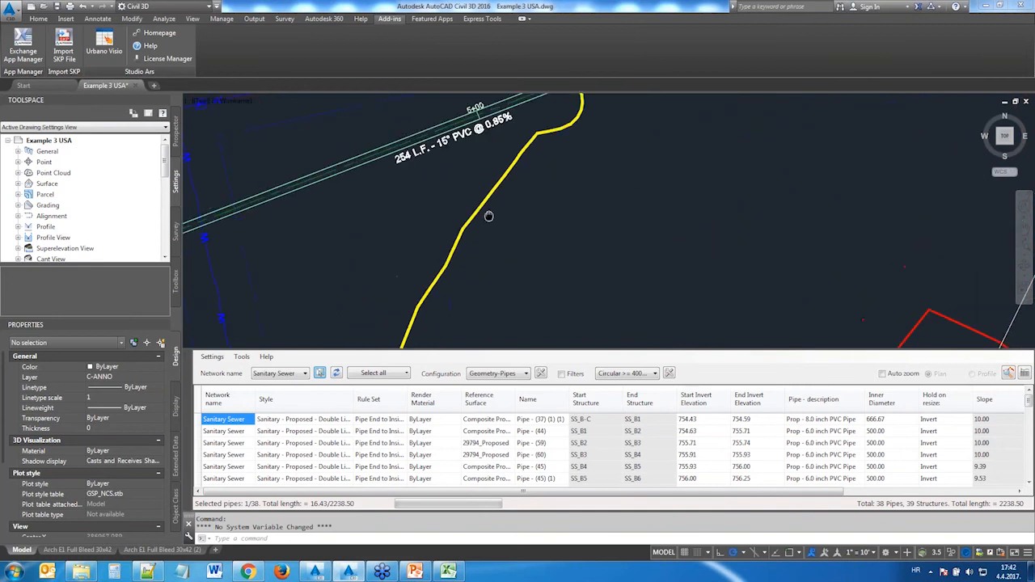
pyautogui.scroll(4, 489, 216)
pyautogui.scroll(-4, 575, 255)
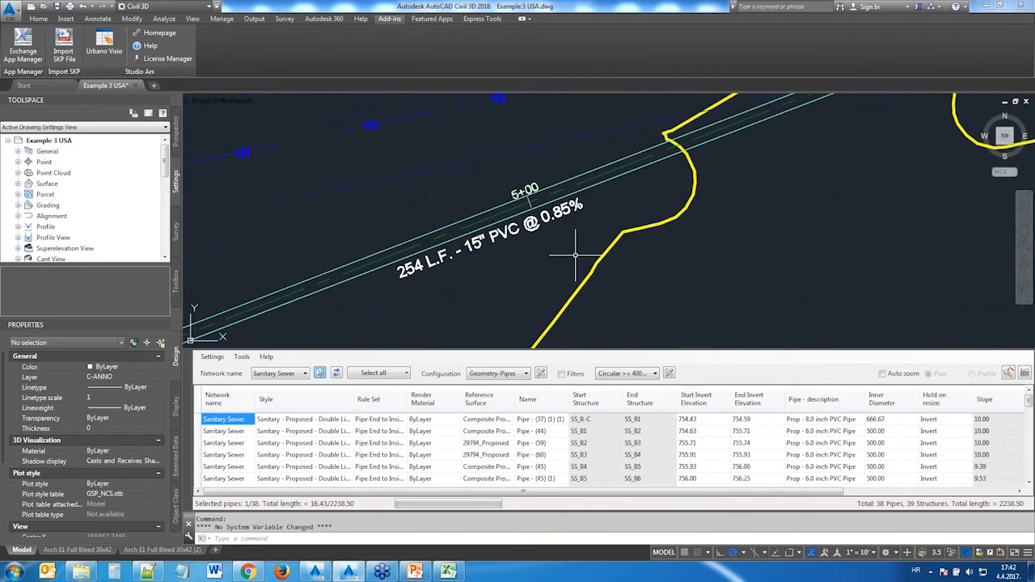
# Step: Choose the Sanitary Sewer network by picking its 15" PVC pipe in the drawing
pyautogui.click(305, 373)
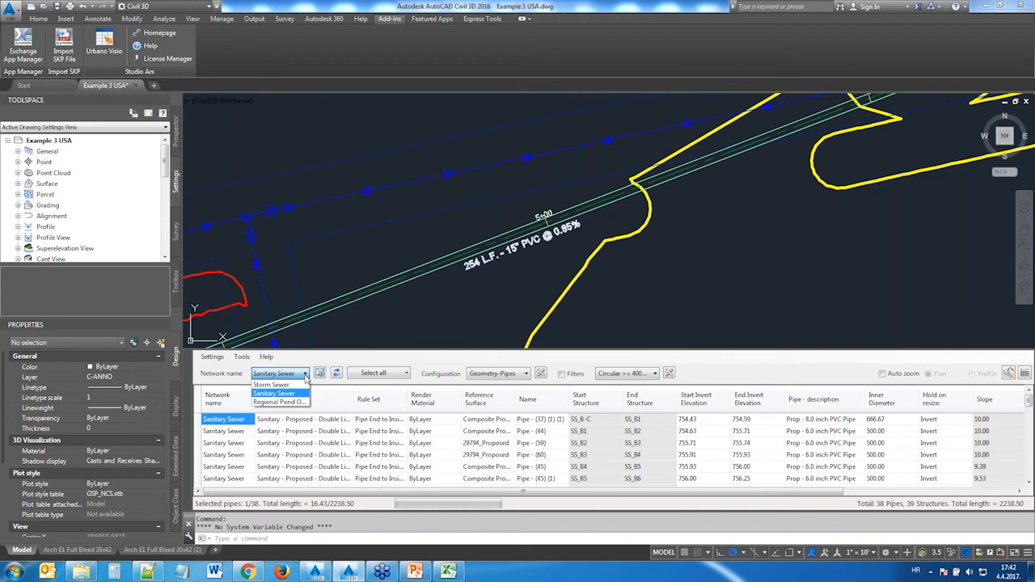
pyautogui.click(306, 377)
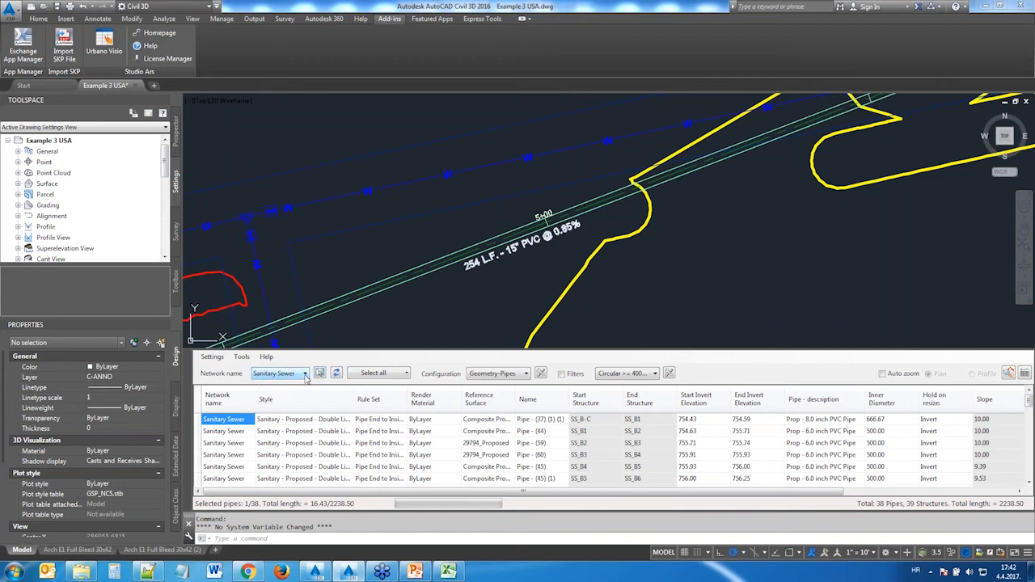
pyautogui.click(320, 374)
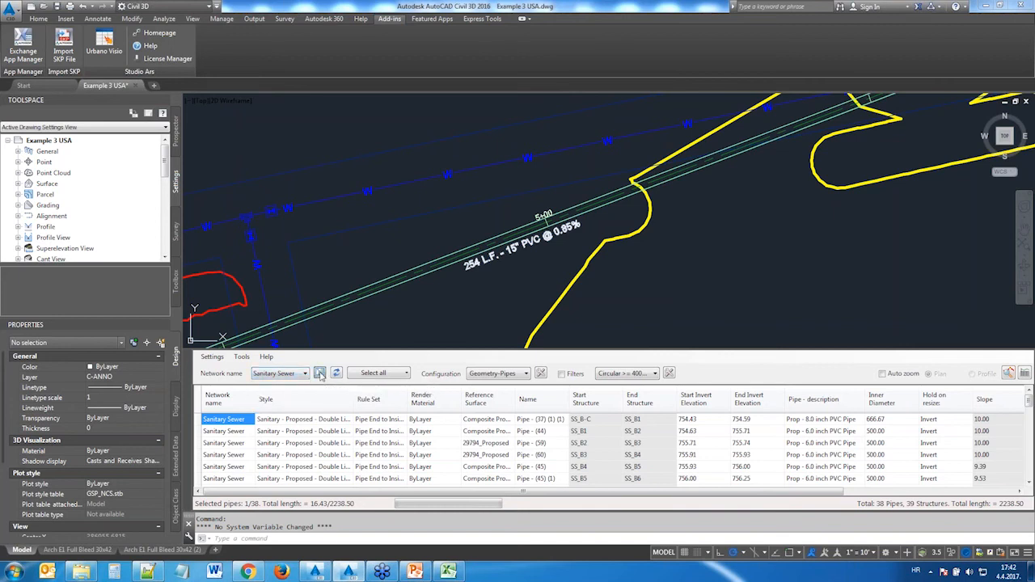
pyautogui.click(388, 287)
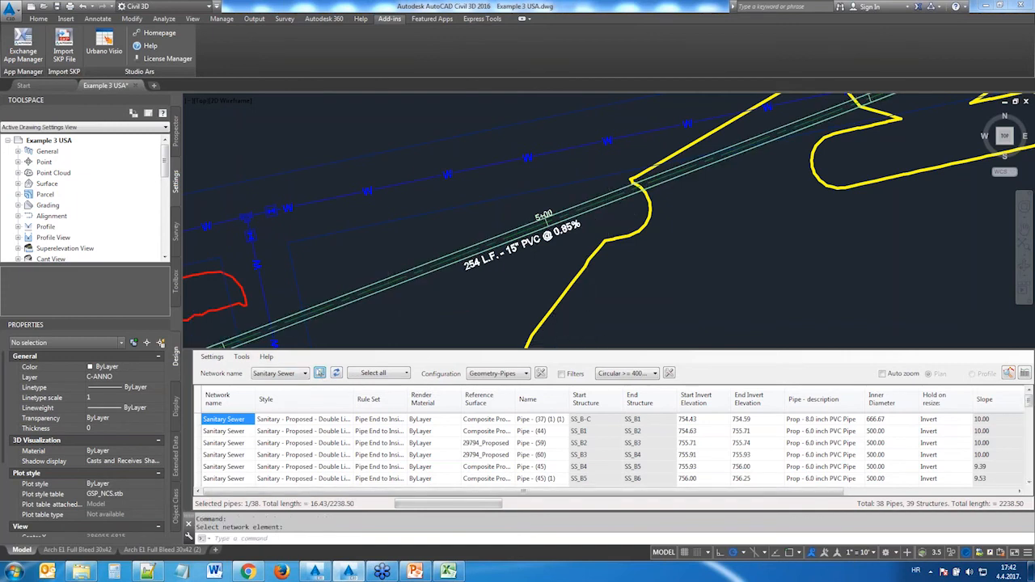
# Step: Limit the table to the Sanitary Sewer branch containing the 15" PVC pipes, using the Branches selection
pyautogui.scroll(-6, 603, 227)
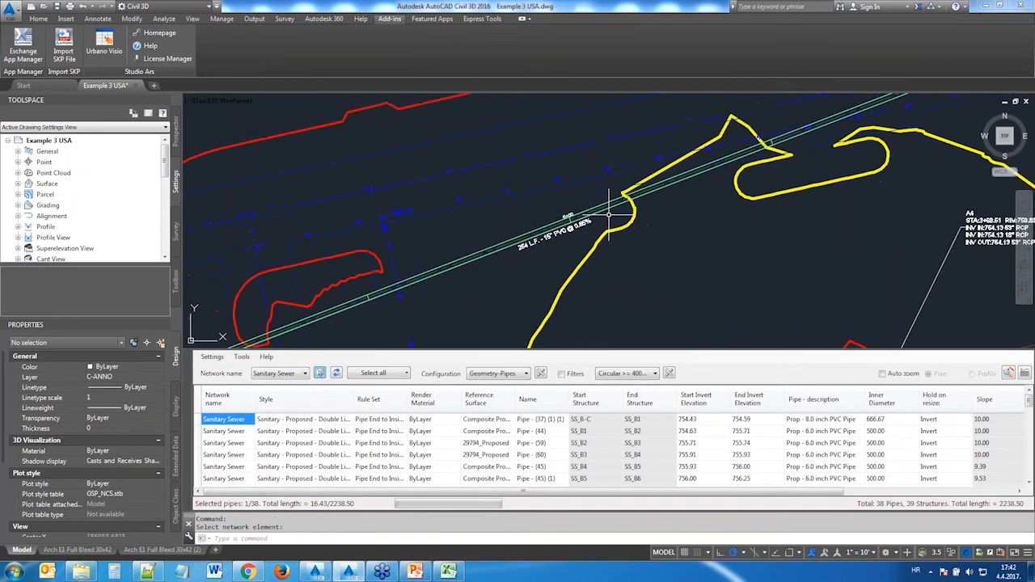
pyautogui.click(407, 374)
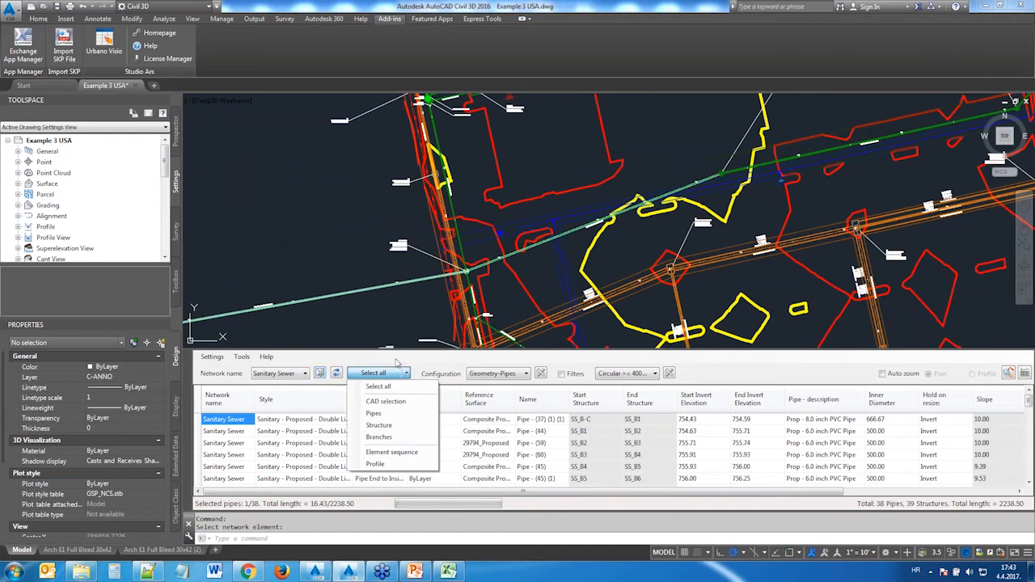
pyautogui.click(389, 438)
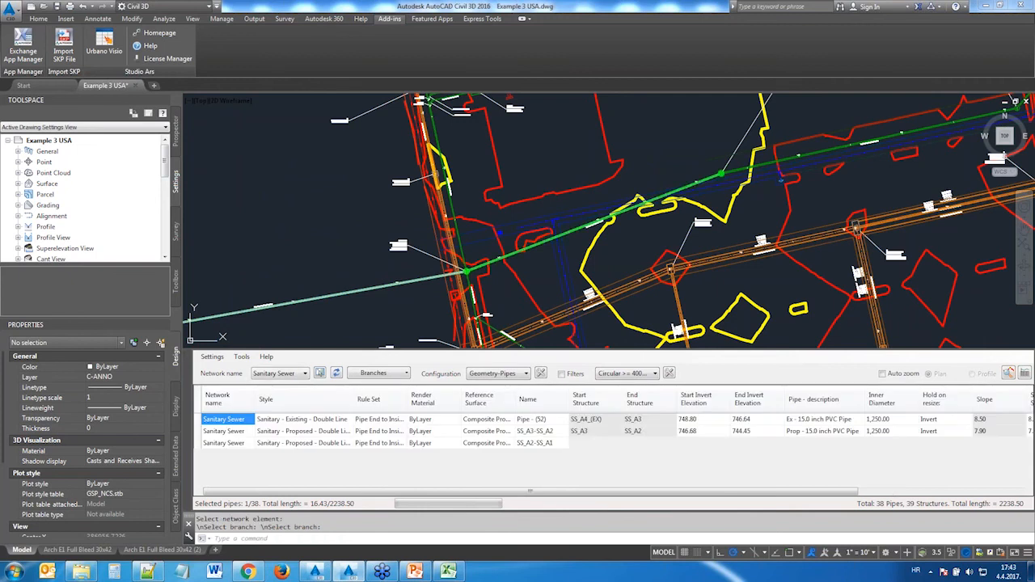
# Step: Change the part of sanitary pipe SS_A3-SS_A2 to Prop - 18 inch Ductile Iron Pipe from the catalog
pyautogui.moveTo(904, 175); pyautogui.dragTo(621, 236, button='middle')
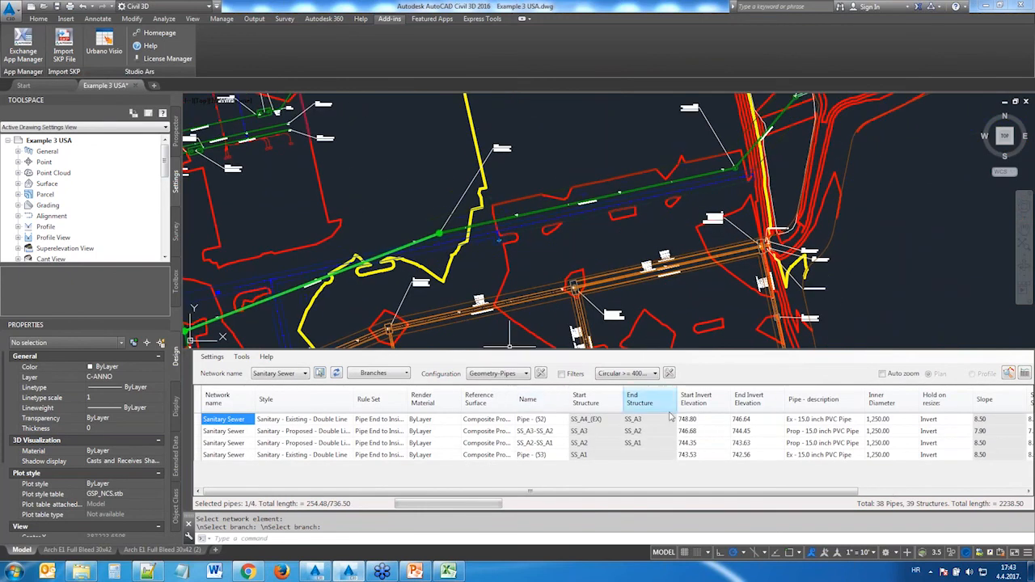
pyautogui.click(811, 432)
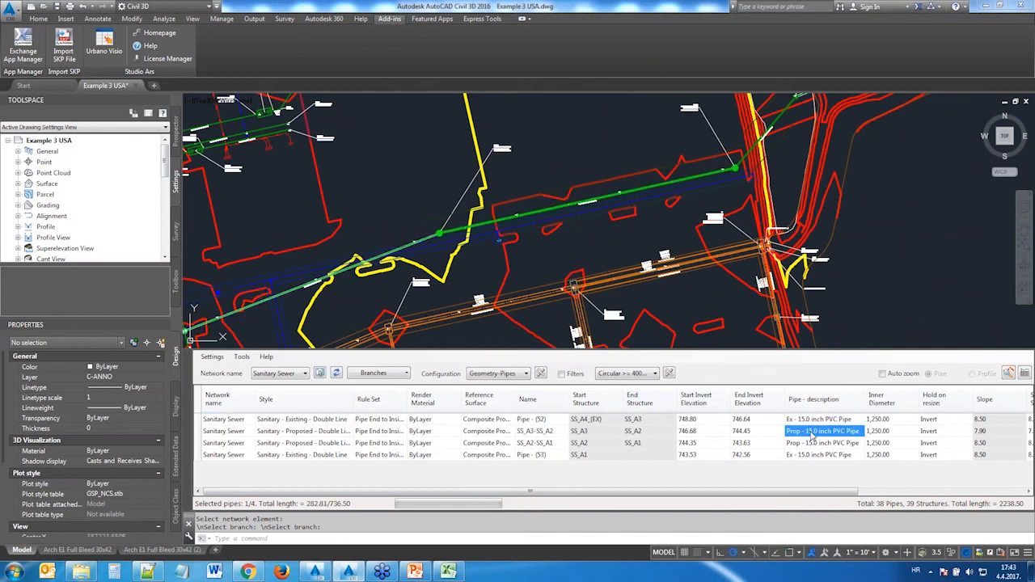
pyautogui.rightClick(813, 437)
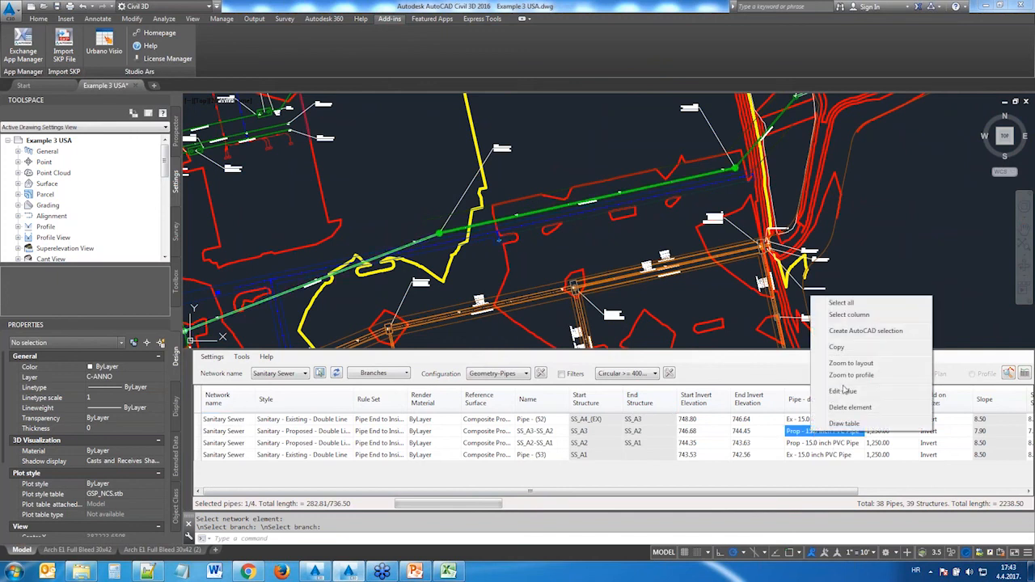
pyautogui.click(841, 391)
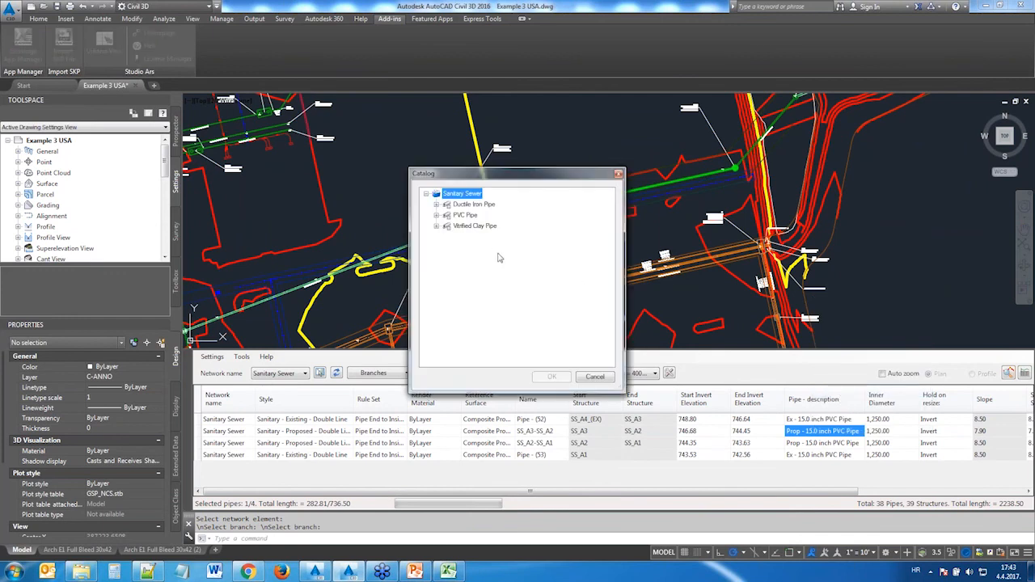
pyautogui.click(437, 204)
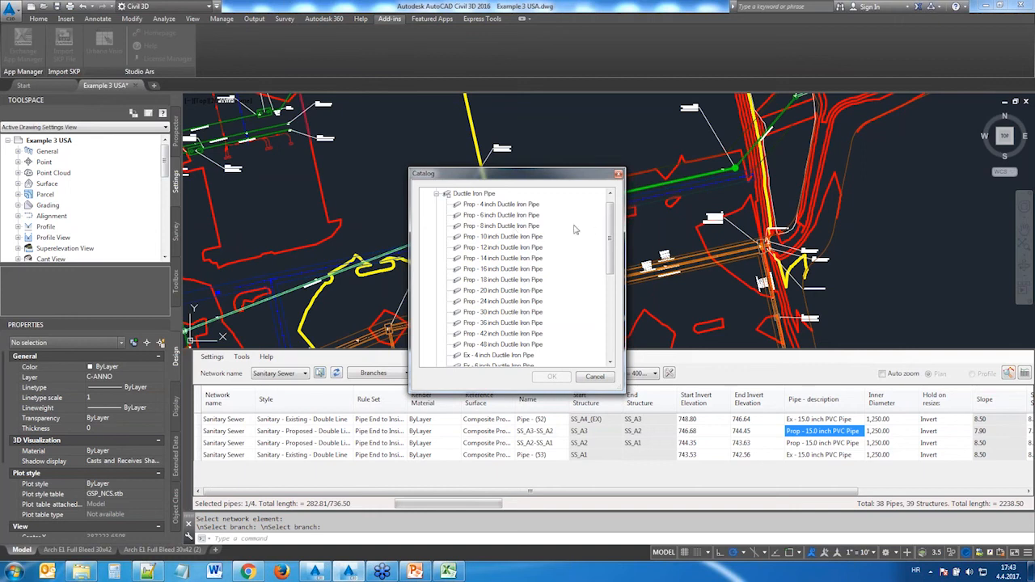
pyautogui.scroll(-1, 613, 236)
pyautogui.click(508, 246)
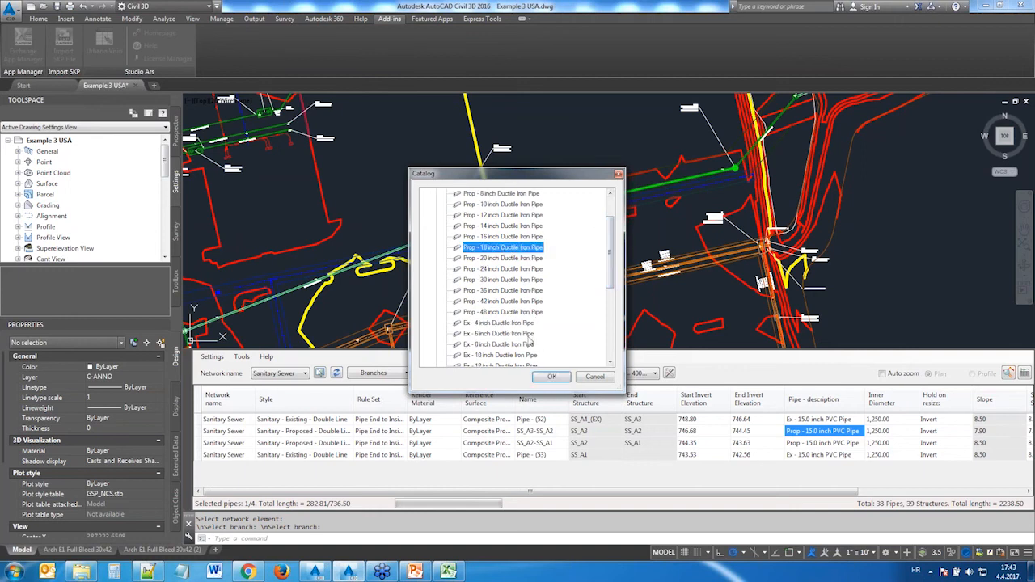
pyautogui.click(552, 377)
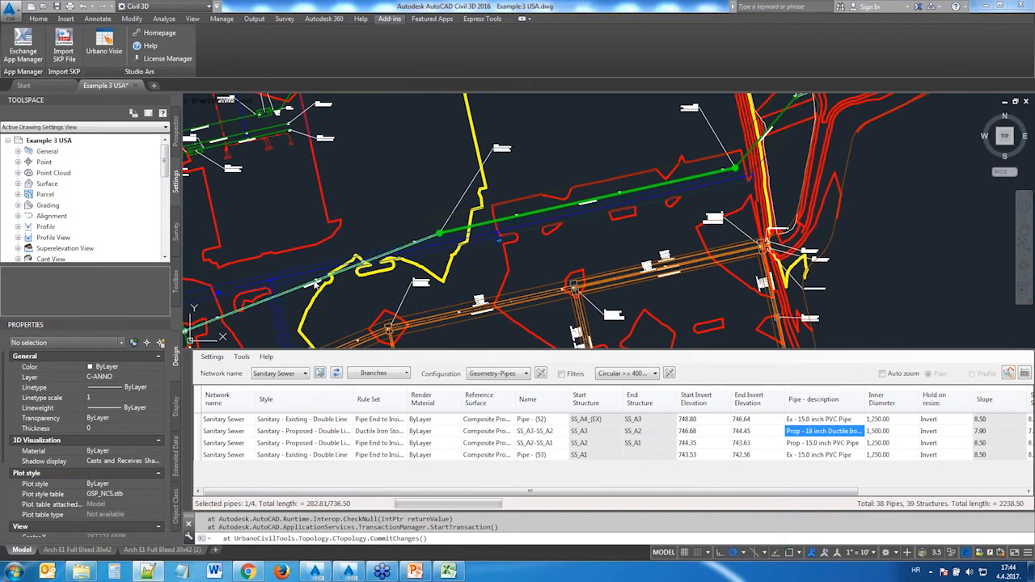
pyautogui.press('Escape')
pyautogui.press('Escape')
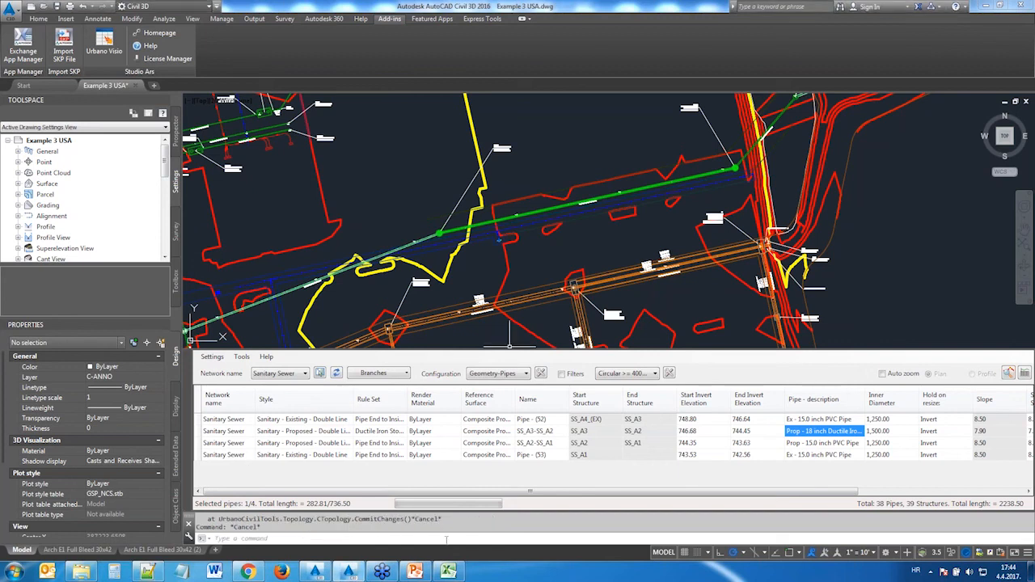
# Step: Define a new object data table named Test with a Character field named Status, using ADEDEFDATA
pyautogui.write('ADEDEFDATA')
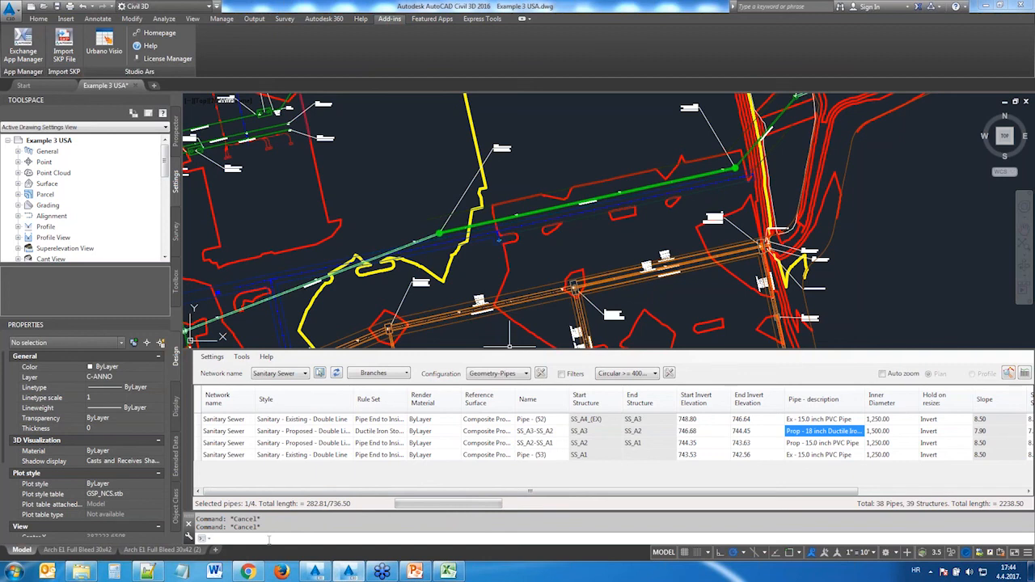
pyautogui.press('Return')
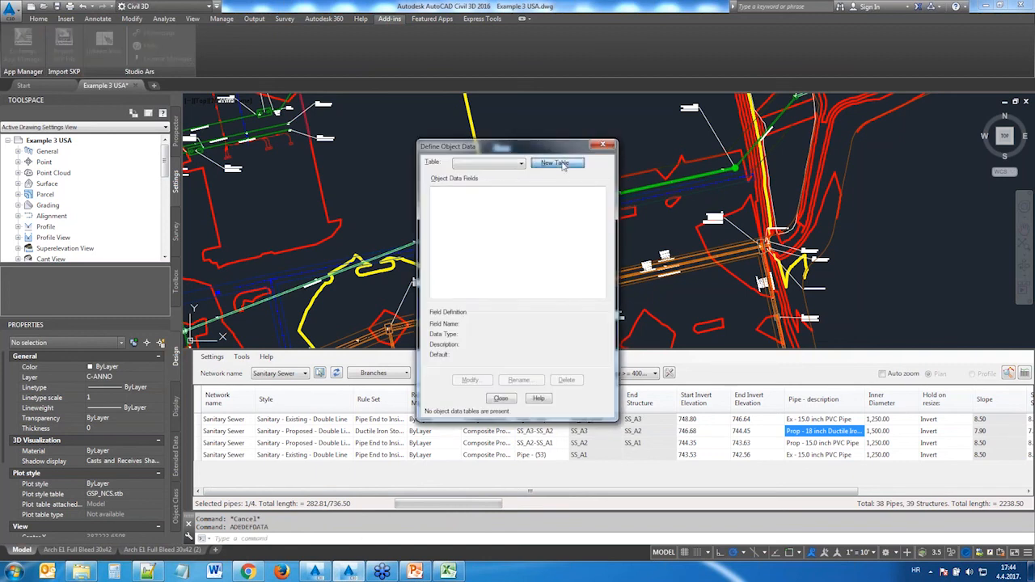
pyautogui.click(558, 164)
pyautogui.write('Test')
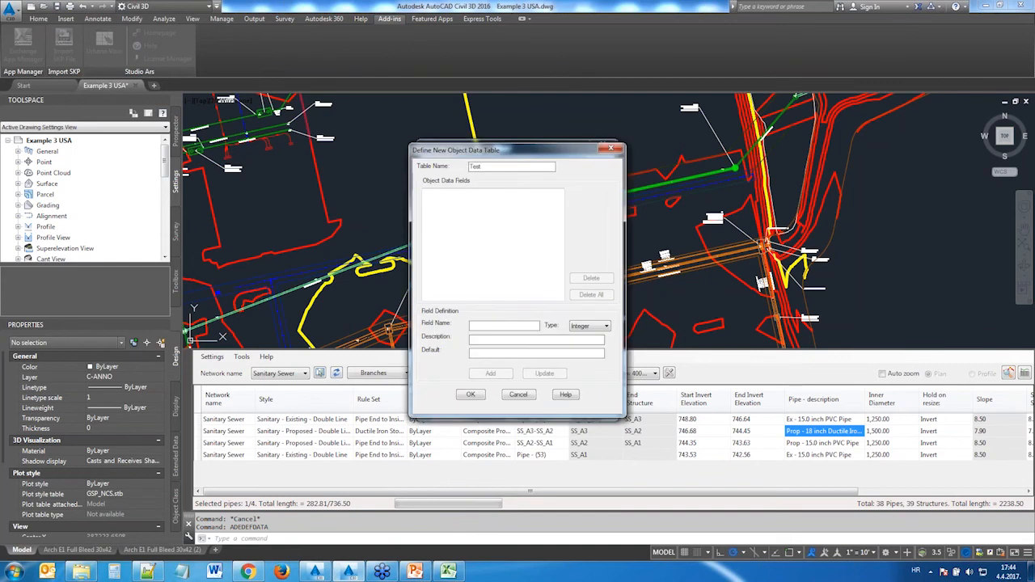
pyautogui.write('Status')
pyautogui.click(599, 327)
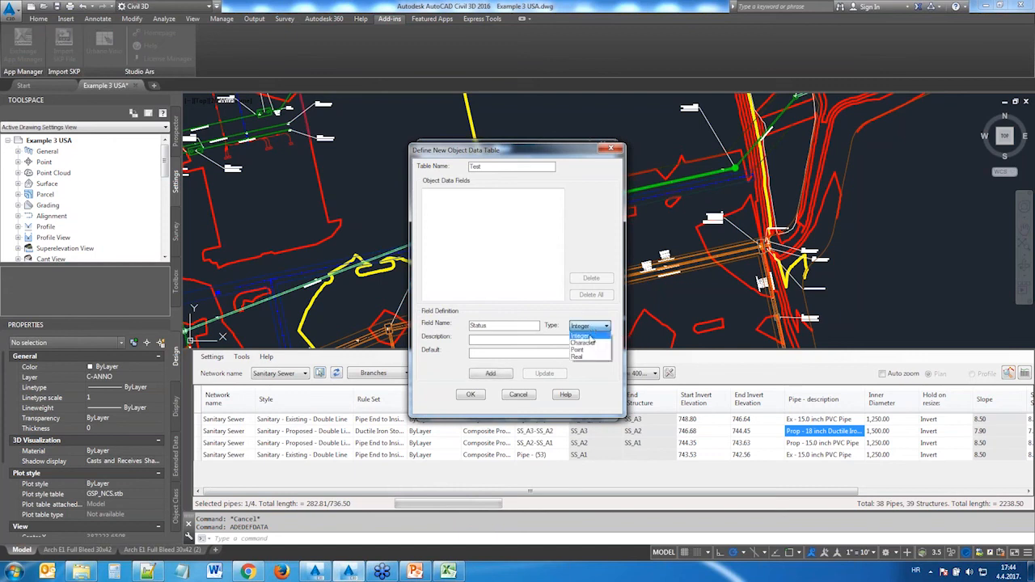
pyautogui.click(583, 343)
pyautogui.click(488, 372)
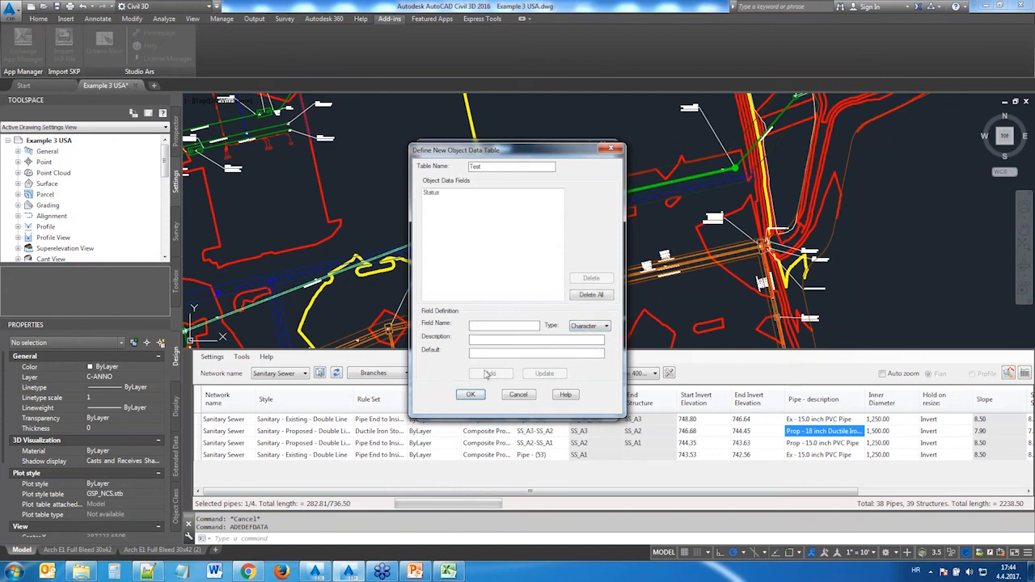
pyautogui.click(471, 395)
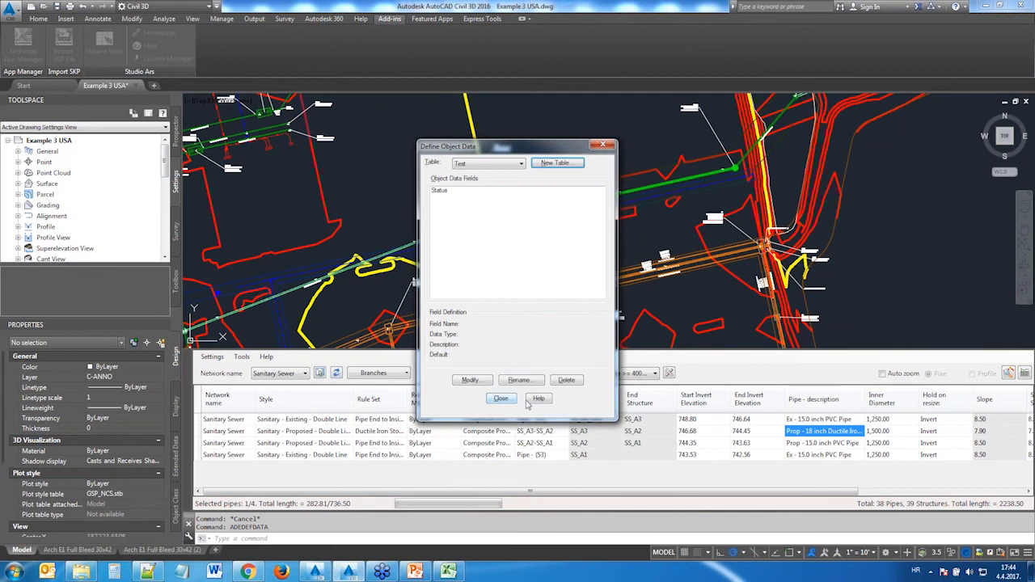
pyautogui.click(500, 398)
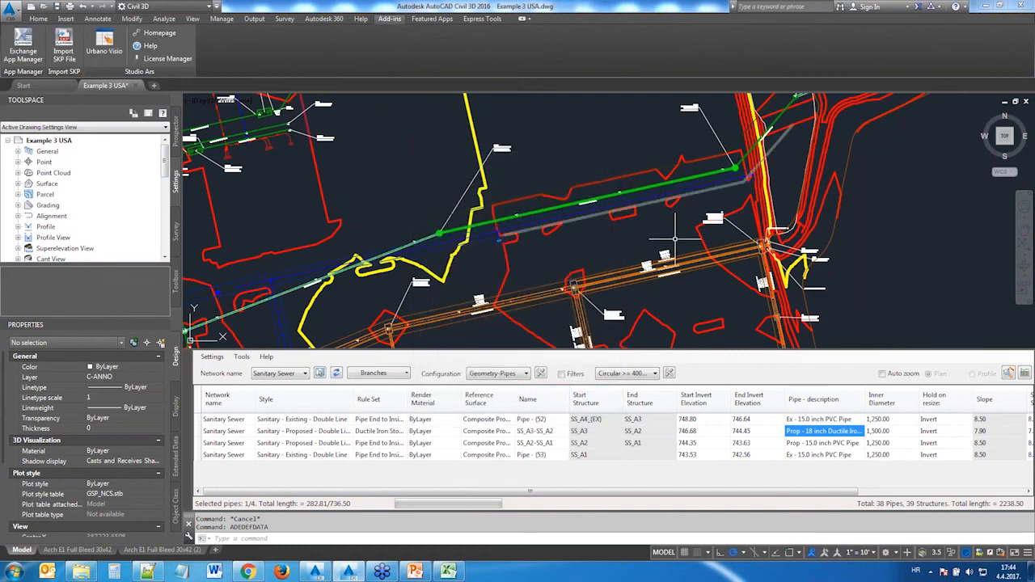
# Step: Open the preview configurations and inspect the data fields of the Preview_1 pipe configuration
pyautogui.click(541, 374)
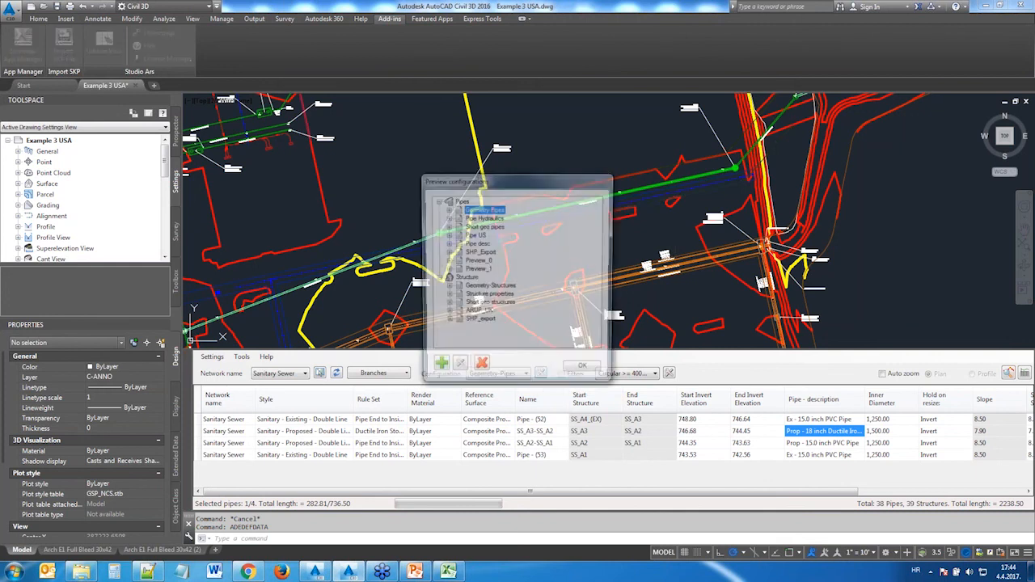
pyautogui.click(477, 270)
pyautogui.click(458, 368)
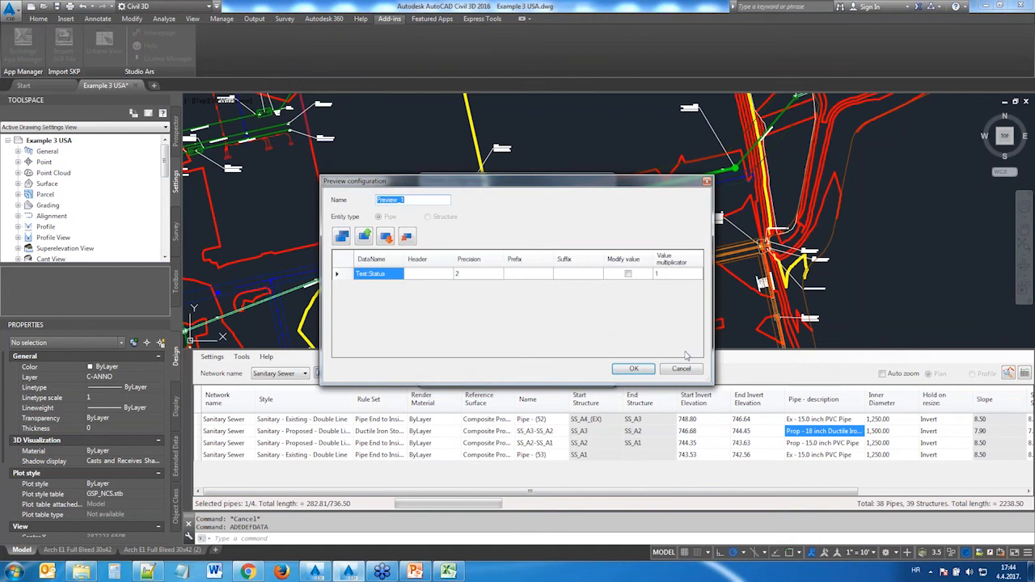
pyautogui.click(682, 369)
# Step: Add the Status field of the Test object data table to the data list of the Preview_0 pipe configuration
pyautogui.click(478, 255)
pyautogui.click(477, 260)
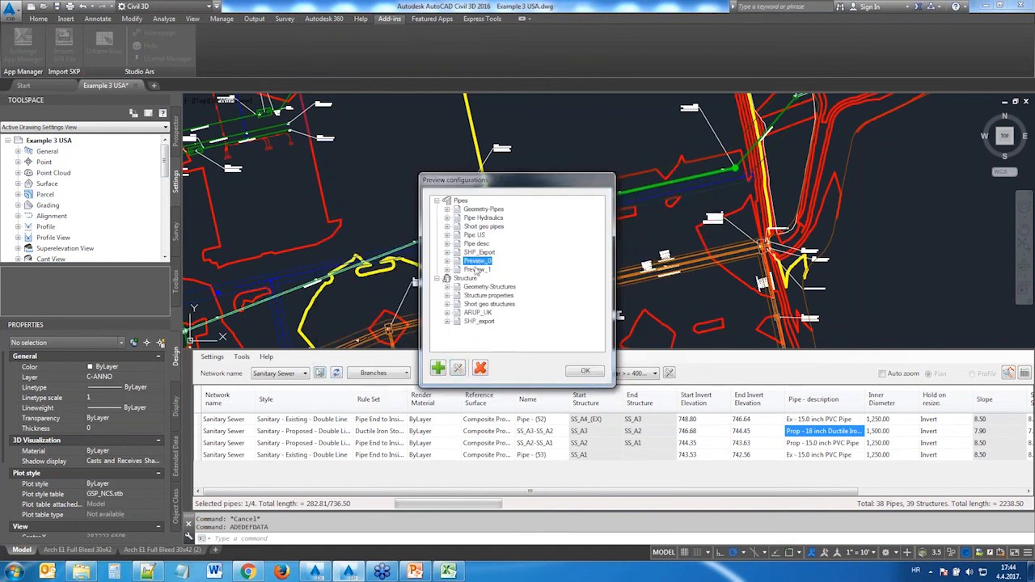
pyautogui.click(458, 368)
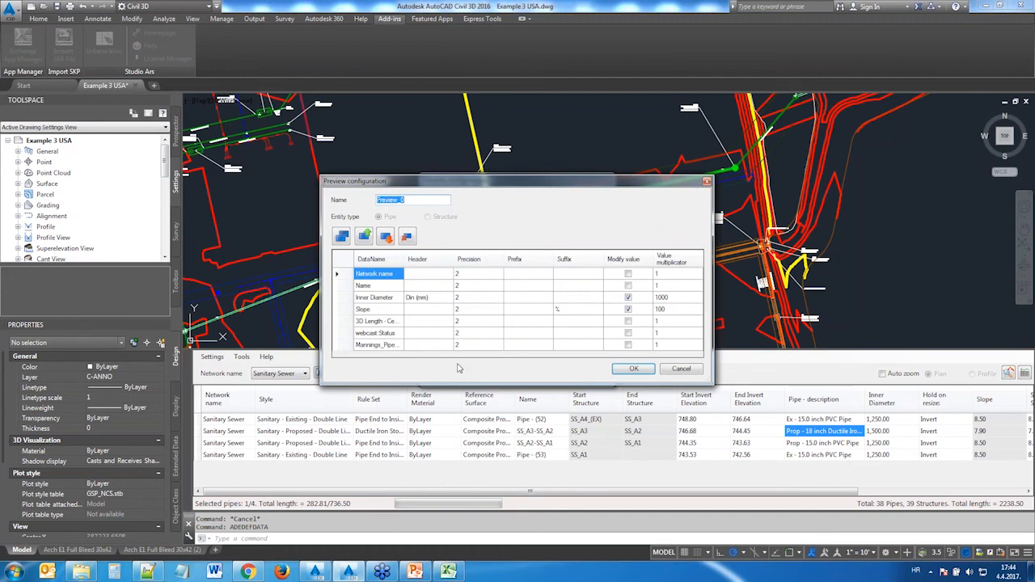
pyautogui.click(342, 236)
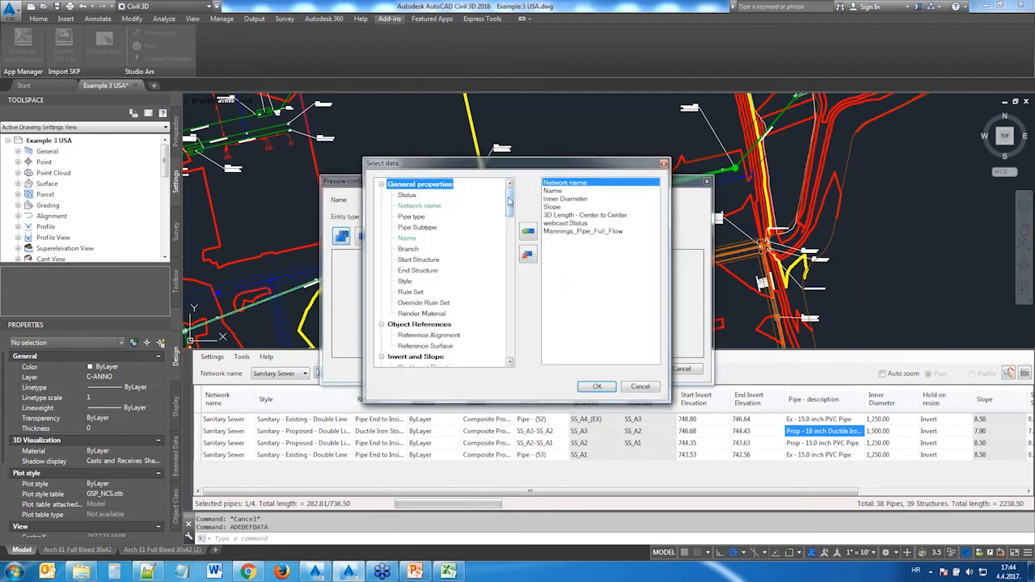
pyautogui.scroll(-10, 391, 358)
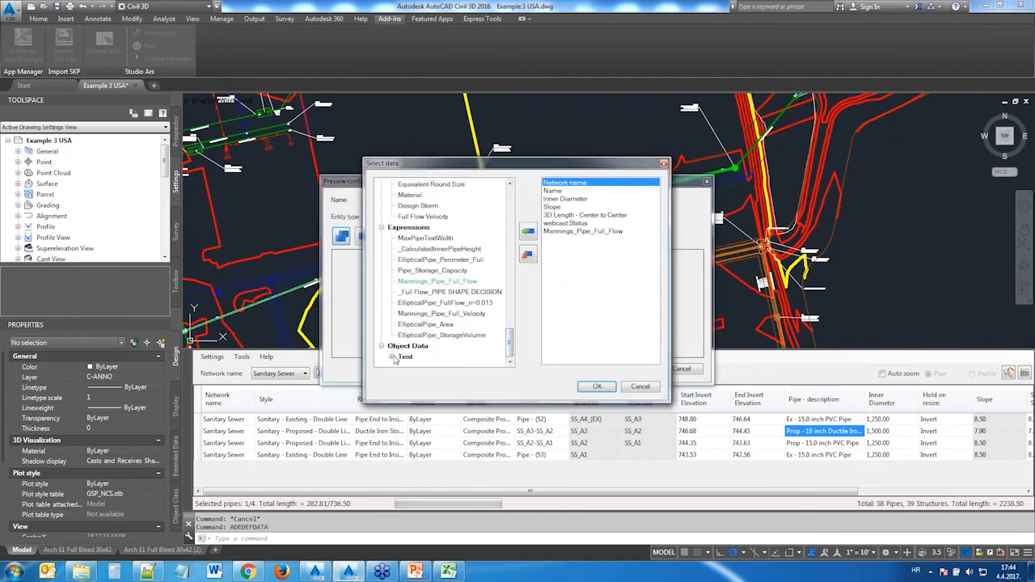
pyautogui.click(391, 357)
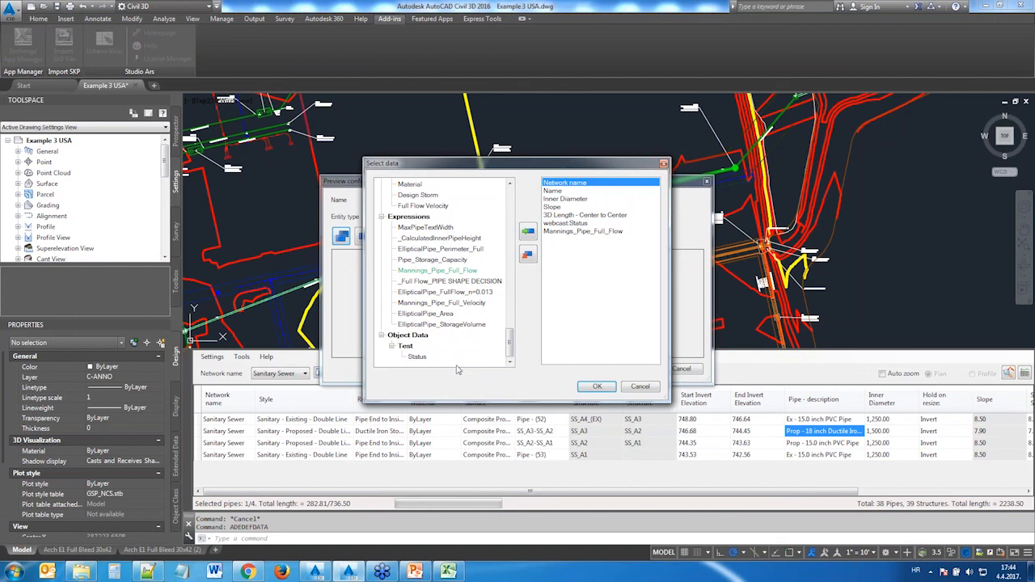
pyautogui.click(419, 357)
pyautogui.click(527, 232)
pyautogui.click(597, 388)
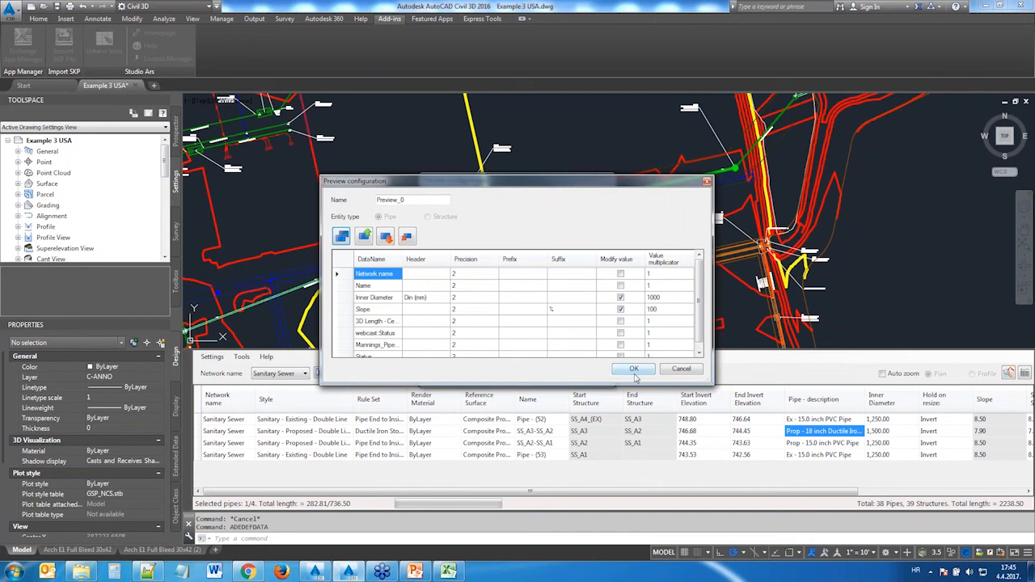
# Step: Check the added Status row, save the Preview_0 configuration and apply it to the pipe table
pyautogui.click(379, 333)
pyautogui.scroll(-1, 384, 341)
pyautogui.click(382, 345)
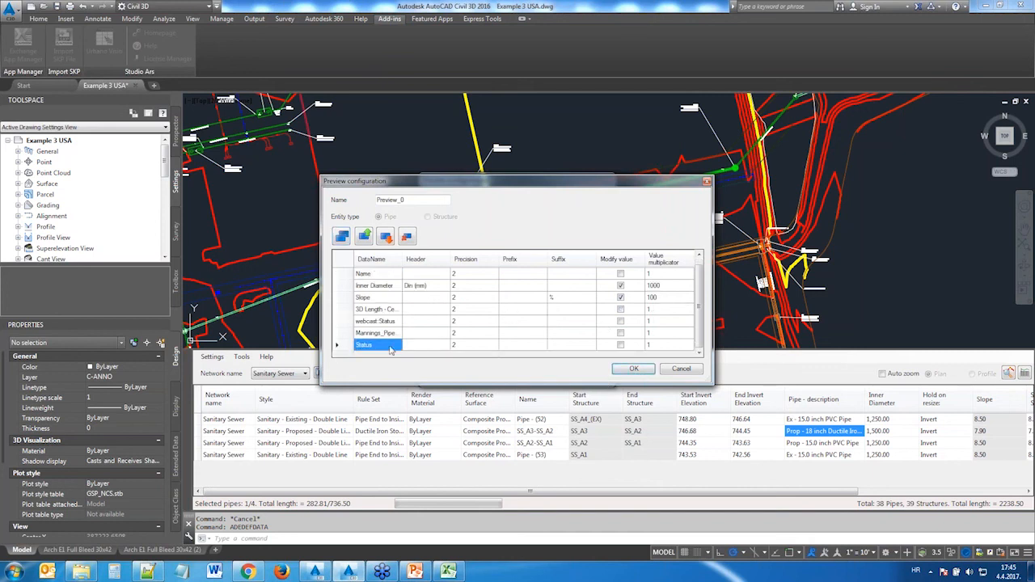
pyautogui.click(647, 372)
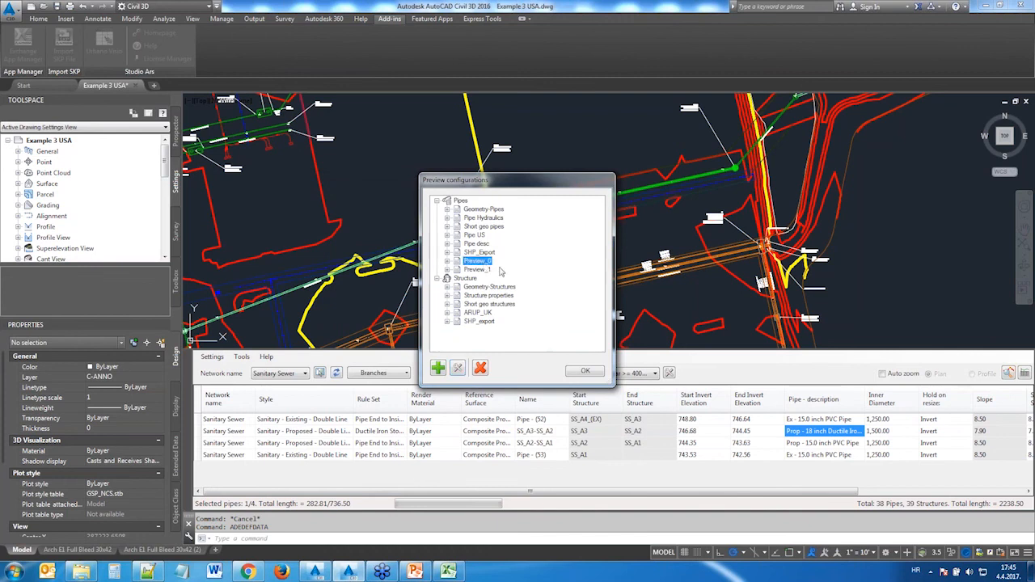
pyautogui.click(585, 372)
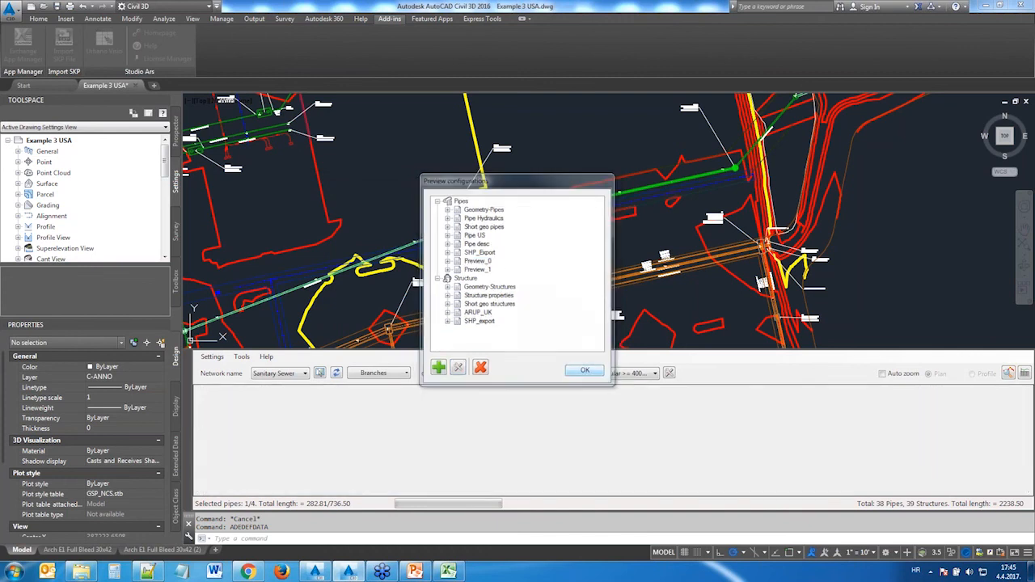
# Step: Set the Status of pipes Pipe - (52), SS_A3-SS_A2 and SS_A2-SS_A1 to Good in one edit
pyautogui.click(645, 419)
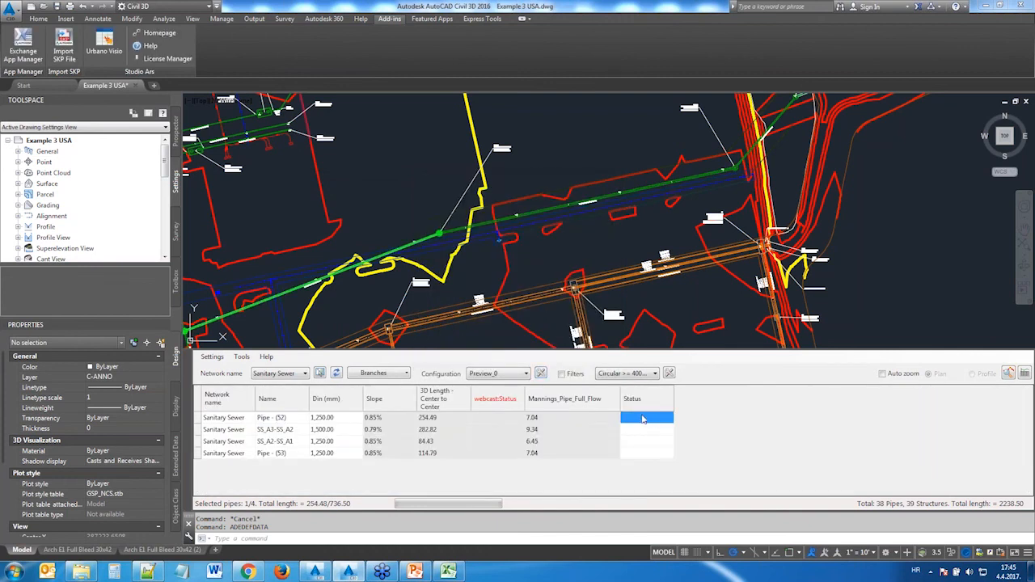
pyautogui.moveTo(645, 419); pyautogui.dragTo(646, 457)
pyautogui.click(639, 420)
pyautogui.moveTo(640, 425); pyautogui.dragTo(644, 443)
pyautogui.rightClick(643, 443)
pyautogui.click(674, 399)
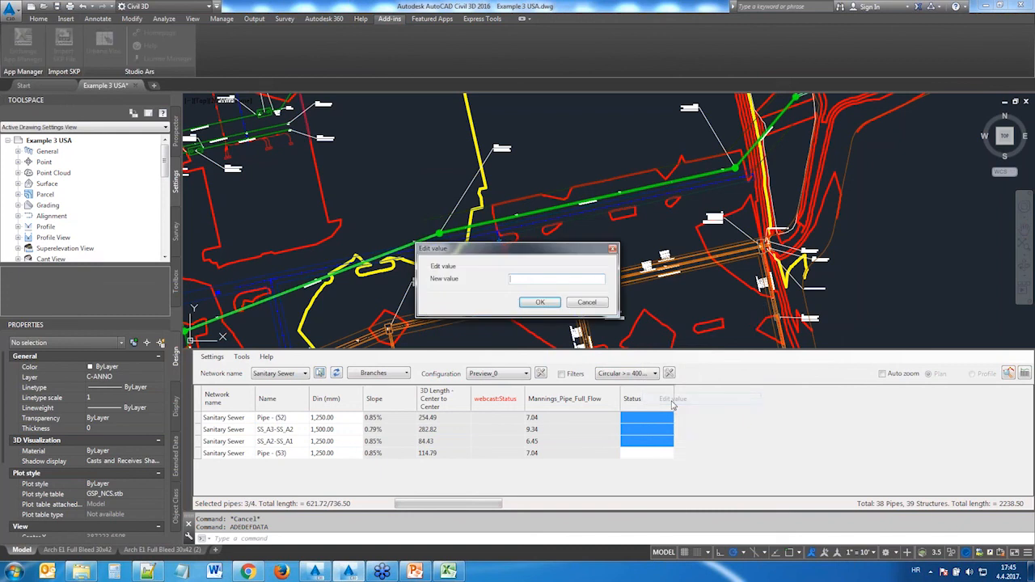
pyautogui.write('Good')
pyautogui.press('Return')
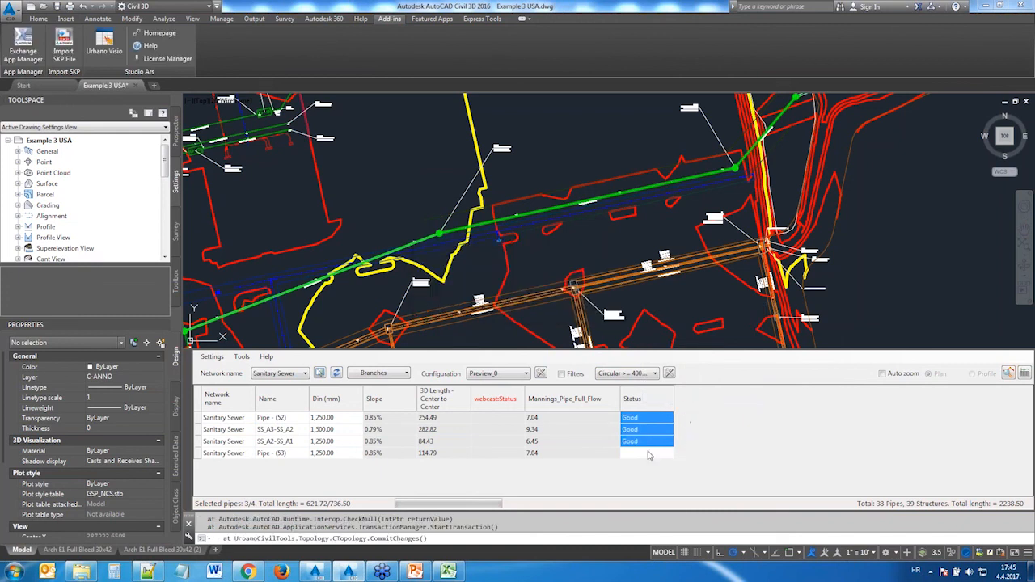
# Step: Set the Status of Pipe - (53) to Bad in the pipe table
pyautogui.click(642, 454)
pyautogui.rightClick(640, 455)
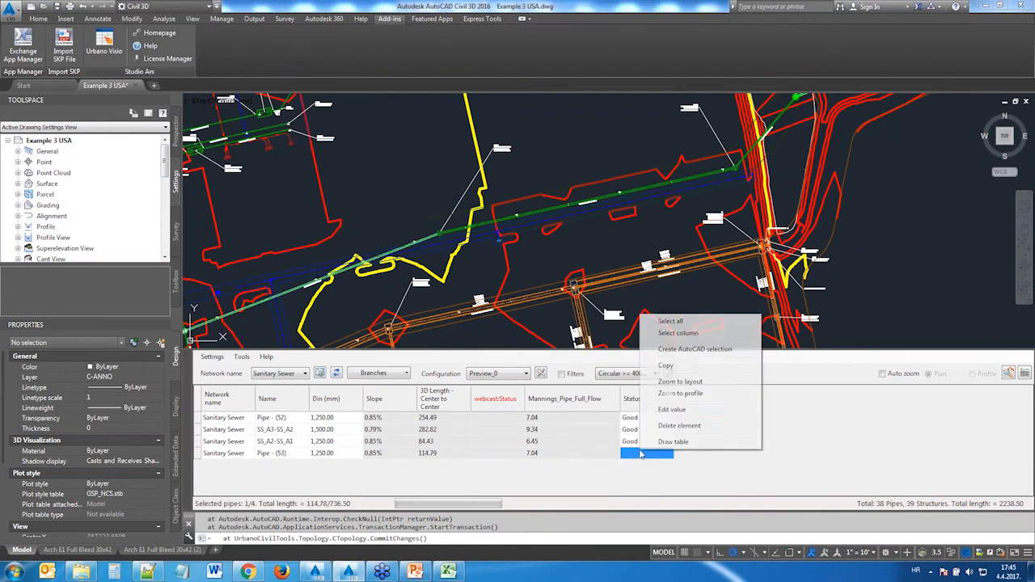
pyautogui.click(678, 410)
pyautogui.write('B')
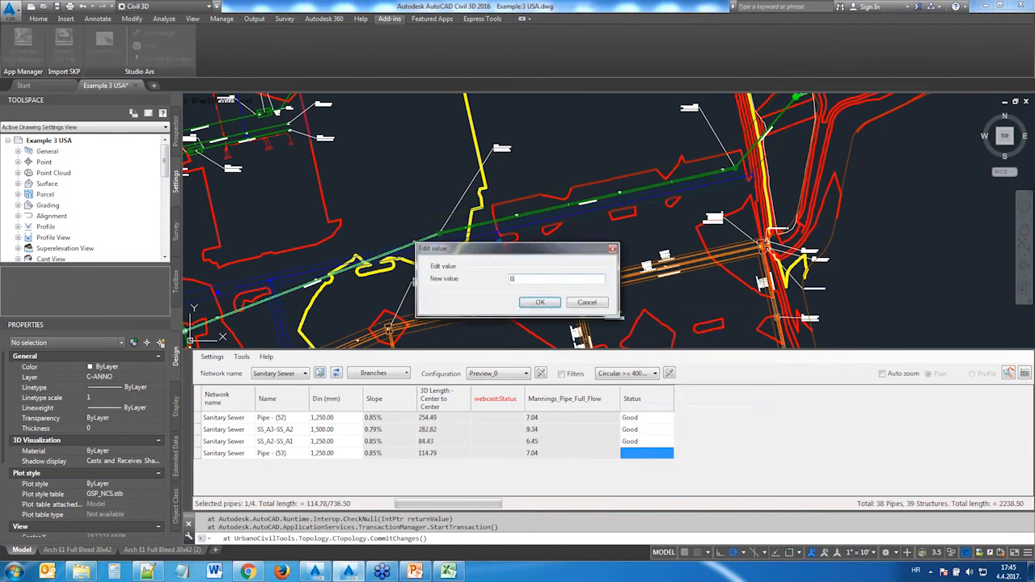
pyautogui.press('Return')
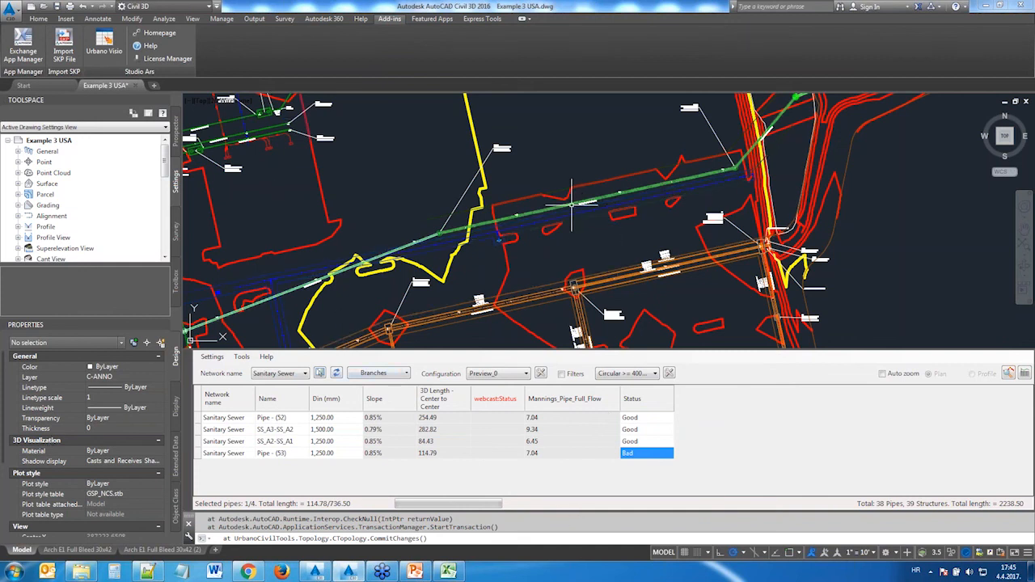
pyautogui.press('Escape')
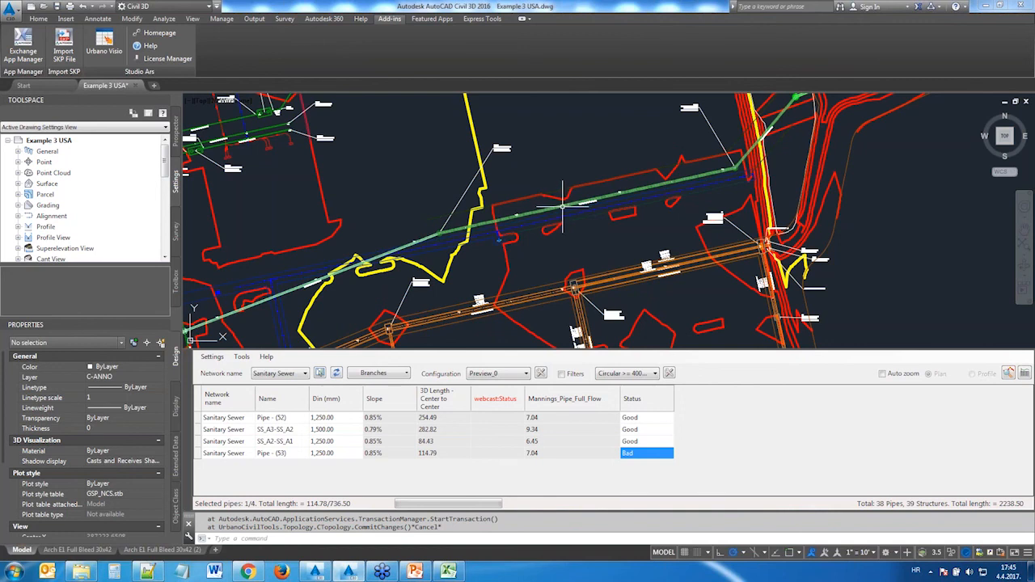
# Step: Select pipe SS_A3-SS_A2 in the plan and check its Test object data in the properties
pyautogui.scroll(3, 562, 206)
pyautogui.click(553, 208)
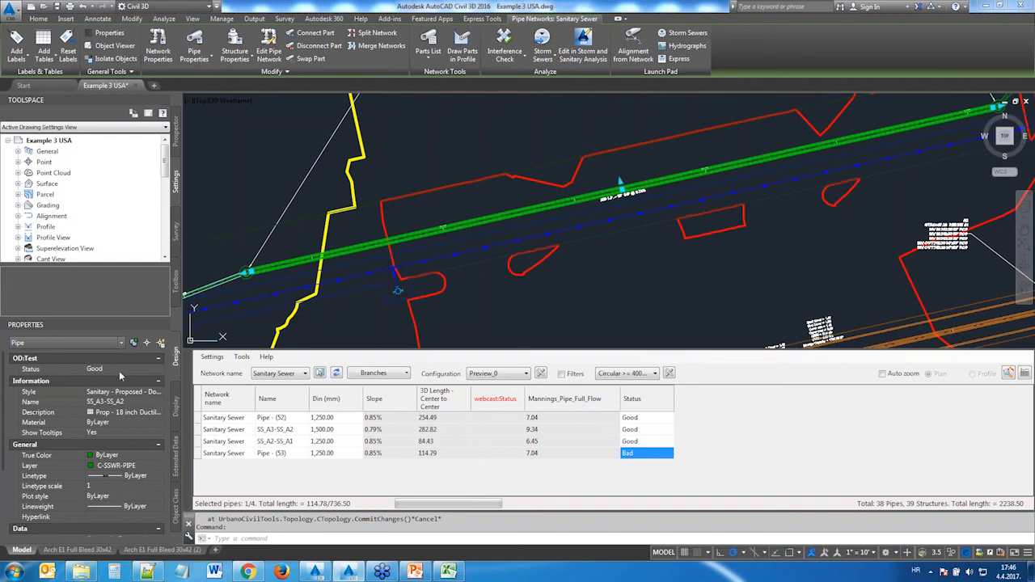
pyautogui.press('Escape')
pyautogui.moveTo(316, 248); pyautogui.dragTo(578, 127, button='middle')
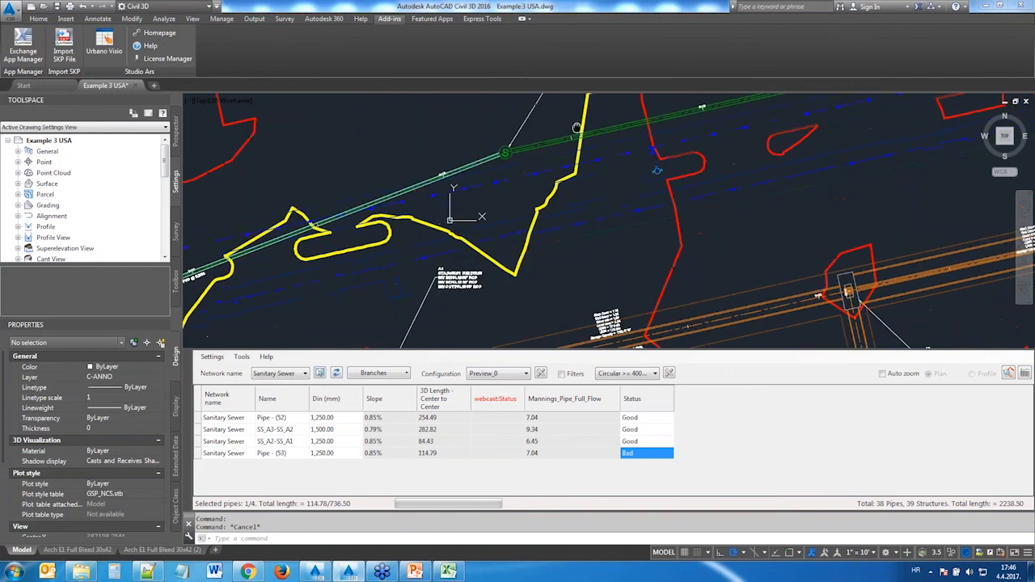
# Step: Select pipe SS_A2-SS_A1 in the plan, check its Status in the Test object data properties, and clear the selection
pyautogui.click(424, 178)
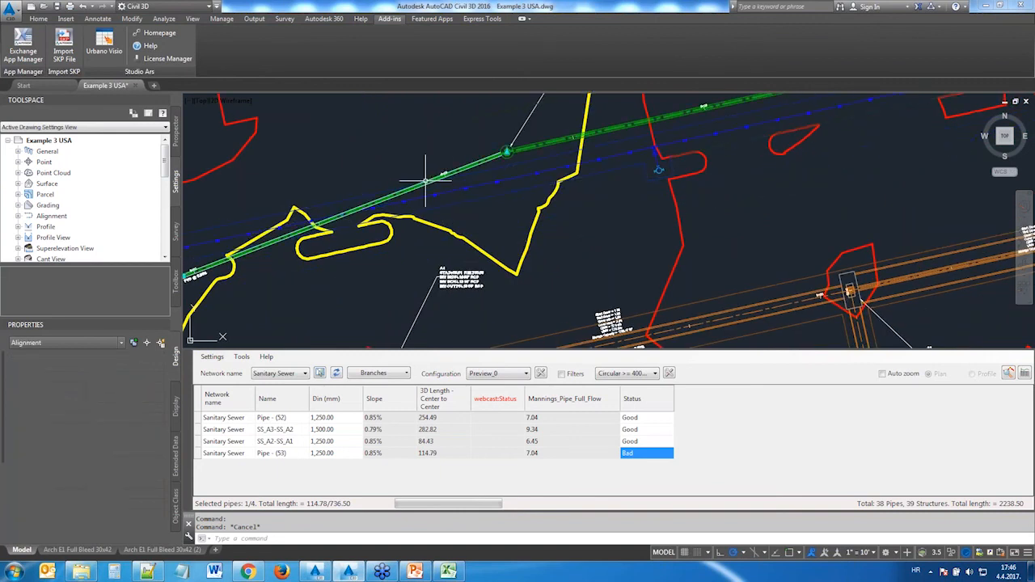
pyautogui.press('Escape')
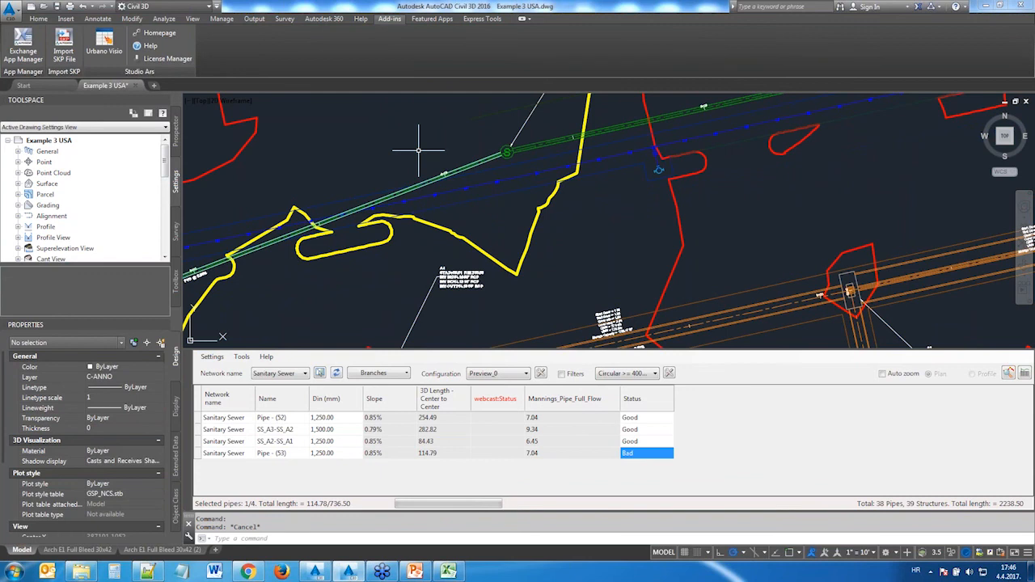
pyautogui.scroll(2, 421, 147)
pyautogui.scroll(-3, 787, 149)
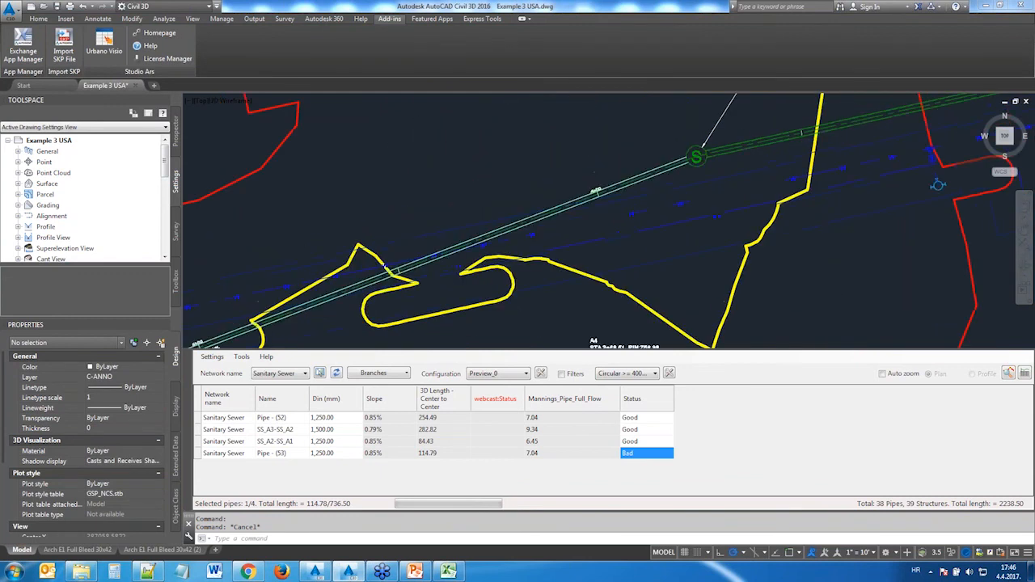
pyautogui.scroll(5, 853, 130)
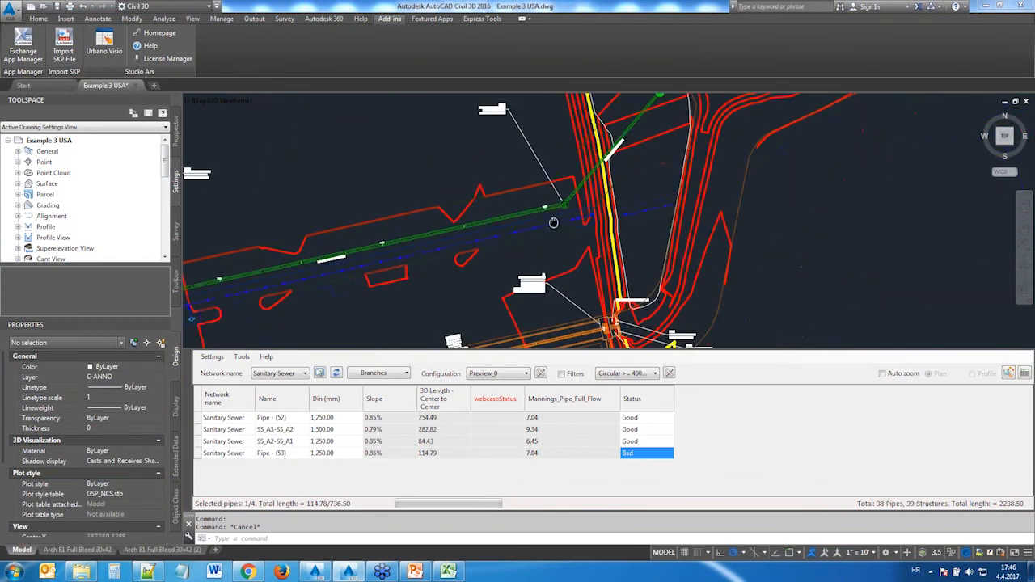
pyautogui.click(506, 197)
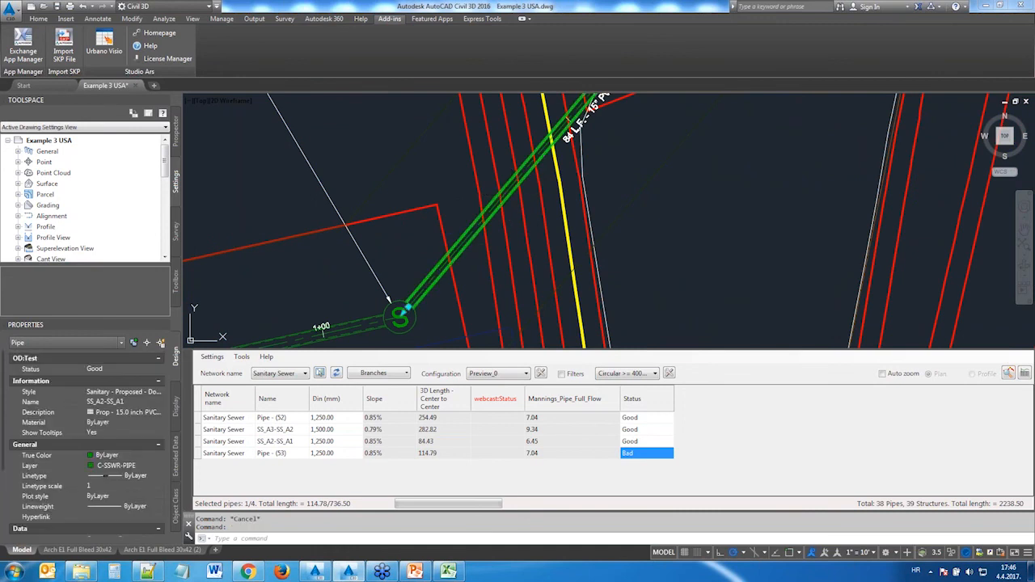
pyautogui.press('Escape')
# Step: Select Pipe - (53) in the plan and check its Status in the Test object data properties
pyautogui.moveTo(717, 108)
pyautogui.mouseDown(button='middle')
pyautogui.moveTo(562, 253)
pyautogui.moveTo(617, 157)
pyautogui.moveTo(474, 180)
pyautogui.mouseUp(button='middle')
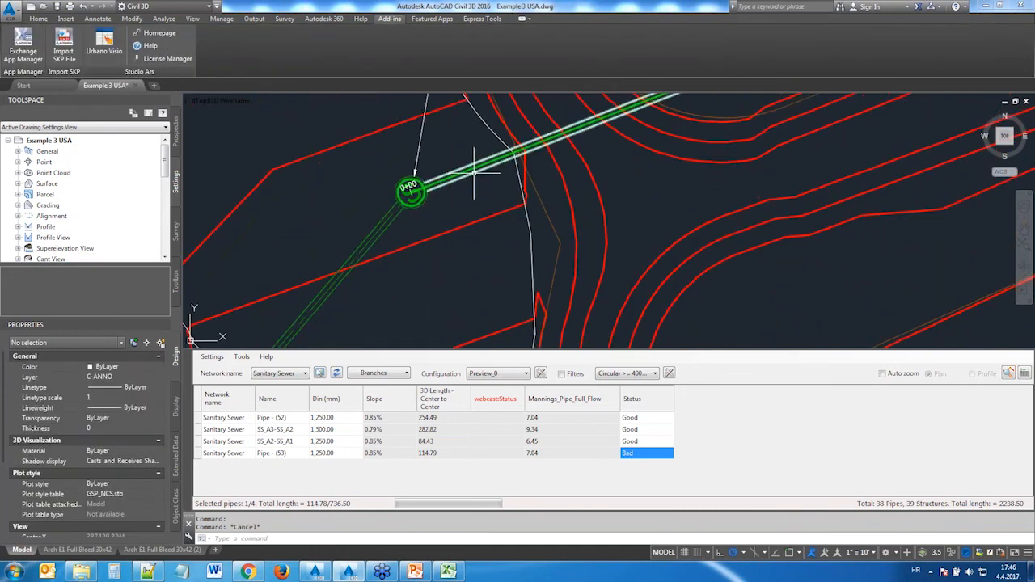
pyautogui.click(474, 173)
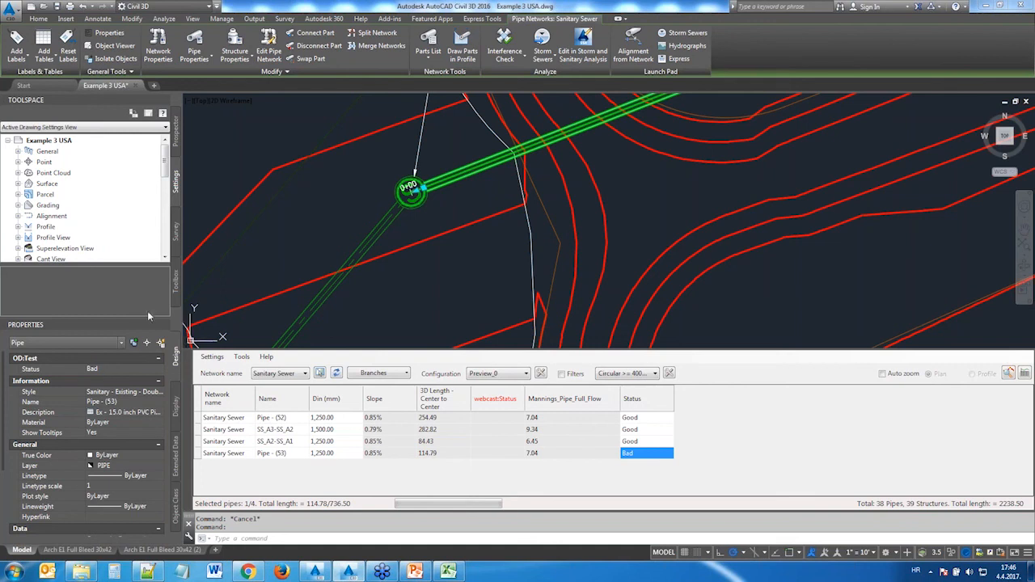
pyautogui.scroll(-5, 554, 207)
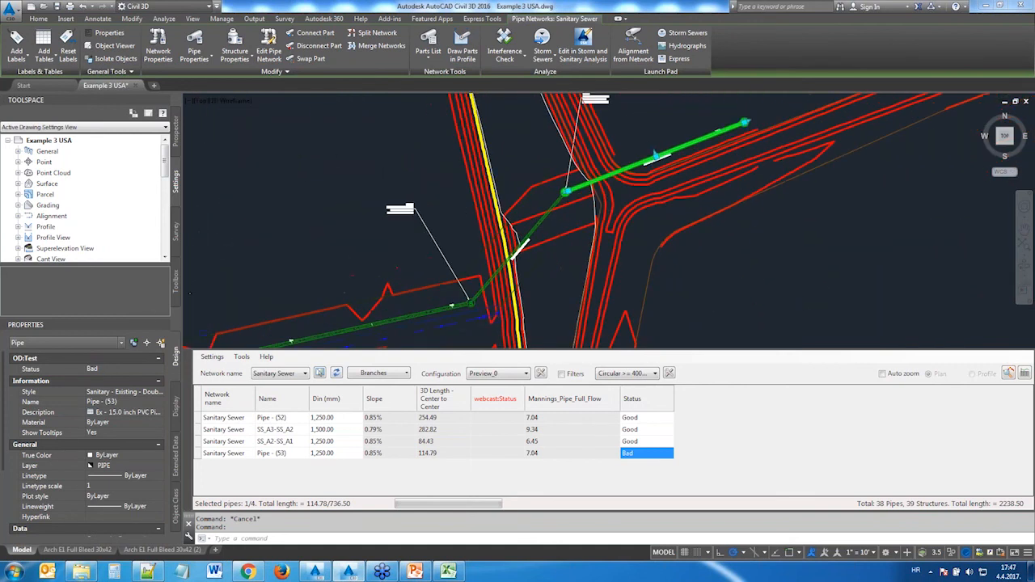
pyautogui.scroll(6, 420, 212)
pyautogui.scroll(-4, 328, 206)
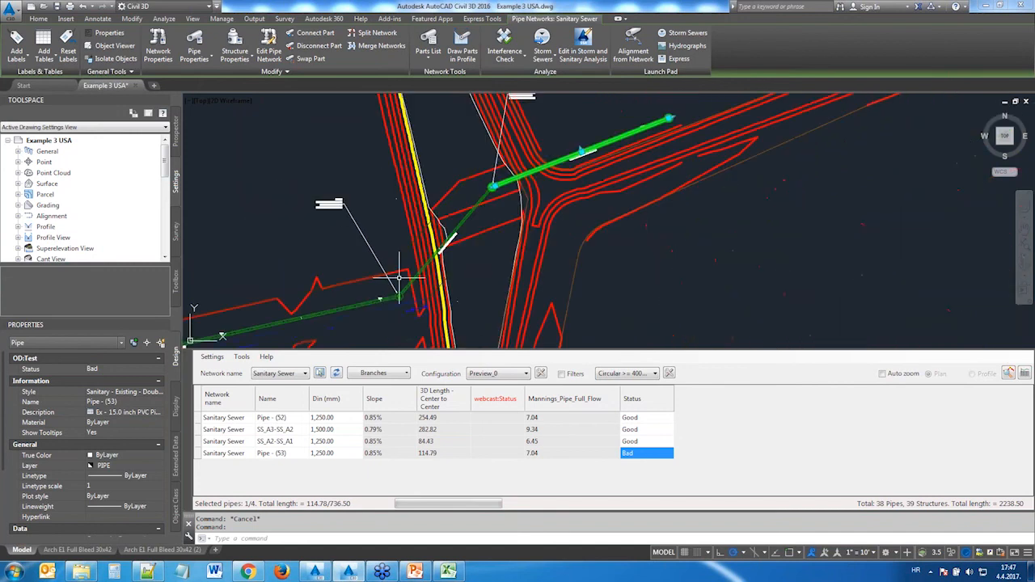
pyautogui.moveTo(387, 287); pyautogui.dragTo(529, 200, button='middle')
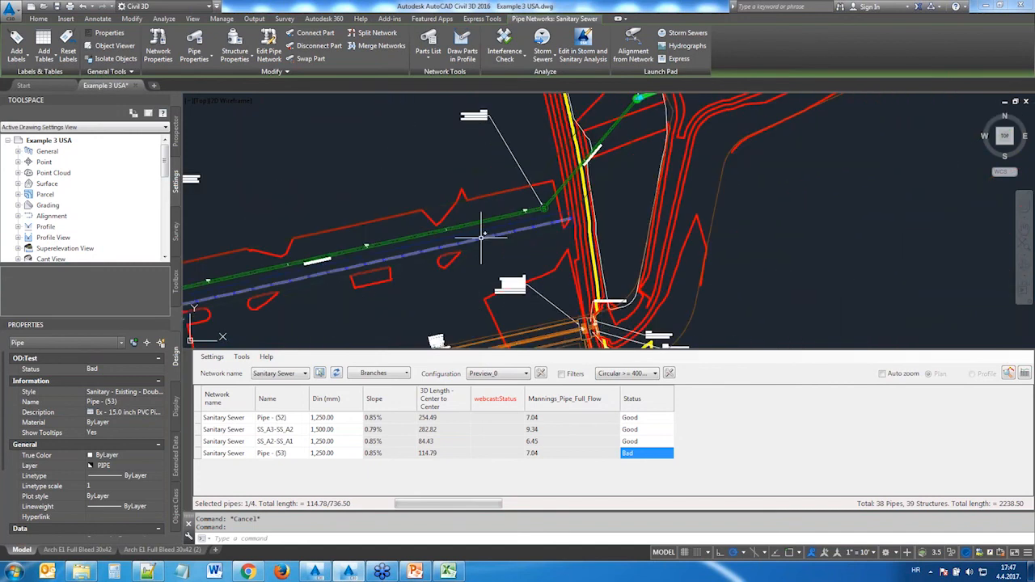